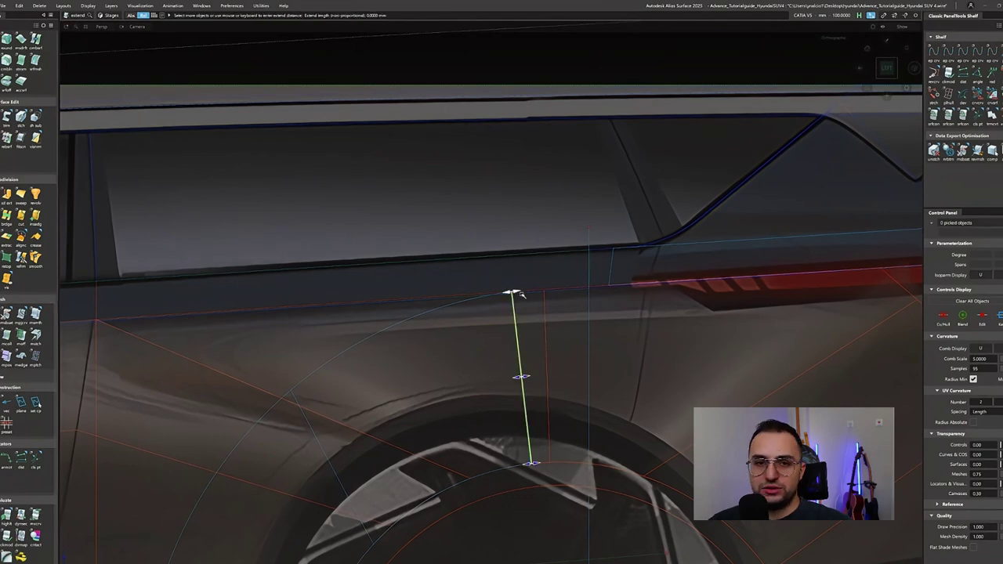
# Draw a vertical construction line through the rear wheel circles in the left view with curve snapping, and extend it upwards.
pyautogui.click(886, 68)
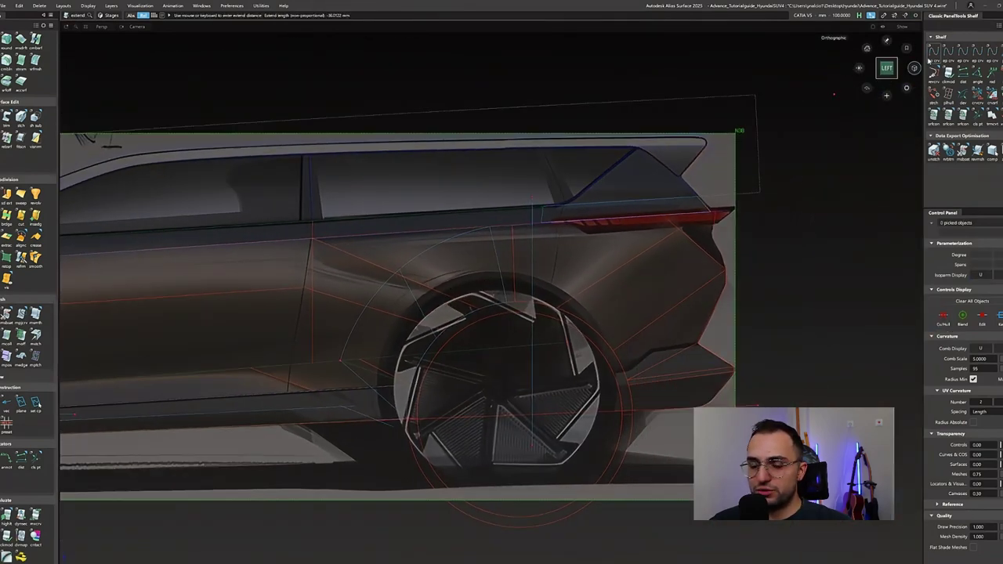
pyautogui.click(935, 52)
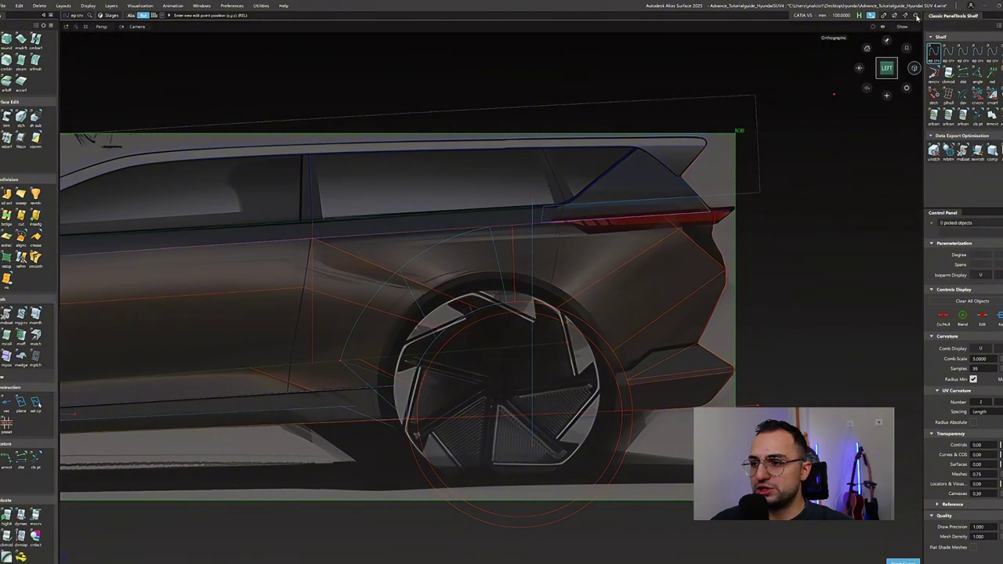
pyautogui.doubleClick(916, 16)
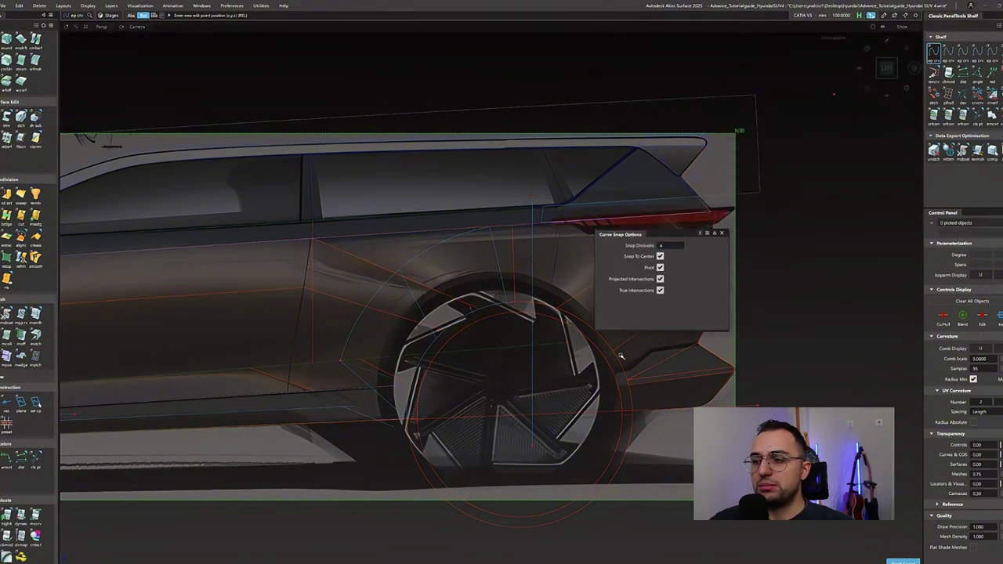
pyautogui.click(519, 533)
pyautogui.moveTo(536, 281); pyautogui.dragTo(519, 289)
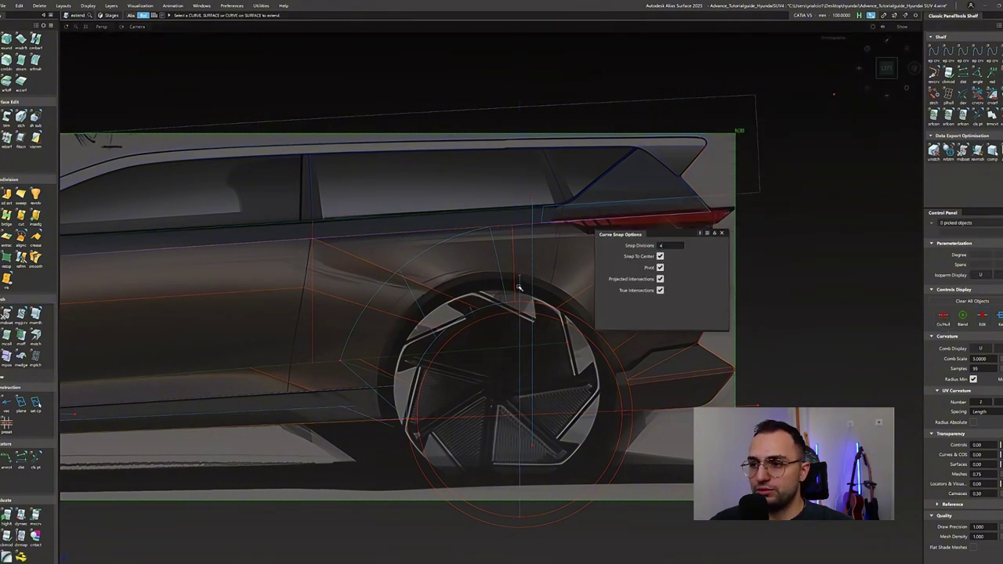
# Draw straight radial construction lines from the rear wheel centre to the arch blend surface corners and to the taillight's lower edge.
pyautogui.click(520, 392)
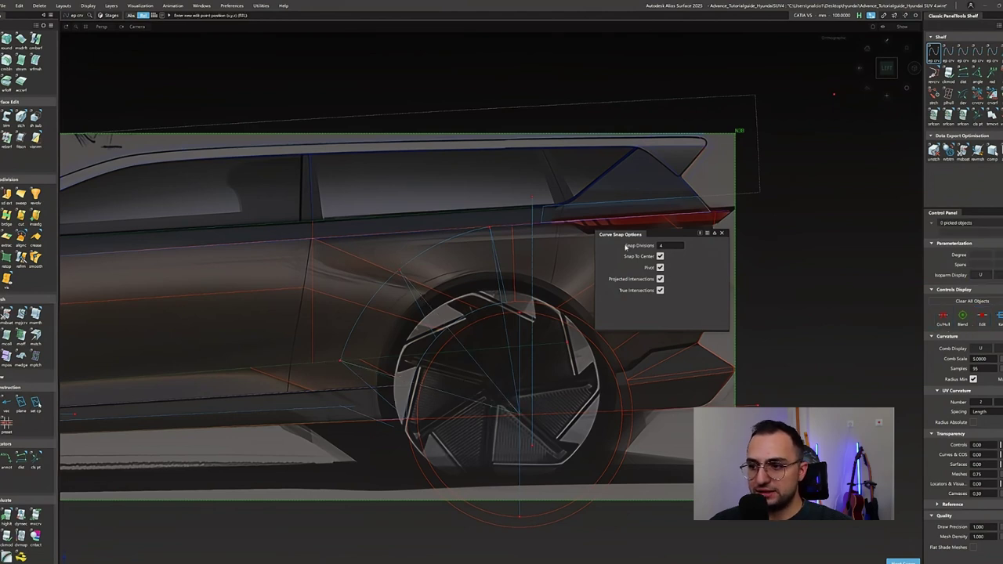
pyautogui.moveTo(643, 234); pyautogui.dragTo(715, 179)
pyautogui.click(794, 179)
pyautogui.click(677, 220)
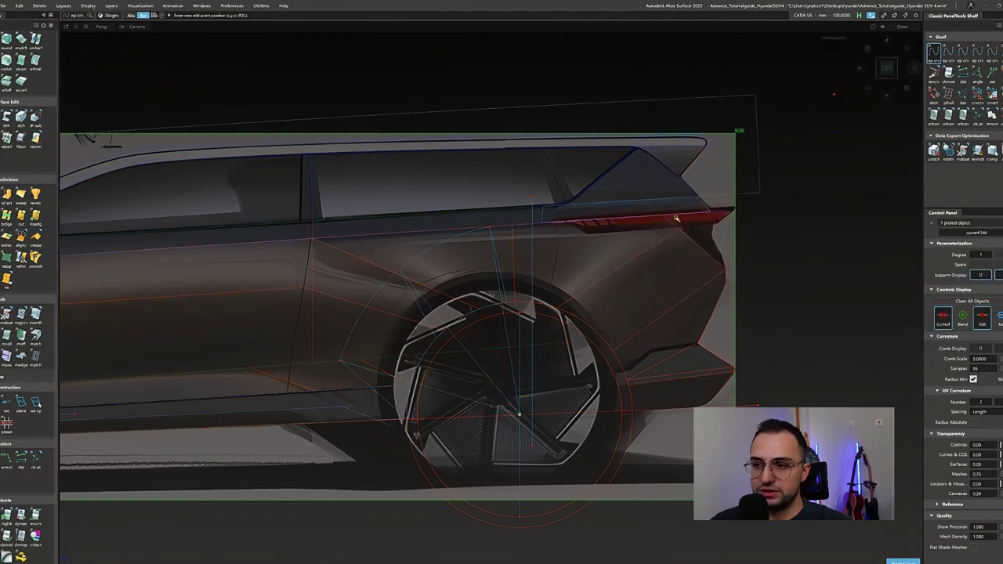
pyautogui.press('Delete')
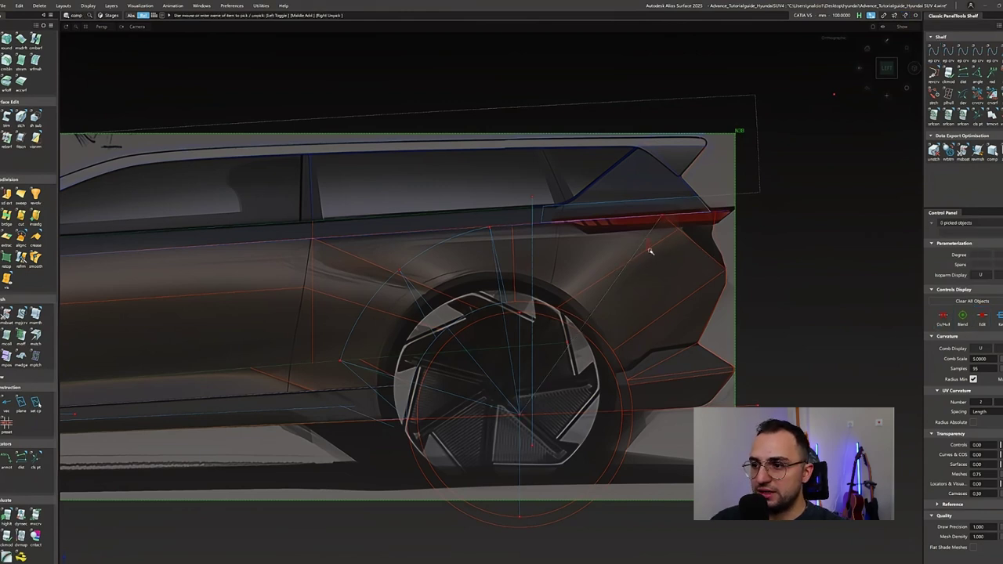
# Move the end CVs of the upper rear-quarter construction curve onto the radial line between the taillight and the wheel centre.
pyautogui.click(558, 308)
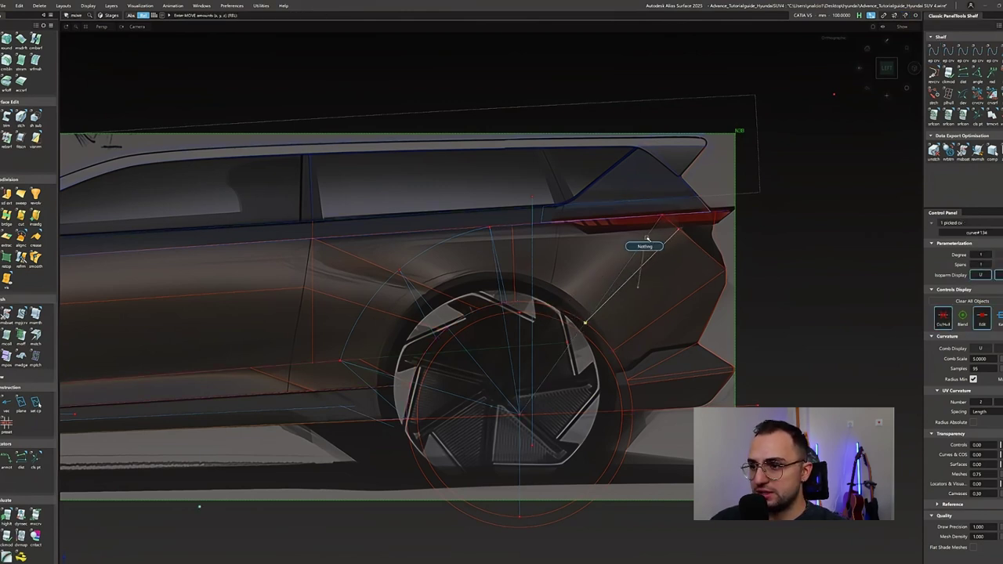
pyautogui.moveTo(646, 238); pyautogui.dragTo(684, 211)
pyautogui.hotkey('ctrl', 'shift', 'n')
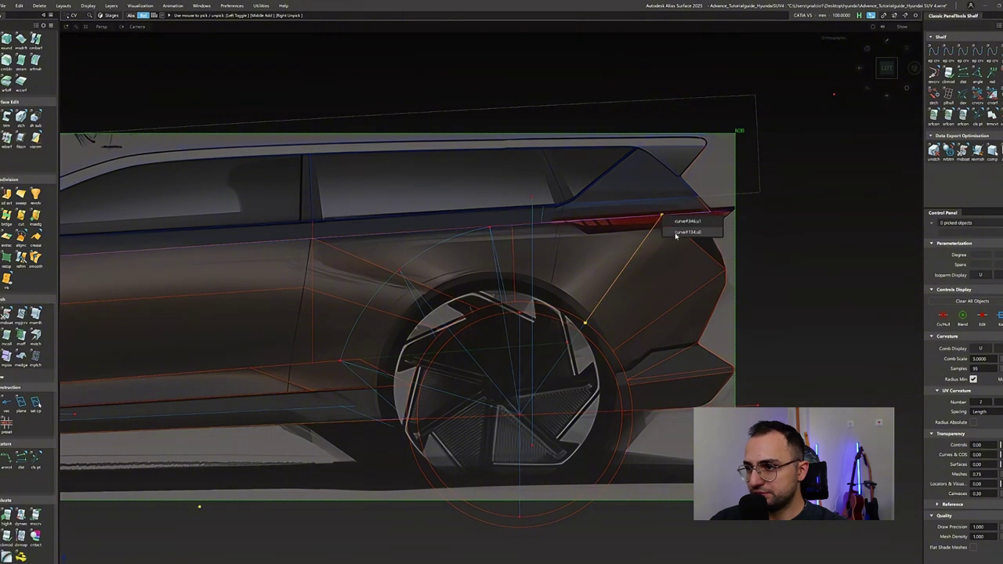
pyautogui.click(675, 233)
pyautogui.hotkey('ctrl', 'shift', 'n')
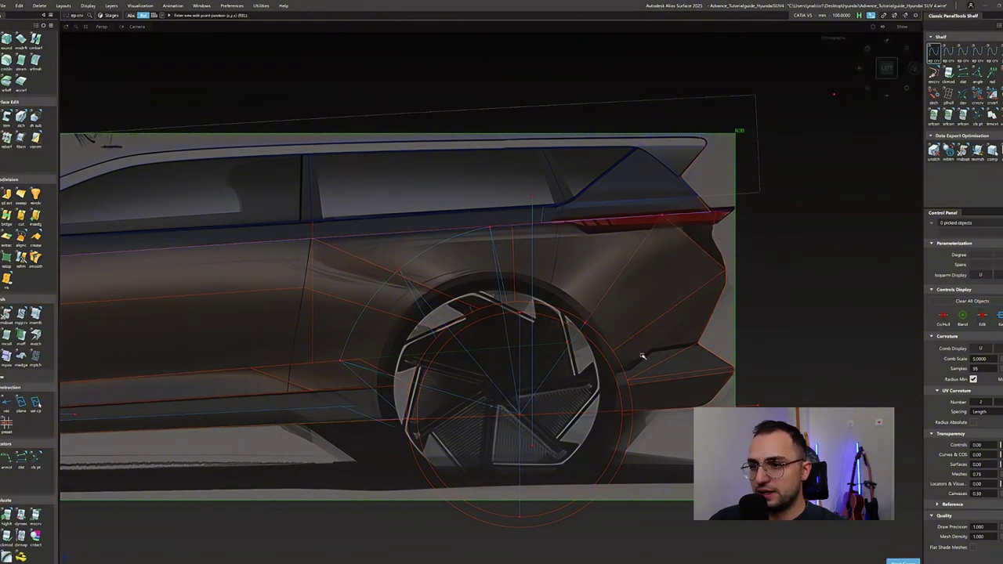
# Draw a radial line from the rear body corner to the wheel centre and line up the lower rear-quarter curve with it.
pyautogui.click(725, 267)
pyautogui.click(650, 333)
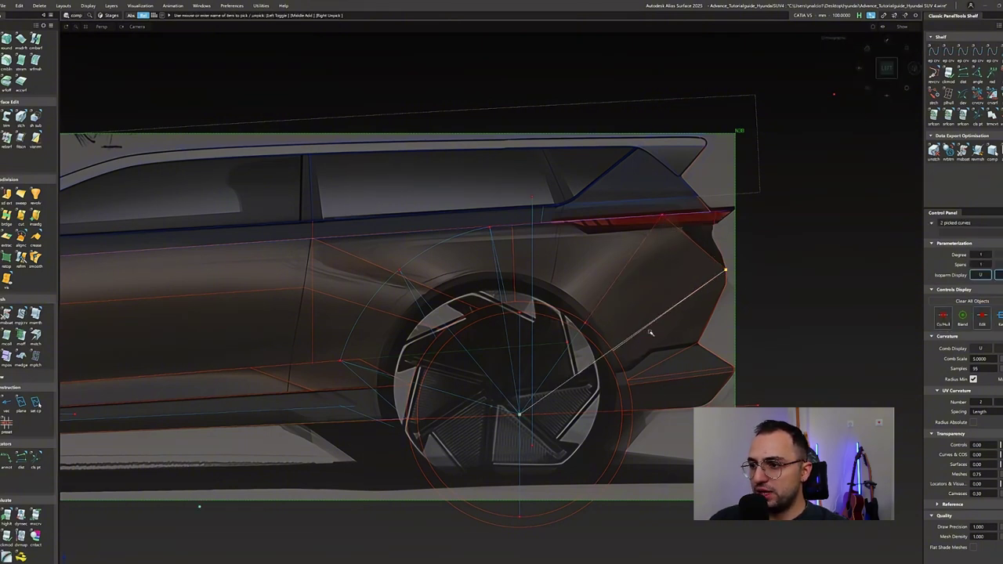
pyautogui.click(612, 345)
pyautogui.press('Escape')
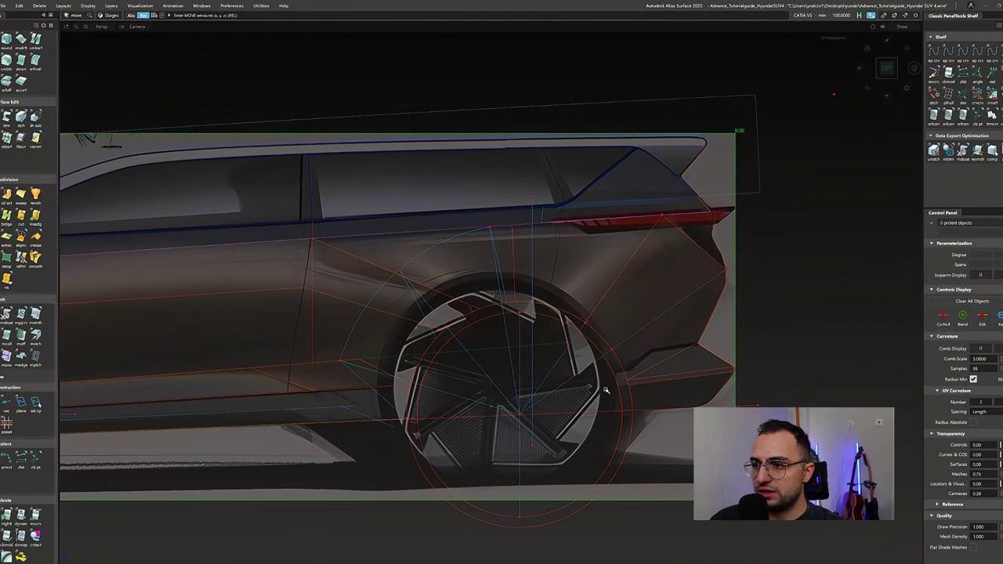
# Project the radial lines onto the blend surface ahead of the rear wheel in the View direction and trim-convert it into two patches.
pyautogui.press('p')
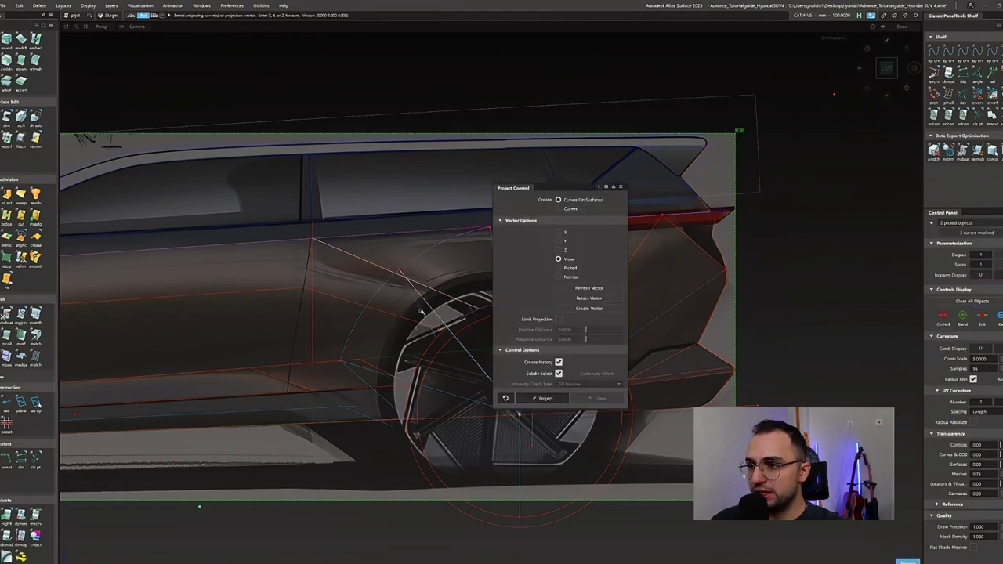
pyautogui.click(991, 116)
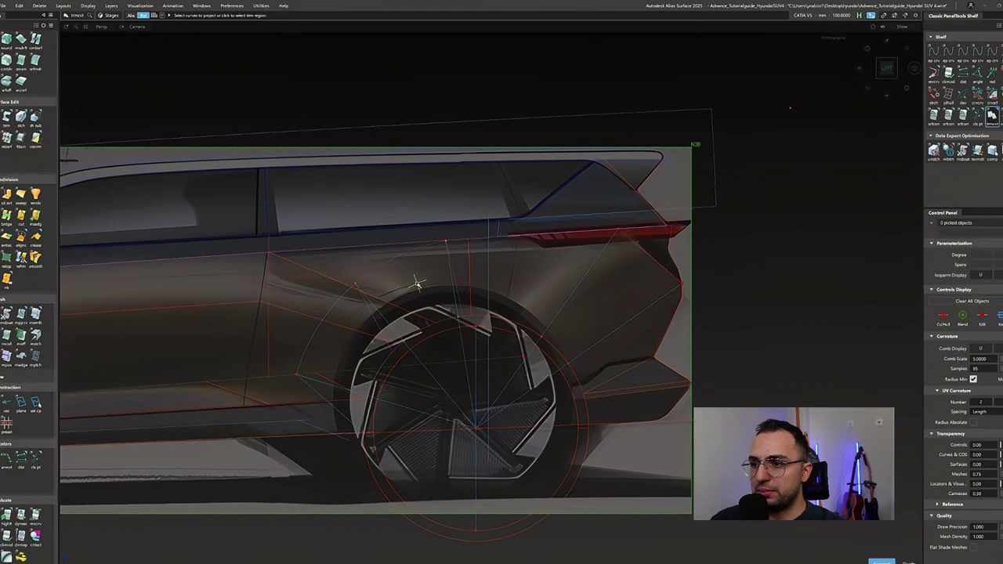
pyautogui.click(382, 286)
pyautogui.press('p')
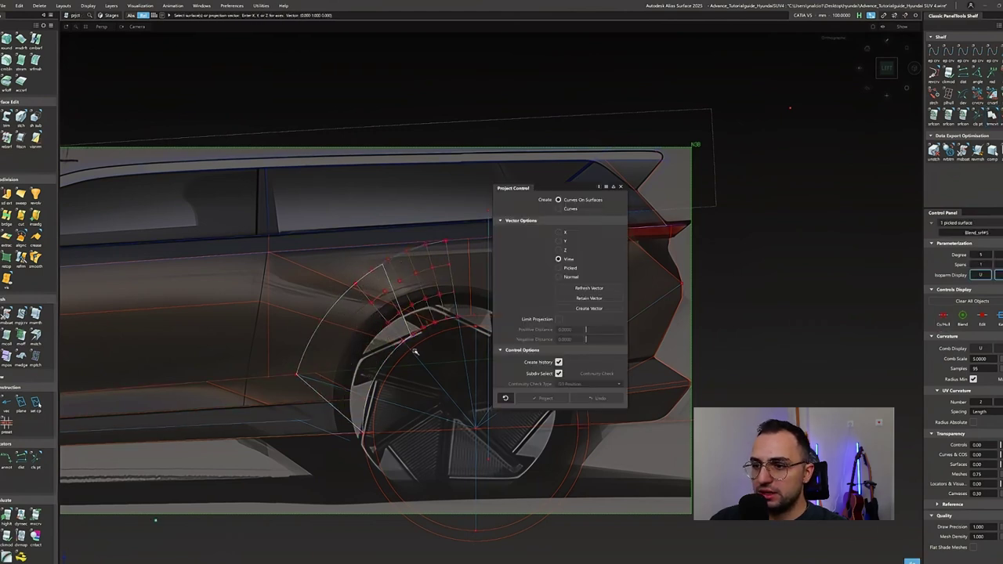
pyautogui.click(992, 118)
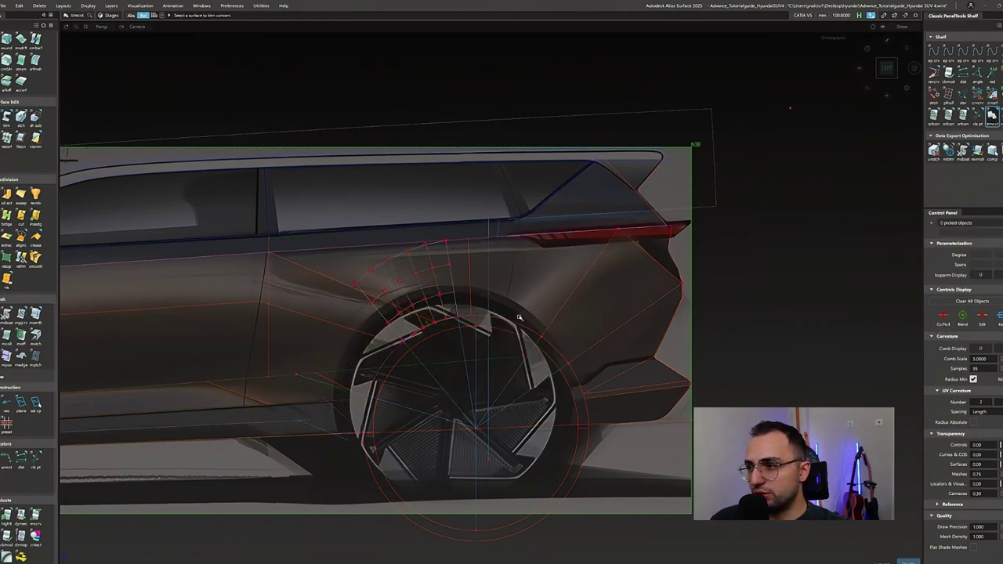
pyautogui.click(350, 350)
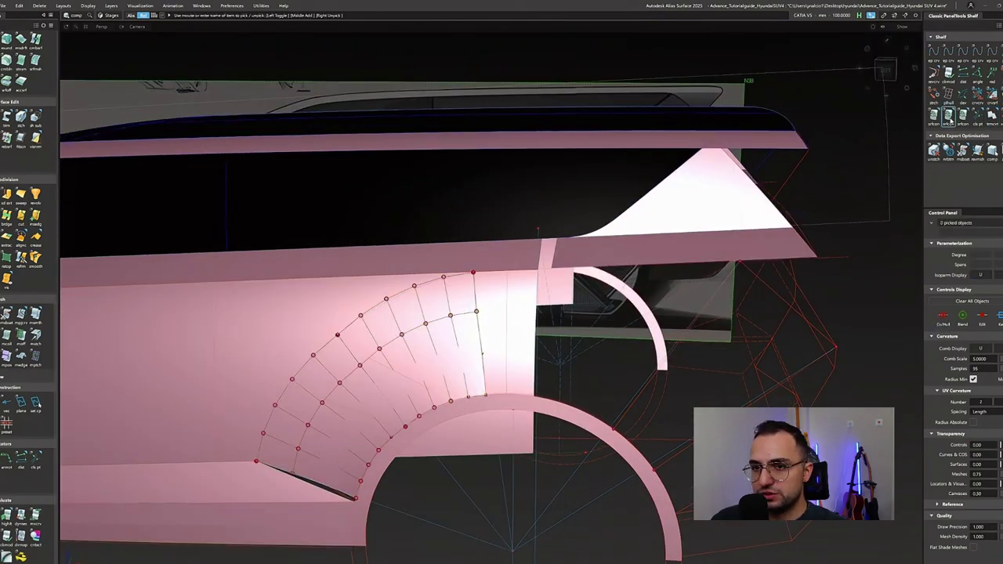
# Align the two patches at their shared edge with G2 and the upper patch's outer edge to the body side, using U degree 6.
pyautogui.click(368, 376)
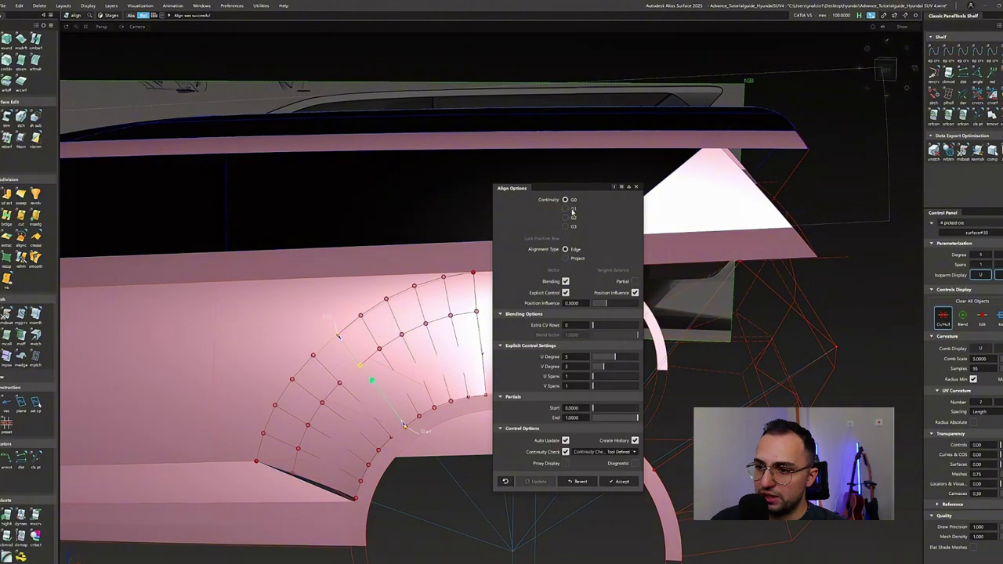
pyautogui.click(572, 218)
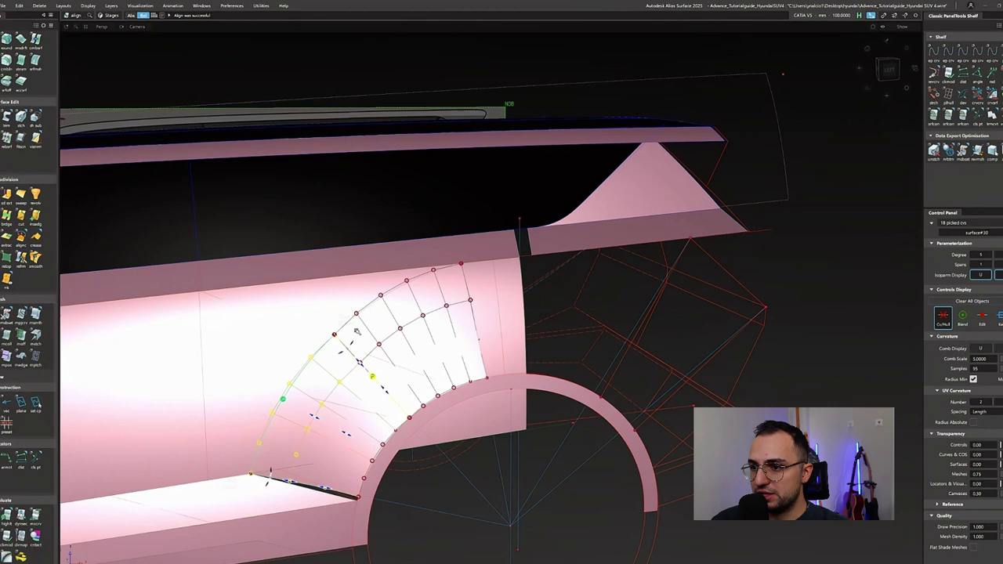
pyautogui.click(356, 330)
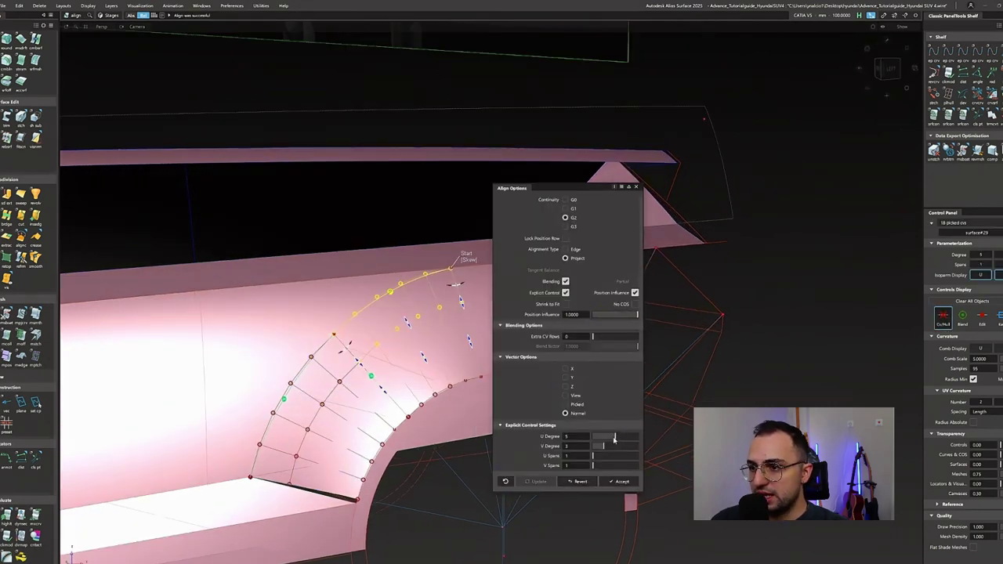
pyautogui.keyDown('alt'); pyautogui.keyDown('shift'); pyautogui.moveTo(621, 438); pyautogui.dragTo(411, 334); pyautogui.keyUp('shift'); pyautogui.keyUp('alt')
# Extend the upper patch at its upper corner near the beltline and align its outer edge again with G2 Project.
pyautogui.scroll(5, 412, 334)
pyautogui.scroll(-2, 493, 350)
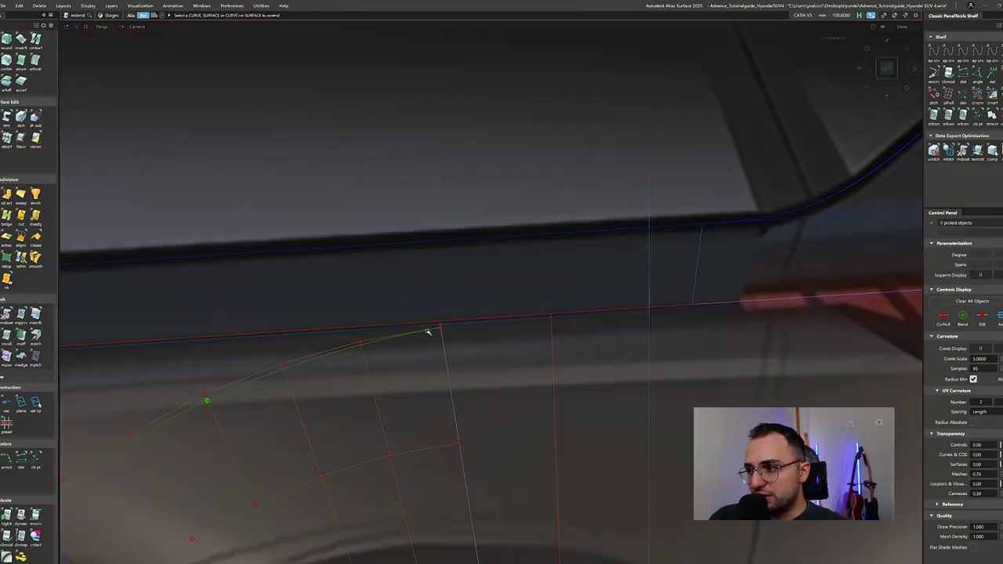
pyautogui.click(428, 333)
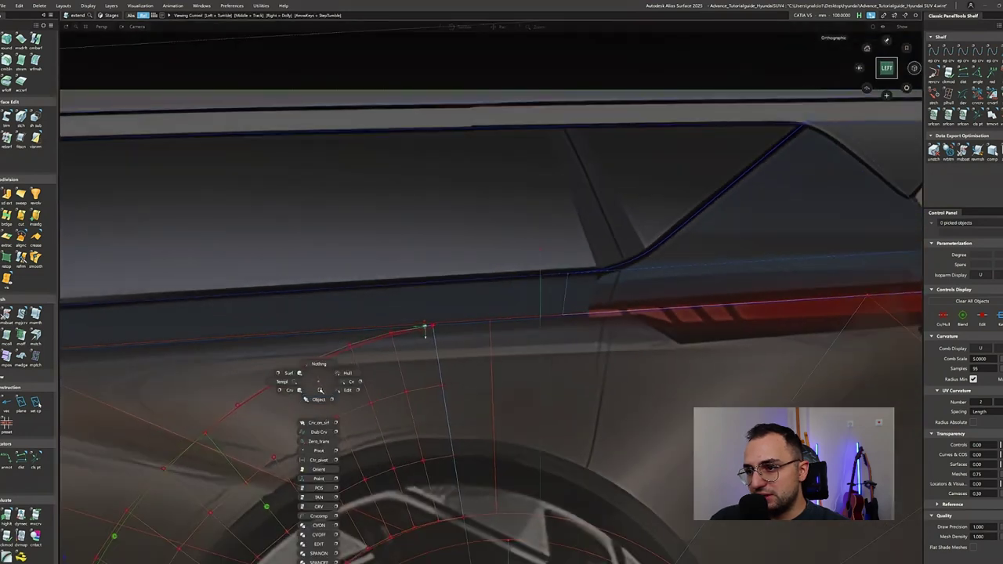
pyautogui.click(286, 369)
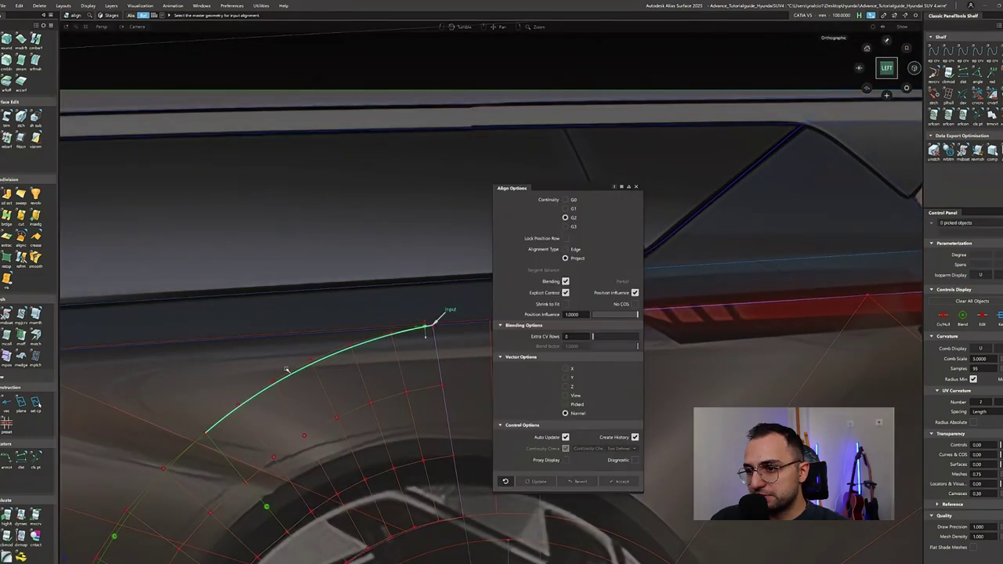
pyautogui.click(286, 369)
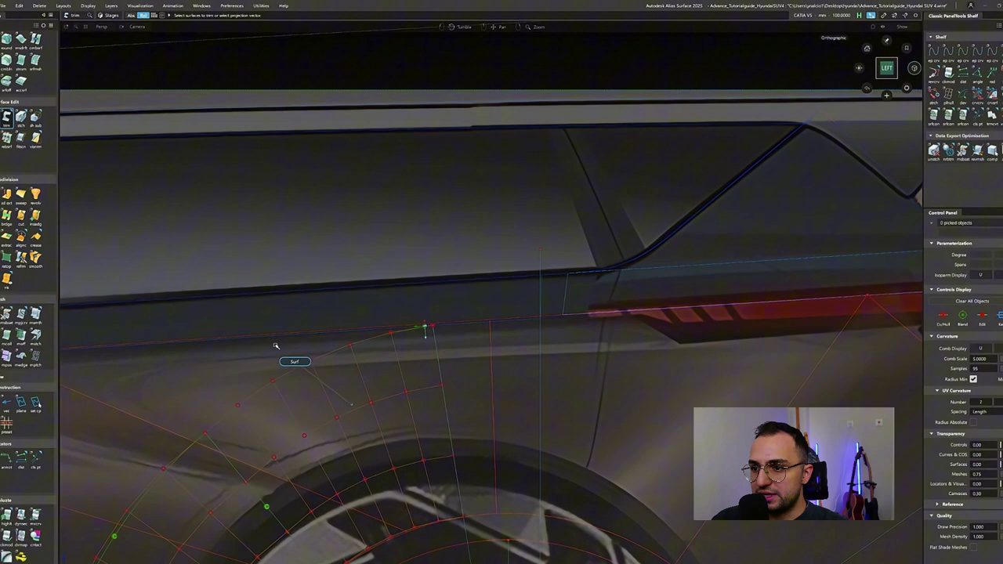
# Trim the body-side surface along the patches' outer boundary and delete the upper patch's construction history.
pyautogui.click(275, 346)
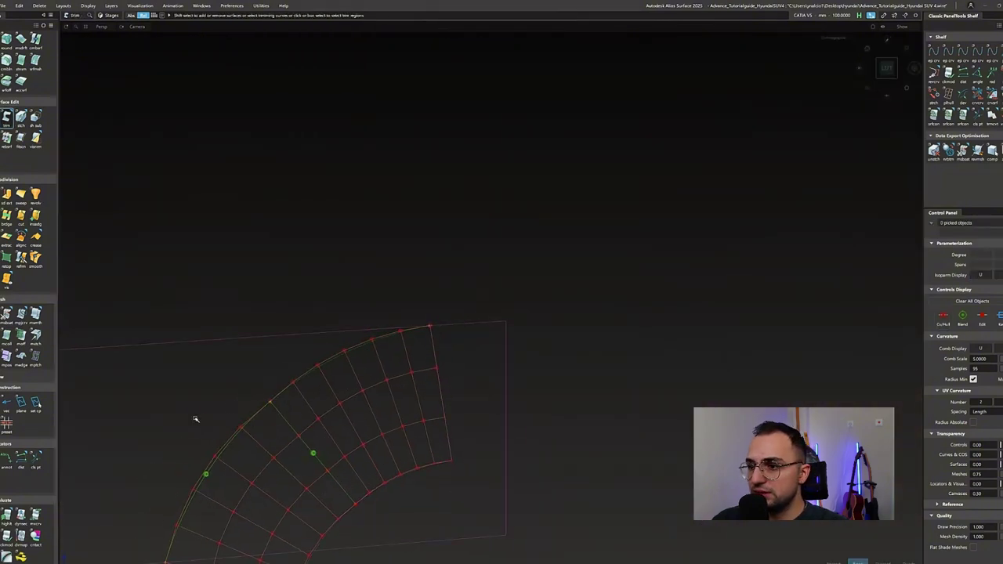
pyautogui.moveTo(196, 416)
pyautogui.keyDown('alt'); pyautogui.keyDown('shift'); pyautogui.mouseDown()
pyautogui.moveTo(282, 372)
pyautogui.moveTo(259, 391)
pyautogui.mouseUp(); pyautogui.keyUp('shift'); pyautogui.keyUp('alt')
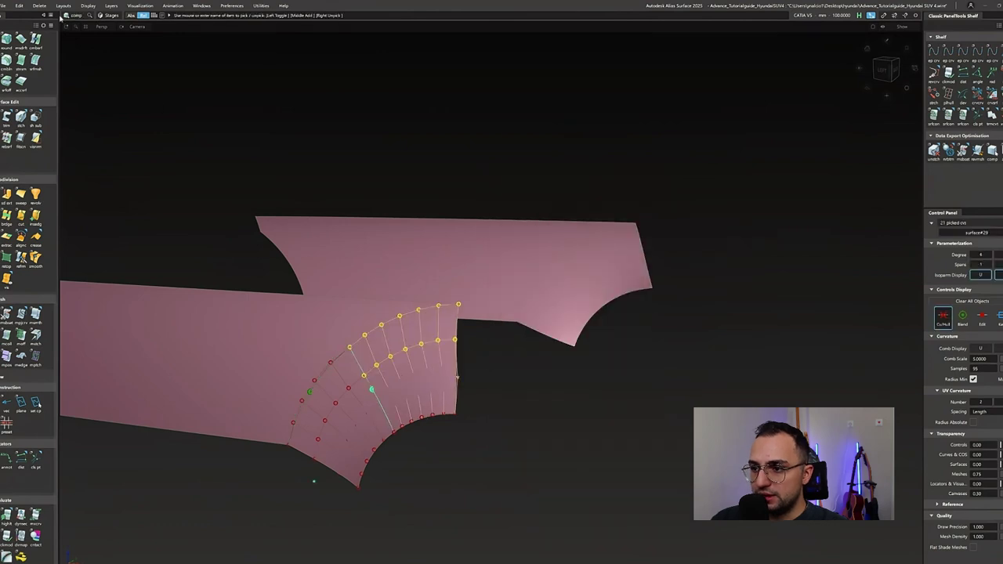
pyautogui.click(39, 5)
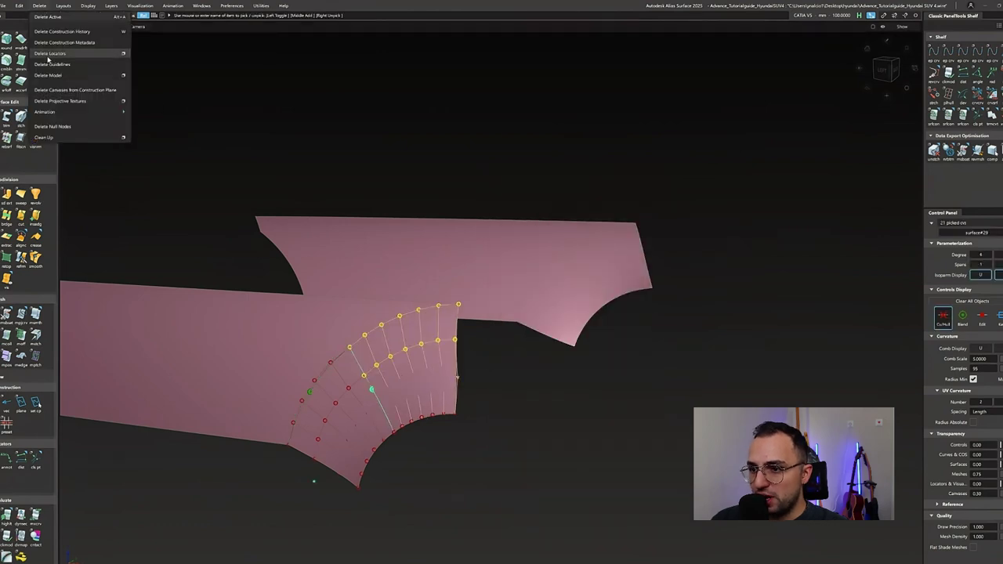
pyautogui.click(39, 5)
pyautogui.click(39, 6)
pyautogui.click(61, 31)
pyautogui.click(39, 6)
pyautogui.press('Escape')
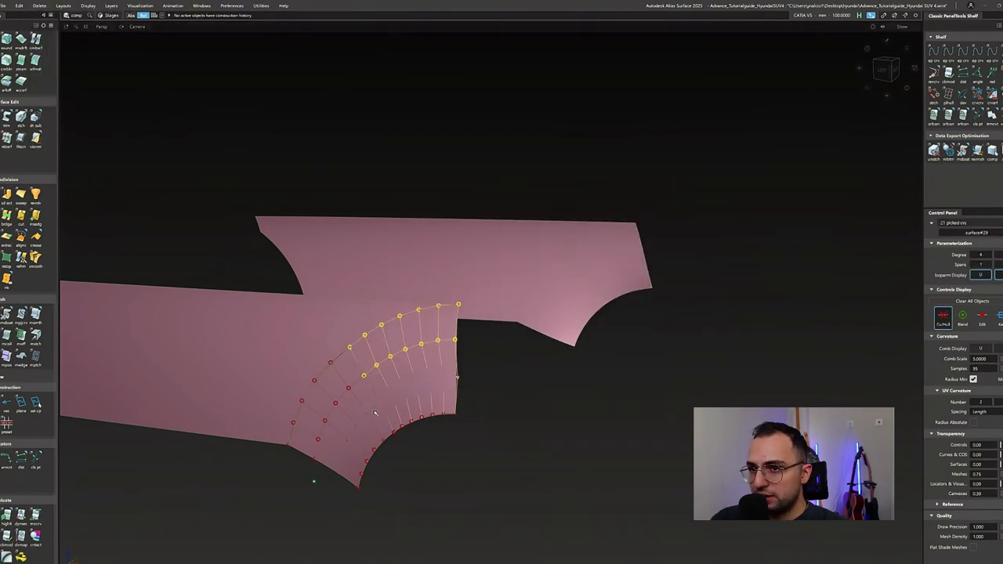
# Align both patches' outer edges to the body side with G2, using Edge alignment and position influence 1.0 for the upper patch.
pyautogui.press('a')
pyautogui.click(580, 482)
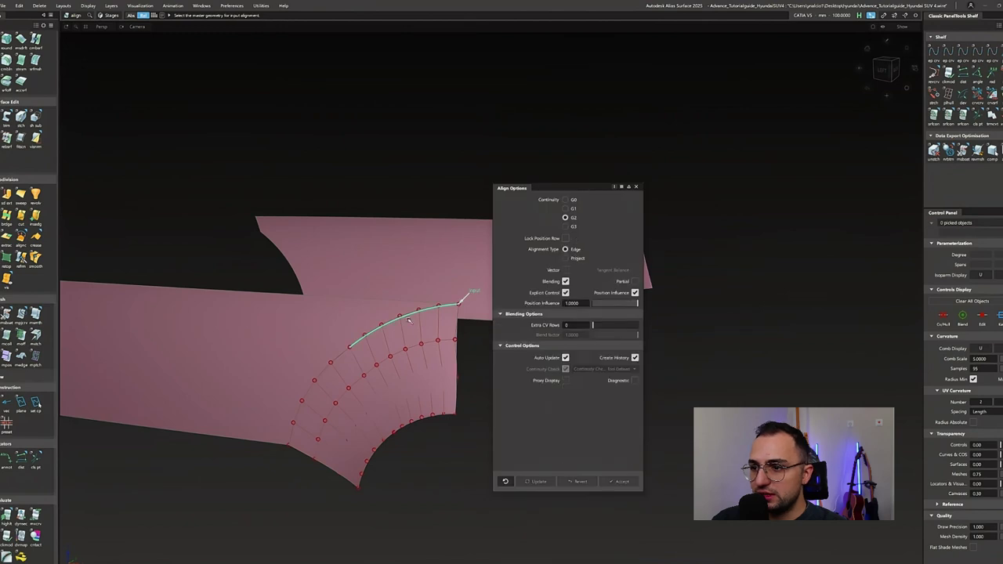
pyautogui.click(402, 312)
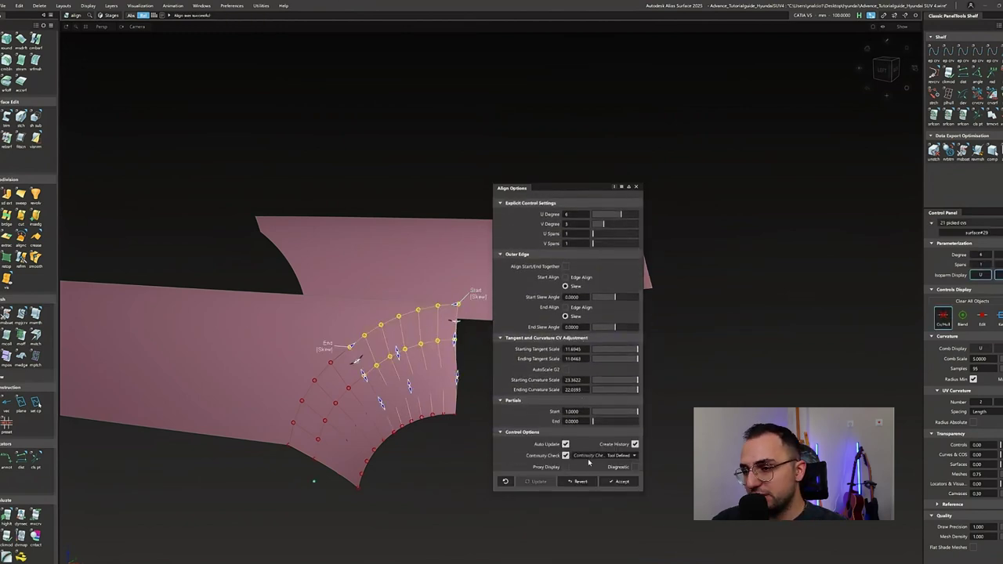
pyautogui.keyDown('alt'); pyautogui.keyDown('shift'); pyautogui.moveTo(313, 481); pyautogui.dragTo(408, 403); pyautogui.keyUp('shift'); pyautogui.keyUp('alt')
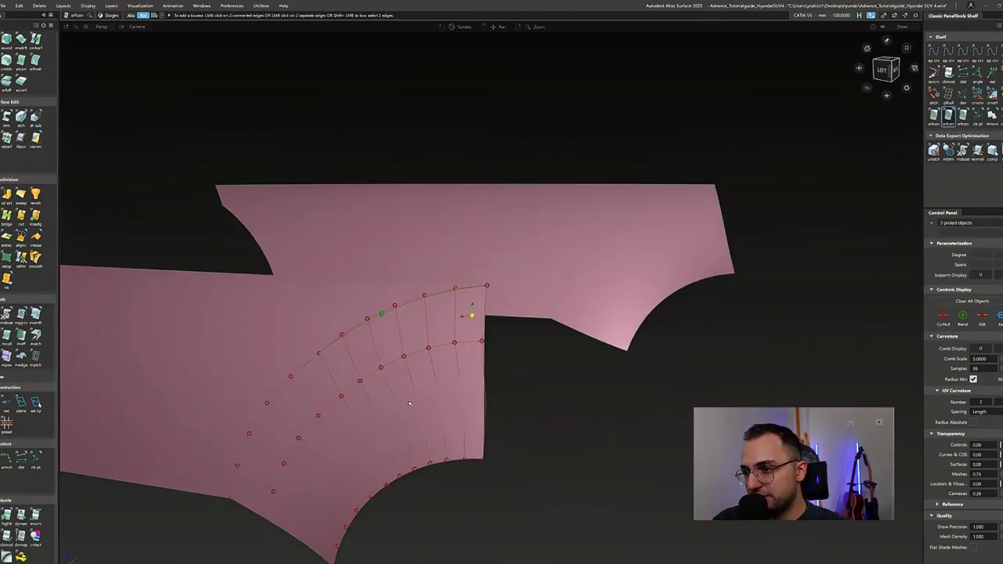
pyautogui.click(290, 402)
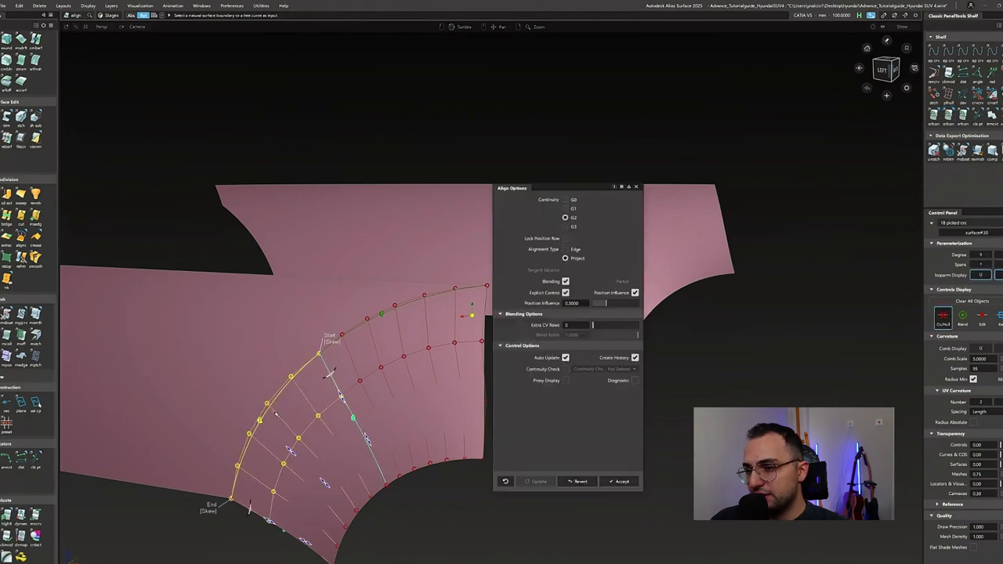
pyautogui.click(621, 481)
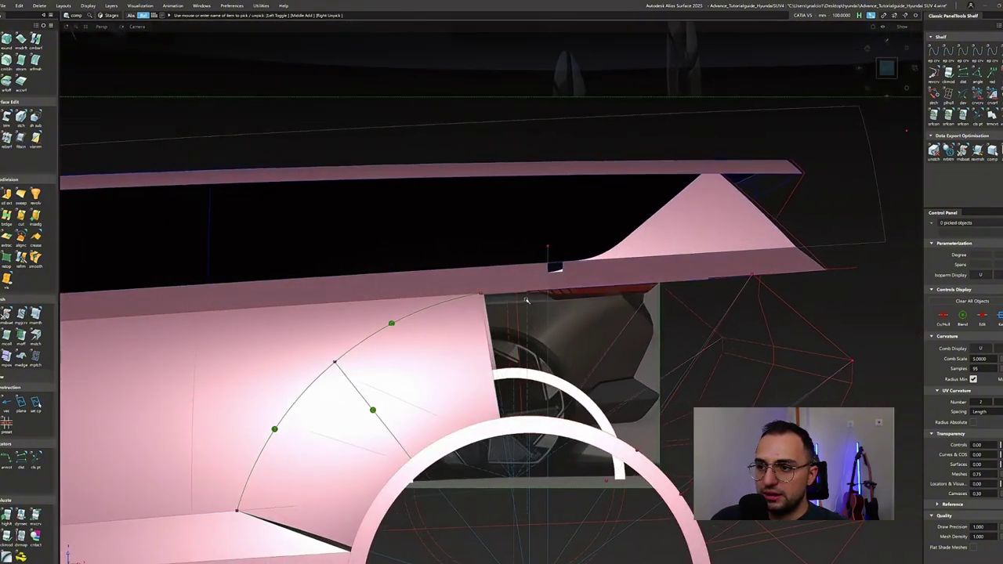
# Align the lower patch's outer edge to the body side with G2 and Edge alignment, using U degree 5 and V degree 3.
pyautogui.keyDown('alt'); pyautogui.keyDown('shift'); pyautogui.moveTo(527, 300); pyautogui.dragTo(681, 311); pyautogui.keyUp('shift'); pyautogui.keyUp('alt')
pyautogui.click(427, 353)
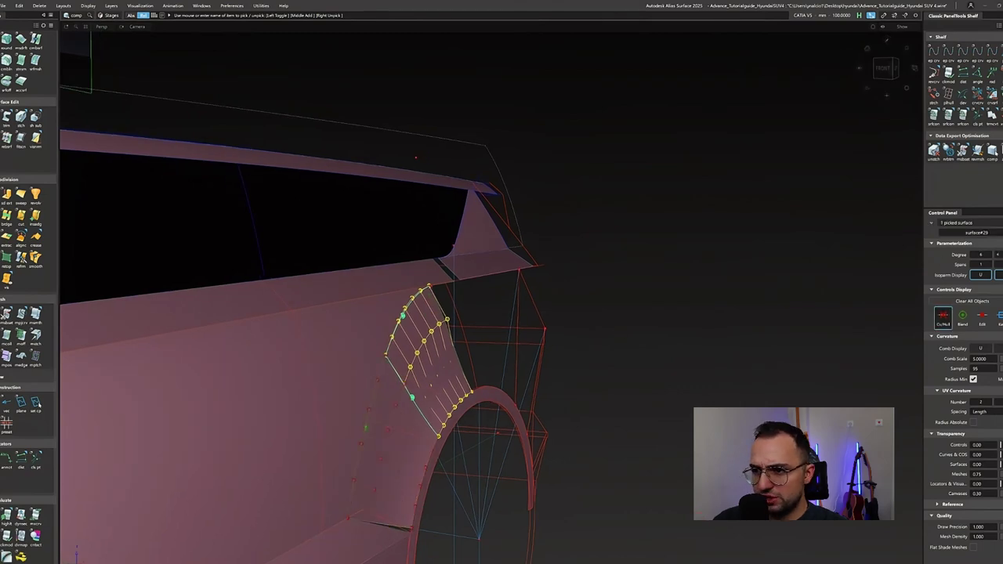
pyautogui.click(417, 447)
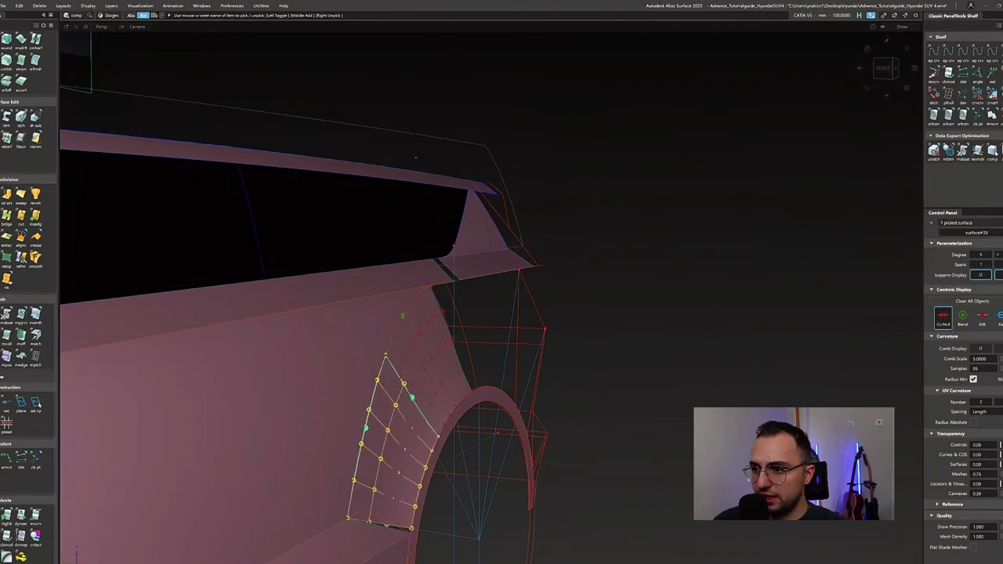
pyautogui.keyDown('alt'); pyautogui.keyDown('shift'); pyautogui.moveTo(480, 451); pyautogui.dragTo(651, 400); pyautogui.keyUp('shift'); pyautogui.keyUp('alt')
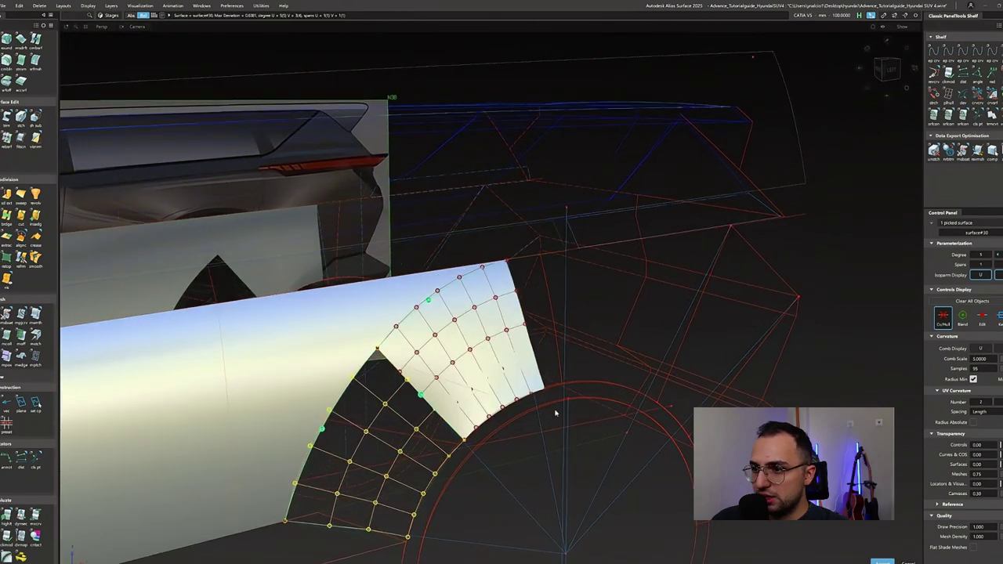
pyautogui.press('a')
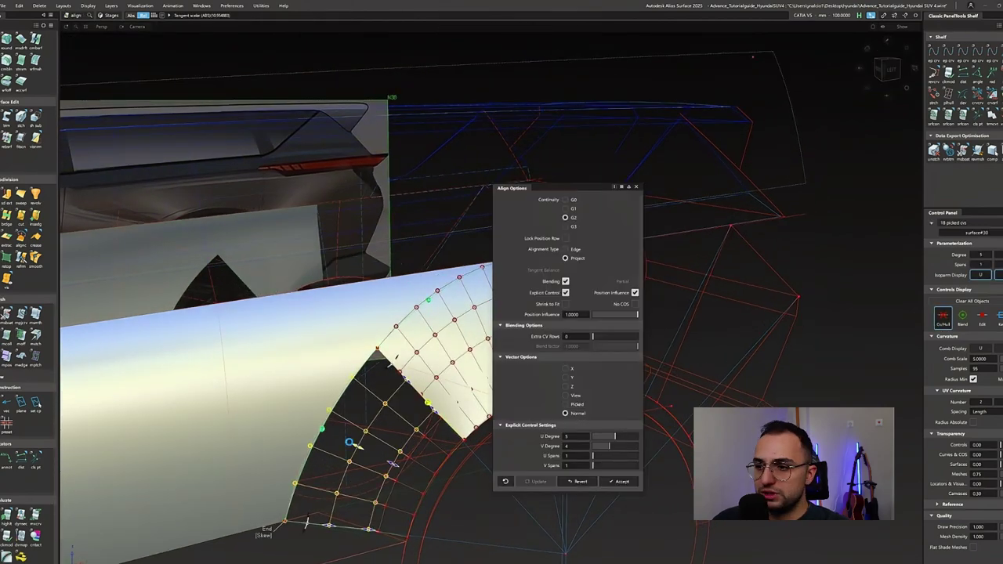
pyautogui.click(565, 248)
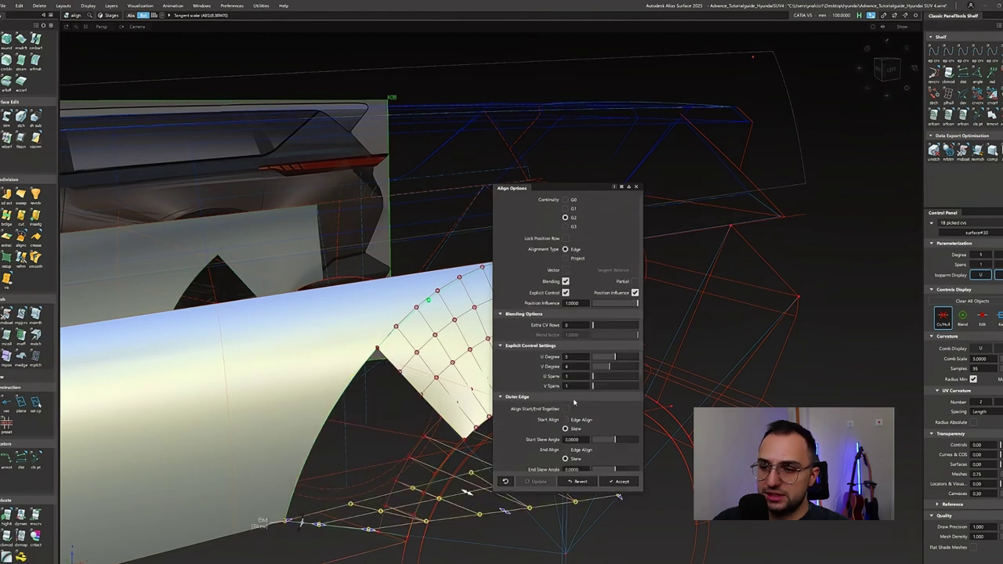
pyautogui.click(316, 409)
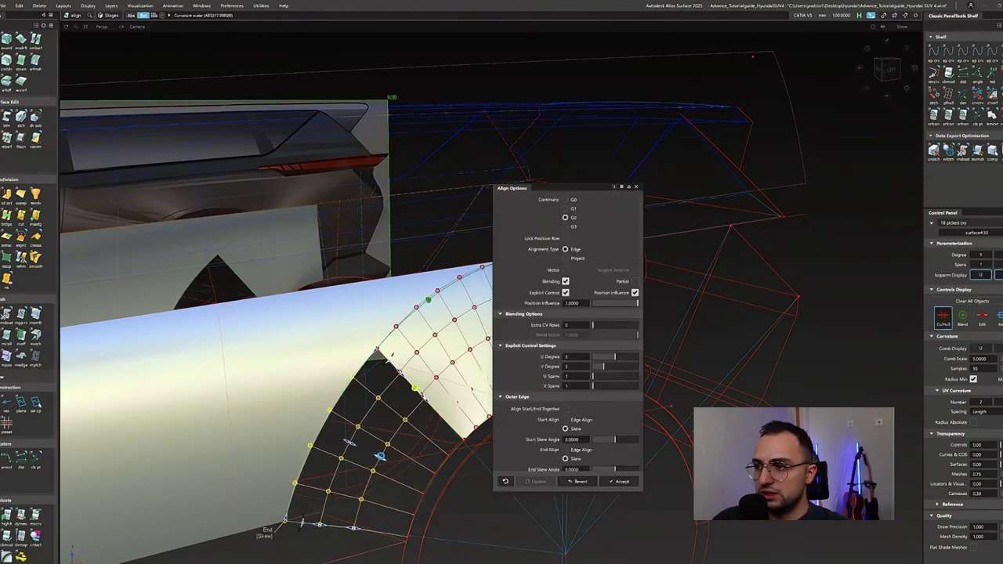
pyautogui.click(621, 481)
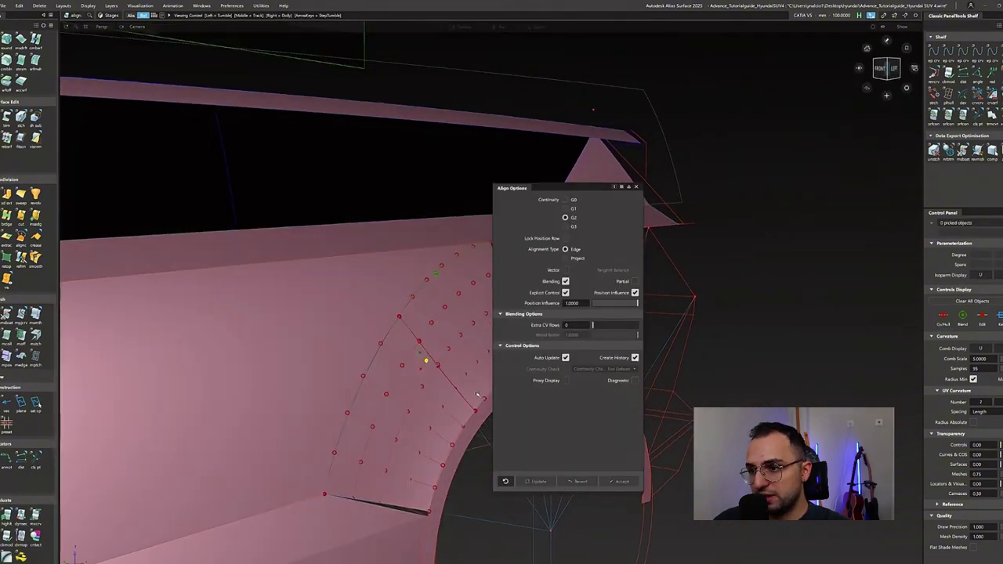
# Realign the lower patch's outer edge to the body side with G2, using Edge Align at both ends and position influence 1.0.
pyautogui.click(437, 360)
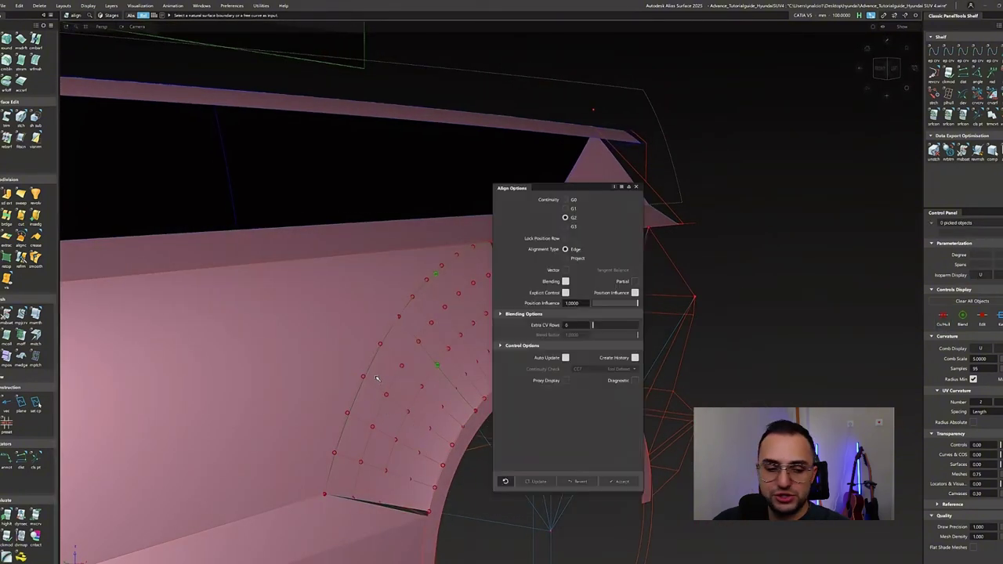
pyautogui.press('Escape')
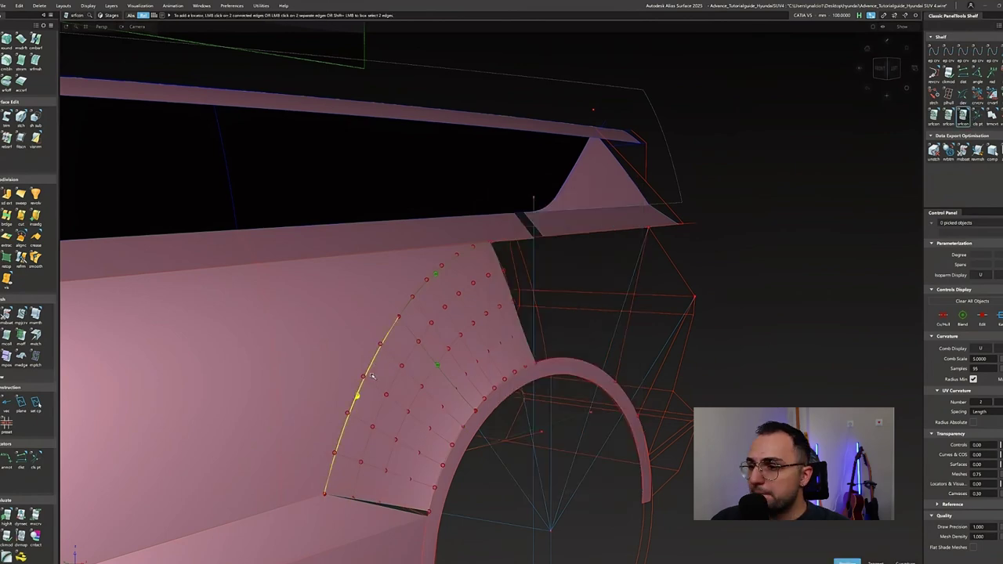
pyautogui.click(372, 375)
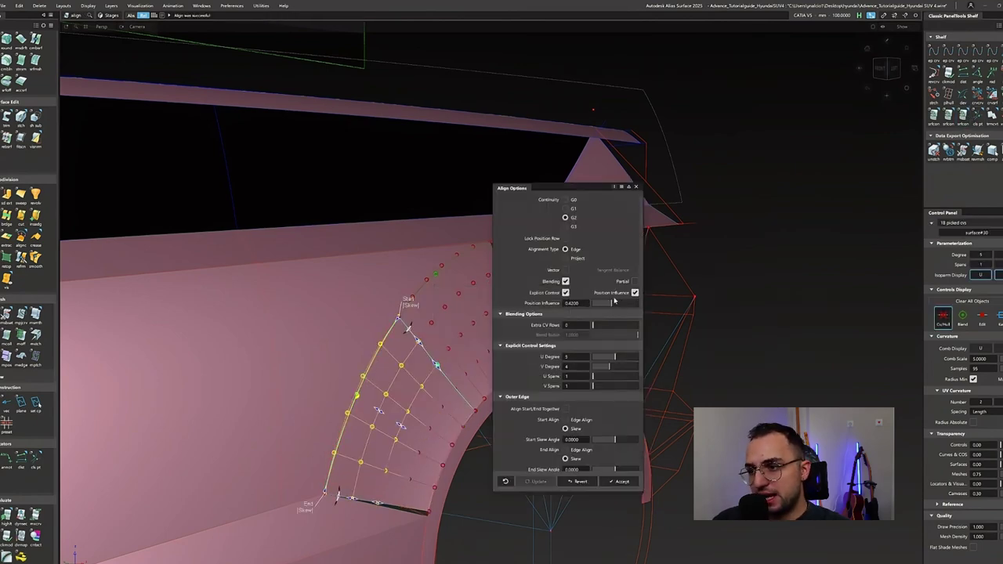
pyautogui.moveTo(607, 305); pyautogui.dragTo(637, 304)
pyautogui.keyDown('alt'); pyautogui.keyDown('shift'); pyautogui.moveTo(548, 329); pyautogui.dragTo(435, 400); pyautogui.keyUp('shift'); pyautogui.keyUp('alt')
pyautogui.press('Escape')
pyautogui.click(416, 314)
pyautogui.keyDown('alt'); pyautogui.keyDown('shift'); pyautogui.moveTo(439, 337); pyautogui.dragTo(486, 329); pyautogui.keyUp('shift'); pyautogui.keyUp('alt')
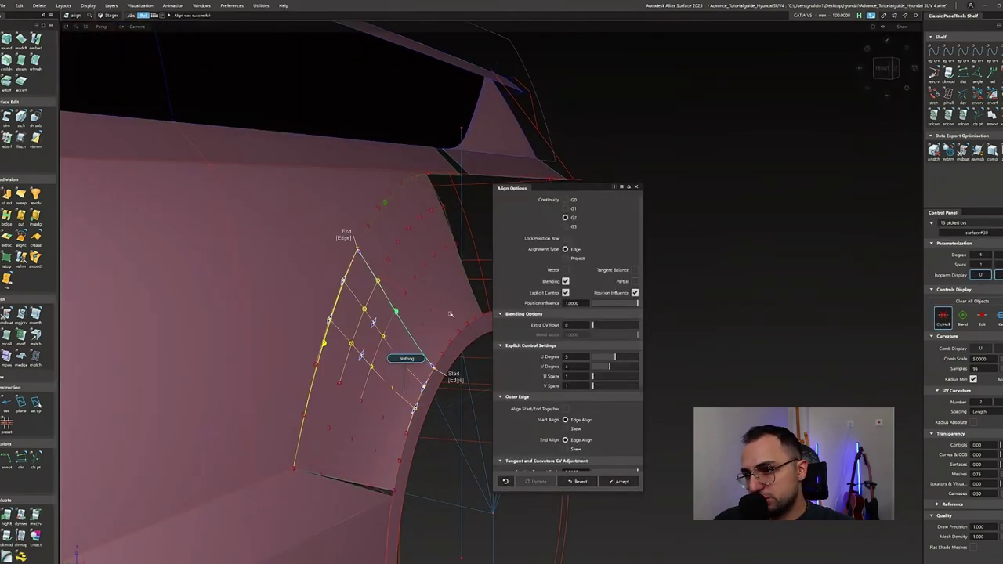
# Reduce the upper patch to U degree 5 and adjust its inner CV row with Transform CV in NUV mode.
pyautogui.click(977, 117)
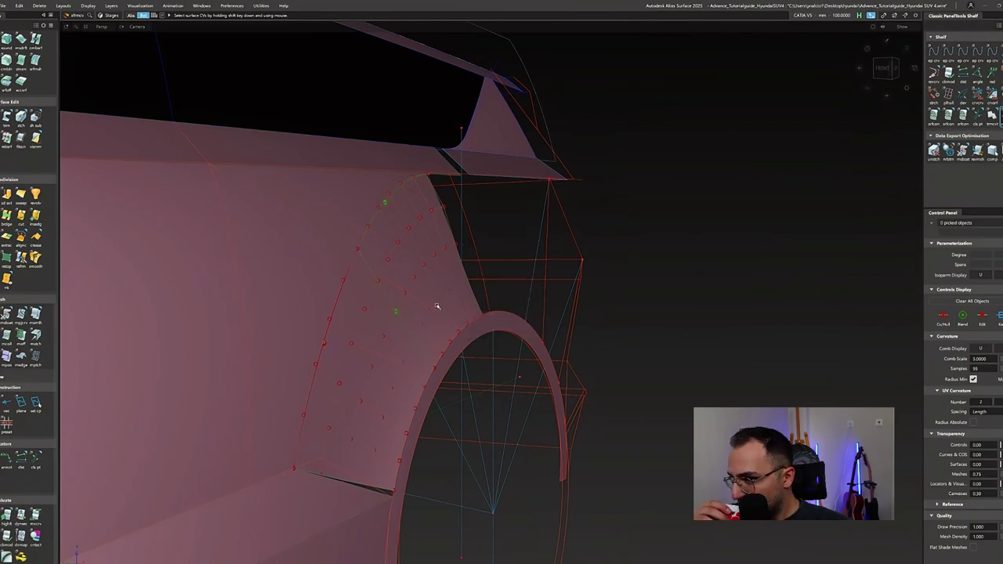
pyautogui.moveTo(436, 306); pyautogui.dragTo(589, 301)
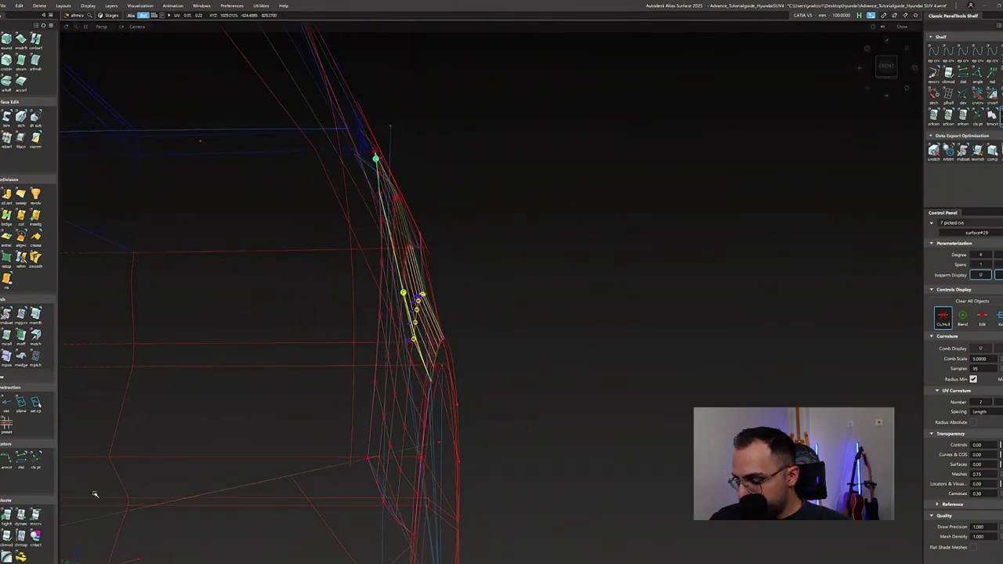
pyautogui.keyDown('alt'); pyautogui.keyDown('shift'); pyautogui.moveTo(432, 331); pyautogui.dragTo(556, 312); pyautogui.keyUp('shift'); pyautogui.keyUp('alt')
pyautogui.keyDown('alt'); pyautogui.keyDown('shift'); pyautogui.moveTo(810, 284); pyautogui.dragTo(655, 283); pyautogui.keyUp('shift'); pyautogui.keyUp('alt')
pyautogui.click(531, 291)
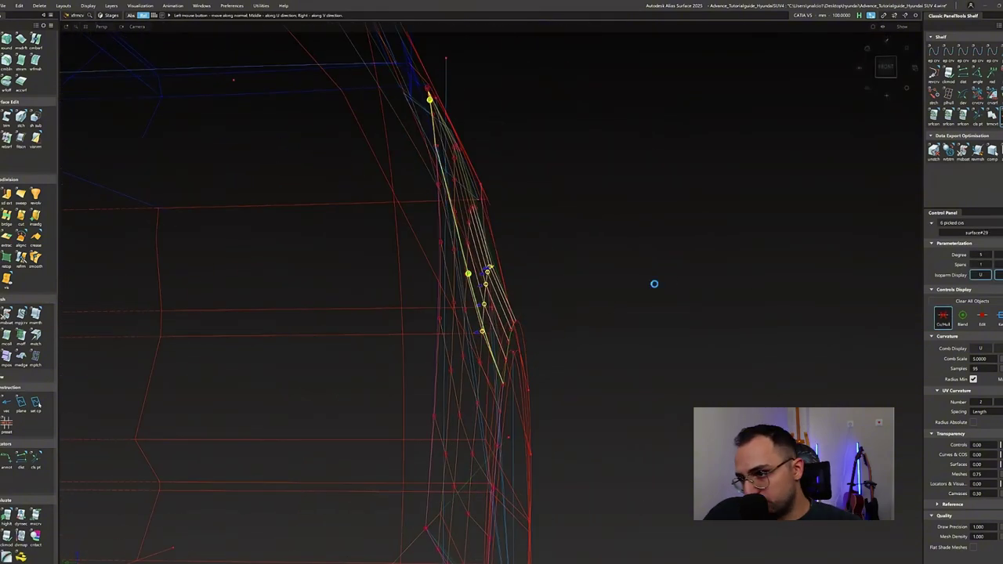
pyautogui.keyDown('alt'); pyautogui.keyDown('shift'); pyautogui.moveTo(340, 458); pyautogui.dragTo(431, 298); pyautogui.keyUp('shift'); pyautogui.keyUp('alt')
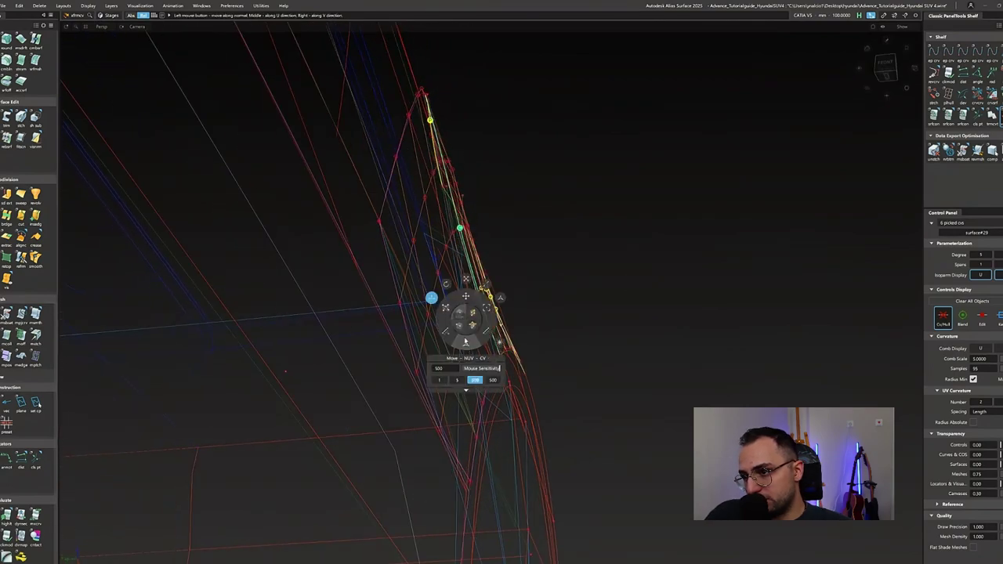
pyautogui.moveTo(455, 342)
pyautogui.keyDown('alt'); pyautogui.keyDown('shift'); pyautogui.mouseDown()
pyautogui.moveTo(598, 347)
pyautogui.moveTo(488, 338)
pyautogui.moveTo(430, 259)
pyautogui.moveTo(415, 284)
pyautogui.moveTo(442, 289)
pyautogui.moveTo(609, 166)
pyautogui.moveTo(541, 246)
pyautogui.moveTo(439, 313)
pyautogui.moveTo(308, 336)
pyautogui.moveTo(475, 389)
pyautogui.moveTo(468, 483)
pyautogui.moveTo(535, 369)
pyautogui.moveTo(636, 369)
pyautogui.mouseUp(); pyautogui.keyUp('shift'); pyautogui.keyUp('alt')
# Fine-tune a lower-patch CV and the upper patch's second CV row from the wheel arch in NUV mode to even the hull flow.
pyautogui.click(348, 352)
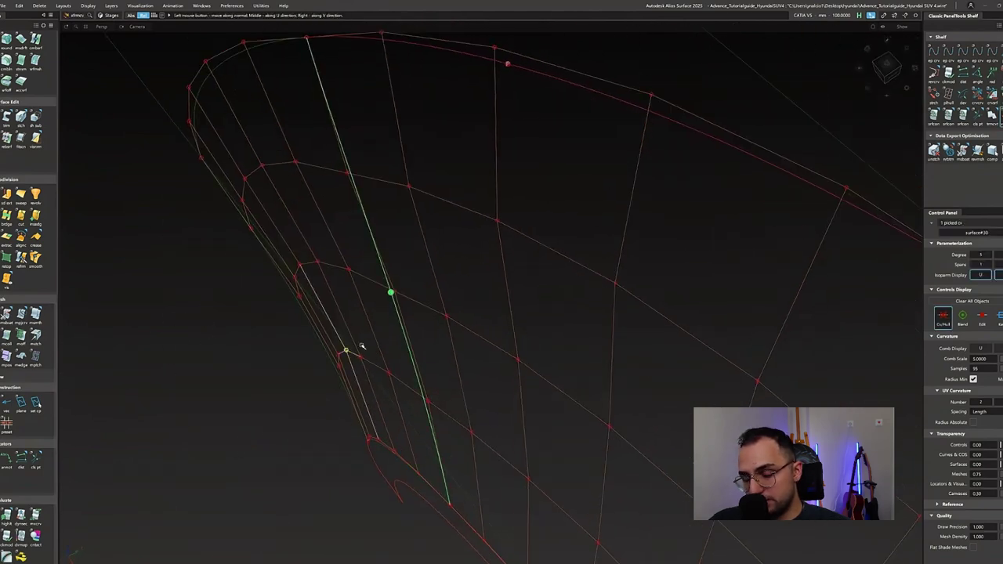
pyautogui.keyDown('alt'); pyautogui.keyDown('shift'); pyautogui.moveTo(535, 440); pyautogui.dragTo(519, 343); pyautogui.keyUp('shift'); pyautogui.keyUp('alt')
pyautogui.click(571, 430)
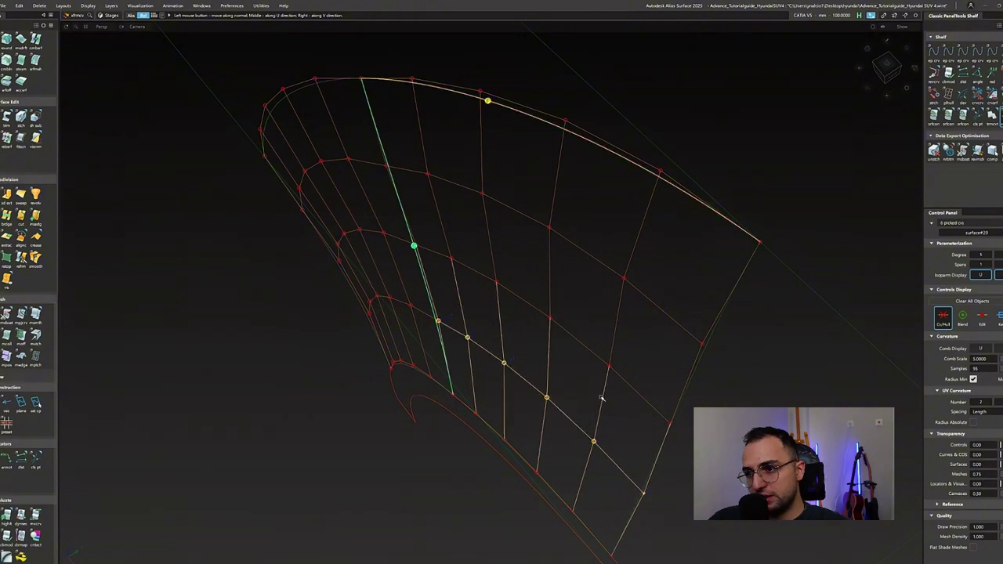
pyautogui.click(569, 392)
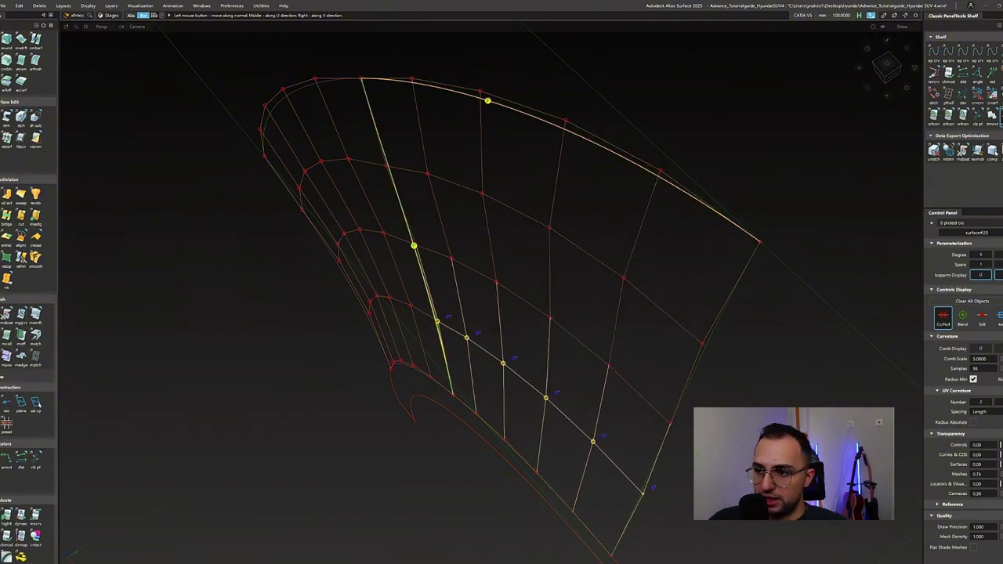
pyautogui.keyDown('alt'); pyautogui.keyDown('shift'); pyautogui.moveTo(533, 438); pyautogui.dragTo(506, 328); pyautogui.keyUp('shift'); pyautogui.keyUp('alt')
# Adjust individual CVs of the upper patch near its free rear edge, just above the wheel arch, to smooth the hull spacing.
pyautogui.keyDown('ctrl'); pyautogui.keyDown('shift'); pyautogui.moveTo(506, 327); pyautogui.dragTo(536, 347); pyautogui.keyUp('shift'); pyautogui.keyUp('ctrl')
pyautogui.keyDown('ctrl'); pyautogui.keyDown('shift'); pyautogui.moveTo(576, 458); pyautogui.dragTo(580, 426); pyautogui.keyUp('shift'); pyautogui.keyUp('ctrl')
pyautogui.keyDown('alt'); pyautogui.keyDown('shift'); pyautogui.moveTo(515, 474); pyautogui.dragTo(692, 322); pyautogui.keyUp('shift'); pyautogui.keyUp('alt')
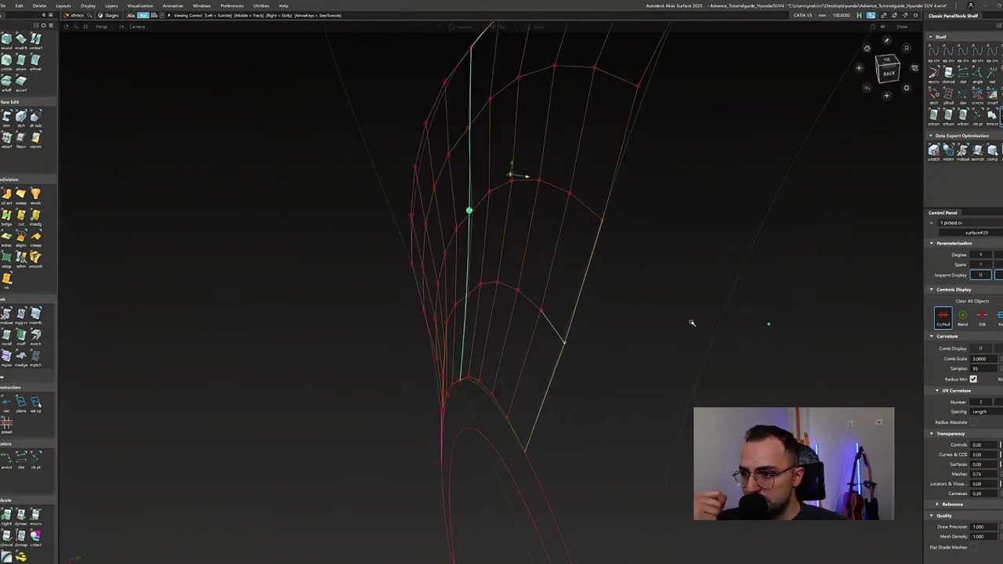
pyautogui.keyDown('alt'); pyautogui.keyDown('shift'); pyautogui.moveTo(540, 273); pyautogui.dragTo(515, 310); pyautogui.keyUp('shift'); pyautogui.keyUp('alt')
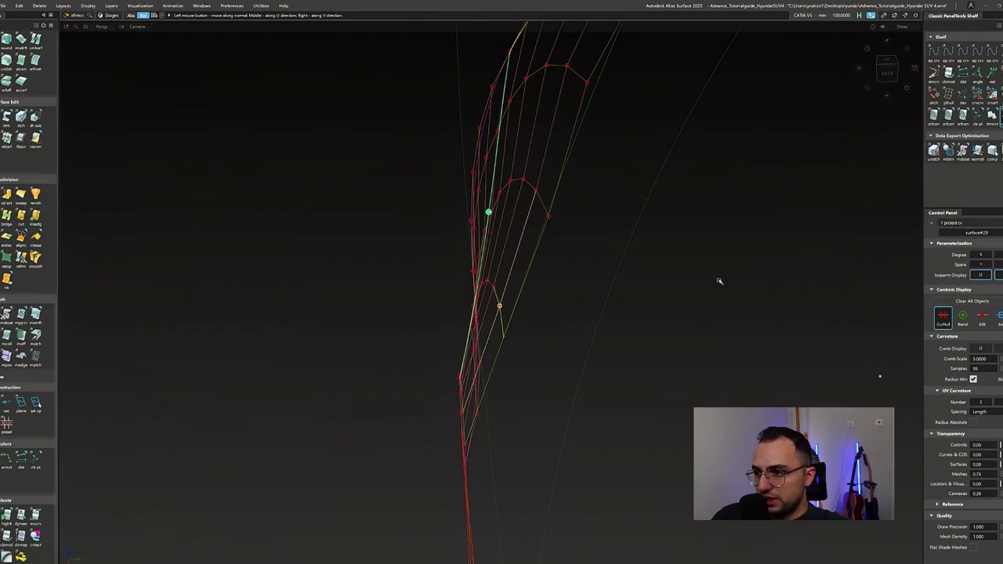
pyautogui.moveTo(522, 314)
pyautogui.keyDown('alt'); pyautogui.keyDown('shift'); pyautogui.mouseDown()
pyautogui.moveTo(587, 204)
pyautogui.moveTo(503, 215)
pyautogui.mouseUp(); pyautogui.keyUp('shift'); pyautogui.keyUp('alt')
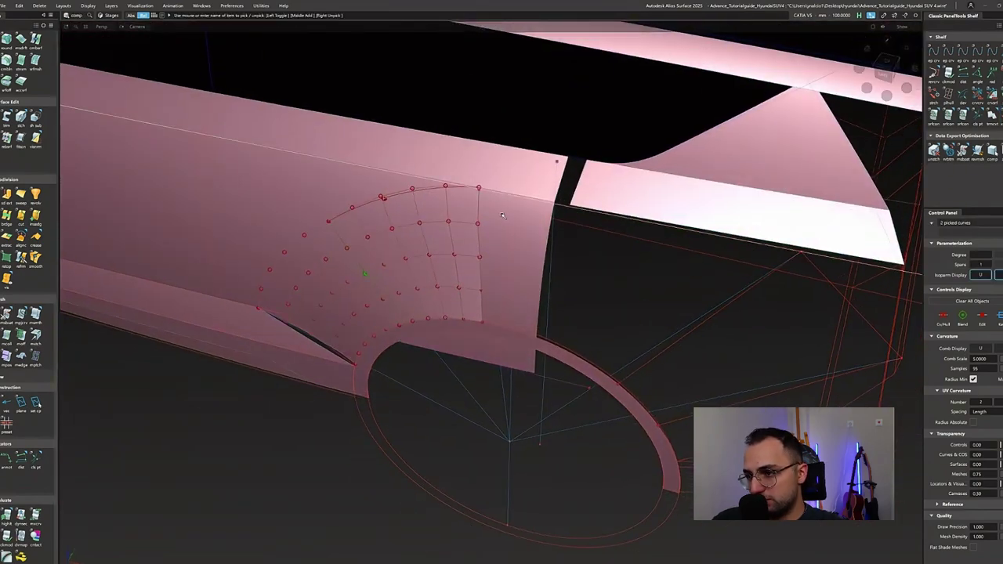
# Project the patches' outer boundary along the side view onto the untrimmed body-side surface and trim away the overlapping area.
pyautogui.click(349, 216)
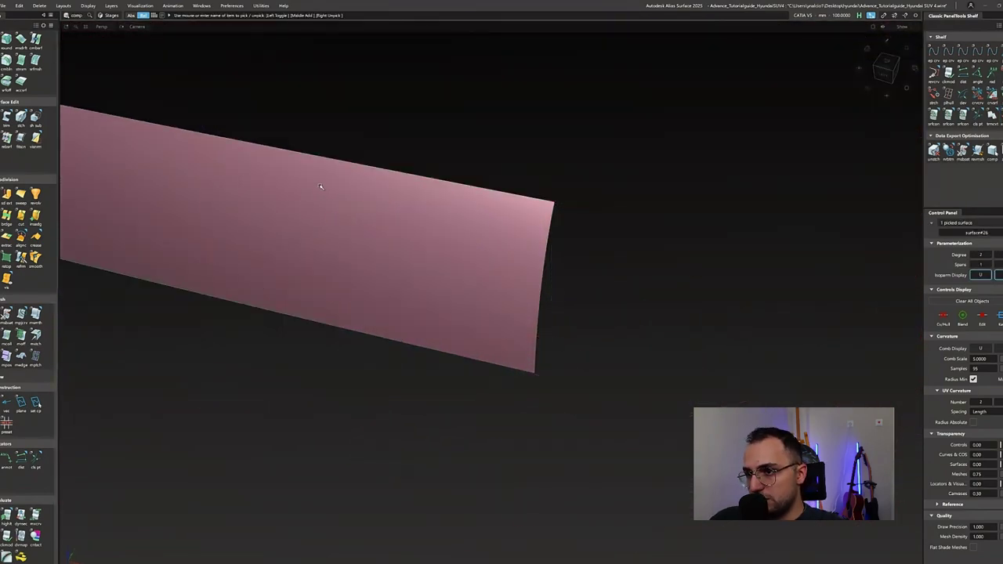
pyautogui.keyDown('alt'); pyautogui.keyDown('shift'); pyautogui.moveTo(270, 260); pyautogui.dragTo(312, 252); pyautogui.keyUp('shift'); pyautogui.keyUp('alt')
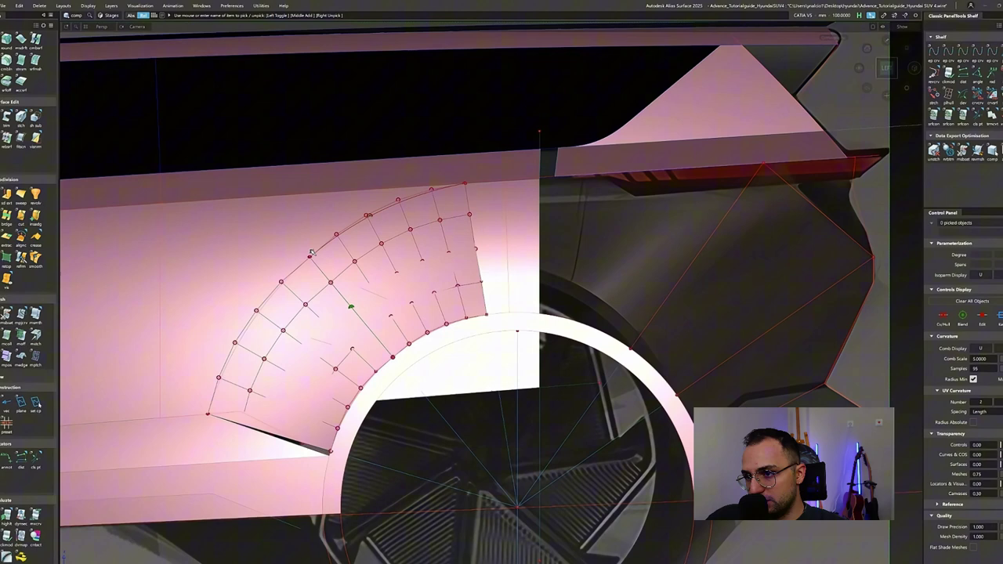
pyautogui.click(351, 216)
pyautogui.press('p')
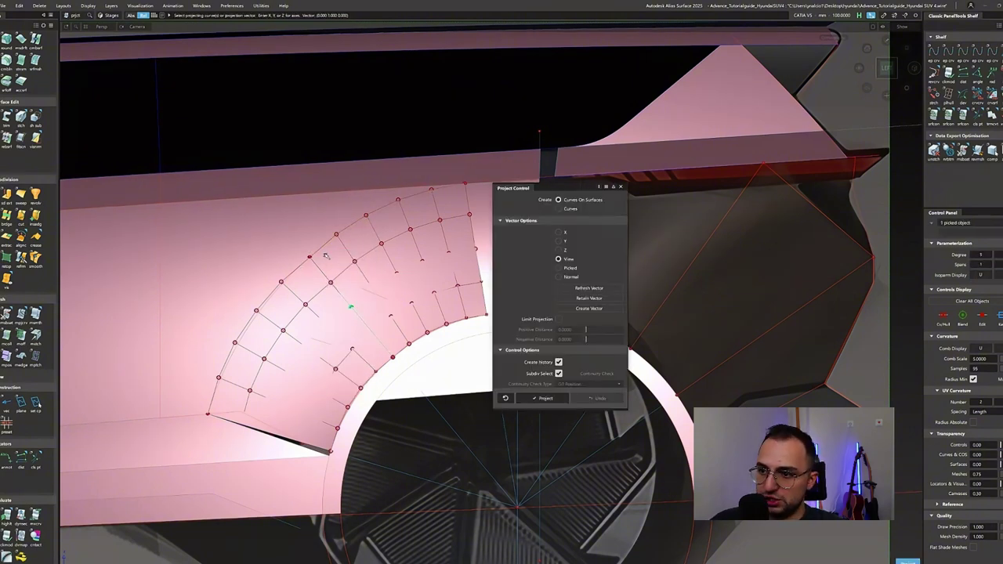
pyautogui.press('Return')
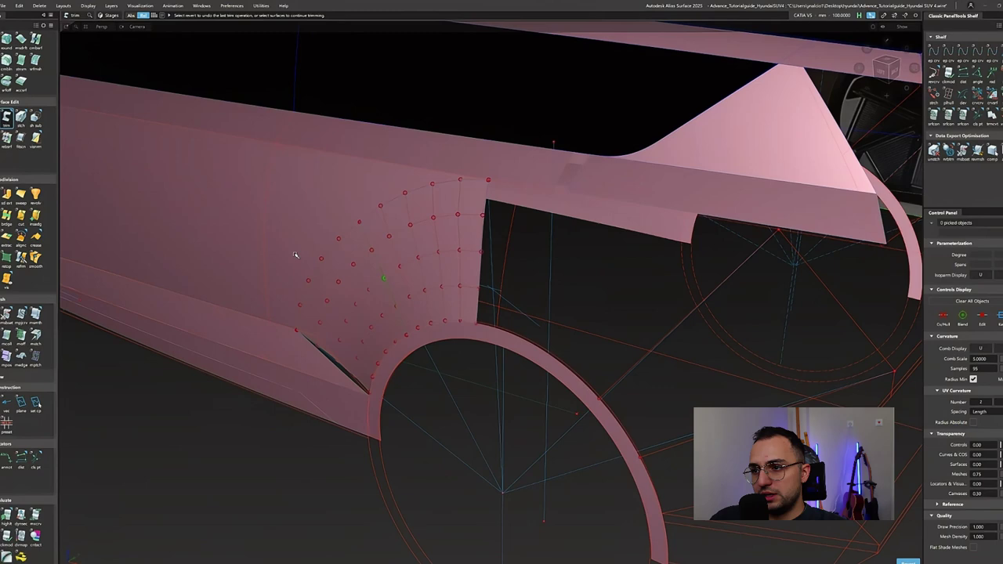
# Isolate the body side, the blend patches, the wheel-arch flange and the rear radial construction line.
pyautogui.keyDown('alt'); pyautogui.keyDown('shift'); pyautogui.moveTo(295, 255); pyautogui.dragTo(345, 228); pyautogui.keyUp('shift'); pyautogui.keyUp('alt')
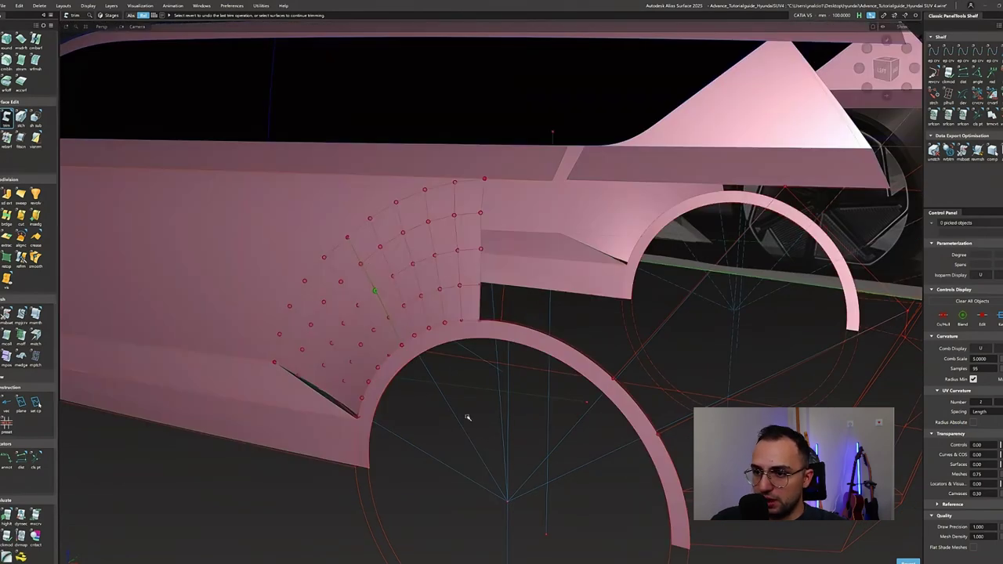
pyautogui.keyDown('alt'); pyautogui.keyDown('shift'); pyautogui.moveTo(755, 248); pyautogui.dragTo(540, 270); pyautogui.keyUp('shift'); pyautogui.keyUp('alt')
pyautogui.click(399, 184)
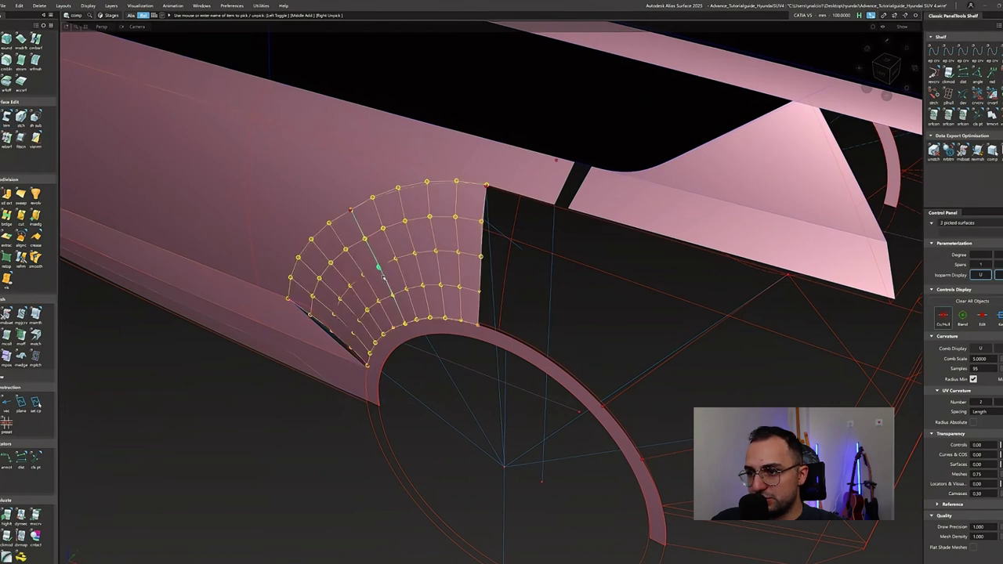
pyautogui.click(618, 384)
pyautogui.keyDown('alt'); pyautogui.keyDown('shift'); pyautogui.moveTo(554, 433); pyautogui.dragTo(376, 232); pyautogui.keyUp('shift'); pyautogui.keyUp('alt')
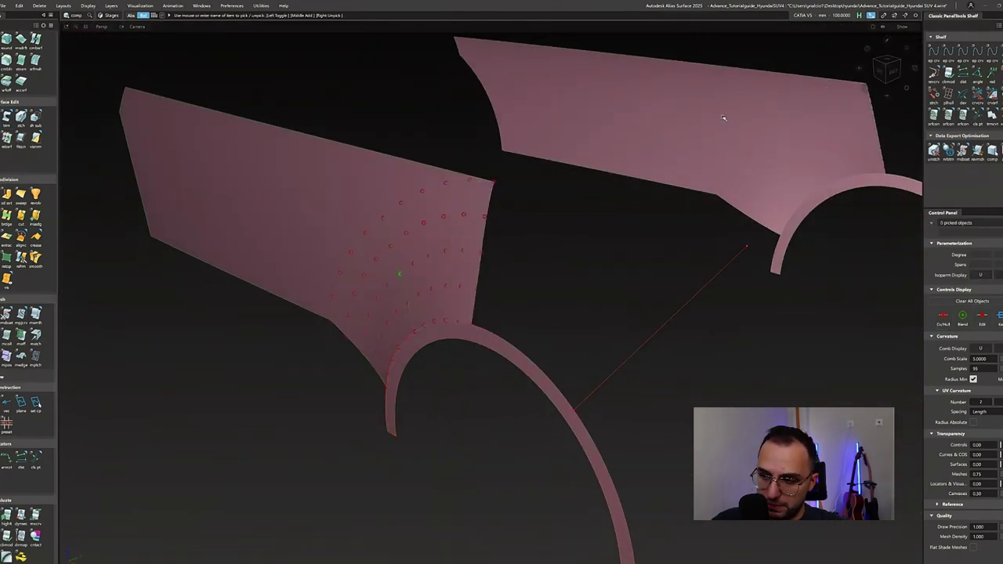
# Draw a degree 2 curve rearward from the body side's upper rear corner and align it to the upper edge with G2.
pyautogui.keyDown('alt'); pyautogui.keyDown('shift'); pyautogui.moveTo(646, 212); pyautogui.dragTo(674, 189, button='right'); pyautogui.keyUp('shift'); pyautogui.keyUp('alt')
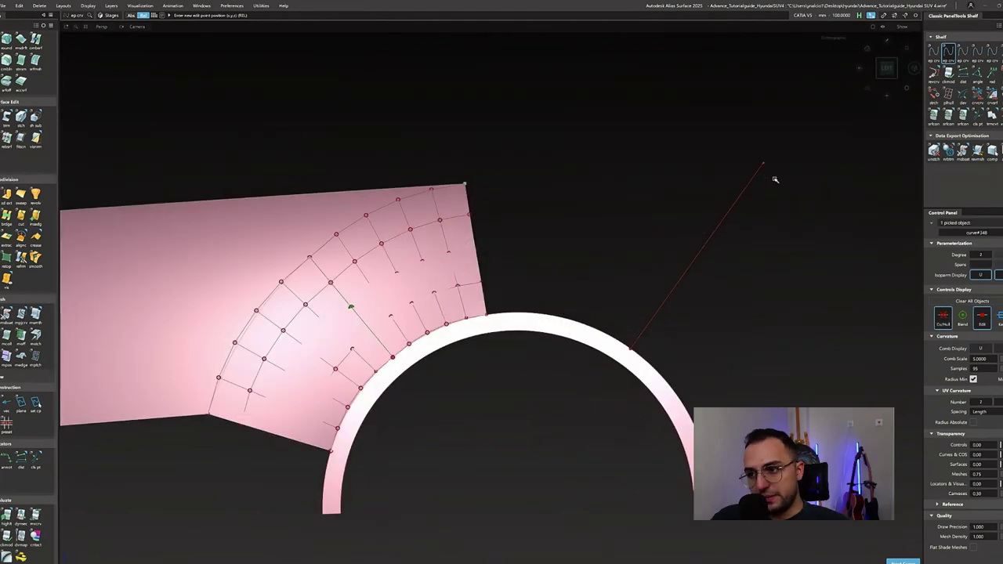
pyautogui.click(470, 185)
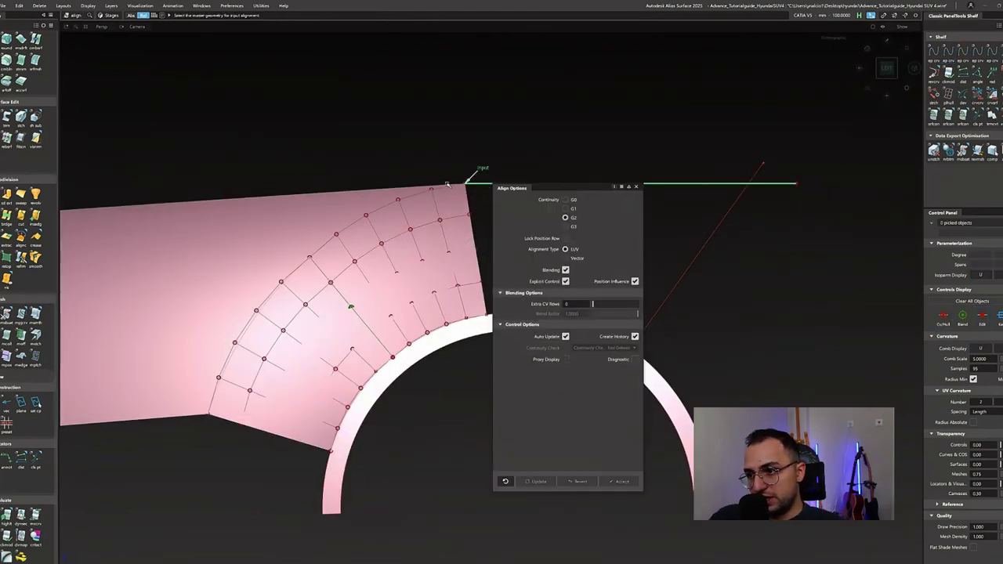
pyautogui.keyDown('alt'); pyautogui.keyDown('shift'); pyautogui.moveTo(470, 185); pyautogui.dragTo(210, 248); pyautogui.keyUp('shift'); pyautogui.keyUp('alt')
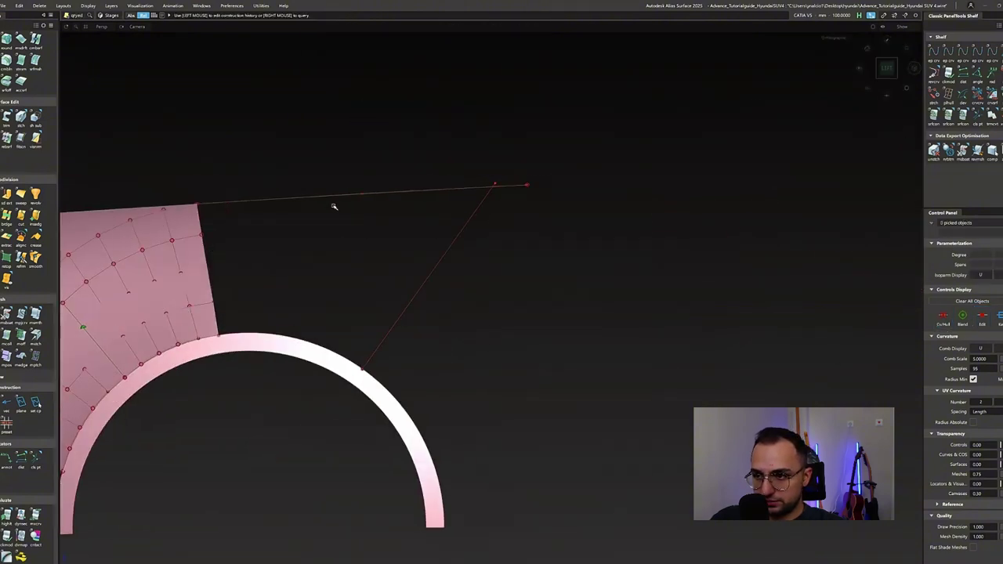
# Shorten the aligned curve to a curvature scale of about 74 and make its end meet the radial line's upper end.
pyautogui.click(359, 195)
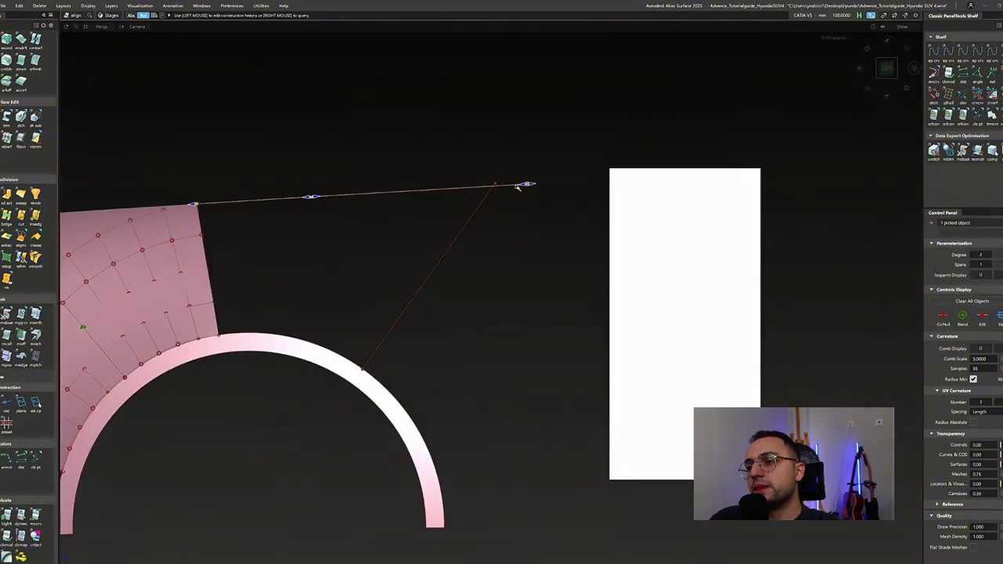
pyautogui.moveTo(522, 183); pyautogui.dragTo(490, 188)
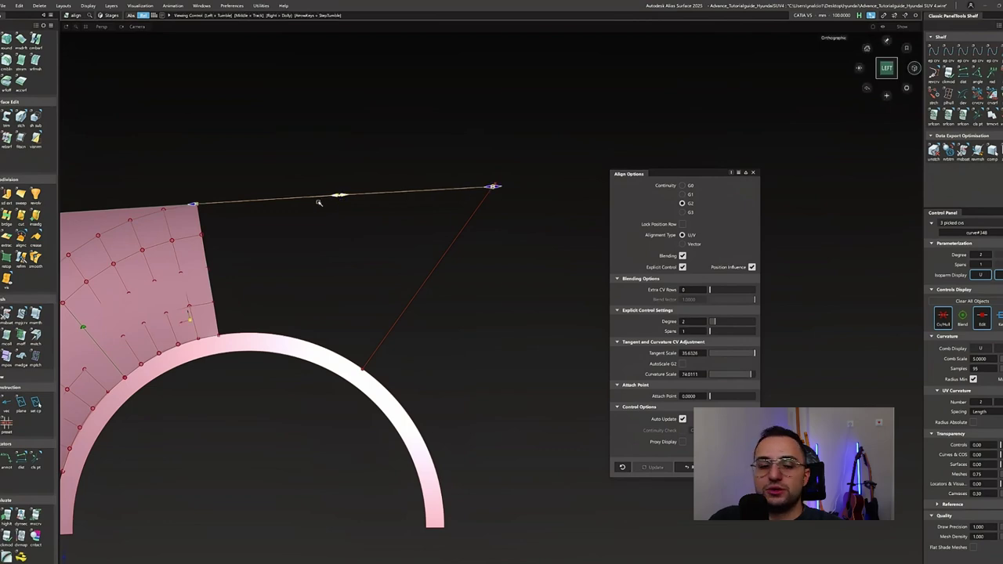
pyautogui.keyDown('alt'); pyautogui.keyDown('shift'); pyautogui.moveTo(320, 199); pyautogui.dragTo(220, 251); pyautogui.keyUp('shift'); pyautogui.keyUp('alt')
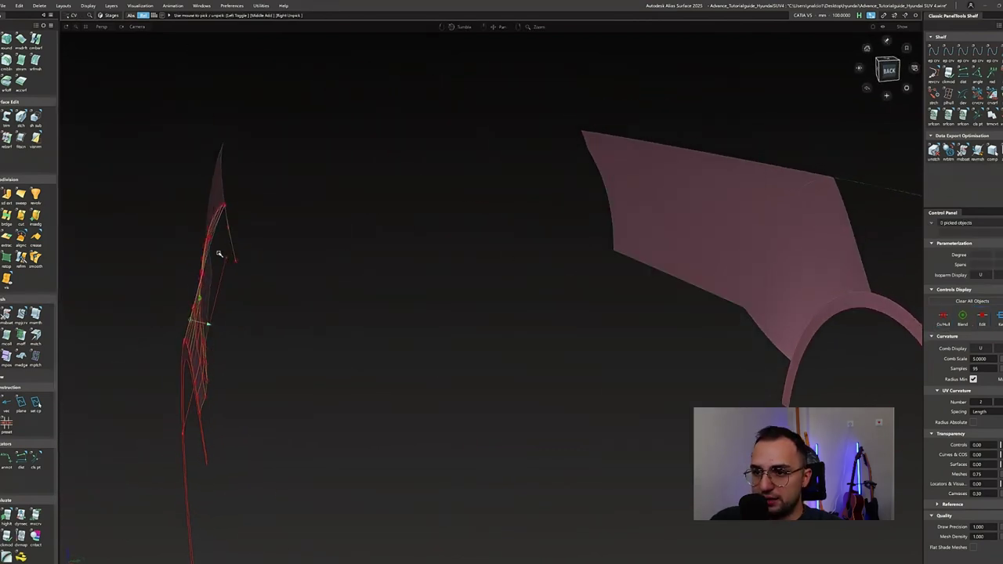
pyautogui.click(242, 256)
pyautogui.keyDown('alt'); pyautogui.keyDown('shift'); pyautogui.moveTo(400, 272); pyautogui.dragTo(345, 369); pyautogui.keyUp('shift'); pyautogui.keyUp('alt')
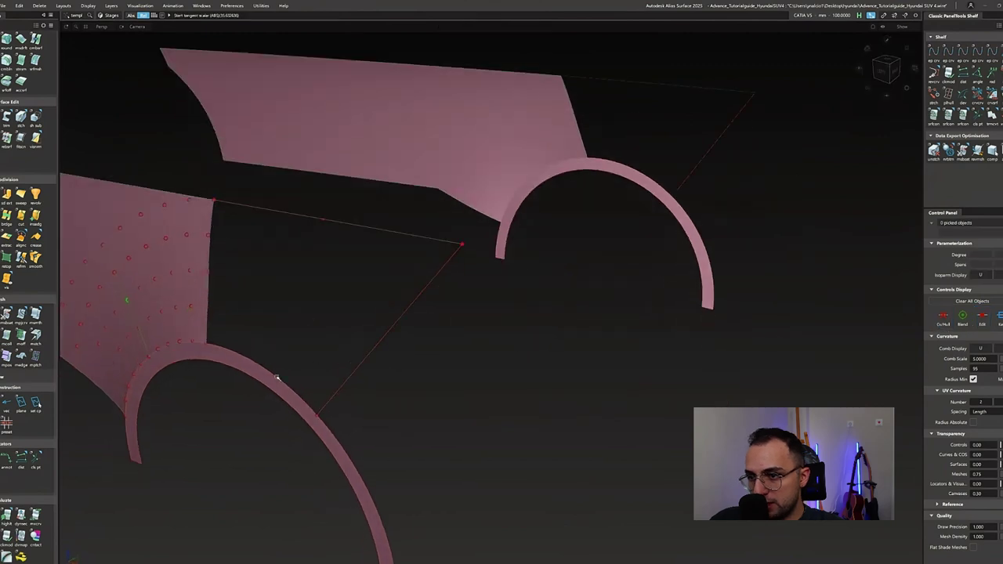
# Build a Square surface of U degree 5 and V degree 4 from the arch edge, radial line and upper curve, G2 to the neighbouring patch.
pyautogui.click(339, 378)
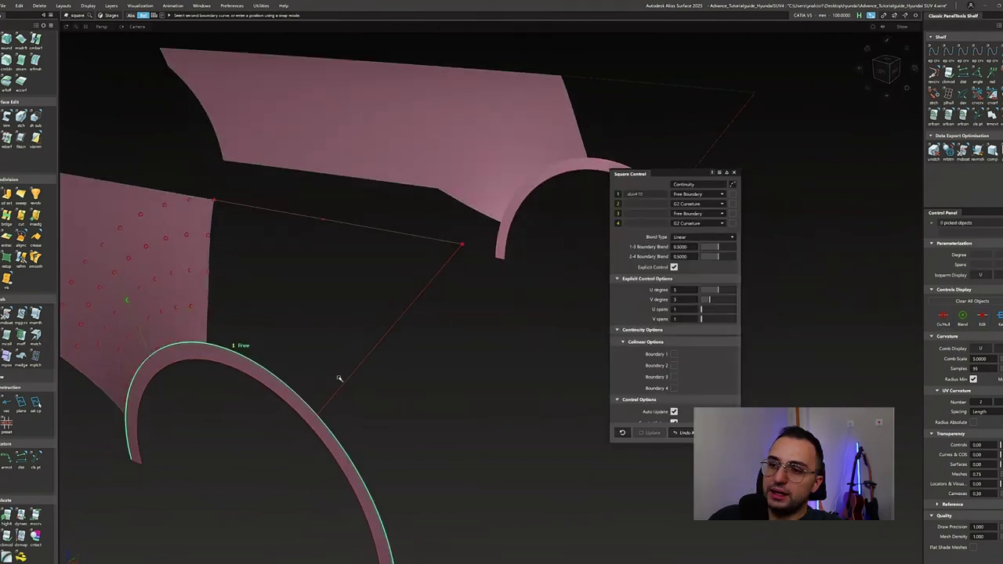
pyautogui.click(210, 251)
pyautogui.keyDown('alt'); pyautogui.keyDown('shift'); pyautogui.moveTo(236, 266); pyautogui.dragTo(708, 302); pyautogui.keyUp('shift'); pyautogui.keyUp('alt')
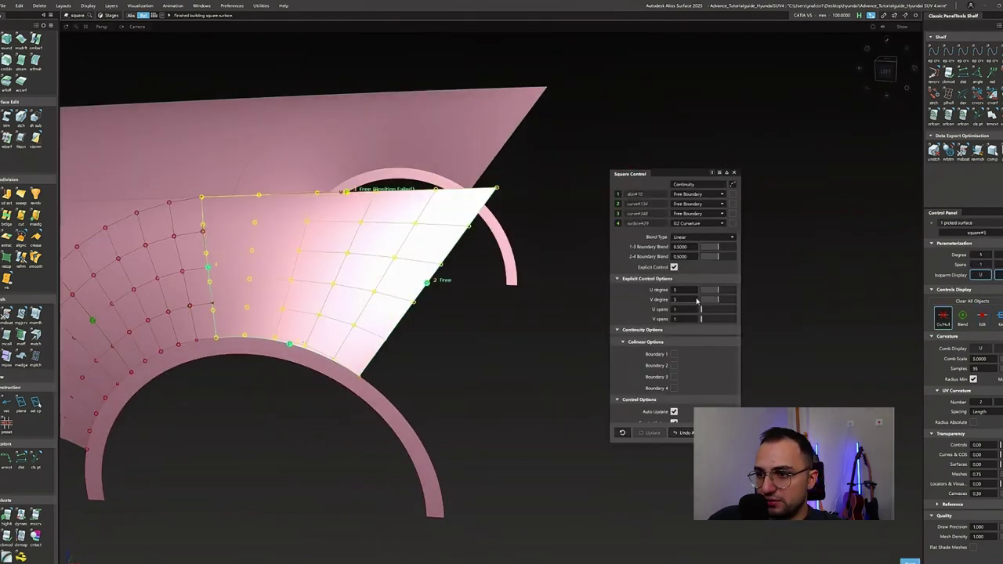
pyautogui.moveTo(397, 288)
pyautogui.keyDown('alt'); pyautogui.keyDown('shift'); pyautogui.mouseDown()
pyautogui.moveTo(313, 279)
pyautogui.moveTo(472, 269)
pyautogui.mouseUp(); pyautogui.keyUp('shift'); pyautogui.keyUp('alt')
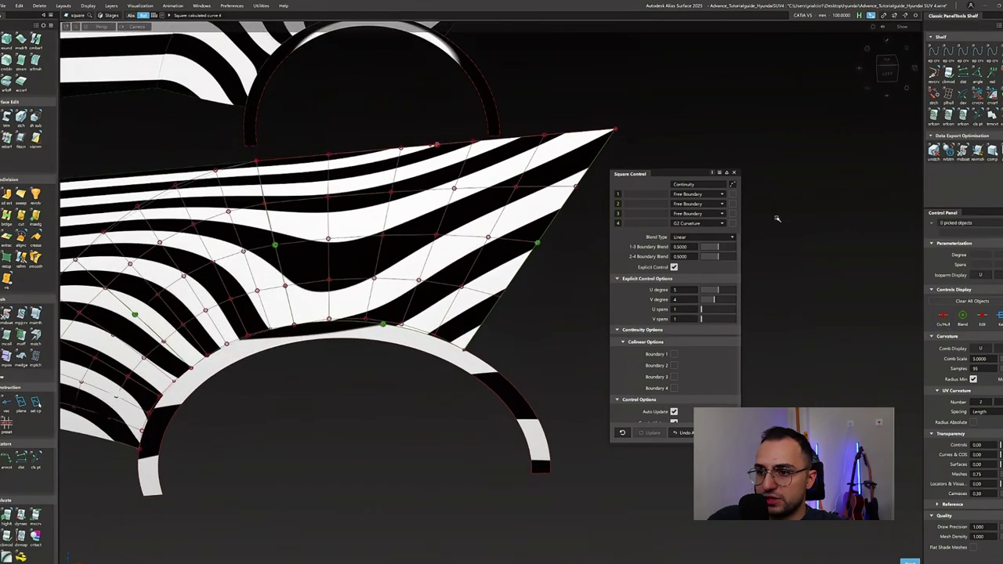
# Pick the new patch's inner control point near its front edge and the wheel arch for transforming.
pyautogui.click(285, 286)
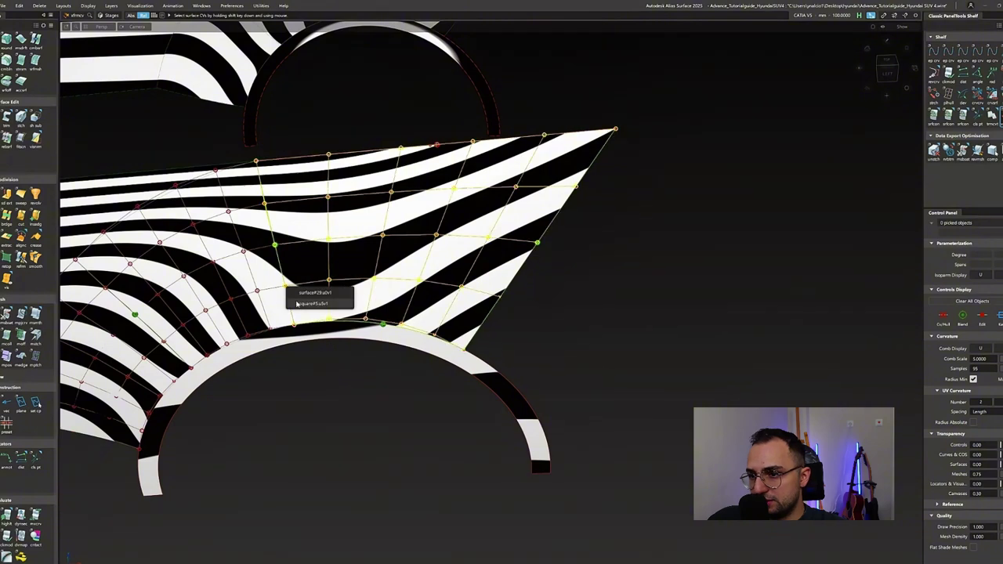
pyautogui.keyDown('alt'); pyautogui.keyDown('shift'); pyautogui.moveTo(313, 298); pyautogui.dragTo(376, 363); pyautogui.keyUp('shift'); pyautogui.keyUp('alt')
pyautogui.moveTo(482, 336)
pyautogui.keyDown('alt'); pyautogui.keyDown('shift'); pyautogui.mouseDown()
pyautogui.moveTo(358, 365)
pyautogui.moveTo(369, 262)
pyautogui.moveTo(399, 290)
pyautogui.moveTo(282, 314)
pyautogui.moveTo(410, 186)
pyautogui.moveTo(470, 257)
pyautogui.mouseUp(); pyautogui.keyUp('shift'); pyautogui.keyUp('alt')
# Delete the unneeded rear piece and sweep the shoulder strip's end edge along the new patch's upper edge with a parallel monorail surface.
pyautogui.click(470, 257)
pyautogui.press('Delete')
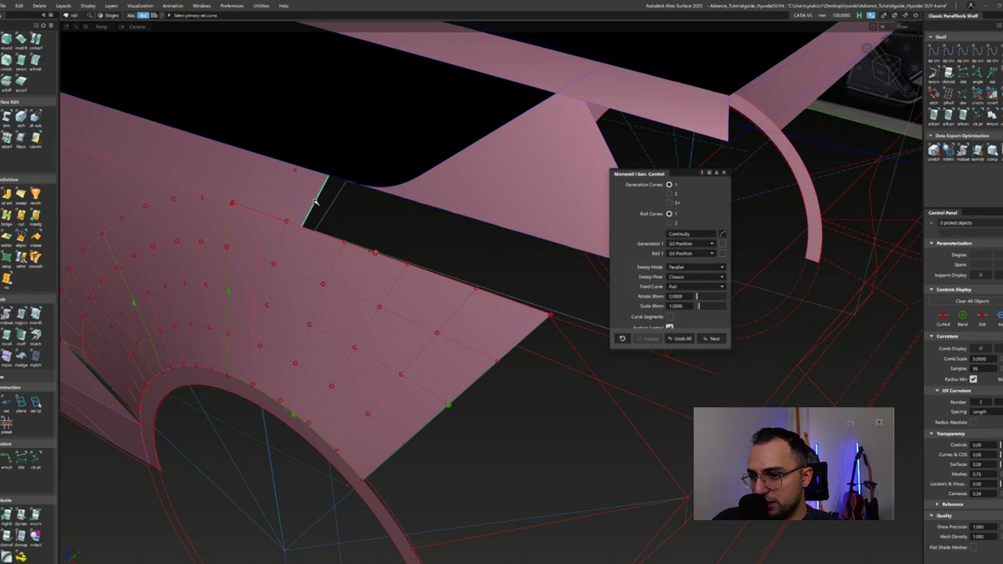
pyautogui.click(311, 227)
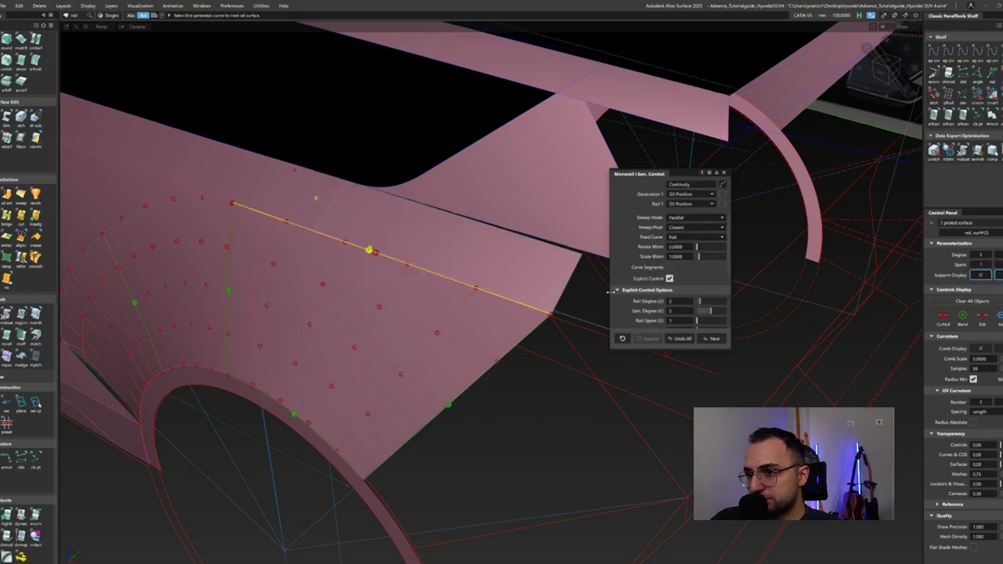
pyautogui.keyDown('alt'); pyautogui.keyDown('shift'); pyautogui.moveTo(301, 256); pyautogui.dragTo(322, 240); pyautogui.keyUp('shift'); pyautogui.keyUp('alt')
pyautogui.click(495, 342)
# Shorten the front shoulder strip with Extend so its rear edge ends at the new patch's upper front corner.
pyautogui.click(251, 190)
pyautogui.keyDown('alt'); pyautogui.keyDown('shift'); pyautogui.moveTo(257, 273); pyautogui.dragTo(306, 224); pyautogui.keyUp('shift'); pyautogui.keyUp('alt')
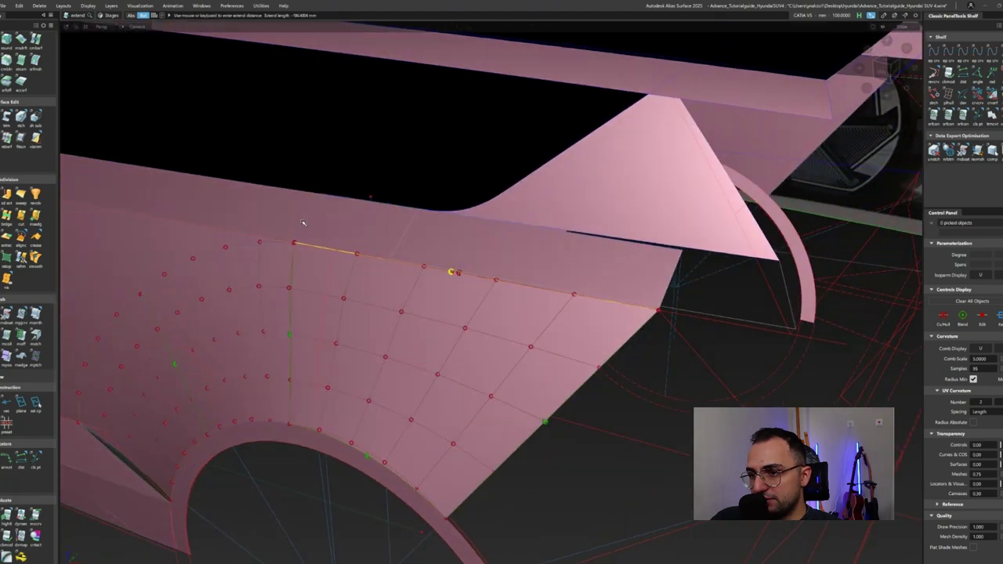
pyautogui.click(406, 266)
pyautogui.click(463, 341)
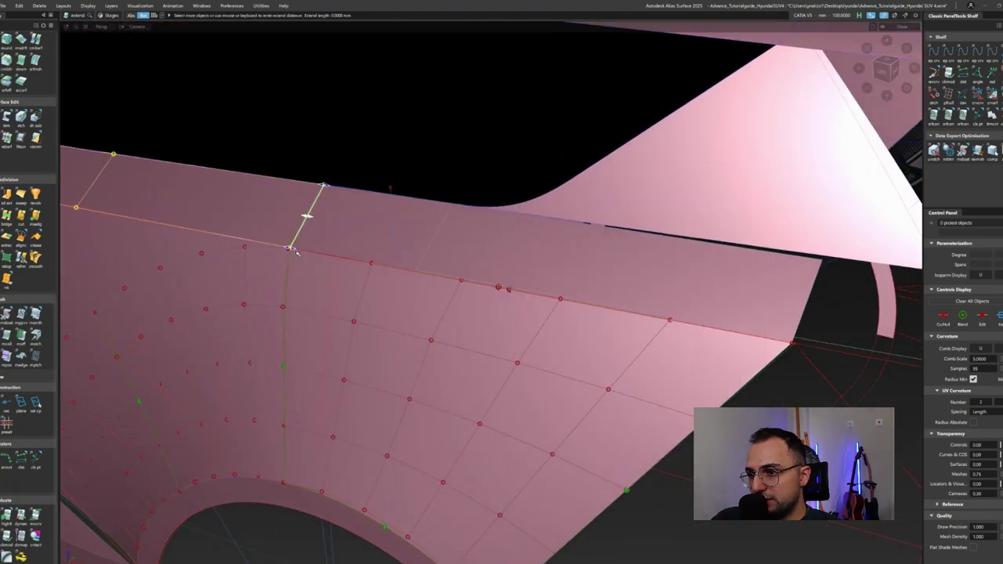
# Compare the coordinates of the three surfaces' control points that meet at the new patch's upper front corner.
pyautogui.moveTo(402, 292)
pyautogui.keyDown('alt'); pyautogui.keyDown('shift'); pyautogui.mouseDown()
pyautogui.moveTo(339, 261)
pyautogui.moveTo(331, 199)
pyautogui.moveTo(317, 266)
pyautogui.mouseUp(); pyautogui.keyUp('shift'); pyautogui.keyUp('alt')
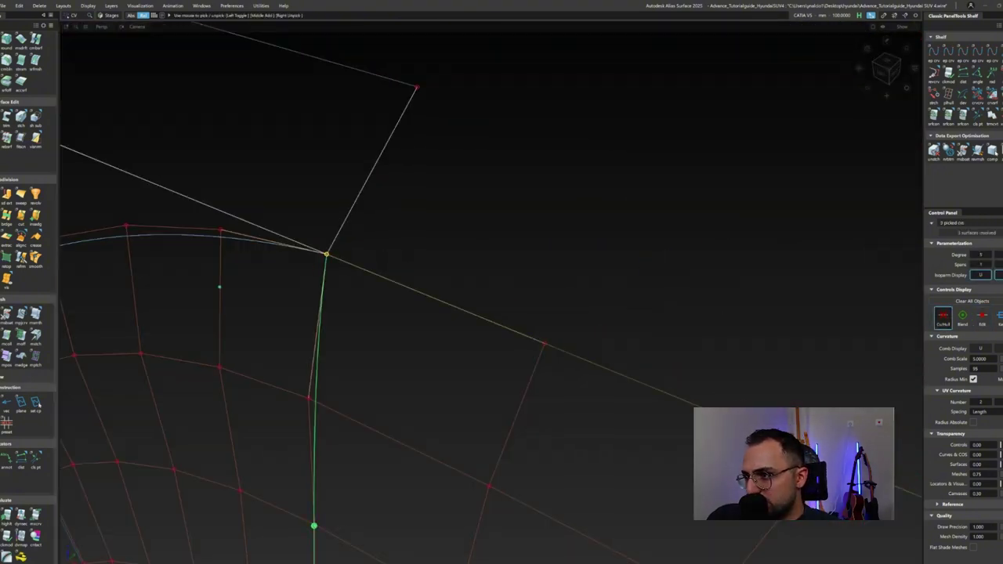
pyautogui.hotkey('ctrl', 'i')
pyautogui.click(543, 149)
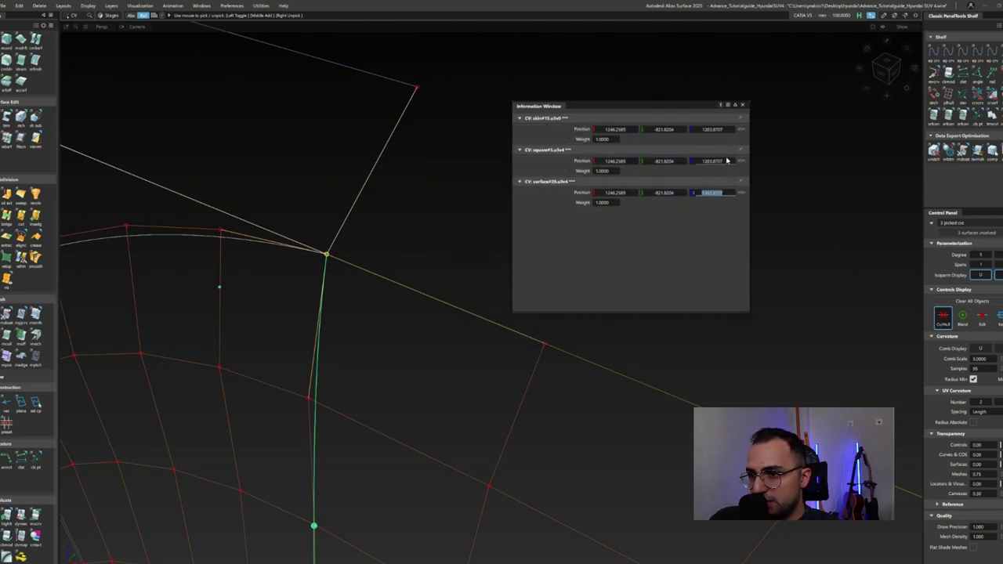
pyautogui.click(743, 105)
pyautogui.click(202, 6)
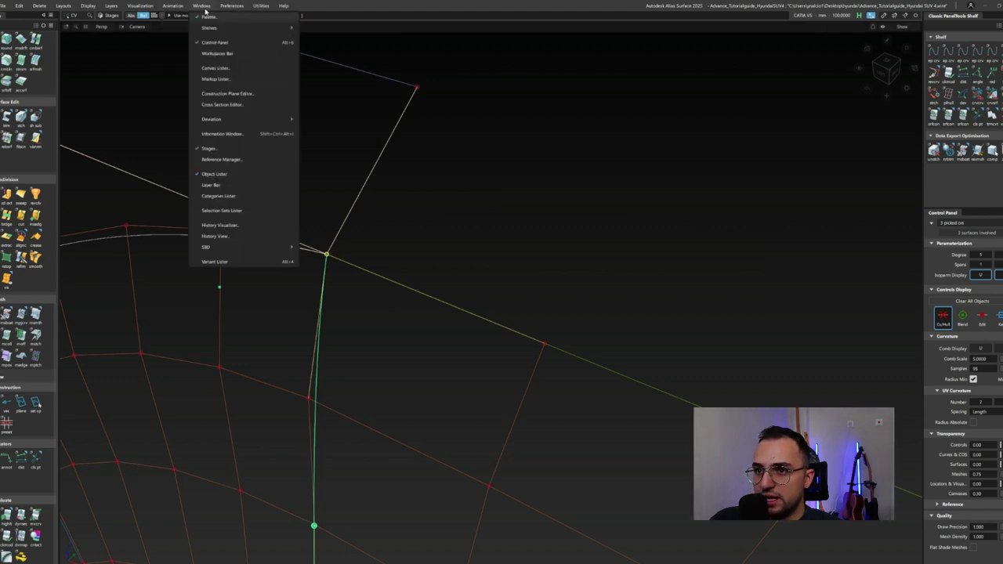
pyautogui.click(222, 133)
pyautogui.click(742, 105)
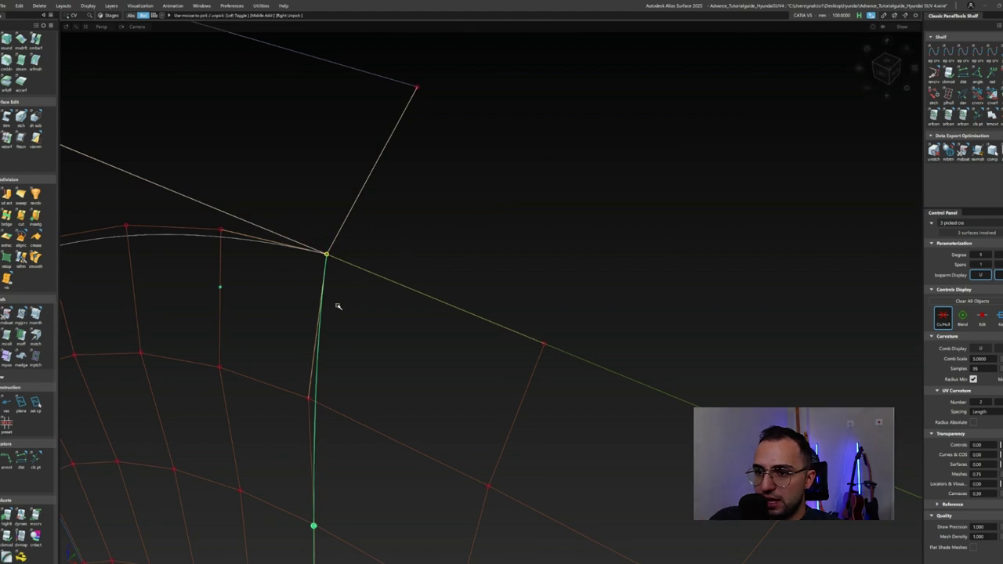
# Realign the middle blend patch's upper edge to the untrimmed body side using G2 projection along the normal, with U degree 6.
pyautogui.keyDown('alt'); pyautogui.keyDown('shift'); pyautogui.moveTo(338, 306); pyautogui.dragTo(290, 258); pyautogui.keyUp('shift'); pyautogui.keyUp('alt')
pyautogui.click(282, 250)
pyautogui.click(291, 258)
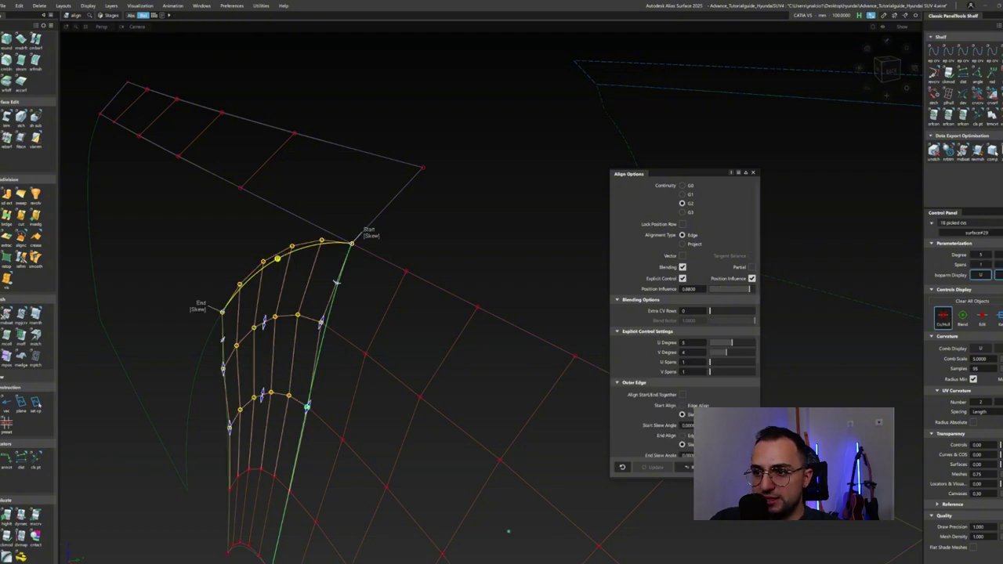
pyautogui.click(273, 249)
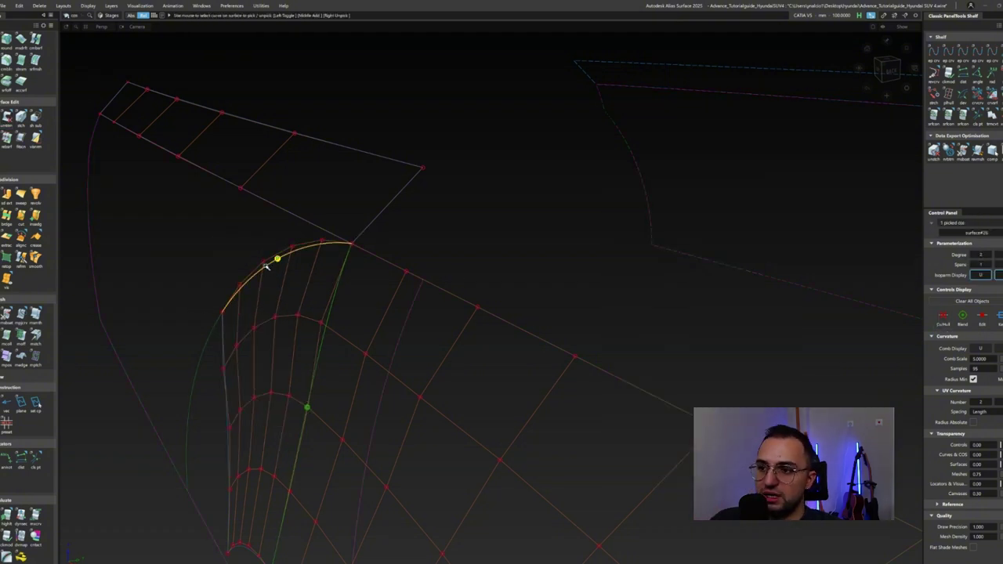
pyautogui.click(266, 266)
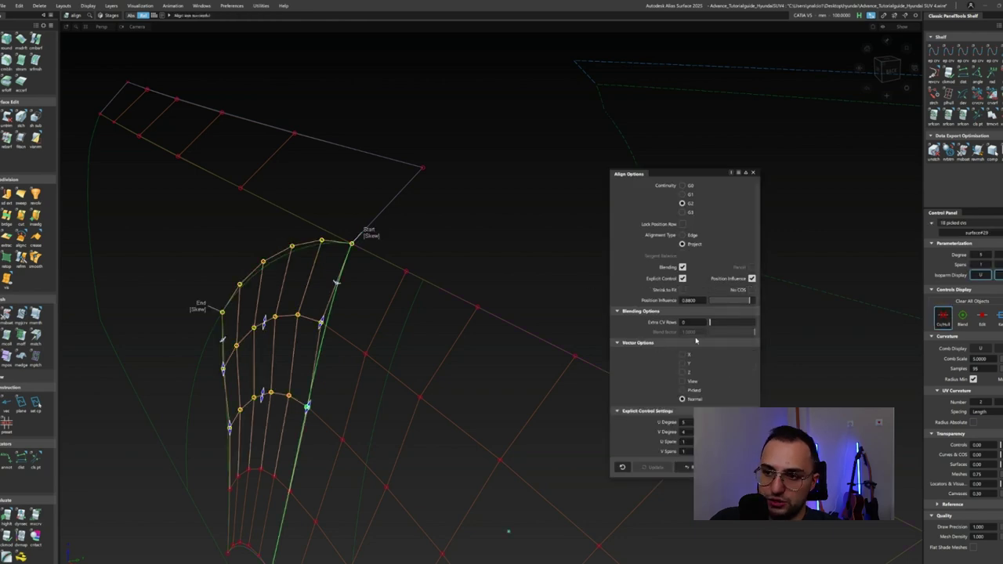
pyautogui.scroll(-5, 696, 341)
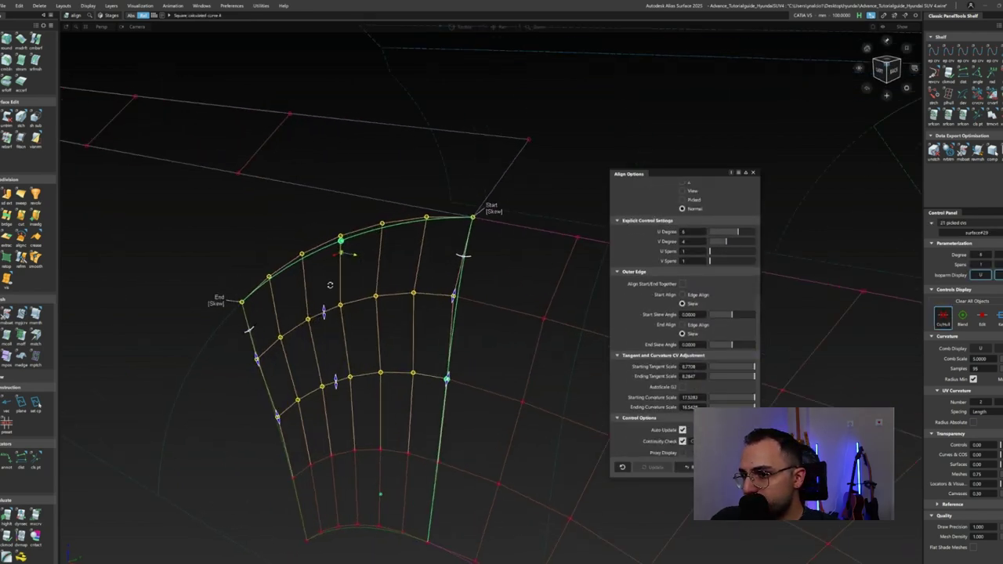
pyautogui.click(692, 298)
# Realign the front blend patch to the body side by G2 projection along the normal, with position influence 0 and U degree 6.
pyautogui.click(981, 115)
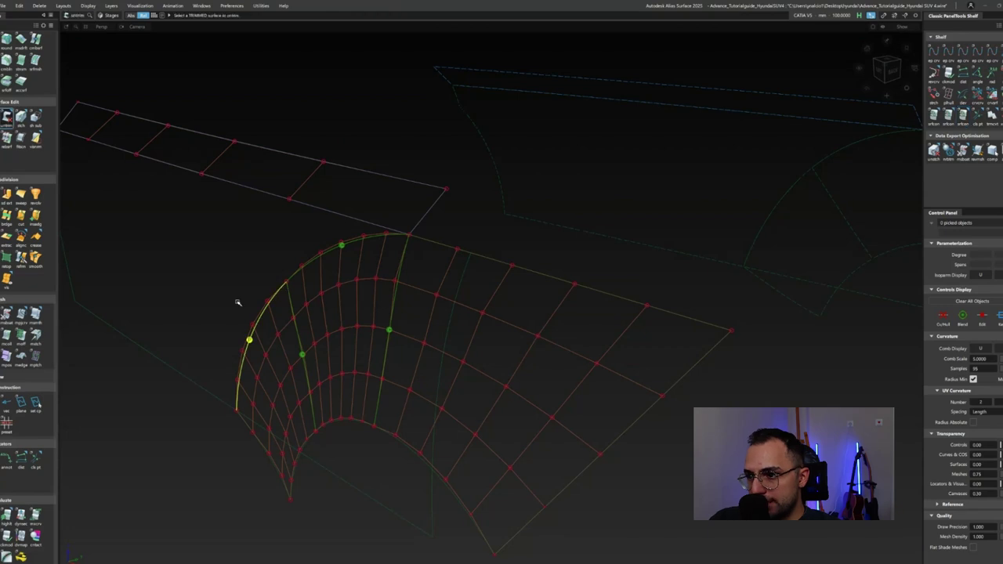
pyautogui.click(250, 341)
pyautogui.click(252, 341)
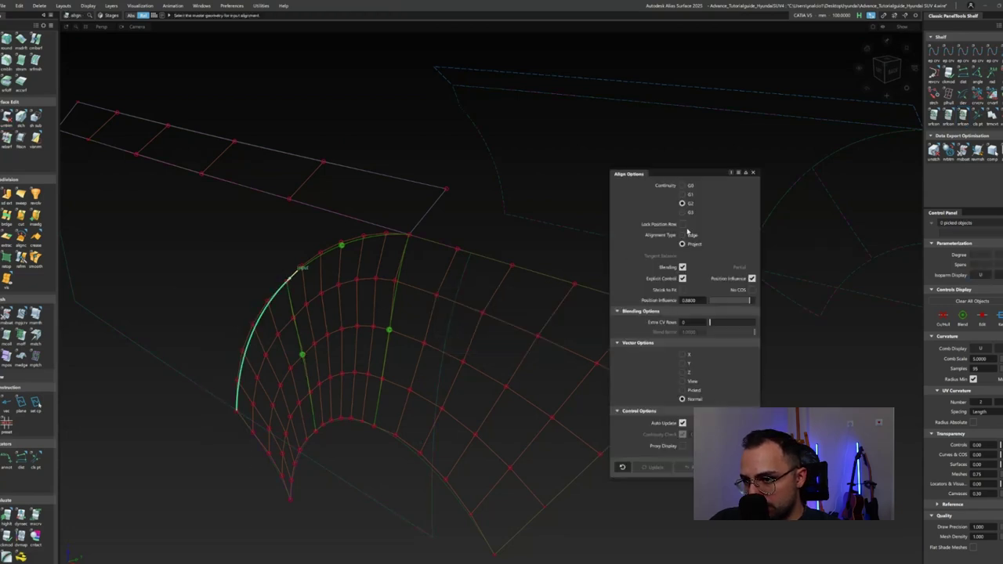
pyautogui.click(243, 320)
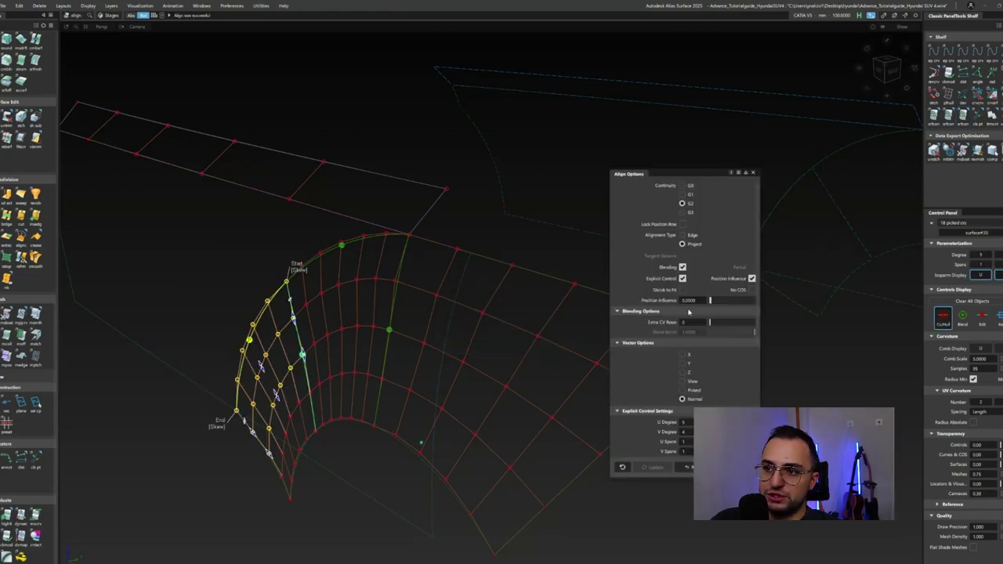
pyautogui.moveTo(754, 301); pyautogui.dragTo(631, 315)
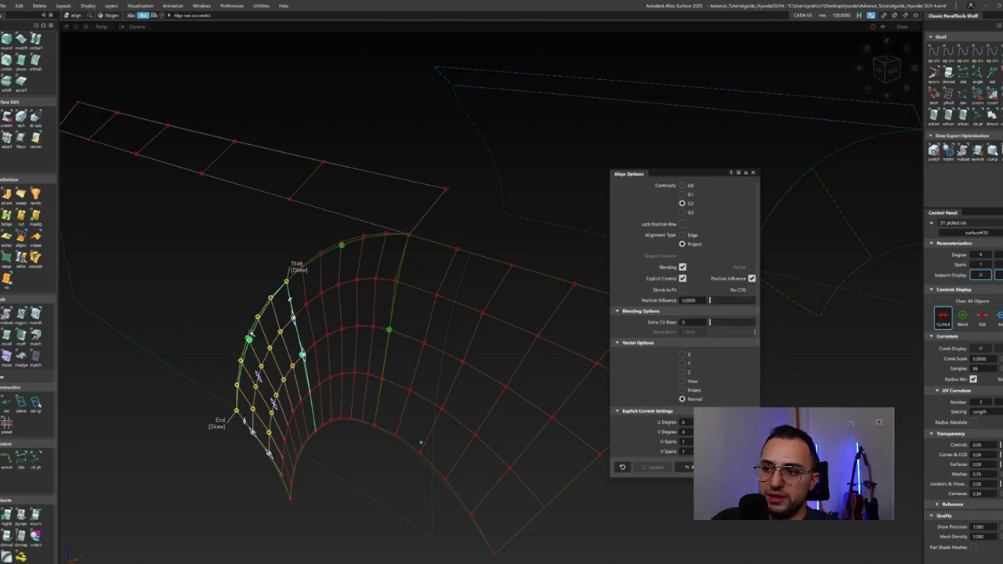
# Trim the body-side surface along the newly projected patch boundaries and bring the rest of the vehicle back into display.
pyautogui.click(6, 116)
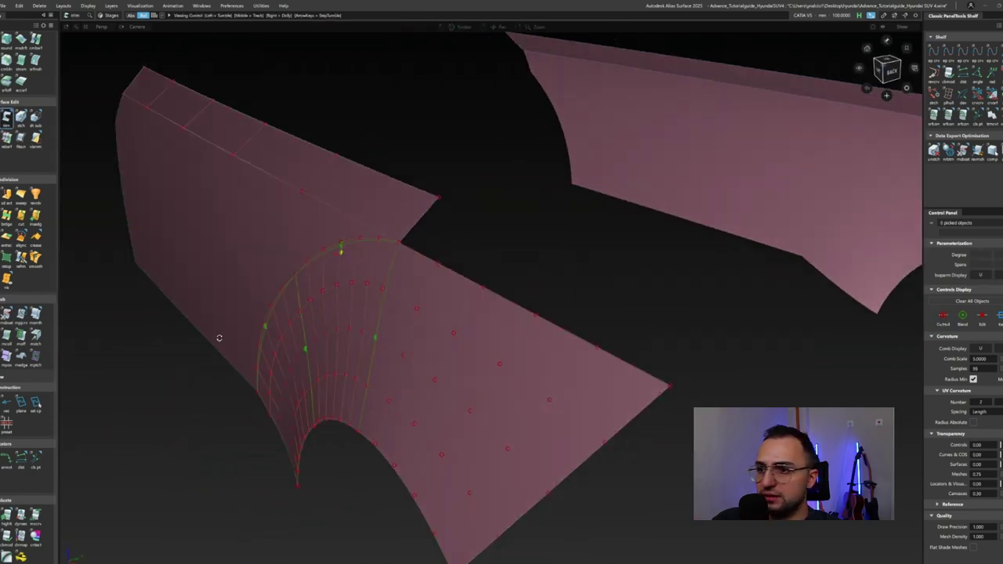
pyautogui.moveTo(700, 302)
pyautogui.mouseDown()
pyautogui.moveTo(711, 302)
pyautogui.moveTo(627, 310)
pyautogui.moveTo(355, 297)
pyautogui.moveTo(345, 282)
pyautogui.moveTo(345, 197)
pyautogui.moveTo(260, 308)
pyautogui.moveTo(217, 295)
pyautogui.moveTo(578, 305)
pyautogui.mouseUp()
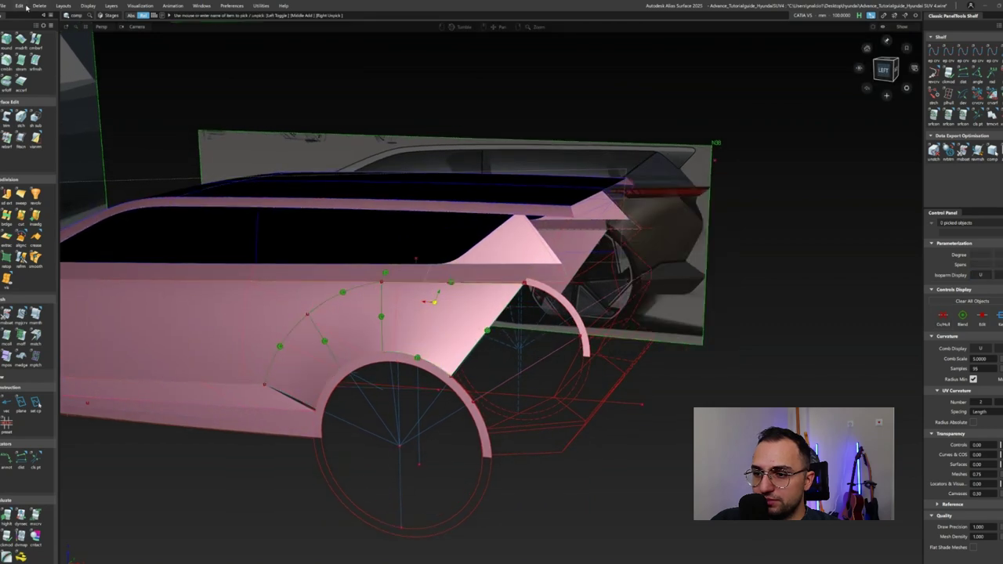
pyautogui.click(27, 7)
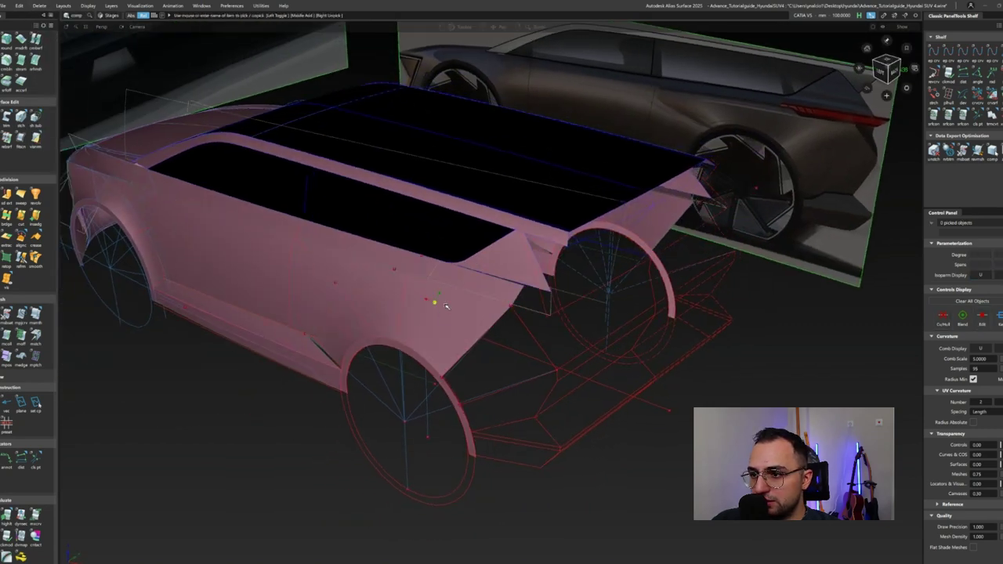
pyautogui.keyDown('alt'); pyautogui.keyDown('shift'); pyautogui.moveTo(446, 305); pyautogui.dragTo(340, 315); pyautogui.keyUp('shift'); pyautogui.keyUp('alt')
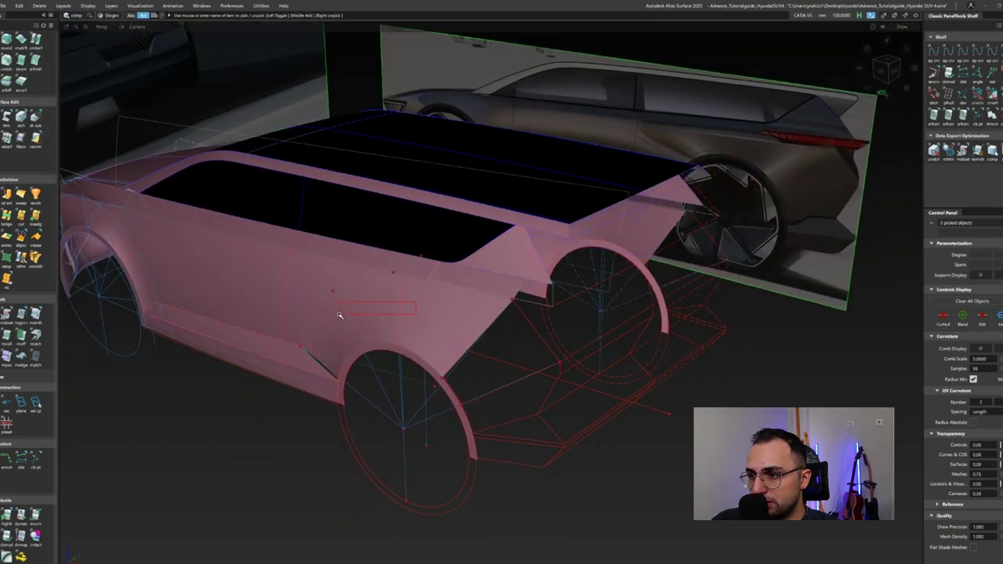
# Raise the rear radial boundary curve to degree 2 and move its middle control point to shape the rear patch's edge under zebra shading.
pyautogui.keyDown('alt'); pyautogui.keyDown('shift'); pyautogui.moveTo(409, 336); pyautogui.dragTo(571, 347); pyautogui.keyUp('shift'); pyautogui.keyUp('alt')
pyautogui.click(570, 347)
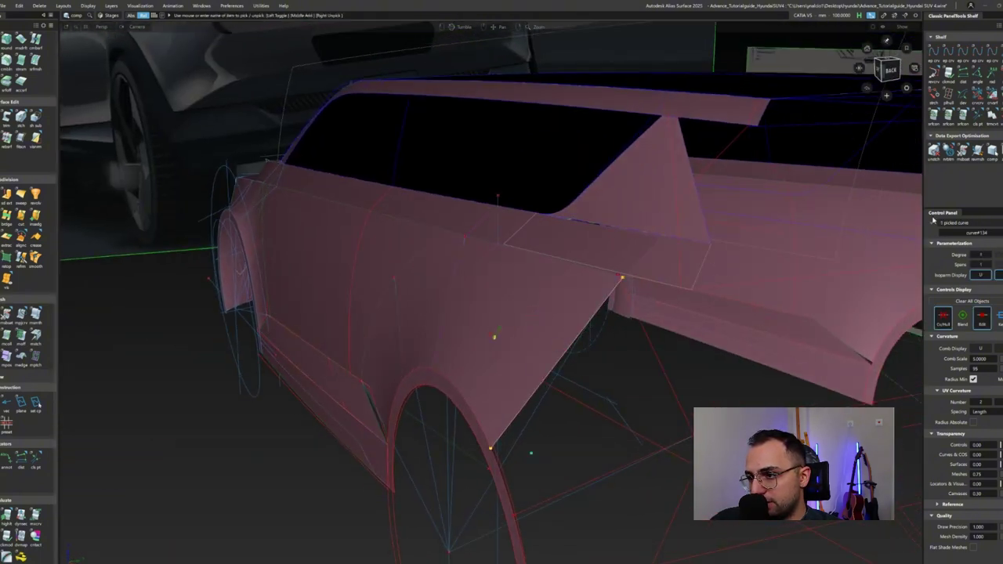
pyautogui.moveTo(616, 290)
pyautogui.keyDown('ctrl'); pyautogui.keyDown('shift'); pyautogui.mouseDown()
pyautogui.moveTo(582, 270)
pyautogui.moveTo(493, 336)
pyautogui.moveTo(475, 363)
pyautogui.moveTo(420, 355)
pyautogui.moveTo(593, 410)
pyautogui.mouseUp(); pyautogui.keyUp('shift'); pyautogui.keyUp('ctrl')
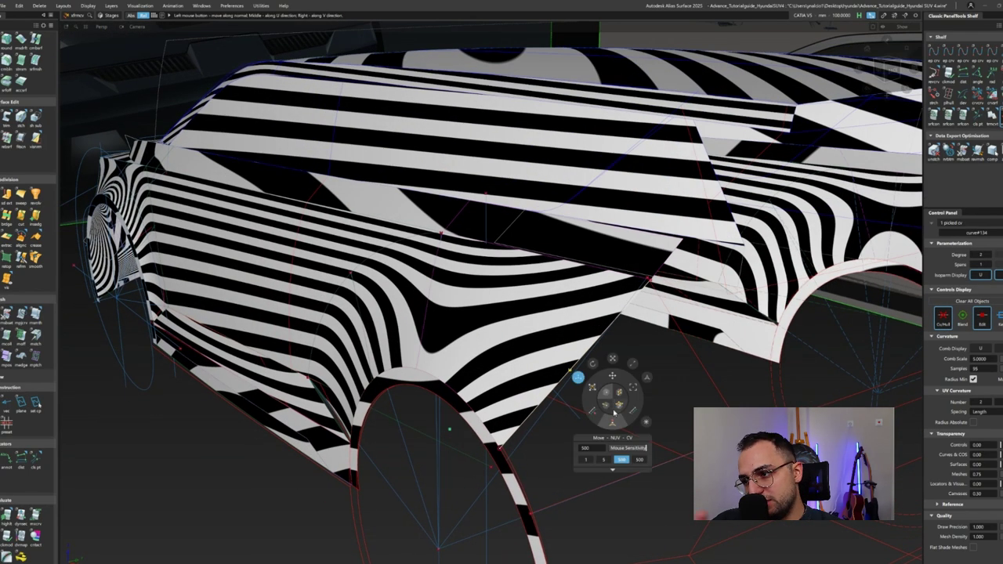
pyautogui.moveTo(629, 380); pyautogui.dragTo(639, 379)
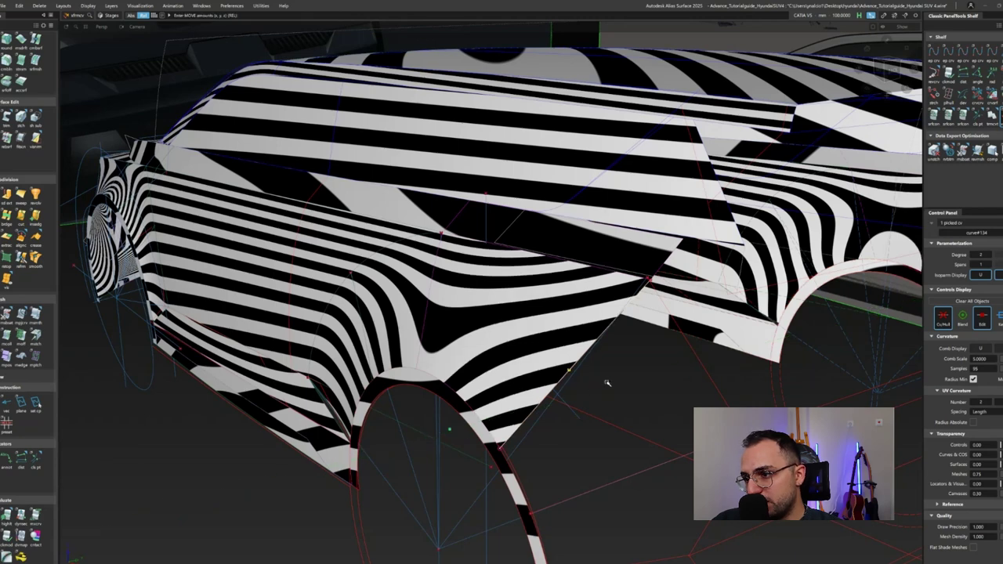
pyautogui.keyDown('alt'); pyautogui.keyDown('shift'); pyautogui.moveTo(426, 393); pyautogui.dragTo(409, 356); pyautogui.keyUp('shift'); pyautogui.keyUp('alt')
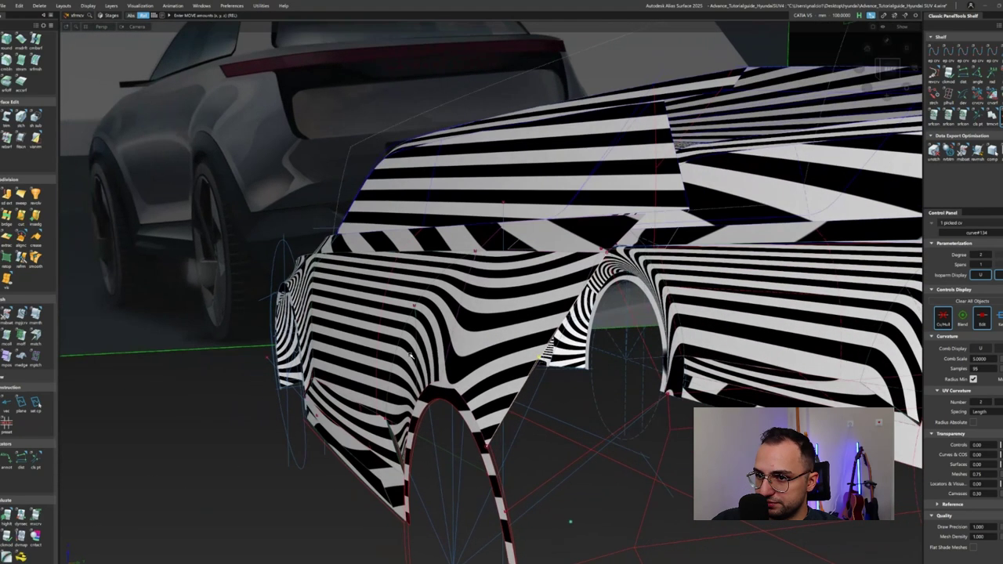
pyautogui.keyDown('alt'); pyautogui.keyDown('shift'); pyautogui.moveTo(553, 392); pyautogui.dragTo(510, 376); pyautogui.keyUp('shift'); pyautogui.keyUp('alt')
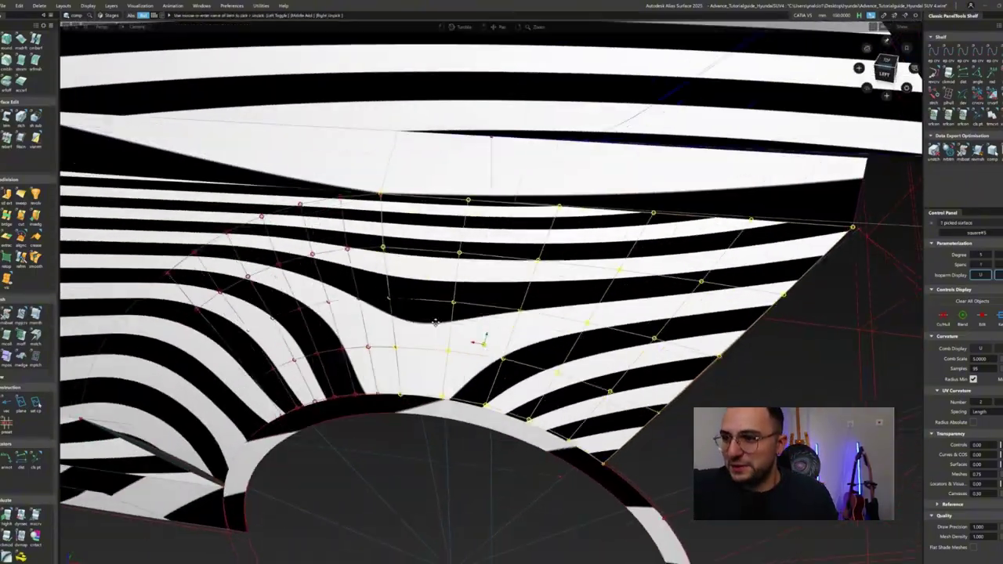
# Move the middle blend patch's inner control point near the wheel arch, beside the rear patch, to smooth the zebra flow.
pyautogui.click(991, 116)
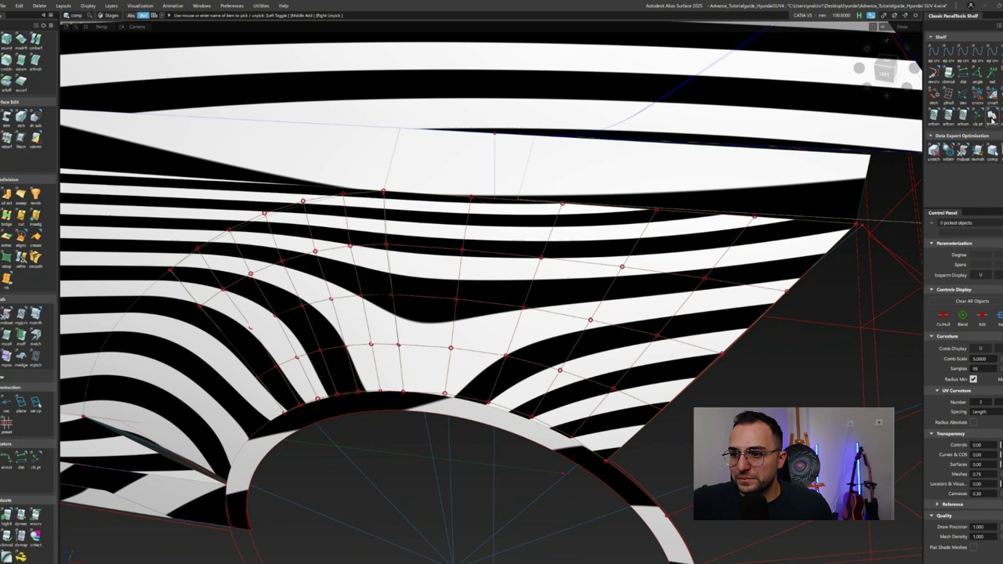
pyautogui.click(398, 348)
pyautogui.moveTo(398, 348); pyautogui.dragTo(430, 417)
pyautogui.moveTo(432, 362); pyautogui.dragTo(407, 357)
# Examine the zebra reflections across the wheel-arch blend patches from the rear, three-quarter and side views.
pyautogui.keyDown('alt'); pyautogui.keyDown('shift'); pyautogui.moveTo(411, 397); pyautogui.dragTo(209, 334); pyautogui.keyUp('shift'); pyautogui.keyUp('alt')
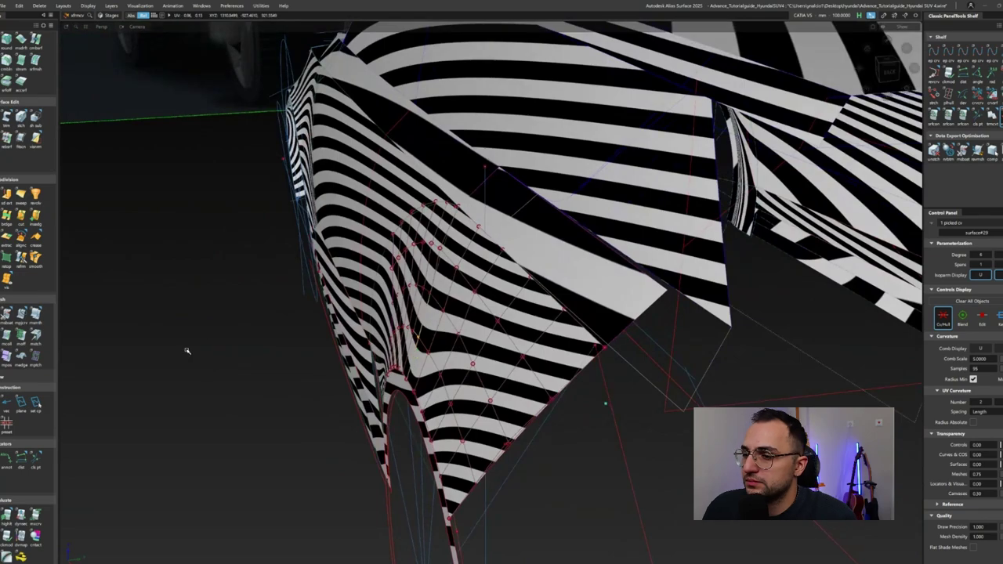
pyautogui.keyDown('alt'); pyautogui.keyDown('shift'); pyautogui.moveTo(283, 365); pyautogui.dragTo(191, 479); pyautogui.keyUp('shift'); pyautogui.keyUp('alt')
pyautogui.keyDown('alt'); pyautogui.keyDown('shift'); pyautogui.moveTo(401, 407); pyautogui.dragTo(396, 332); pyautogui.keyUp('shift'); pyautogui.keyUp('alt')
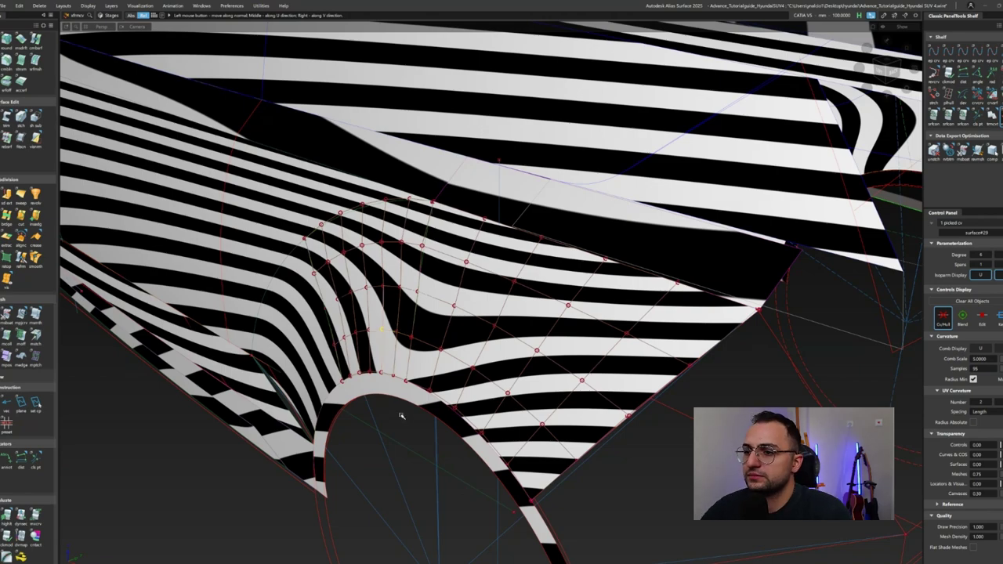
pyautogui.keyDown('alt'); pyautogui.keyDown('shift'); pyautogui.moveTo(398, 408); pyautogui.dragTo(453, 356); pyautogui.keyUp('shift'); pyautogui.keyUp('alt')
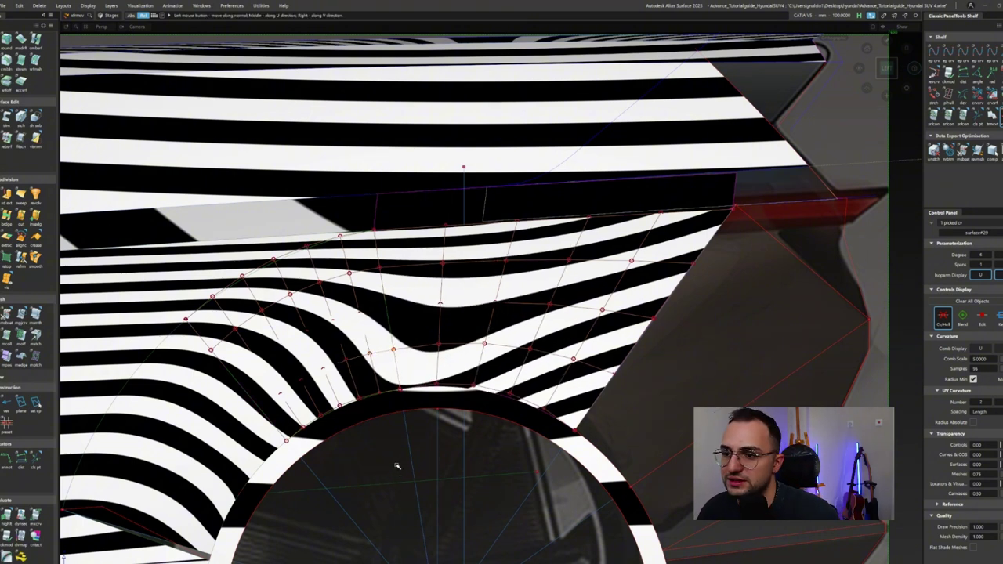
pyautogui.moveTo(433, 413)
pyautogui.keyDown('alt'); pyautogui.keyDown('shift'); pyautogui.mouseDown()
pyautogui.moveTo(452, 362)
pyautogui.moveTo(395, 355)
pyautogui.moveTo(460, 255)
pyautogui.moveTo(463, 292)
pyautogui.moveTo(508, 376)
pyautogui.moveTo(463, 347)
pyautogui.mouseUp(); pyautogui.keyUp('shift'); pyautogui.keyUp('alt')
pyautogui.click(463, 347)
pyautogui.moveTo(524, 376)
pyautogui.keyDown('alt'); pyautogui.keyDown('shift'); pyautogui.mouseDown()
pyautogui.moveTo(638, 340)
pyautogui.moveTo(509, 311)
pyautogui.moveTo(493, 286)
pyautogui.moveTo(609, 359)
pyautogui.moveTo(616, 466)
pyautogui.moveTo(518, 447)
pyautogui.moveTo(525, 420)
pyautogui.moveTo(513, 388)
pyautogui.moveTo(540, 367)
pyautogui.mouseUp(); pyautogui.keyUp('shift'); pyautogui.keyUp('alt')
# Try to build the rear corner patch with Square from the wheel-arch edge, blend-patch edge and two curves, using G2 Curvature along the blend patch.
pyautogui.click(627, 352)
pyautogui.press('s')
pyautogui.click(547, 453)
pyautogui.click(531, 396)
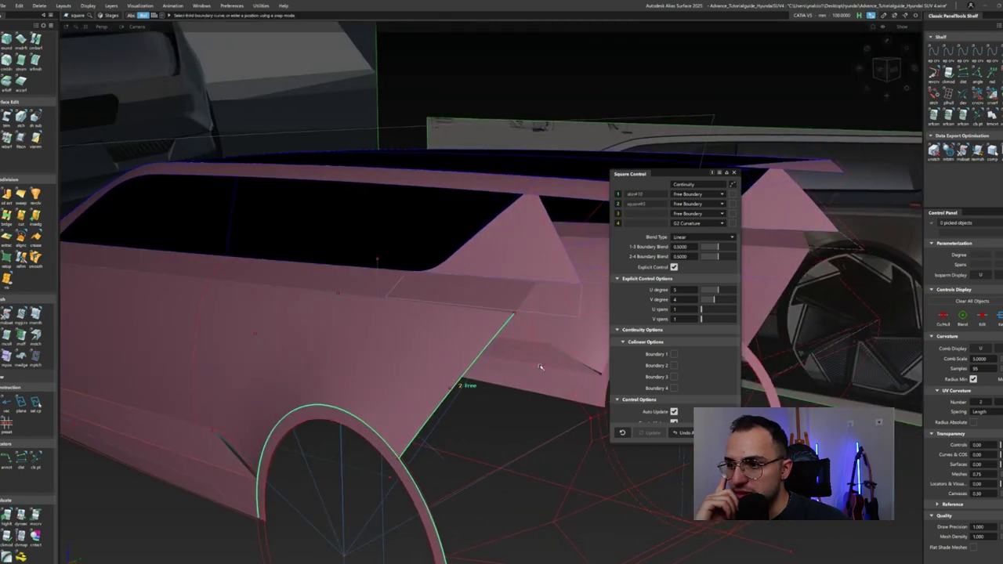
pyautogui.click(578, 456)
pyautogui.keyDown('alt'); pyautogui.keyDown('shift'); pyautogui.moveTo(577, 456); pyautogui.dragTo(616, 298); pyautogui.keyUp('shift'); pyautogui.keyUp('alt')
pyautogui.click(697, 204)
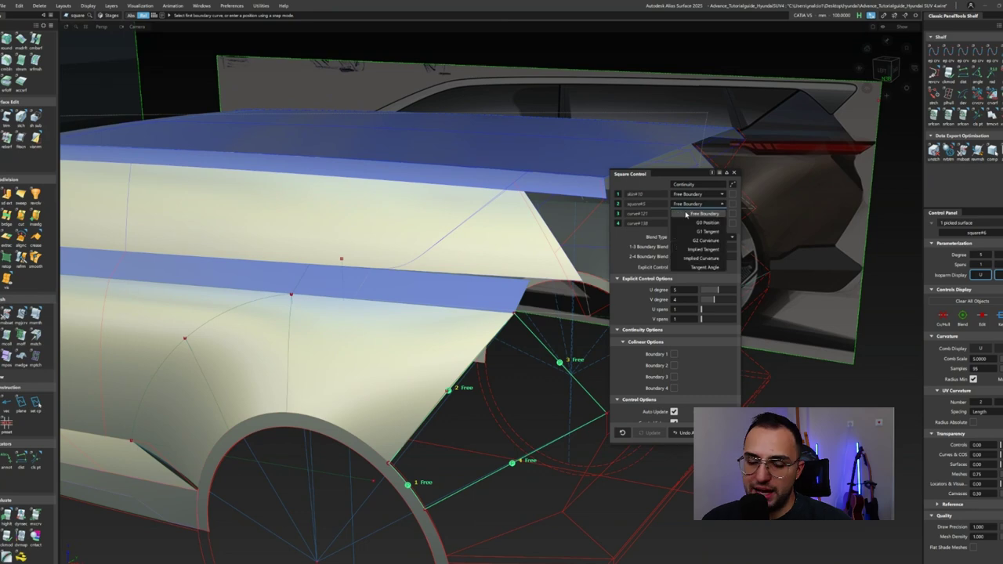
pyautogui.click(694, 242)
pyautogui.keyDown('alt'); pyautogui.keyDown('shift'); pyautogui.moveTo(565, 318); pyautogui.dragTo(475, 430); pyautogui.keyUp('shift'); pyautogui.keyUp('alt')
pyautogui.click(515, 441)
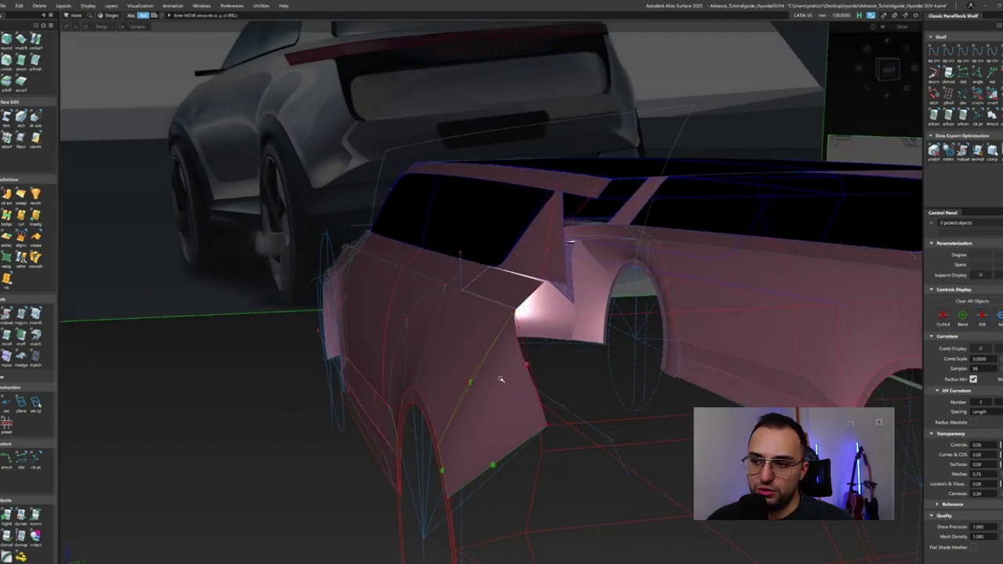
pyautogui.click(537, 368)
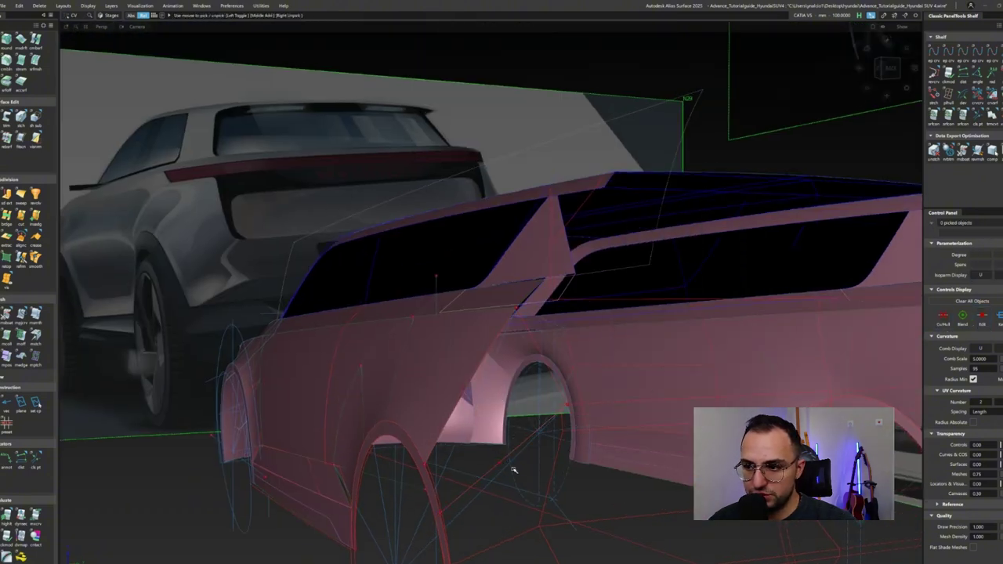
# Rebuild the rear corner patch with Square from its boundary curves, leaving the boundaries free.
pyautogui.click(514, 470)
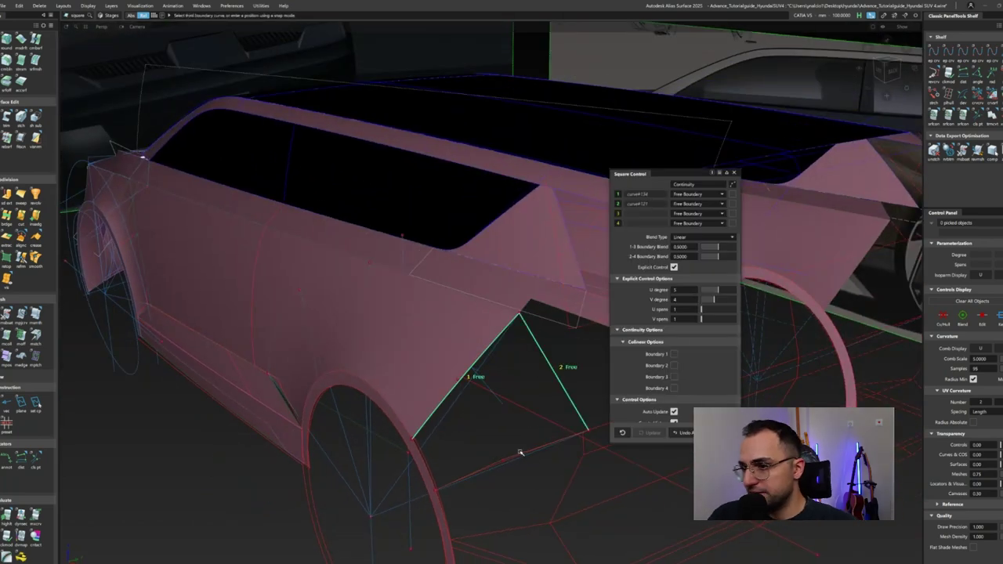
pyautogui.click(541, 464)
pyautogui.keyDown('alt'); pyautogui.keyDown('shift'); pyautogui.moveTo(540, 463); pyautogui.dragTo(401, 460); pyautogui.keyUp('shift'); pyautogui.keyUp('alt')
# Align the corner patch's front edge to the neighbouring blend patch with G2 continuity and Project alignment.
pyautogui.click(448, 482)
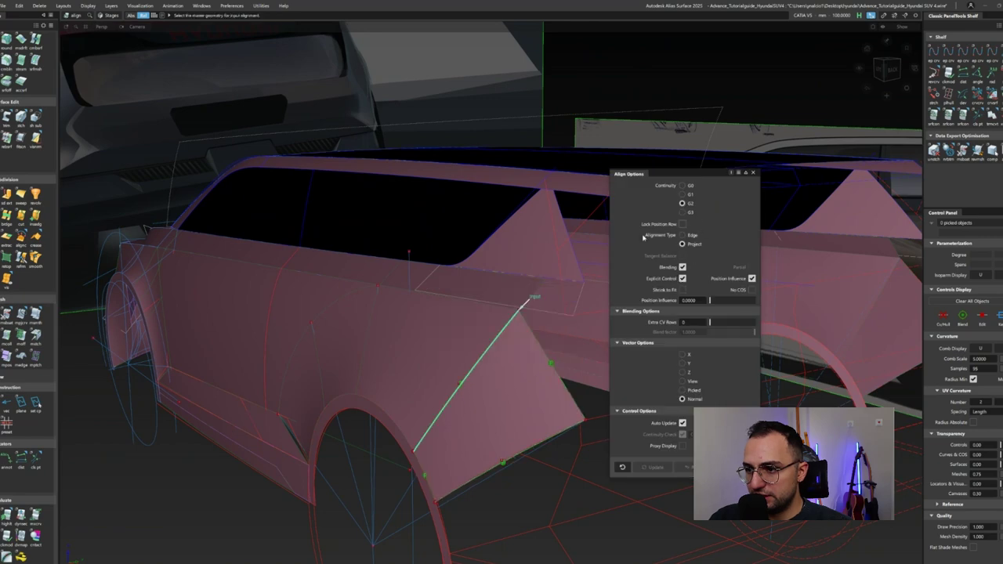
pyautogui.click(519, 312)
pyautogui.moveTo(885, 69)
pyautogui.mouseDown()
pyautogui.moveTo(876, 74)
pyautogui.moveTo(890, 72)
pyautogui.mouseUp()
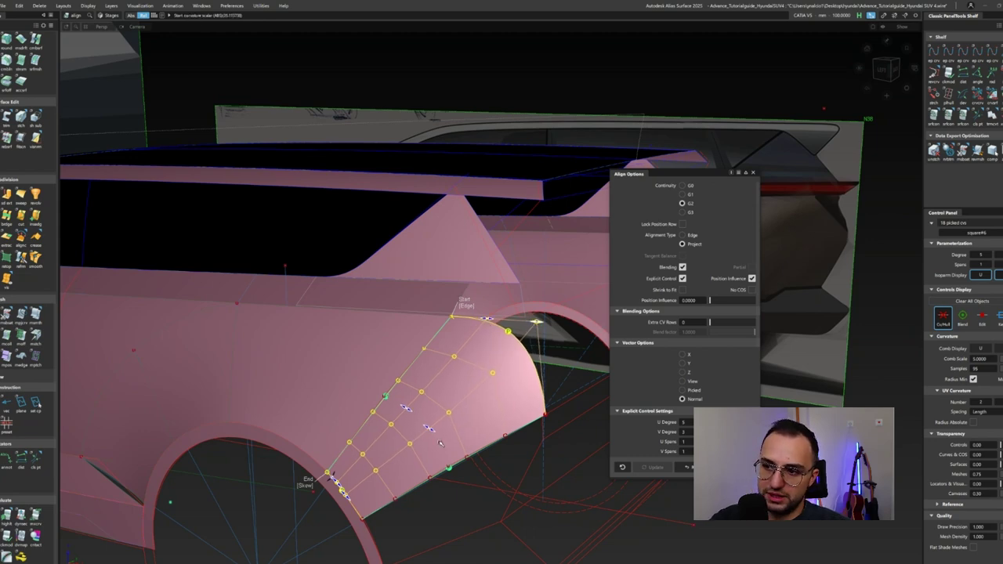
pyautogui.keyDown('alt'); pyautogui.keyDown('shift'); pyautogui.moveTo(441, 444); pyautogui.dragTo(467, 420); pyautogui.keyUp('shift'); pyautogui.keyUp('alt')
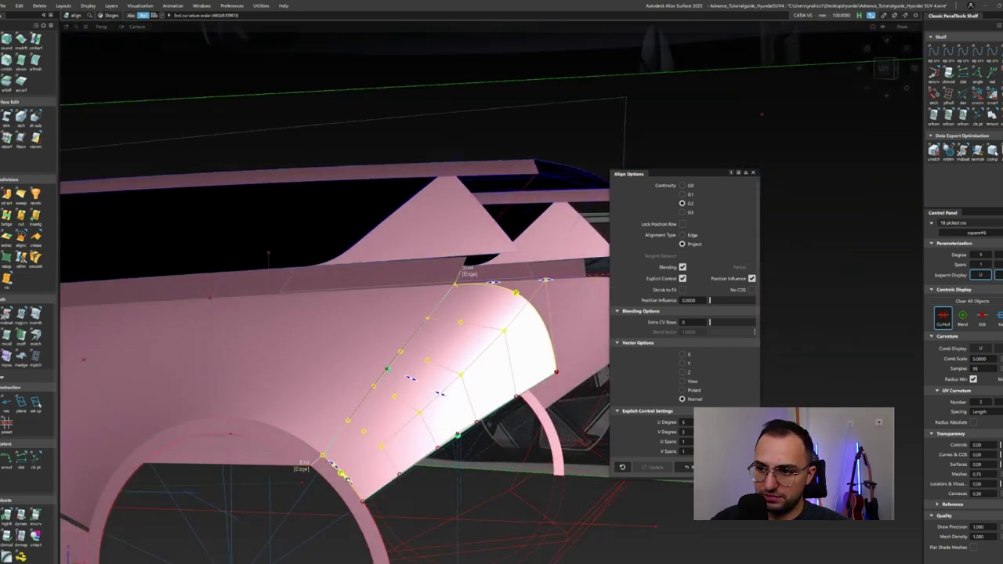
pyautogui.keyDown('alt'); pyautogui.keyDown('shift'); pyautogui.moveTo(334, 466); pyautogui.dragTo(582, 390); pyautogui.keyUp('shift'); pyautogui.keyUp('alt')
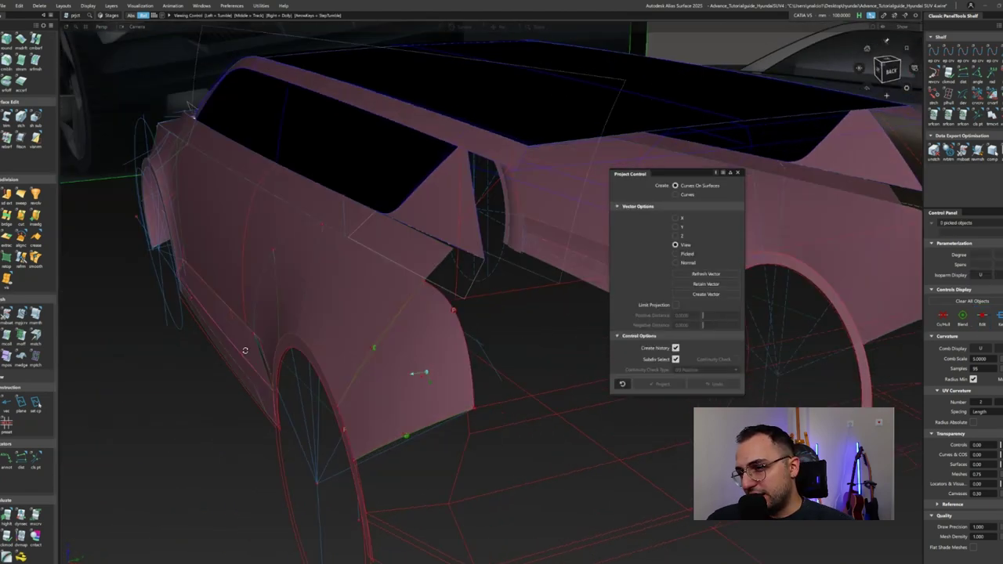
# Adjust the lower boundary curve's middle control point and align the corner patch's lower edge to that curve.
pyautogui.keyDown('alt'); pyautogui.keyDown('shift'); pyautogui.moveTo(408, 368); pyautogui.dragTo(389, 423); pyautogui.keyUp('shift'); pyautogui.keyUp('alt')
pyautogui.press('Escape')
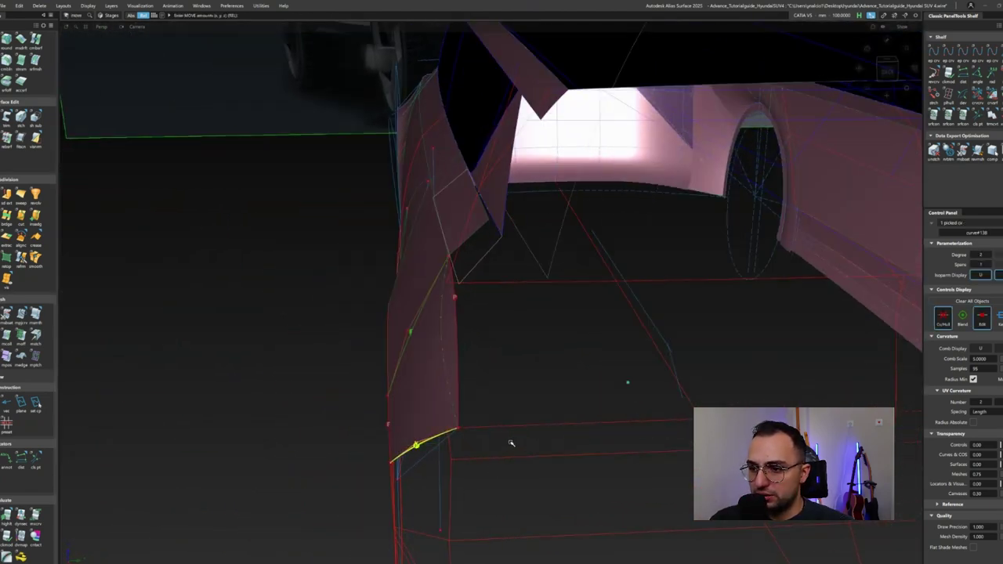
pyautogui.click(420, 411)
pyautogui.keyDown('alt'); pyautogui.keyDown('shift'); pyautogui.moveTo(424, 412); pyautogui.dragTo(439, 435); pyautogui.keyUp('shift'); pyautogui.keyUp('alt')
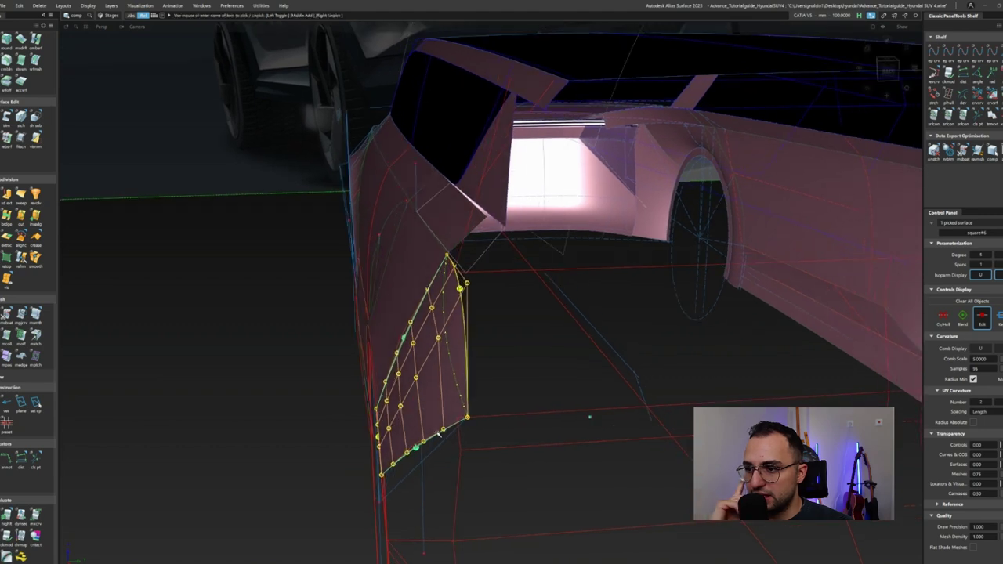
pyautogui.click(411, 390)
pyautogui.click(416, 436)
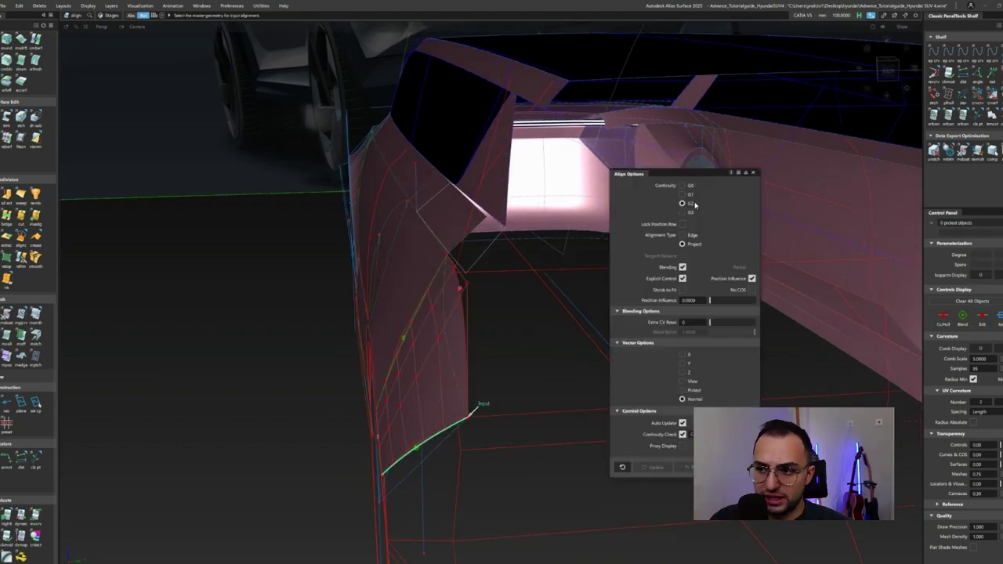
pyautogui.click(423, 445)
pyautogui.press('Escape')
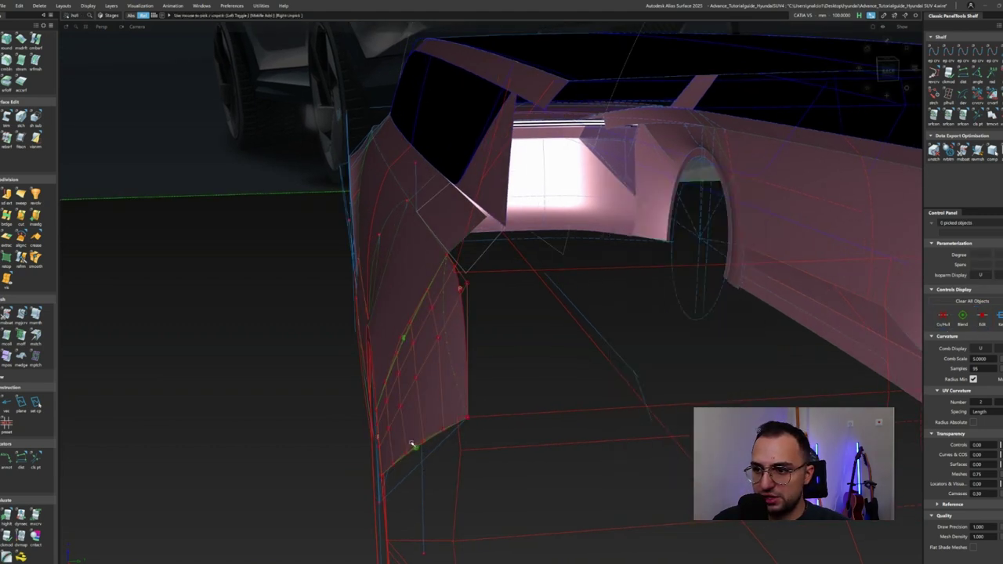
# Move the lower boundary curve's middle control point along Y and check how the aligned corner patch follows.
pyautogui.press('Escape')
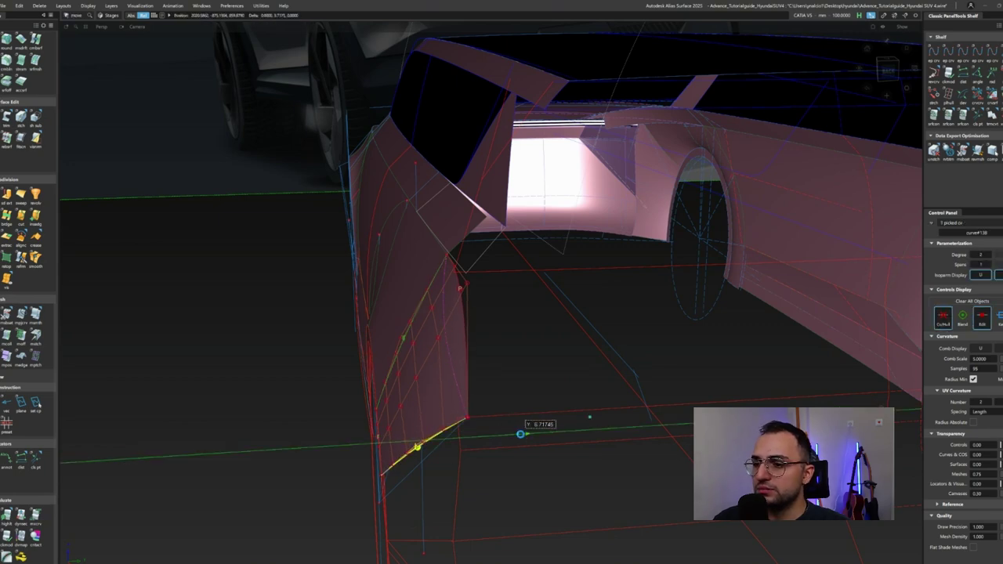
pyautogui.keyDown('alt'); pyautogui.keyDown('shift'); pyautogui.moveTo(526, 436); pyautogui.dragTo(410, 381); pyautogui.keyUp('shift'); pyautogui.keyUp('alt')
pyautogui.click(435, 314)
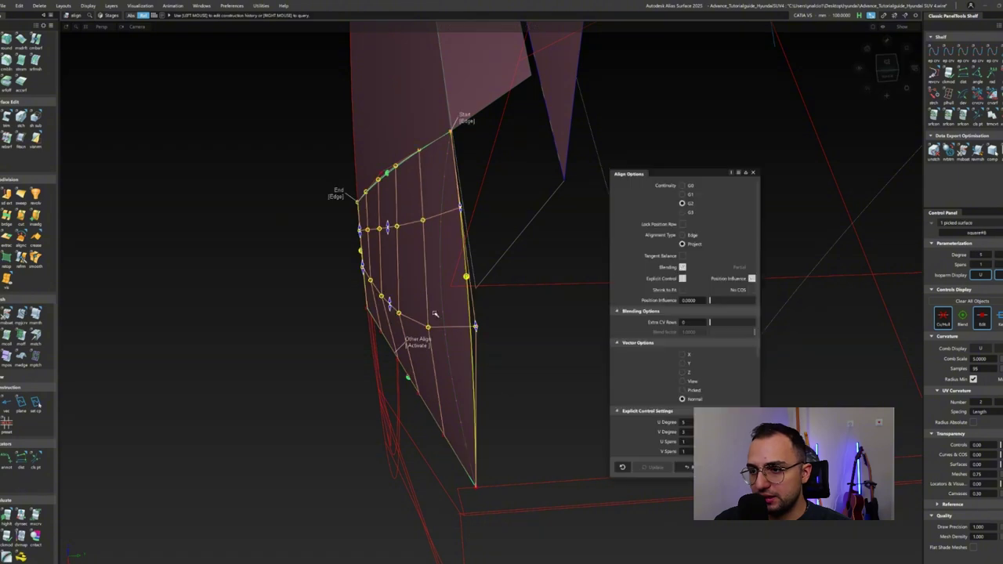
pyautogui.keyDown('alt'); pyautogui.keyDown('shift'); pyautogui.moveTo(473, 314); pyautogui.dragTo(519, 309); pyautogui.keyUp('shift'); pyautogui.keyUp('alt')
pyautogui.press('Escape')
# Display the control points of the corner and neighbouring blend patches and query the G2 alignment along their shared edge.
pyautogui.click(486, 300)
pyautogui.press('m')
pyautogui.keyDown('alt'); pyautogui.keyDown('shift'); pyautogui.moveTo(380, 306); pyautogui.dragTo(477, 270); pyautogui.keyUp('shift'); pyautogui.keyUp('alt')
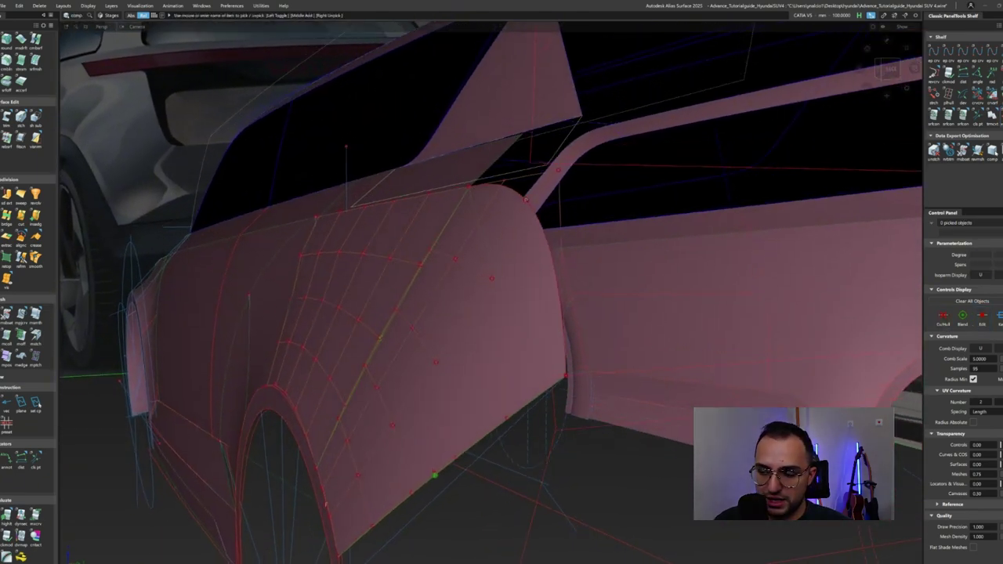
pyautogui.press('m')
pyautogui.keyDown('shift'); pyautogui.moveTo(443, 343); pyautogui.dragTo(577, 483); pyautogui.keyUp('shift')
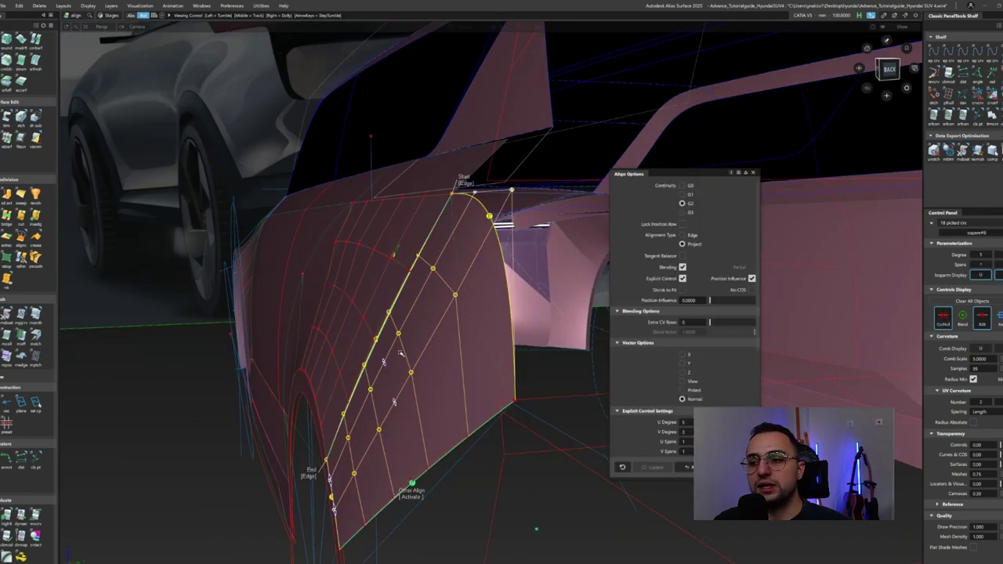
pyautogui.press('Escape')
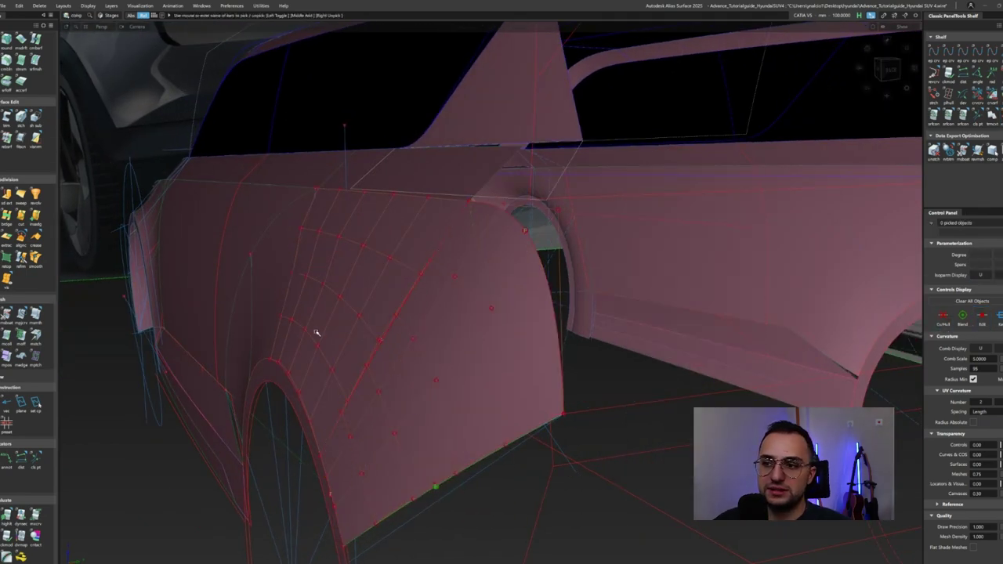
# Reshape the blend patch beside the corner patch by moving its inner control points with the transform CV tool.
pyautogui.keyDown('shift'); pyautogui.click(376, 339); pyautogui.keyUp('shift')
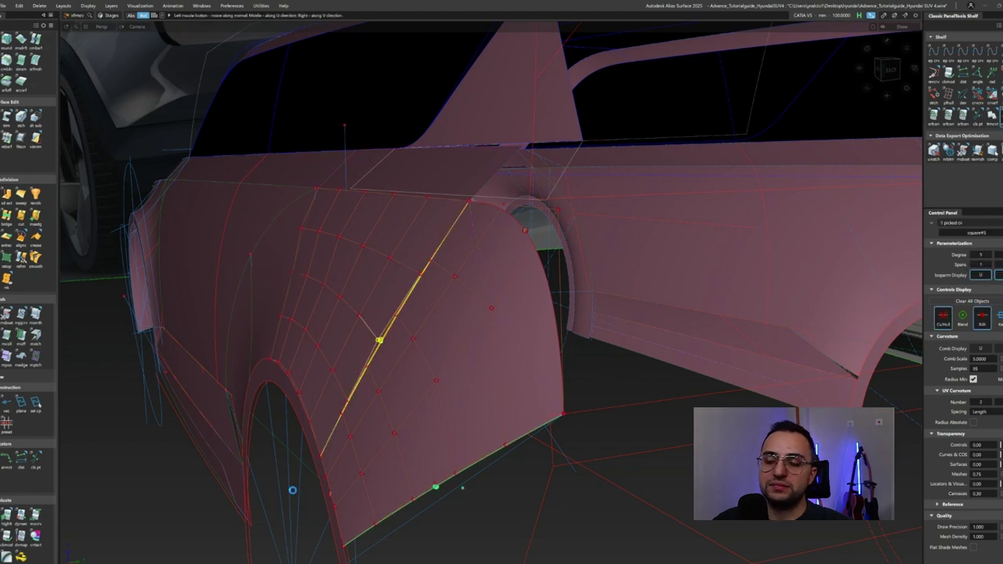
pyautogui.keyDown('alt'); pyautogui.keyDown('shift'); pyautogui.moveTo(439, 427); pyautogui.dragTo(140, 477); pyautogui.keyUp('shift'); pyautogui.keyUp('alt')
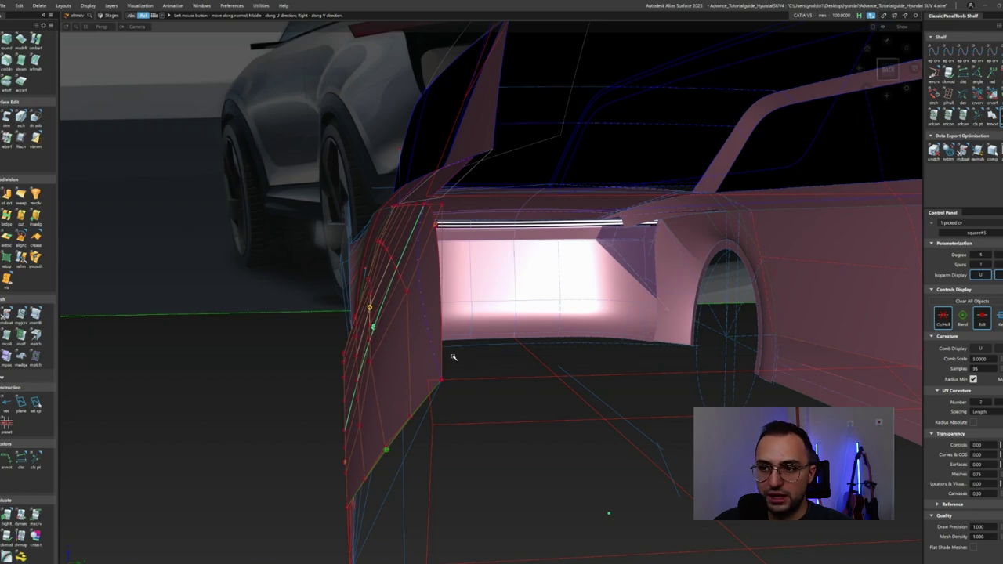
pyautogui.keyDown('alt'); pyautogui.keyDown('shift'); pyautogui.moveTo(466, 354); pyautogui.dragTo(429, 270); pyautogui.keyUp('shift'); pyautogui.keyUp('alt')
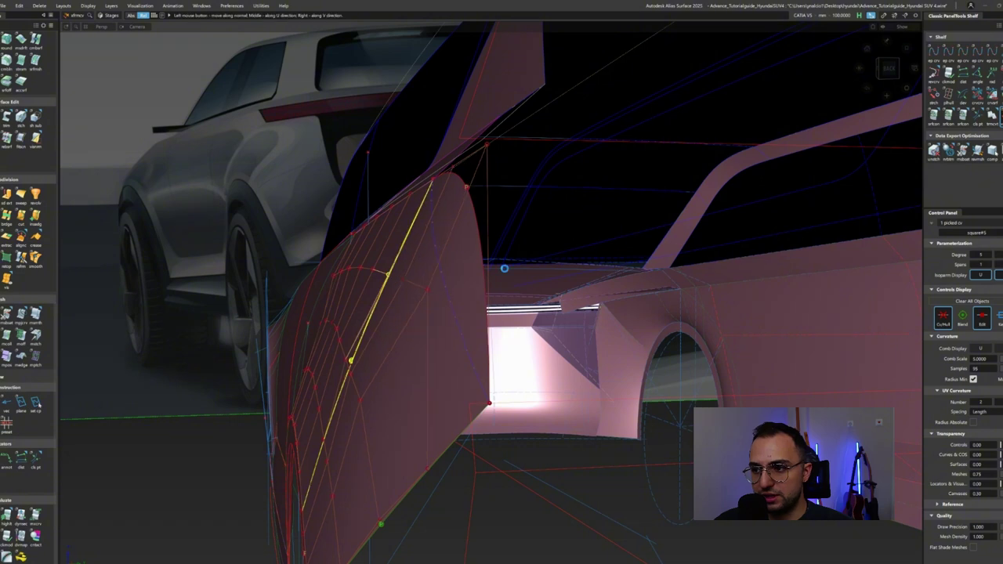
pyautogui.moveTo(566, 281)
pyautogui.keyDown('alt'); pyautogui.keyDown('shift'); pyautogui.mouseDown()
pyautogui.moveTo(495, 336)
pyautogui.moveTo(496, 309)
pyautogui.moveTo(323, 297)
pyautogui.moveTo(312, 282)
pyautogui.moveTo(425, 201)
pyautogui.moveTo(280, 266)
pyautogui.moveTo(314, 298)
pyautogui.moveTo(224, 331)
pyautogui.moveTo(338, 328)
pyautogui.moveTo(428, 203)
pyautogui.mouseUp(); pyautogui.keyUp('shift'); pyautogui.keyUp('alt')
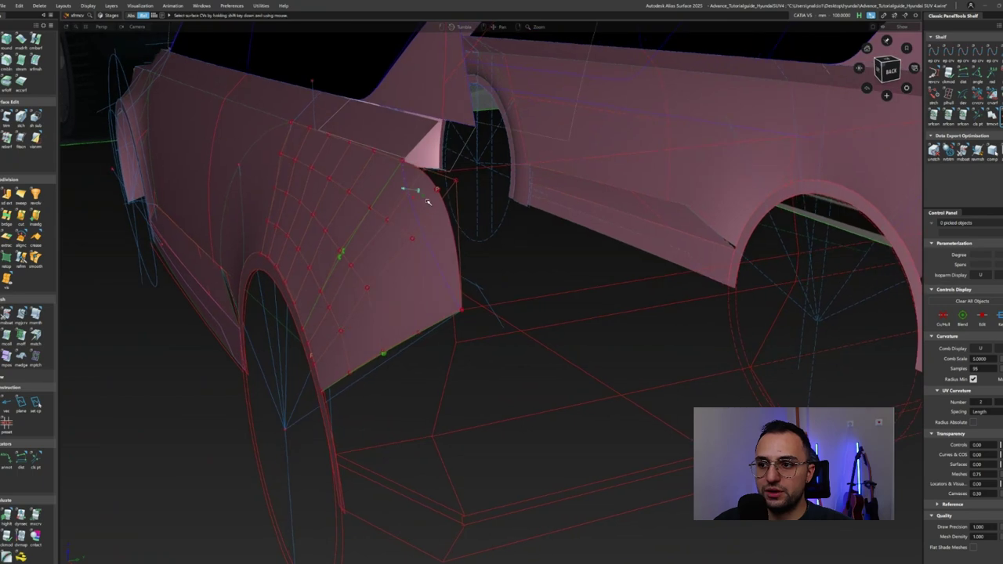
# Examine the zebra flow and control-point layout across the corner patch and the adjoining wheel-arch blend patches.
pyautogui.keyDown('alt'); pyautogui.keyDown('shift'); pyautogui.moveTo(417, 239); pyautogui.dragTo(484, 217); pyautogui.keyUp('shift'); pyautogui.keyUp('alt')
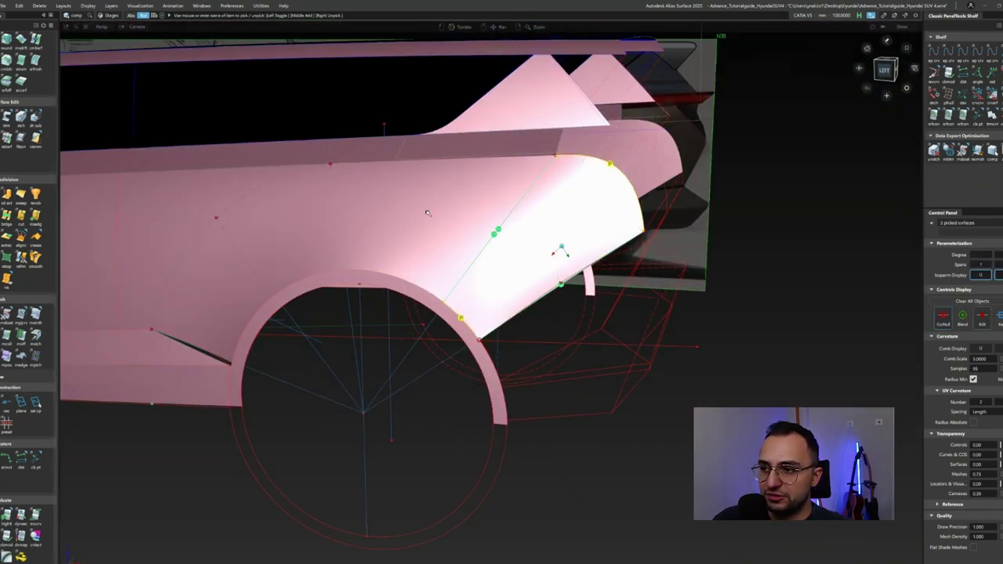
pyautogui.moveTo(427, 213)
pyautogui.keyDown('alt'); pyautogui.keyDown('shift'); pyautogui.mouseDown()
pyautogui.moveTo(471, 258)
pyautogui.moveTo(533, 247)
pyautogui.mouseUp(); pyautogui.keyUp('shift'); pyautogui.keyUp('alt')
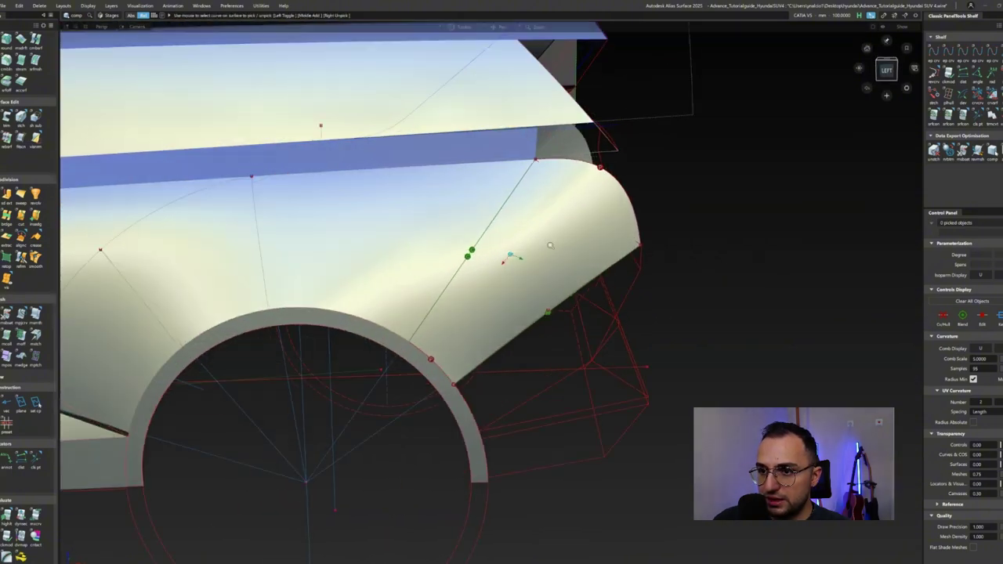
pyautogui.keyDown('alt'); pyautogui.keyDown('shift'); pyautogui.moveTo(550, 245); pyautogui.dragTo(494, 266); pyautogui.keyUp('shift'); pyautogui.keyUp('alt')
pyautogui.click(549, 247)
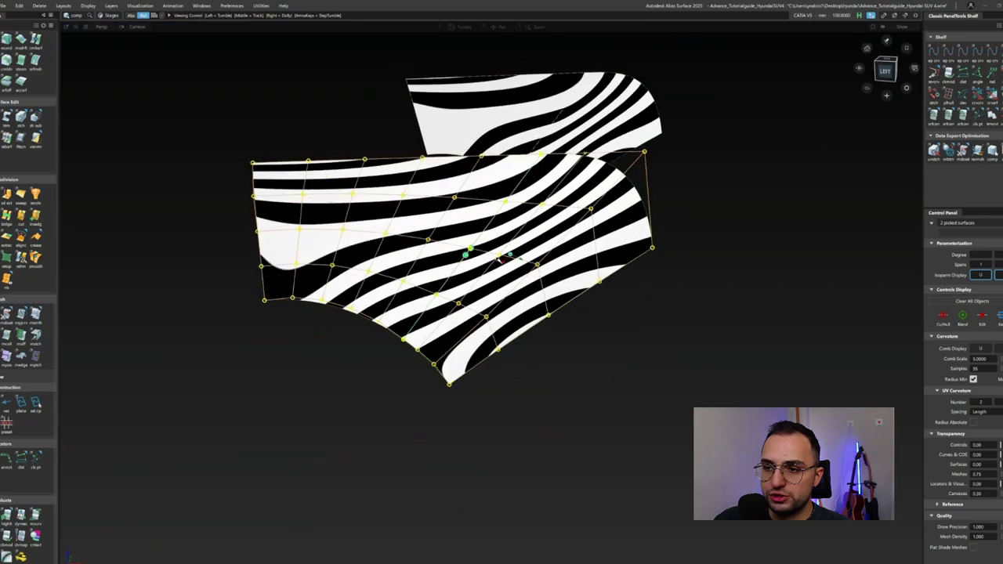
pyautogui.moveTo(438, 251)
pyautogui.keyDown('alt'); pyautogui.keyDown('shift'); pyautogui.mouseDown()
pyautogui.moveTo(337, 217)
pyautogui.moveTo(414, 238)
pyautogui.moveTo(374, 324)
pyautogui.moveTo(275, 358)
pyautogui.mouseUp(); pyautogui.keyUp('shift'); pyautogui.keyUp('alt')
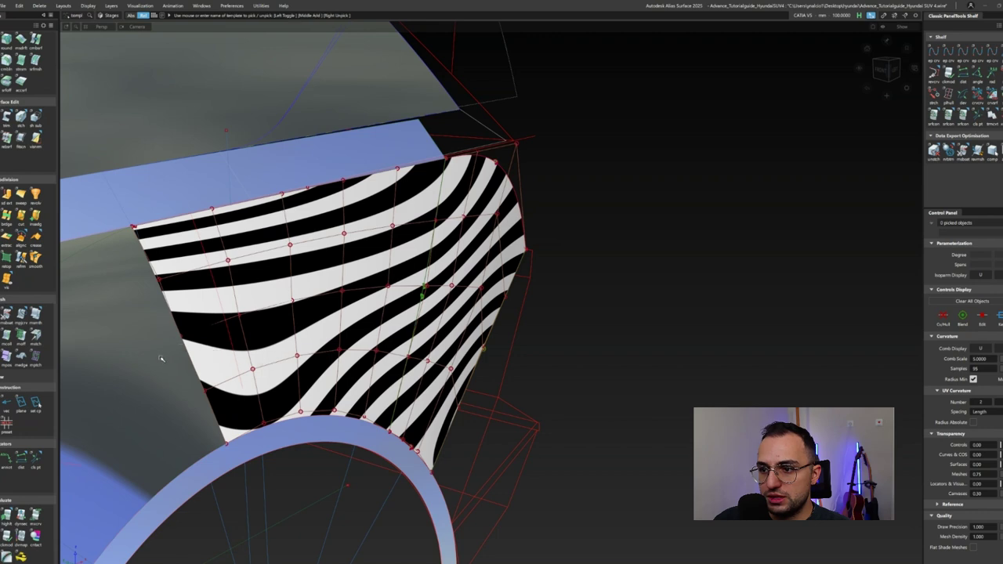
pyautogui.keyDown('alt'); pyautogui.keyDown('shift'); pyautogui.moveTo(161, 359); pyautogui.dragTo(278, 381); pyautogui.keyUp('shift'); pyautogui.keyUp('alt')
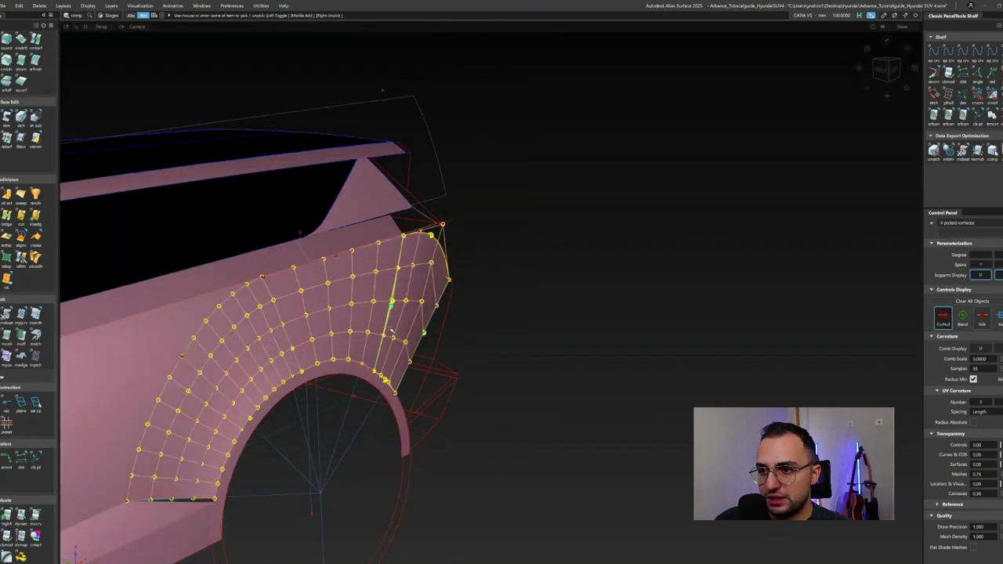
pyautogui.keyDown('alt'); pyautogui.keyDown('shift'); pyautogui.moveTo(392, 331); pyautogui.dragTo(301, 322); pyautogui.keyUp('shift'); pyautogui.keyUp('alt')
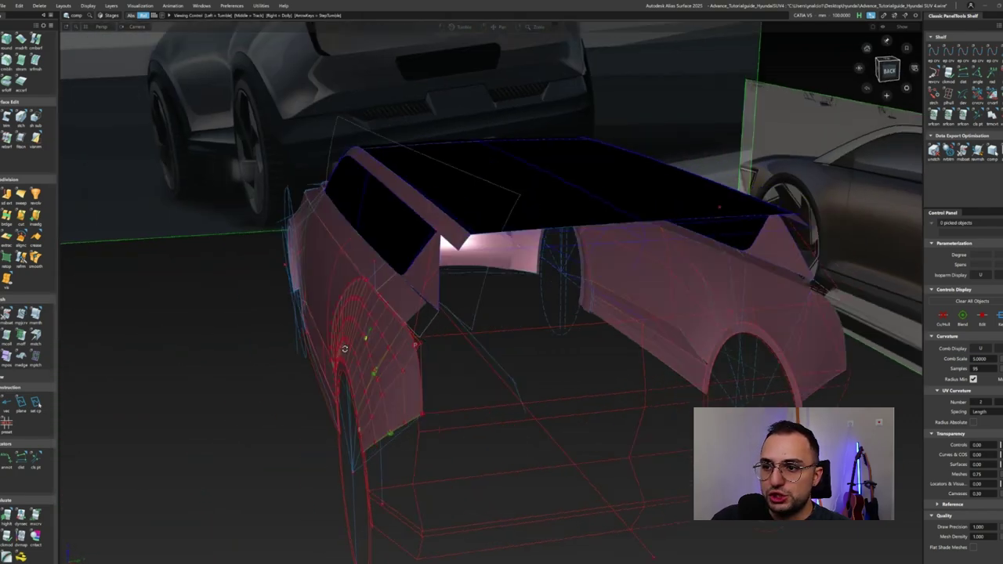
# Isolate the transverse rear curves in top view and move their control points at and beside the centreline.
pyautogui.keyDown('alt'); pyautogui.keyDown('shift'); pyautogui.moveTo(314, 345); pyautogui.dragTo(457, 313); pyautogui.keyUp('shift'); pyautogui.keyUp('alt')
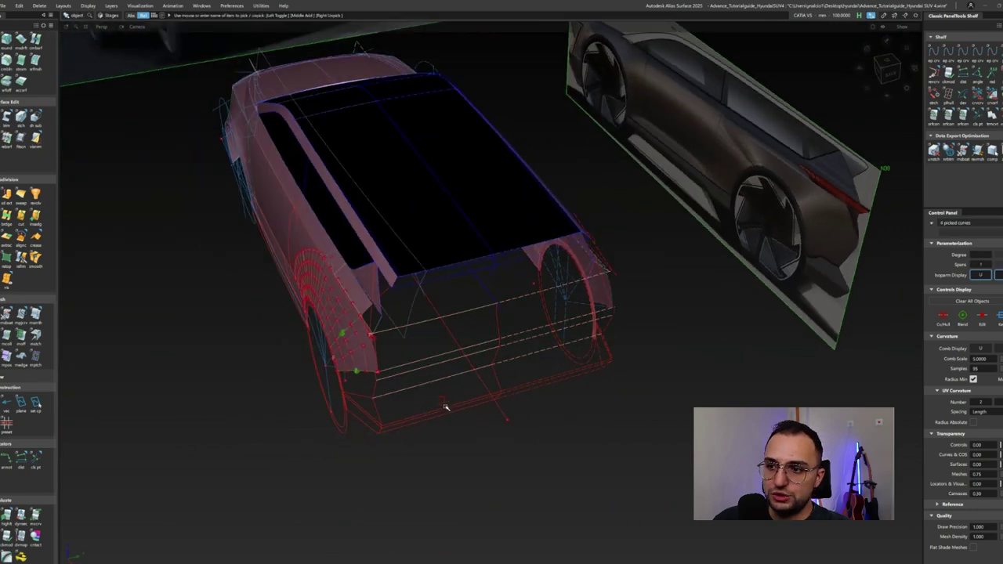
pyautogui.hotkey('ctrl', 'shift', 'i')
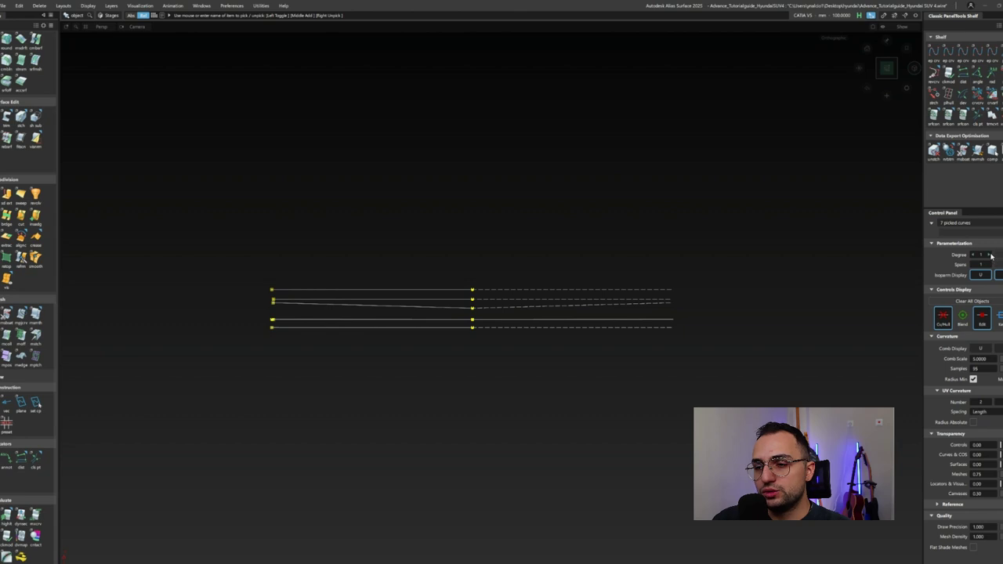
pyautogui.keyDown('alt'); pyautogui.keyDown('shift'); pyautogui.moveTo(502, 297); pyautogui.dragTo(647, 282); pyautogui.keyUp('shift'); pyautogui.keyUp('alt')
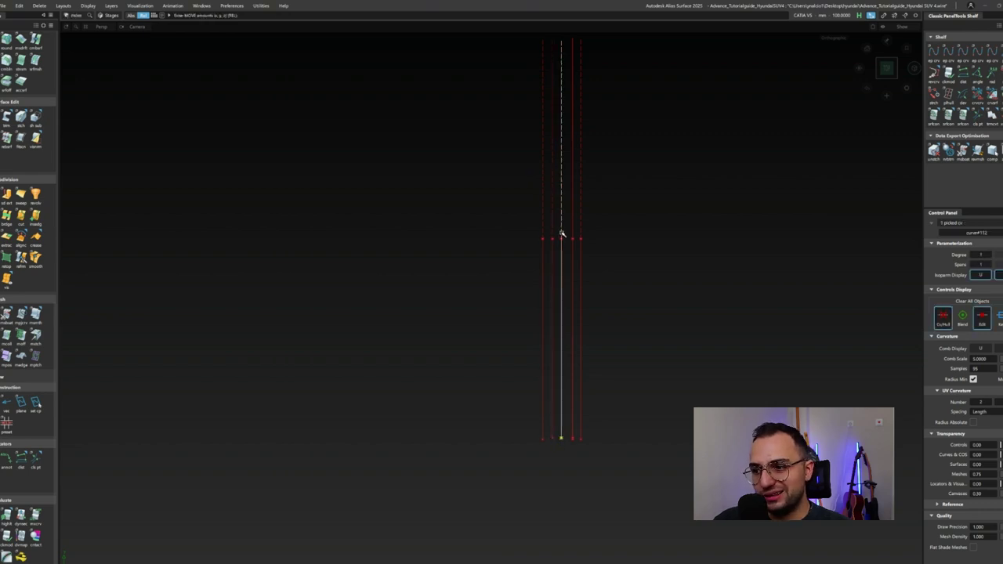
pyautogui.moveTo(490, 328); pyautogui.dragTo(631, 335)
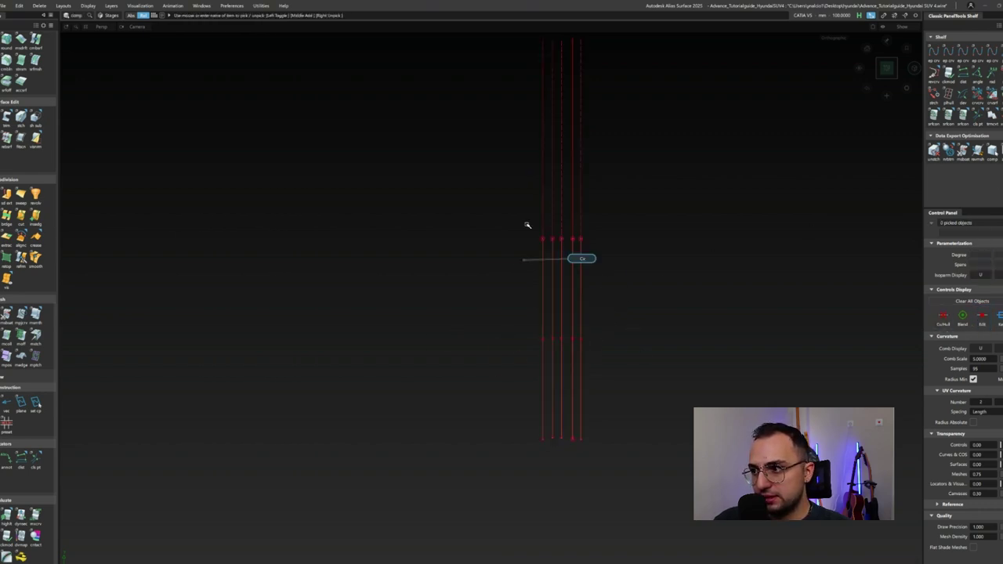
pyautogui.moveTo(526, 224); pyautogui.dragTo(638, 347)
pyautogui.moveTo(638, 347)
pyautogui.mouseDown(button='middle')
pyautogui.moveTo(649, 298)
pyautogui.moveTo(642, 352)
pyautogui.mouseUp(button='middle')
# Pick the seven curves that form the vertical centreline profile of the rear end and move them together.
pyautogui.keyDown('alt'); pyautogui.keyDown('shift'); pyautogui.moveTo(642, 352); pyautogui.dragTo(427, 360); pyautogui.keyUp('shift'); pyautogui.keyUp('alt')
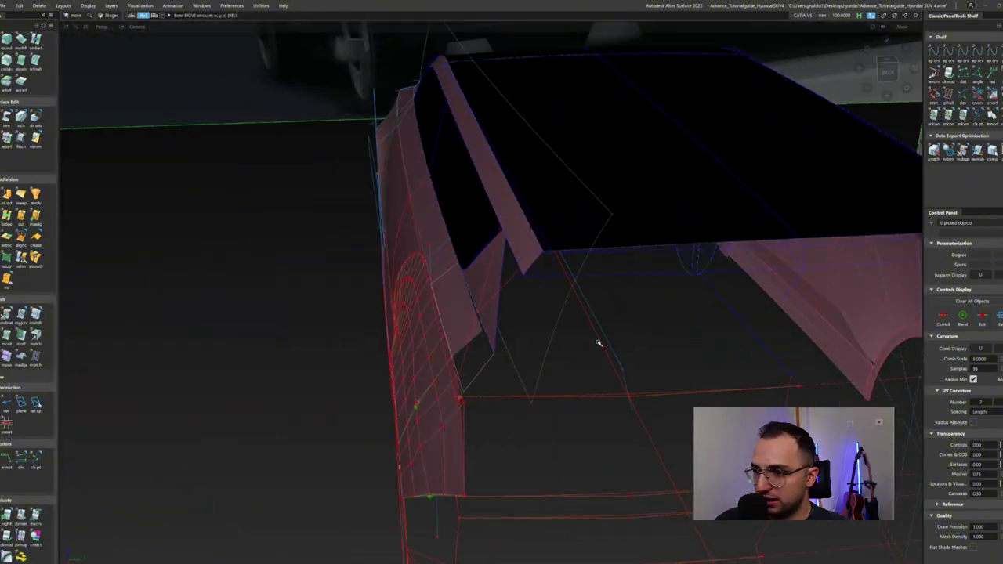
pyautogui.keyDown('alt'); pyautogui.keyDown('shift'); pyautogui.moveTo(598, 343); pyautogui.dragTo(576, 359); pyautogui.keyUp('shift'); pyautogui.keyUp('alt')
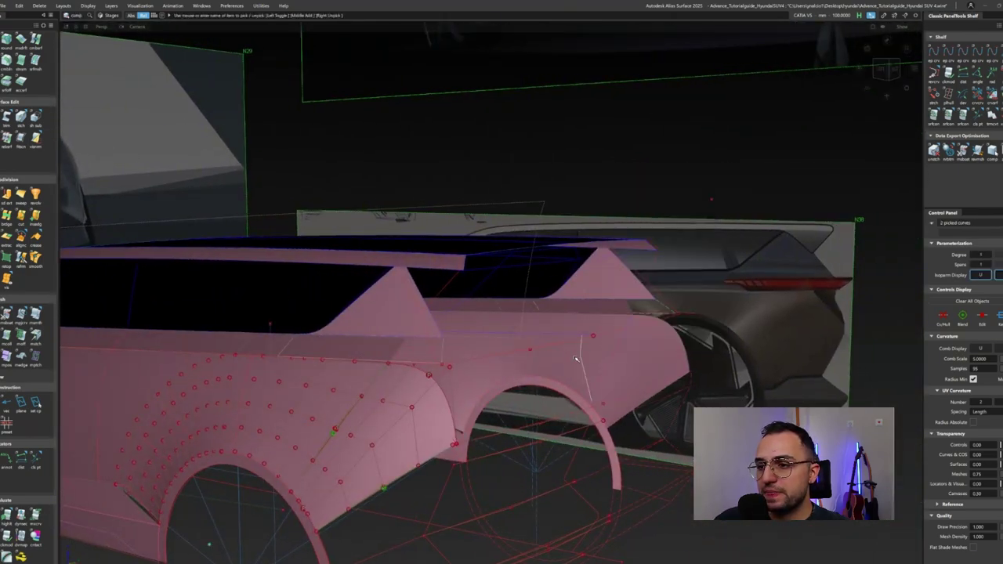
pyautogui.moveTo(576, 359); pyautogui.dragTo(573, 361, button='right')
pyautogui.keyDown('alt'); pyautogui.keyDown('shift'); pyautogui.moveTo(593, 421); pyautogui.dragTo(625, 426); pyautogui.keyUp('shift'); pyautogui.keyUp('alt')
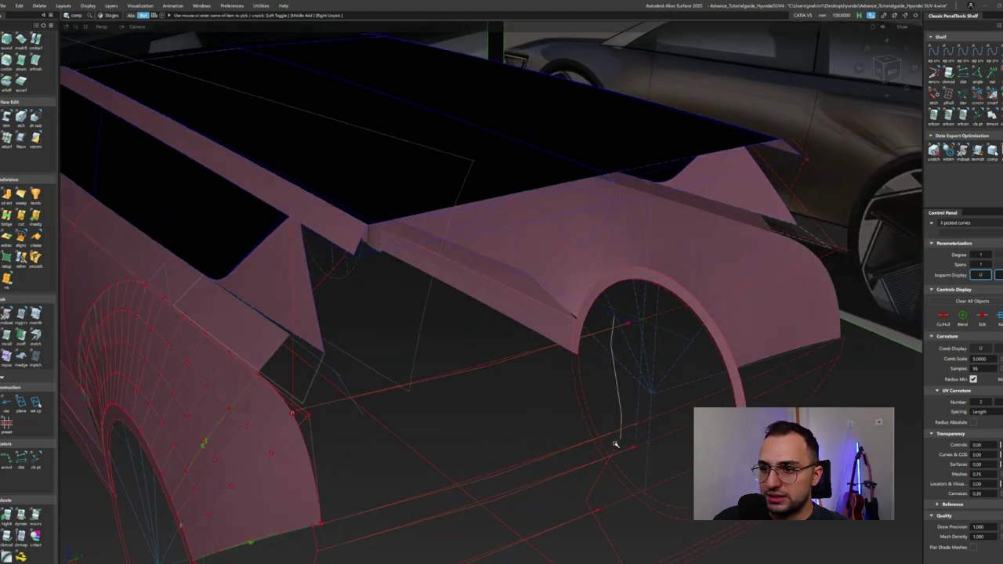
pyautogui.keyDown('alt'); pyautogui.keyDown('shift'); pyautogui.moveTo(589, 509); pyautogui.dragTo(610, 495); pyautogui.keyUp('shift'); pyautogui.keyUp('alt')
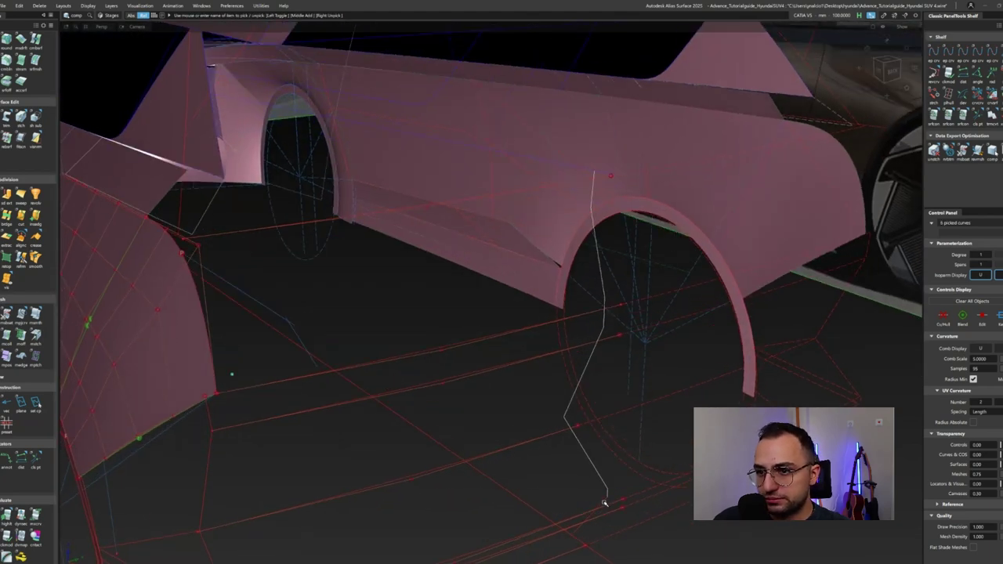
pyautogui.keyDown('ctrl'); pyautogui.keyDown('shift'); pyautogui.moveTo(638, 391); pyautogui.dragTo(638, 439, button='right'); pyautogui.keyUp('shift'); pyautogui.keyUp('ctrl')
pyautogui.keyDown('shift'); pyautogui.click(628, 214); pyautogui.keyUp('shift')
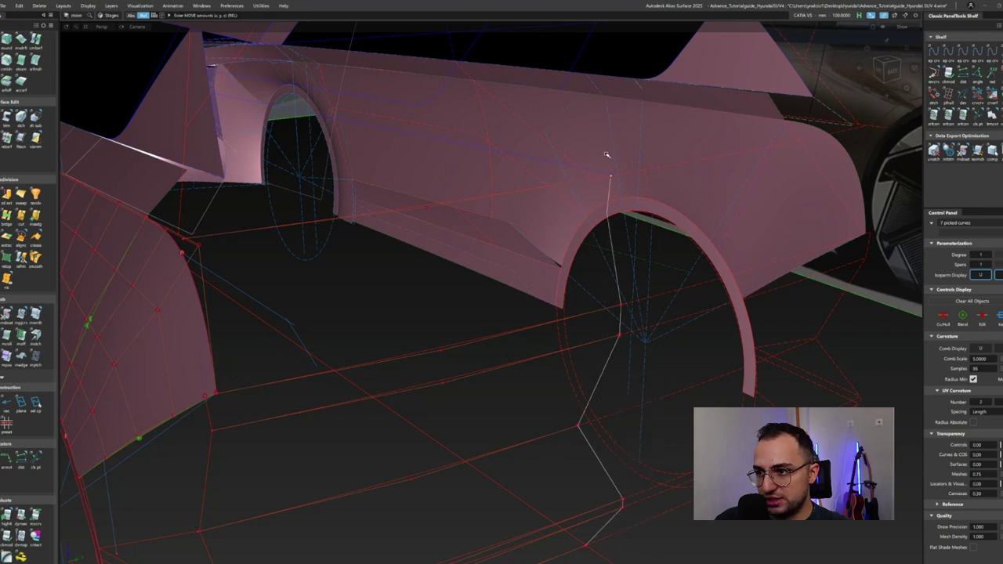
# Sweep the two uppermost rear strips from the transverse curves along the centreline profile with the Rail tool, adjusting the first strip's rail degree.
pyautogui.keyDown('alt'); pyautogui.keyDown('shift'); pyautogui.moveTo(607, 154); pyautogui.dragTo(587, 327); pyautogui.keyUp('shift'); pyautogui.keyUp('alt')
pyautogui.click(605, 329)
pyautogui.moveTo(697, 311); pyautogui.dragTo(710, 303)
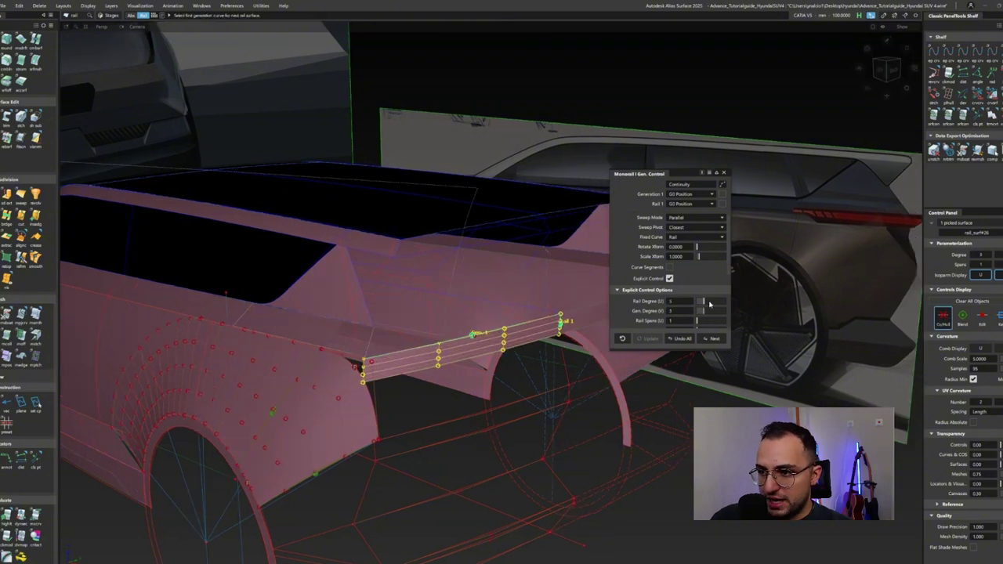
pyautogui.keyDown('alt'); pyautogui.keyDown('shift'); pyautogui.moveTo(512, 355); pyautogui.dragTo(531, 366); pyautogui.keyUp('shift'); pyautogui.keyUp('alt')
pyautogui.click(521, 353)
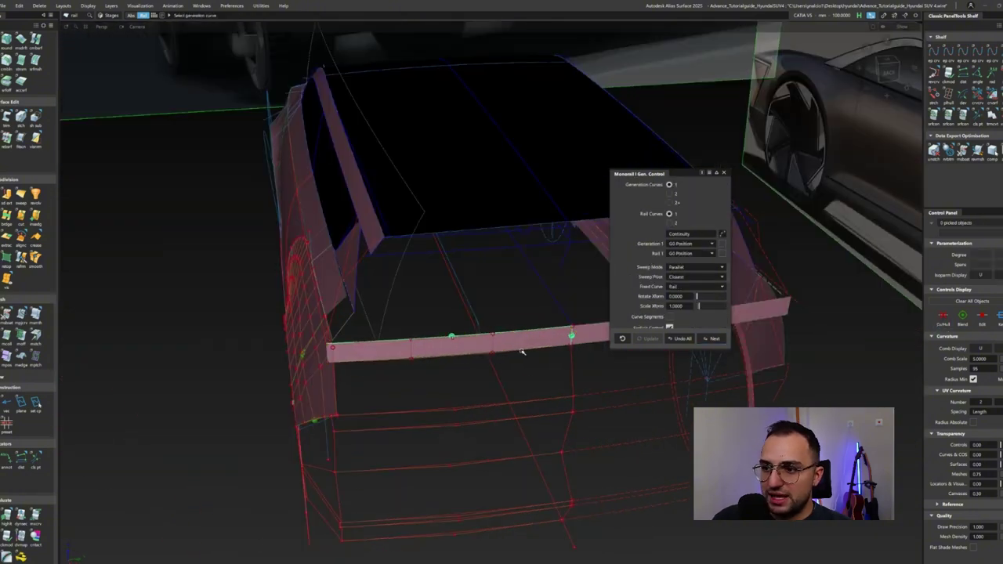
pyautogui.click(573, 359)
# Sweep the remaining lower rear strips from their transverse curves along the centreline profile segments, down to the bottom edge.
pyautogui.click(580, 413)
pyautogui.keyDown('alt'); pyautogui.keyDown('shift'); pyautogui.moveTo(580, 413); pyautogui.dragTo(549, 473); pyautogui.keyUp('shift'); pyautogui.keyUp('alt')
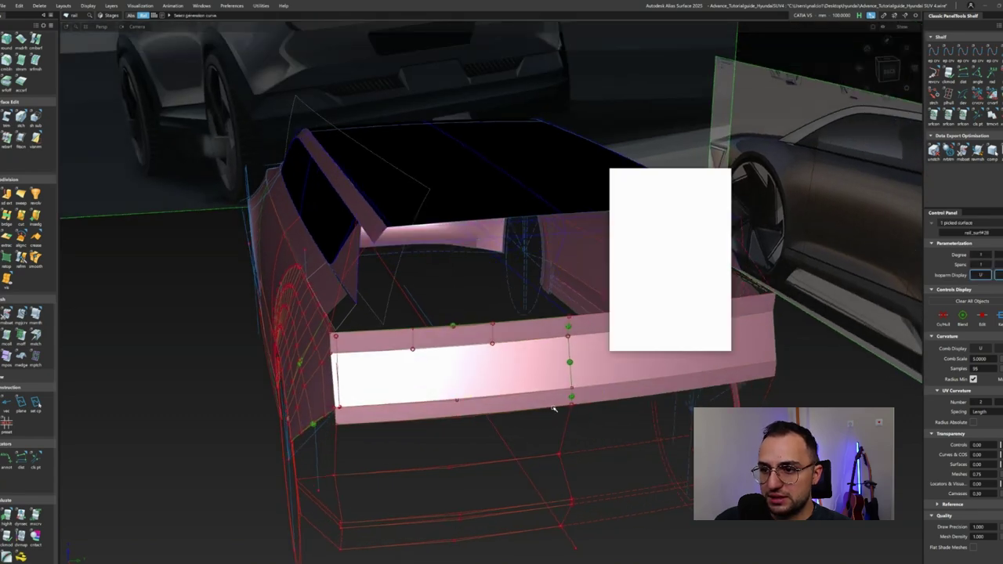
pyautogui.click(549, 473)
pyautogui.click(578, 502)
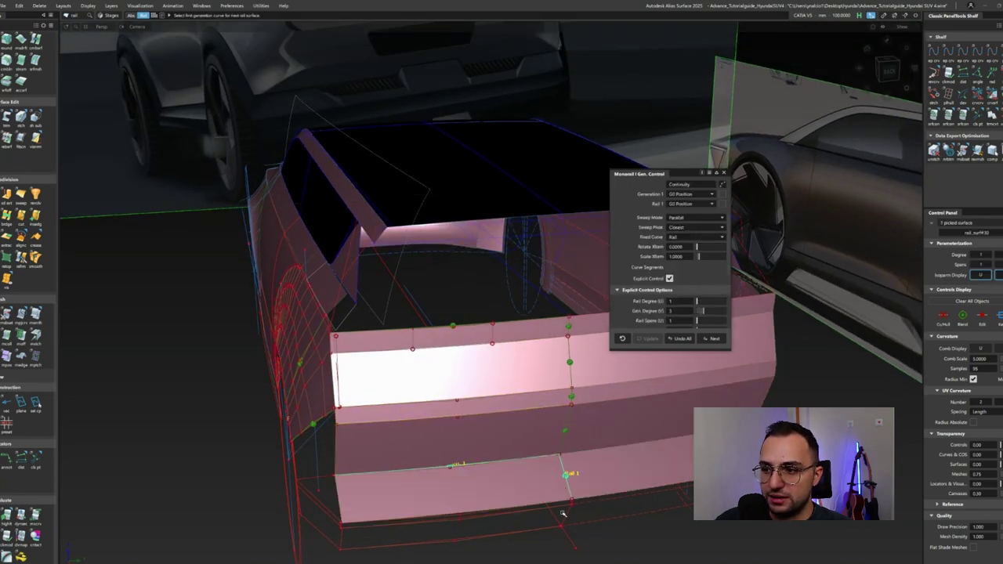
pyautogui.scroll(5, 580, 508)
pyautogui.click(576, 508)
pyautogui.keyDown('alt'); pyautogui.keyDown('shift'); pyautogui.moveTo(576, 507); pyautogui.dragTo(610, 380); pyautogui.keyUp('shift'); pyautogui.keyUp('alt')
pyautogui.click(484, 405)
# Align the front ends of the two lower side curves to the rear wheel-arch flange surface with G0 continuity.
pyautogui.keyDown('alt'); pyautogui.keyDown('shift'); pyautogui.moveTo(483, 405); pyautogui.dragTo(339, 517); pyautogui.keyUp('shift'); pyautogui.keyUp('alt')
pyautogui.press('a')
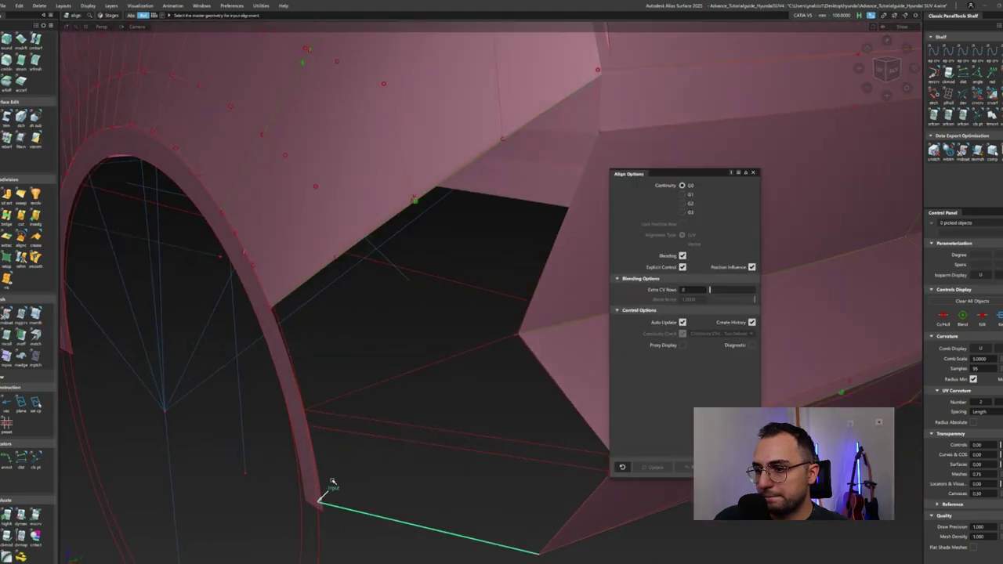
pyautogui.click(320, 497)
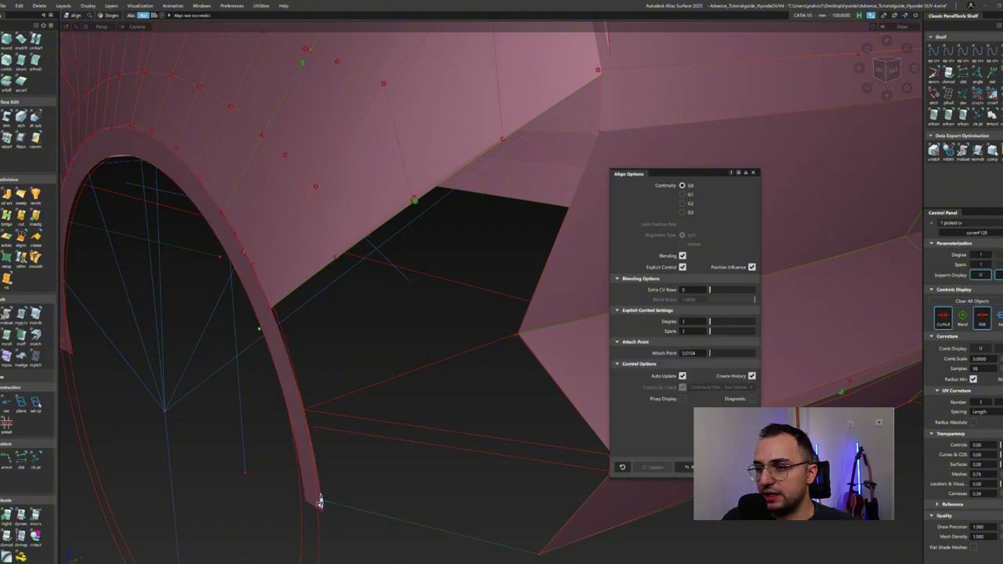
pyautogui.keyDown('alt'); pyautogui.keyDown('shift'); pyautogui.moveTo(324, 508); pyautogui.dragTo(316, 416); pyautogui.keyUp('shift'); pyautogui.keyUp('alt')
pyautogui.click(321, 419)
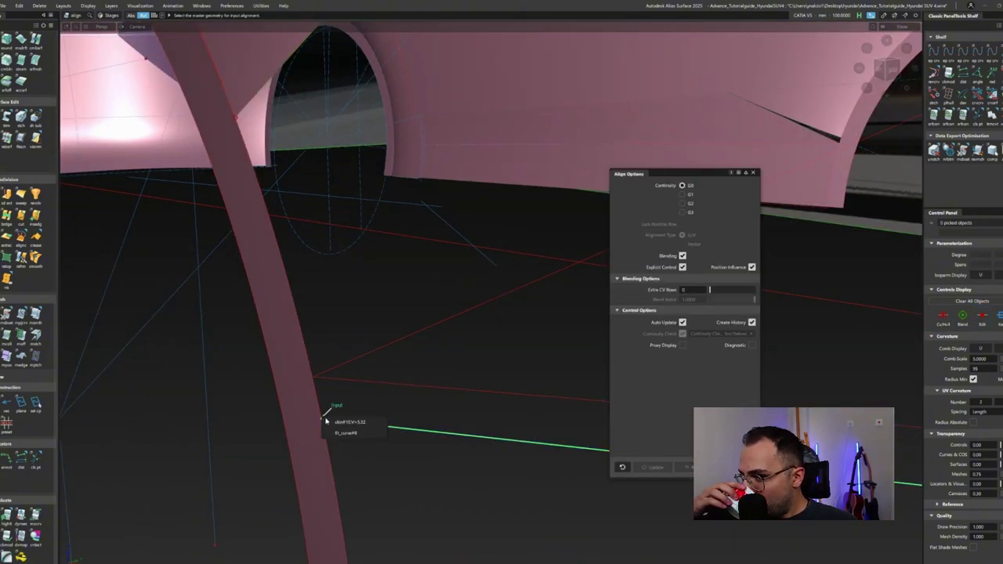
pyautogui.click(336, 423)
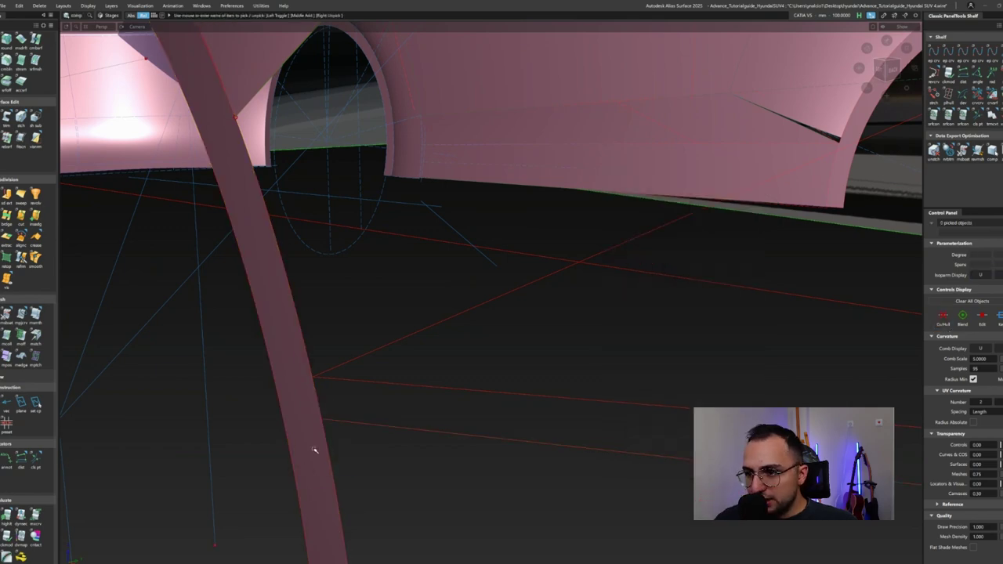
# Align the next side curve's end with G0 continuity and pick the diagonal curve's end control point at the wheel arch.
pyautogui.keyDown('alt'); pyautogui.keyDown('shift'); pyautogui.moveTo(314, 450); pyautogui.dragTo(324, 369); pyautogui.keyUp('shift'); pyautogui.keyUp('alt')
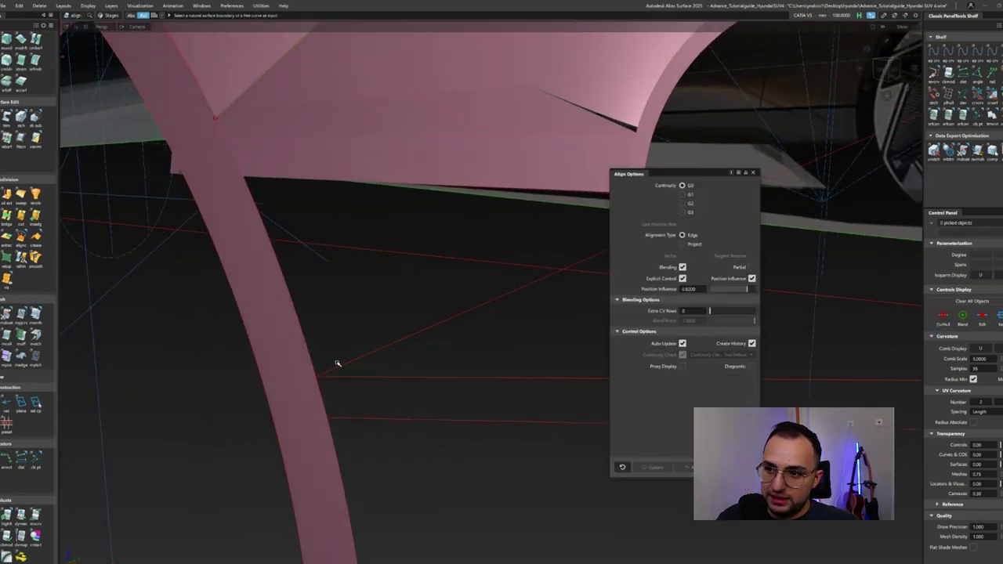
pyautogui.click(351, 378)
pyautogui.press('F9')
pyautogui.click(318, 369)
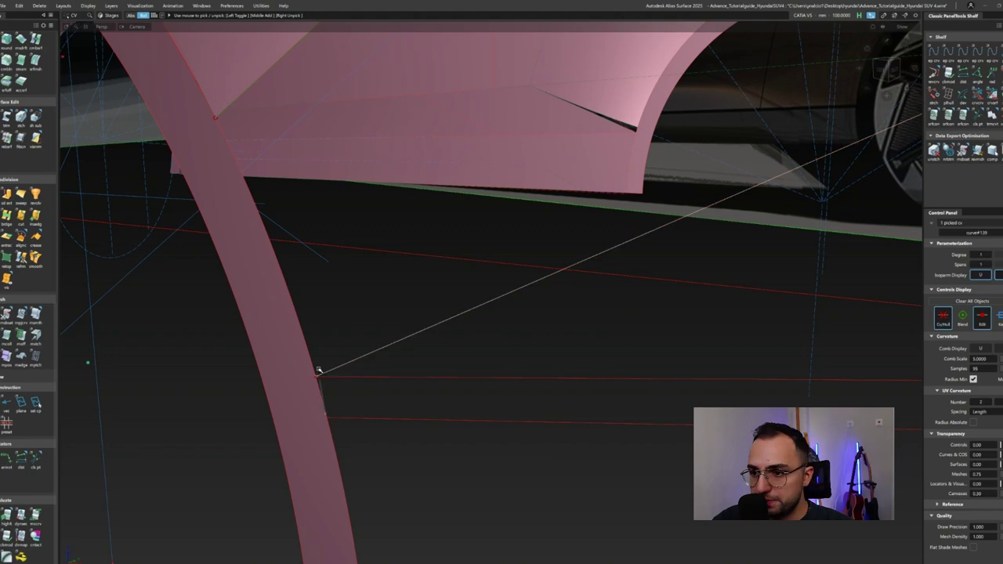
# Move the rear end control points of the lower side curves onto the matching corners of the rear surface strips.
pyautogui.moveTo(351, 434)
pyautogui.keyDown('alt'); pyautogui.keyDown('shift'); pyautogui.mouseDown()
pyautogui.moveTo(423, 443)
pyautogui.moveTo(471, 424)
pyautogui.moveTo(438, 399)
pyautogui.moveTo(449, 365)
pyautogui.mouseUp(); pyautogui.keyUp('shift'); pyautogui.keyUp('alt')
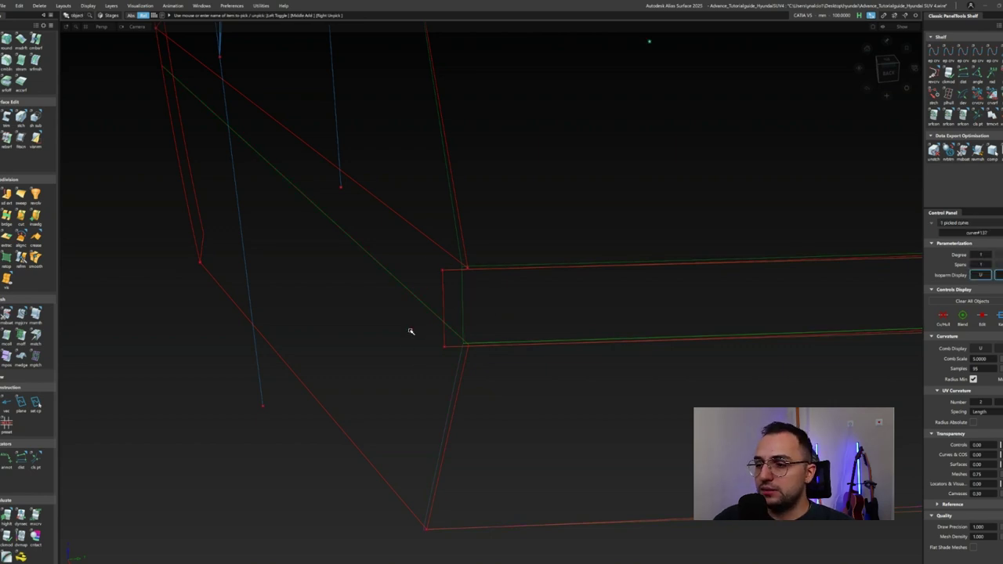
pyautogui.click(456, 382)
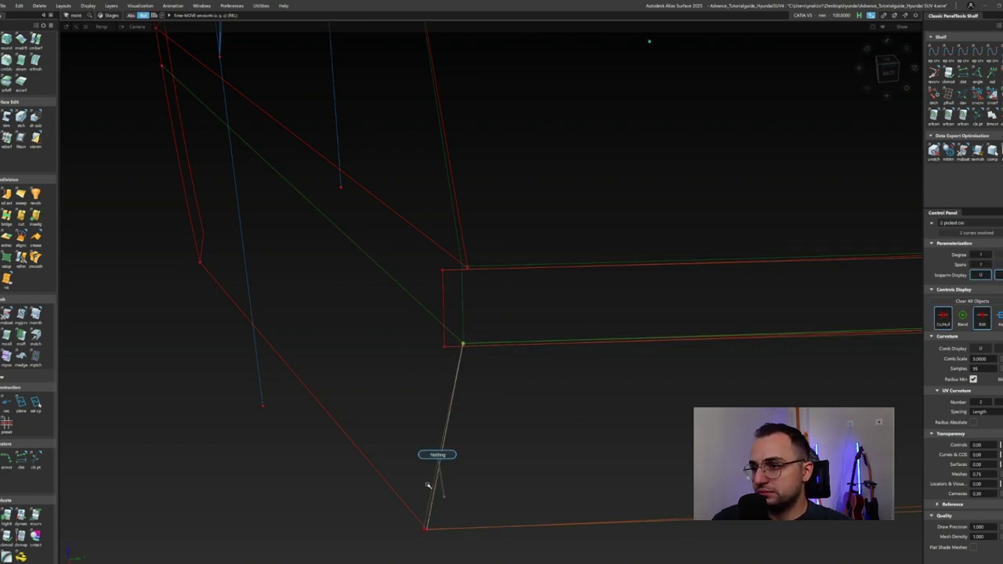
pyautogui.click(423, 533)
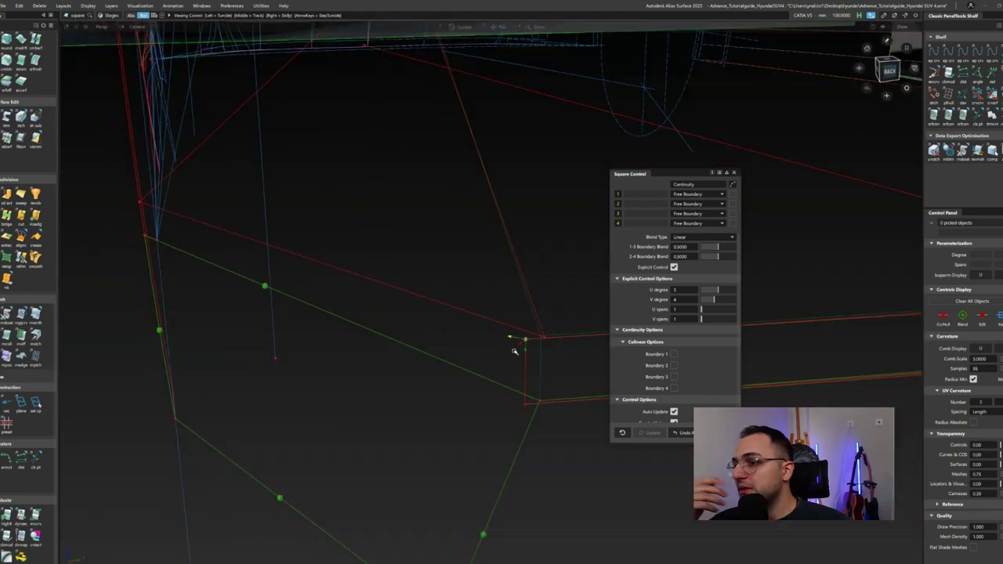
pyautogui.press('Escape')
pyautogui.click(545, 333)
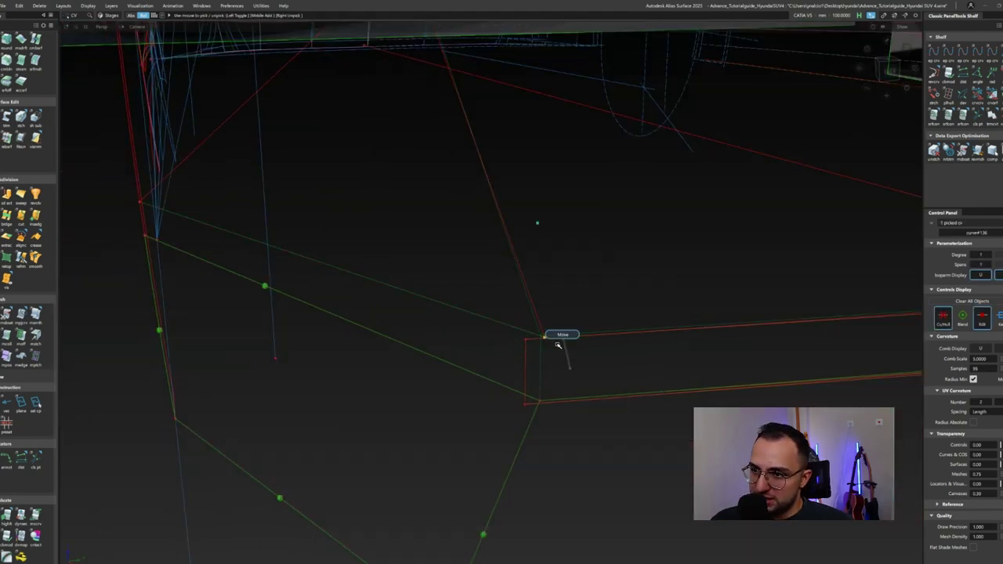
pyautogui.click(545, 338)
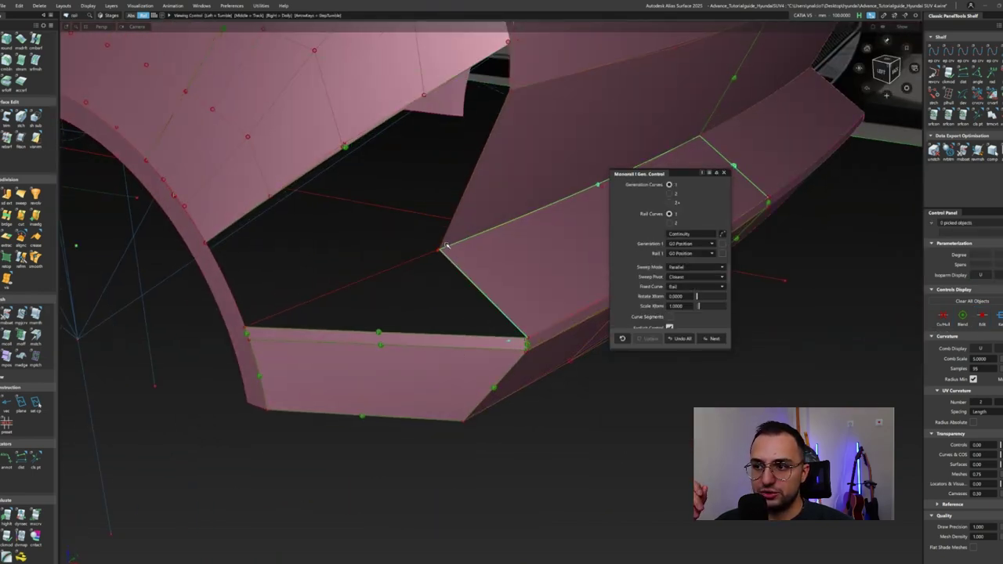
# Move the diagonal curve's end control point onto the rear strip corner and sweep a Rail surface forward along that curve.
pyautogui.scroll(10, 414, 282)
pyautogui.click(374, 267)
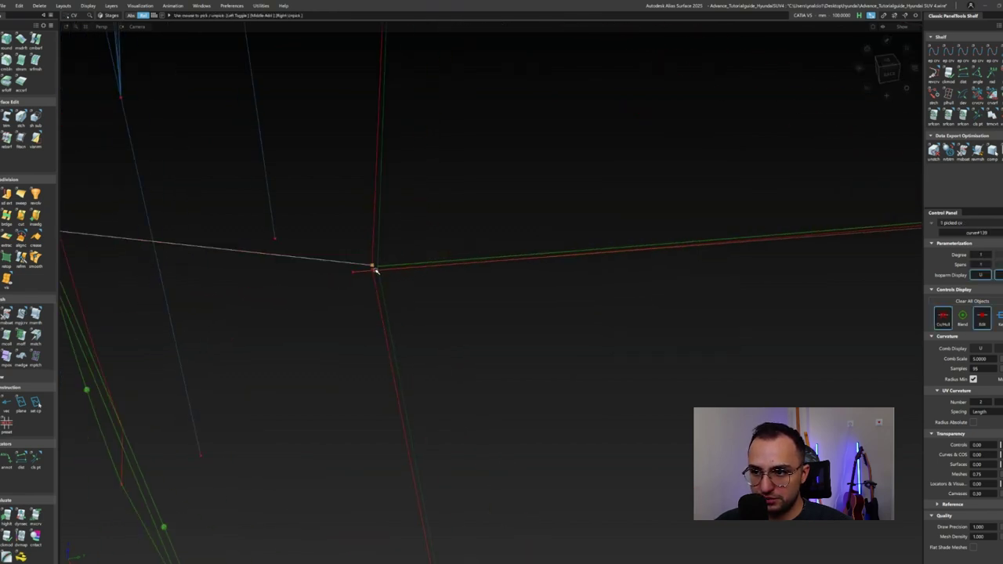
pyautogui.hotkey('ctrl', 'shift', 'n')
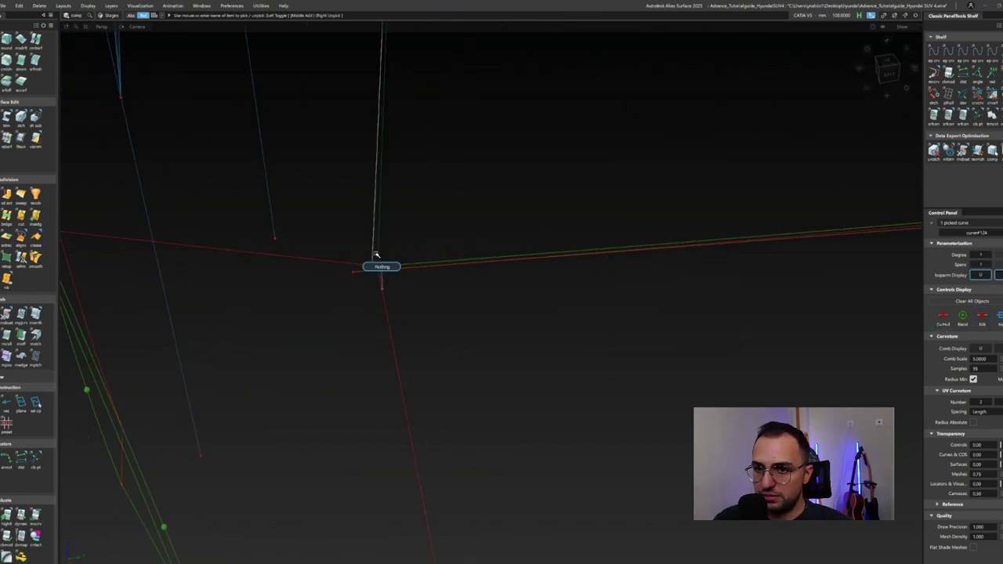
pyautogui.click(383, 287)
pyautogui.click(392, 292)
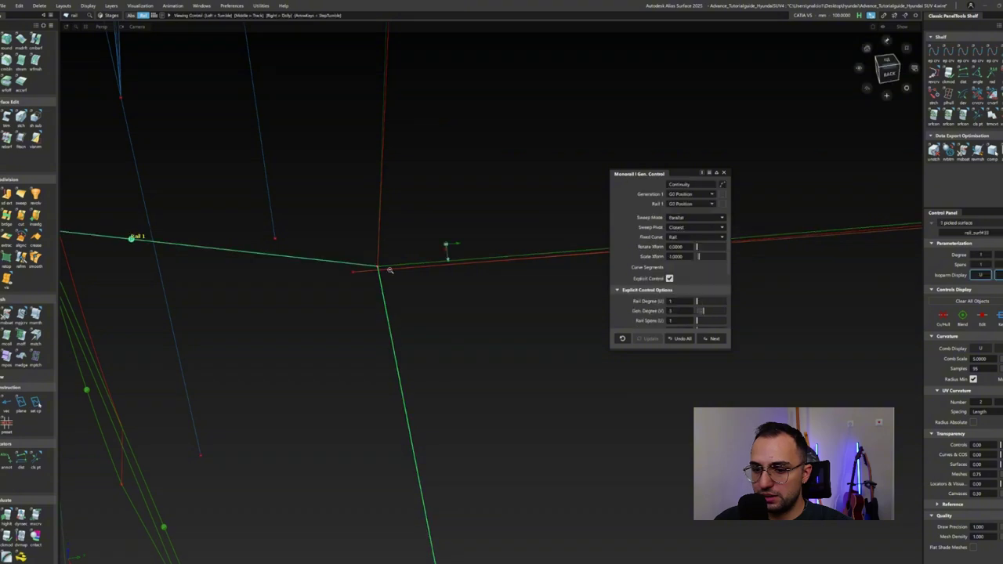
pyautogui.scroll(-10, 511, 290)
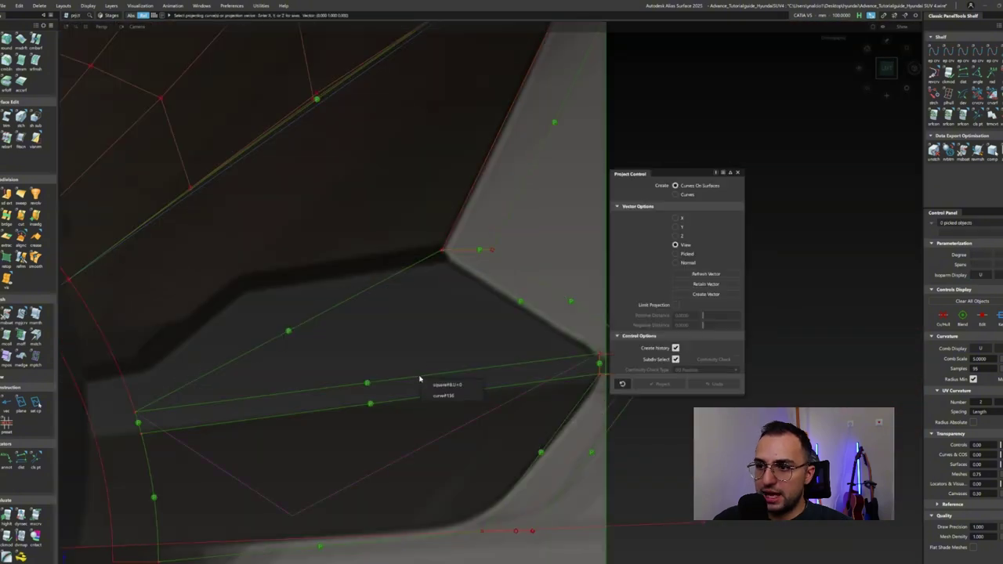
# Project the narrow side band's upper edge onto the new diagonal surface along the left view and trim off the excess.
pyautogui.click(444, 382)
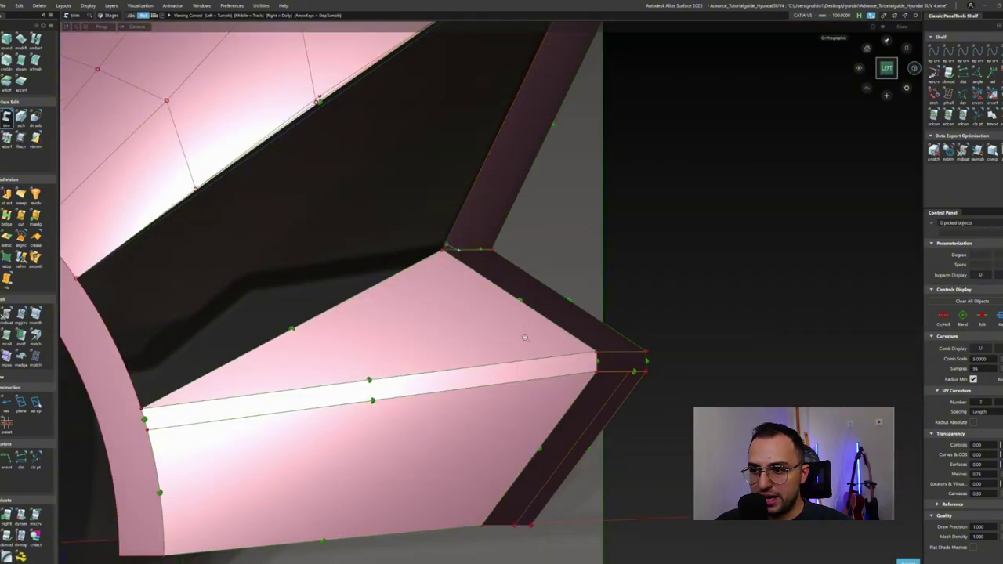
pyautogui.moveTo(443, 352)
pyautogui.keyDown('alt'); pyautogui.keyDown('shift'); pyautogui.mouseDown()
pyautogui.moveTo(327, 392)
pyautogui.moveTo(494, 337)
pyautogui.mouseUp(); pyautogui.keyUp('shift'); pyautogui.keyUp('alt')
pyautogui.scroll(-10, 494, 336)
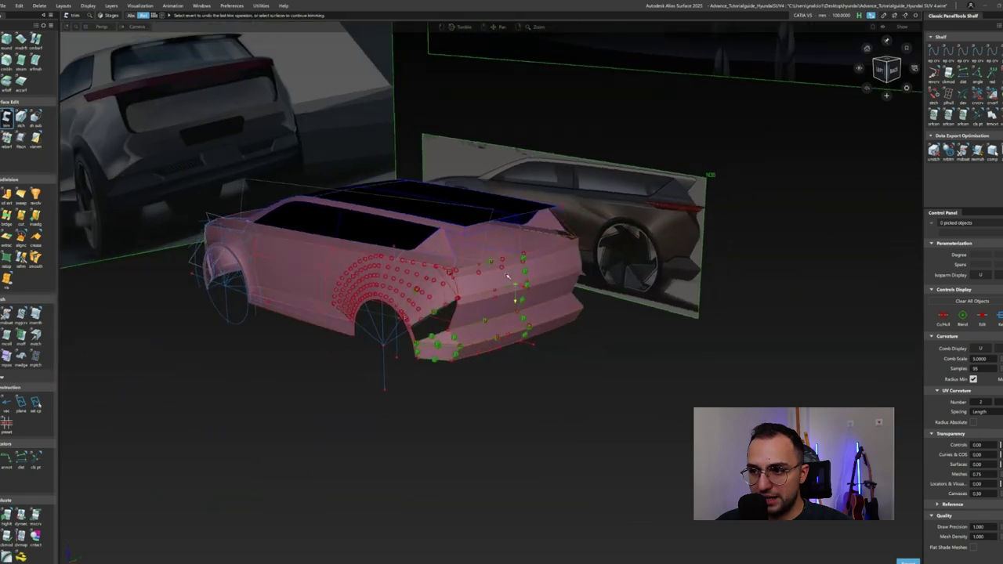
pyautogui.scroll(10, 672, 272)
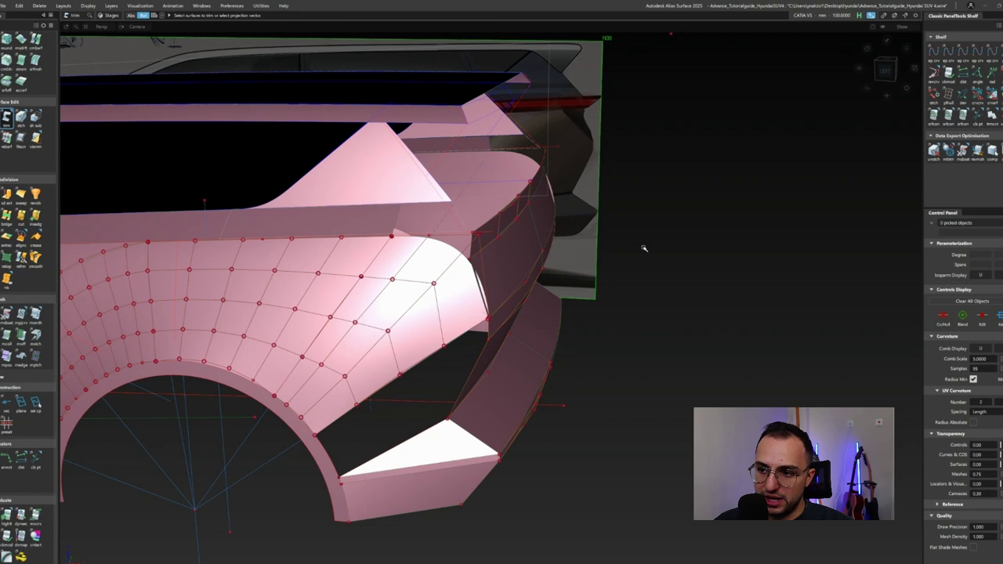
# Examine the rear quarter from the side, above and behind, comparing the new surfaces with the reference images.
pyautogui.keyDown('alt'); pyautogui.keyDown('shift'); pyautogui.moveTo(644, 248); pyautogui.dragTo(549, 259, button='right'); pyautogui.keyUp('shift'); pyautogui.keyUp('alt')
pyautogui.keyDown('alt'); pyautogui.keyDown('shift'); pyautogui.moveTo(548, 259); pyautogui.dragTo(486, 271); pyautogui.keyUp('shift'); pyautogui.keyUp('alt')
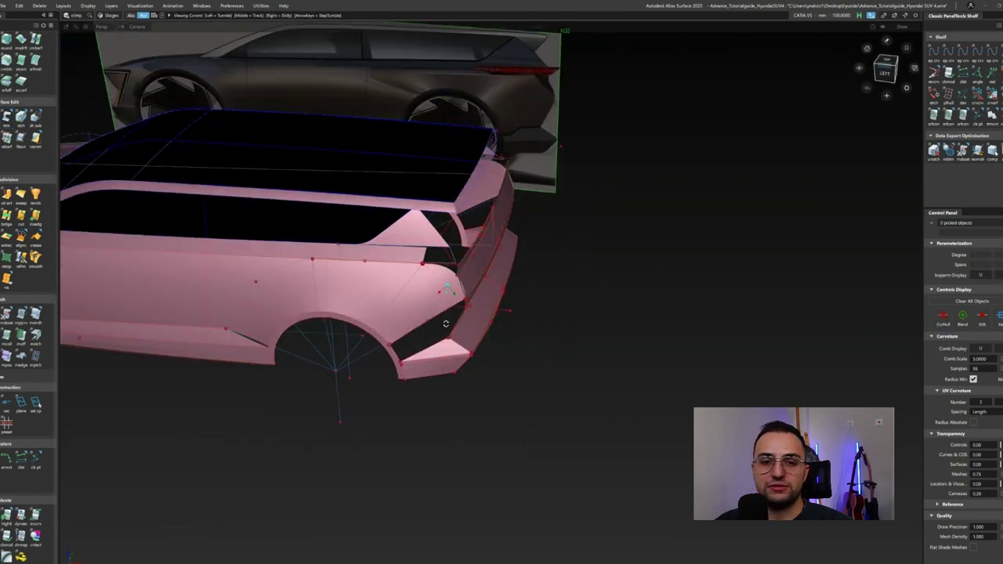
pyautogui.keyDown('alt'); pyautogui.keyDown('shift'); pyautogui.moveTo(486, 270); pyautogui.dragTo(450, 279, button='right'); pyautogui.keyUp('shift'); pyautogui.keyUp('alt')
pyautogui.keyDown('alt'); pyautogui.keyDown('shift'); pyautogui.moveTo(451, 280); pyautogui.dragTo(121, 259); pyautogui.keyUp('shift'); pyautogui.keyUp('alt')
pyautogui.keyDown('alt'); pyautogui.keyDown('shift'); pyautogui.moveTo(120, 260); pyautogui.dragTo(388, 356, button='right'); pyautogui.keyUp('shift'); pyautogui.keyUp('alt')
pyautogui.keyDown('alt'); pyautogui.keyDown('shift'); pyautogui.moveTo(332, 357); pyautogui.dragTo(459, 376); pyautogui.keyUp('shift'); pyautogui.keyUp('alt')
pyautogui.keyDown('alt'); pyautogui.keyDown('shift'); pyautogui.moveTo(459, 377); pyautogui.dragTo(462, 357, button='right'); pyautogui.keyUp('shift'); pyautogui.keyUp('alt')
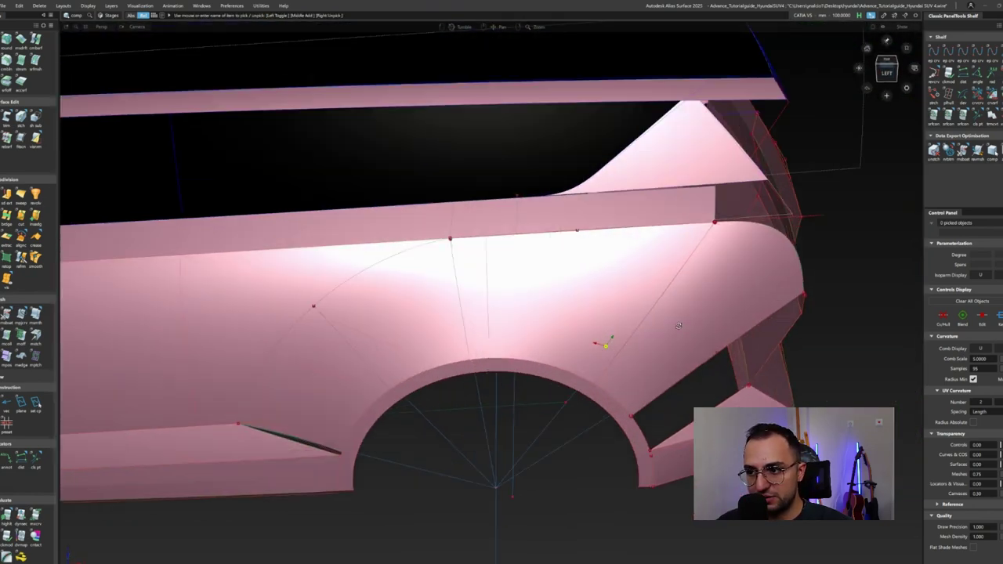
pyautogui.keyDown('alt'); pyautogui.keyDown('shift'); pyautogui.moveTo(462, 356); pyautogui.dragTo(465, 341); pyautogui.keyUp('shift'); pyautogui.keyUp('alt')
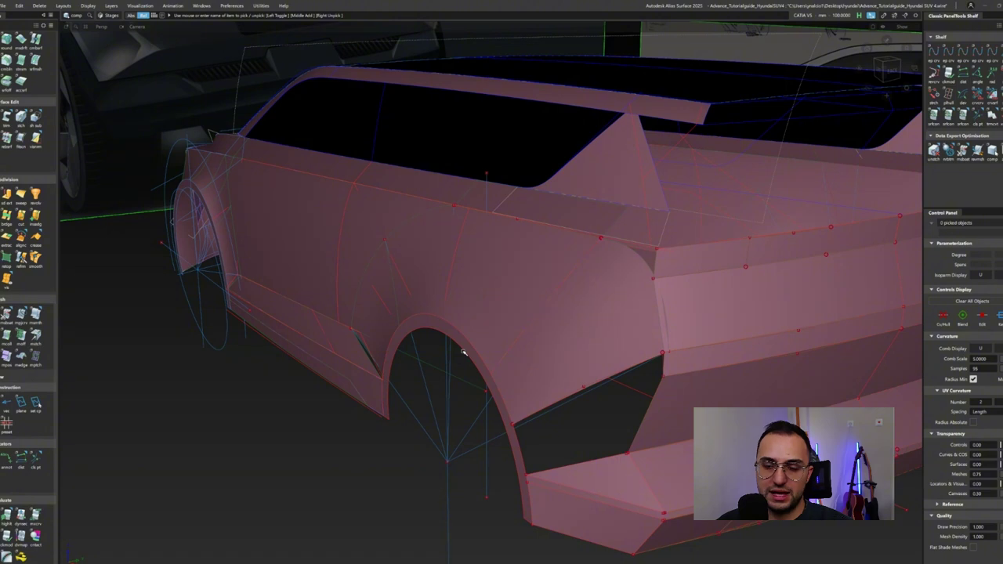
pyautogui.keyDown('alt'); pyautogui.keyDown('shift'); pyautogui.moveTo(643, 295); pyautogui.dragTo(640, 373, button='right'); pyautogui.keyUp('shift'); pyautogui.keyUp('alt')
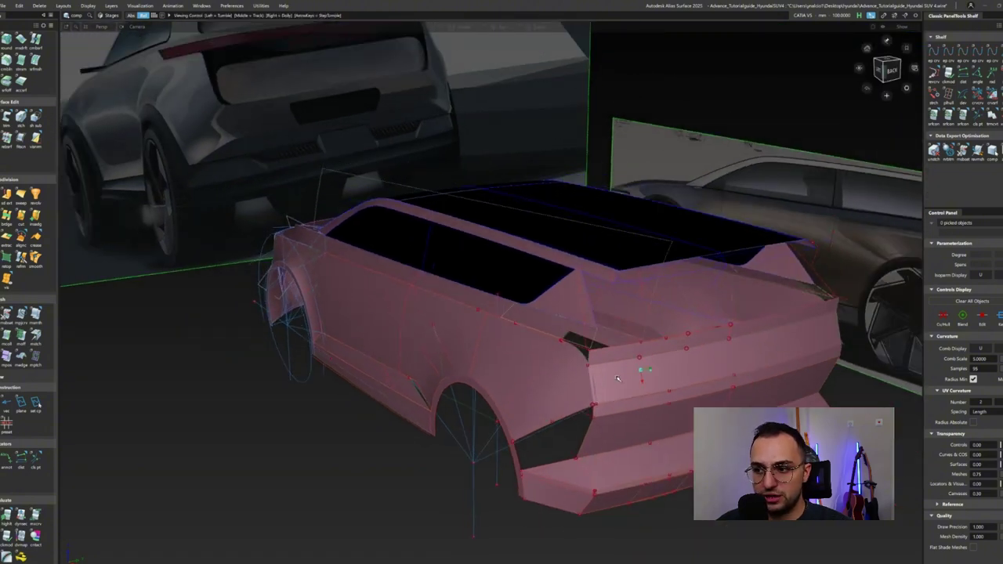
pyautogui.keyDown('alt'); pyautogui.keyDown('shift'); pyautogui.moveTo(617, 378); pyautogui.dragTo(583, 367); pyautogui.keyUp('shift'); pyautogui.keyUp('alt')
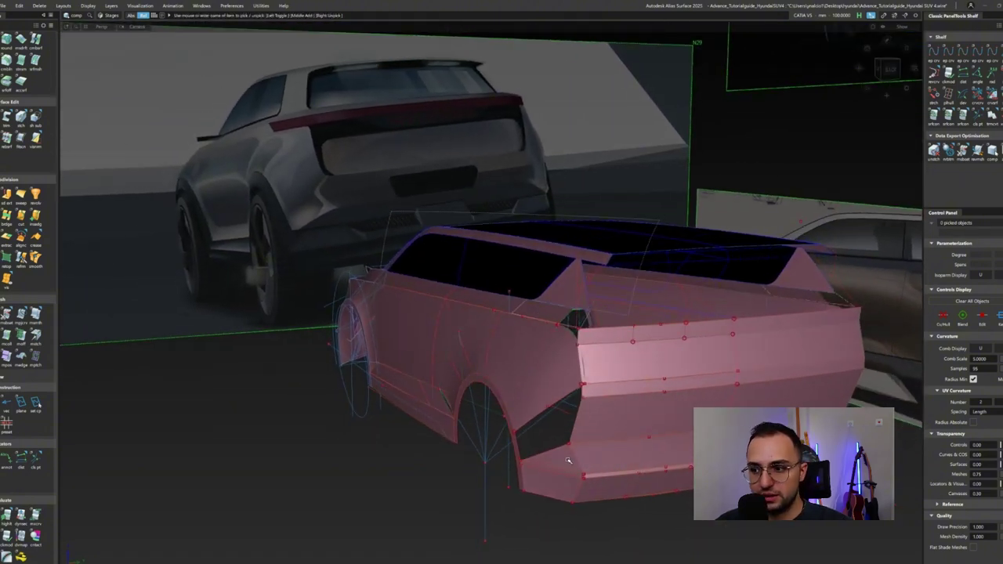
pyautogui.keyDown('alt'); pyautogui.keyDown('shift'); pyautogui.moveTo(653, 387); pyautogui.dragTo(643, 384); pyautogui.keyUp('shift'); pyautogui.keyUp('alt')
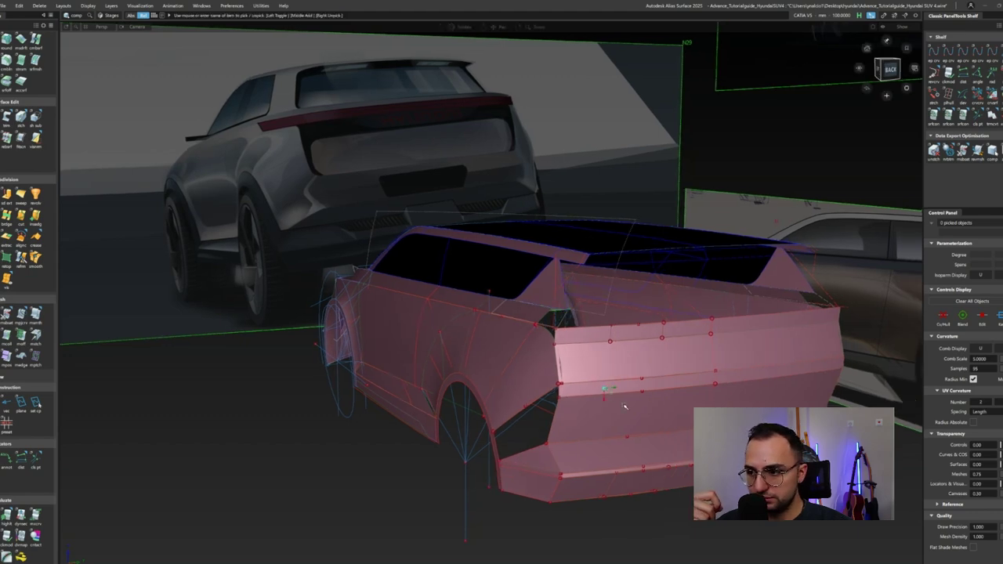
pyautogui.keyDown('alt'); pyautogui.keyDown('shift'); pyautogui.moveTo(643, 384); pyautogui.dragTo(640, 333, button='right'); pyautogui.keyUp('shift'); pyautogui.keyUp('alt')
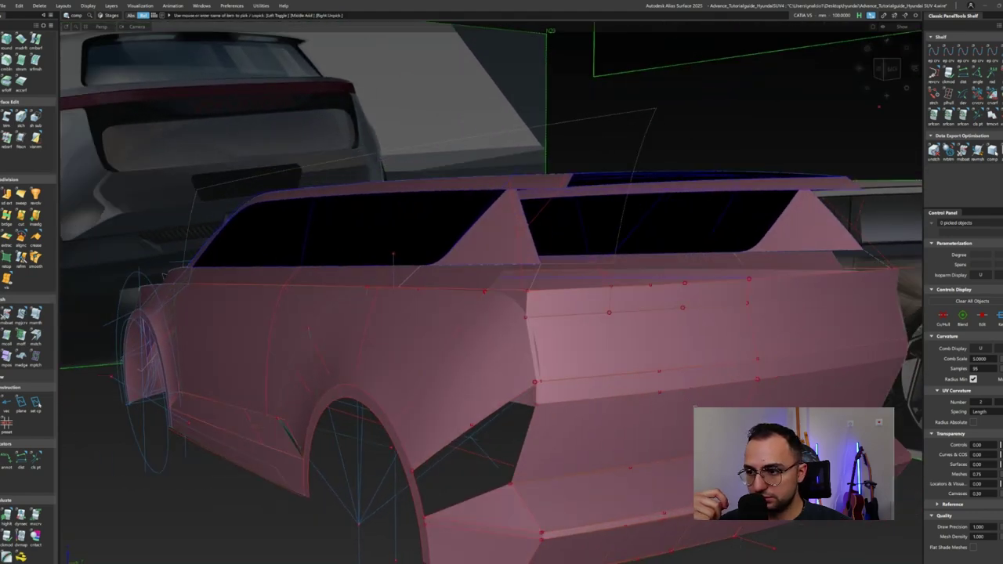
# Align the upper rear panel's lower edge to the upper edge of the strip below it with G0 continuity.
pyautogui.click(674, 397)
pyautogui.keyDown('alt'); pyautogui.keyDown('shift'); pyautogui.moveTo(565, 372); pyautogui.dragTo(464, 374); pyautogui.keyUp('shift'); pyautogui.keyUp('alt')
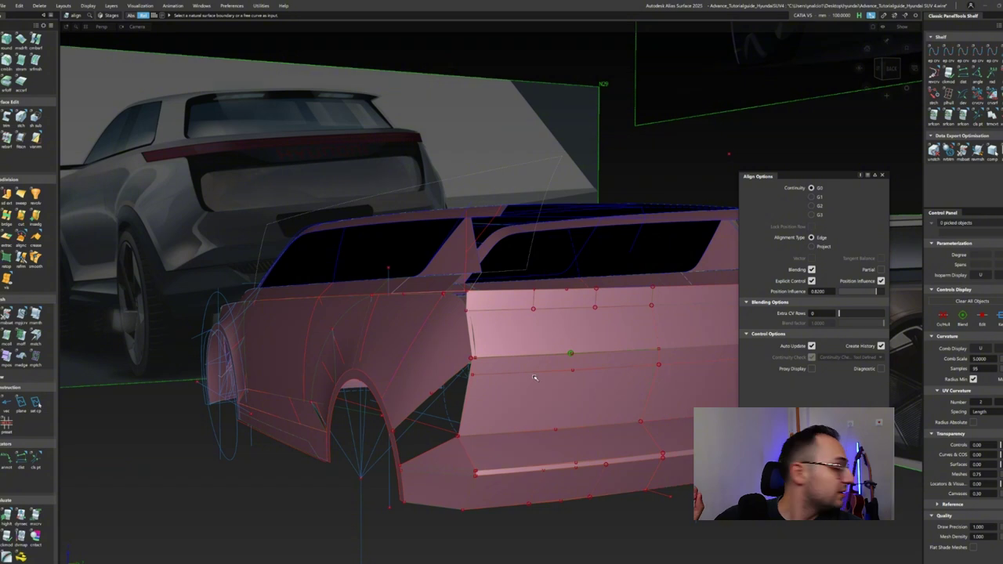
pyautogui.click(563, 353)
pyautogui.rightClick(563, 362)
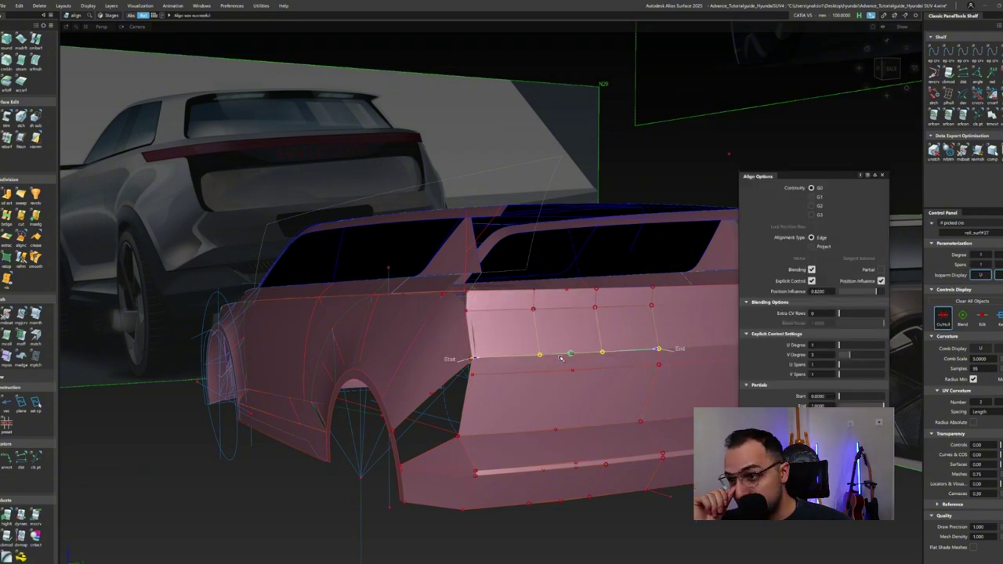
# Lower the edge shared by the upper rear panel and the strip below it, and display that strip's control vertices.
pyautogui.moveTo(556, 407); pyautogui.dragTo(618, 393)
pyautogui.keyDown('ctrl'); pyautogui.keyDown('shift'); pyautogui.moveTo(609, 358); pyautogui.dragTo(600, 404); pyautogui.keyUp('shift'); pyautogui.keyUp('ctrl')
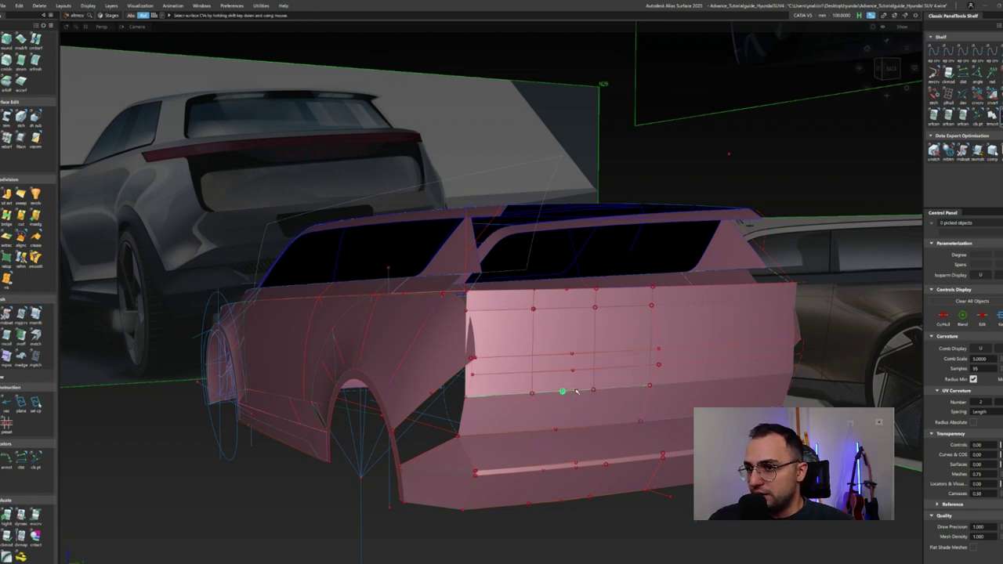
pyautogui.click(573, 395)
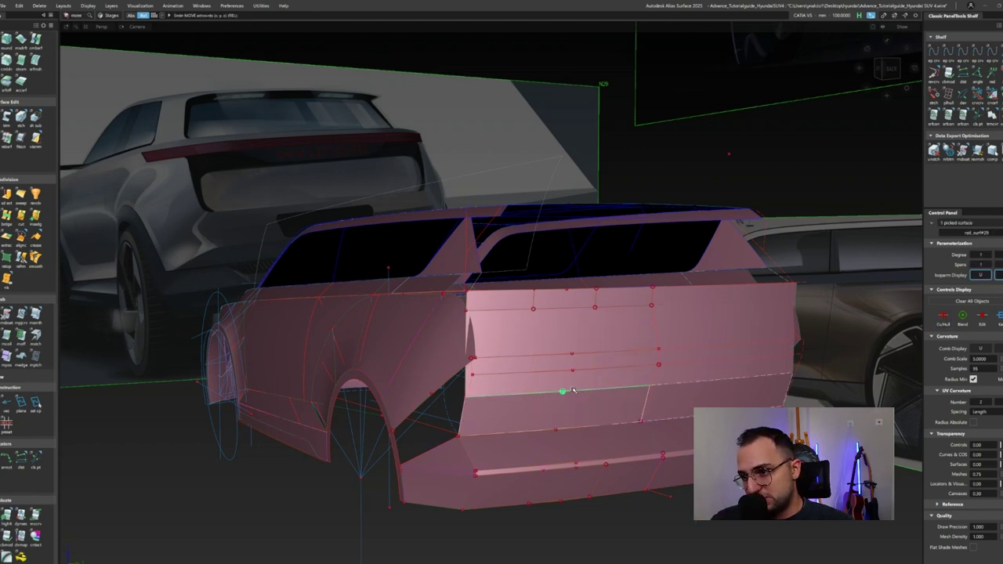
pyautogui.moveTo(585, 526); pyautogui.dragTo(591, 445)
pyautogui.click(605, 408)
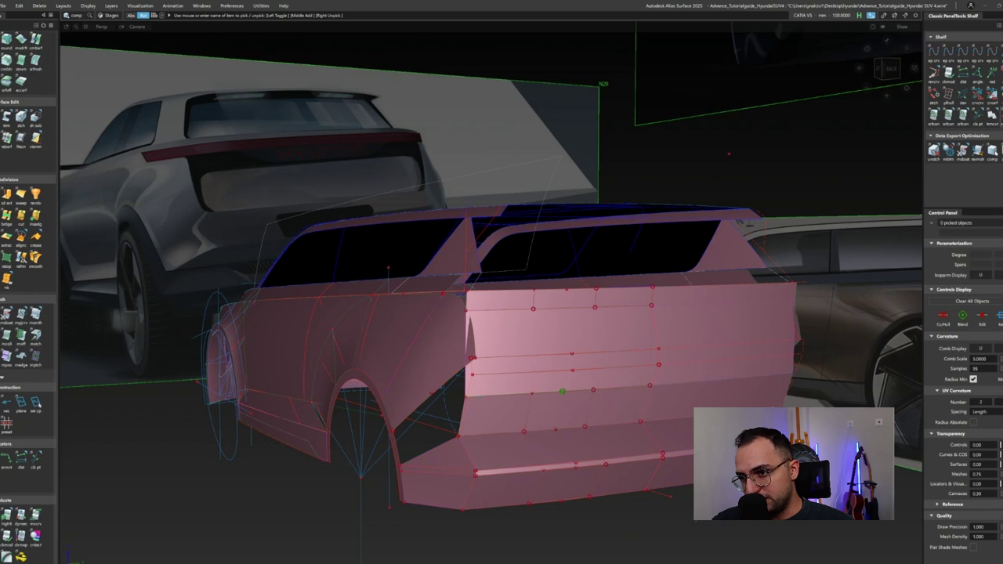
# Shift the upper row of control vertices on the lower rear strip along the car's length to refine the rear profile.
pyautogui.keyDown('ctrl'); pyautogui.keyDown('shift'); pyautogui.moveTo(596, 401); pyautogui.dragTo(578, 392); pyautogui.keyUp('shift'); pyautogui.keyUp('ctrl')
pyautogui.click(555, 246)
pyautogui.click(570, 393)
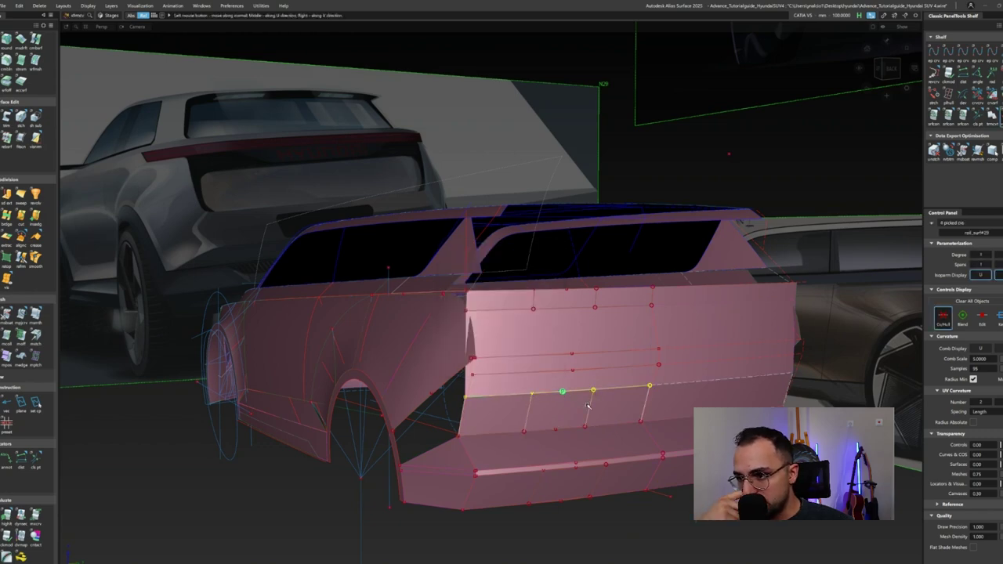
pyautogui.keyDown('ctrl'); pyautogui.keyDown('shift'); pyautogui.click(587, 405); pyautogui.keyUp('shift'); pyautogui.keyUp('ctrl')
pyautogui.keyDown('alt'); pyautogui.keyDown('shift'); pyautogui.moveTo(651, 522); pyautogui.dragTo(619, 515); pyautogui.keyUp('shift'); pyautogui.keyUp('alt')
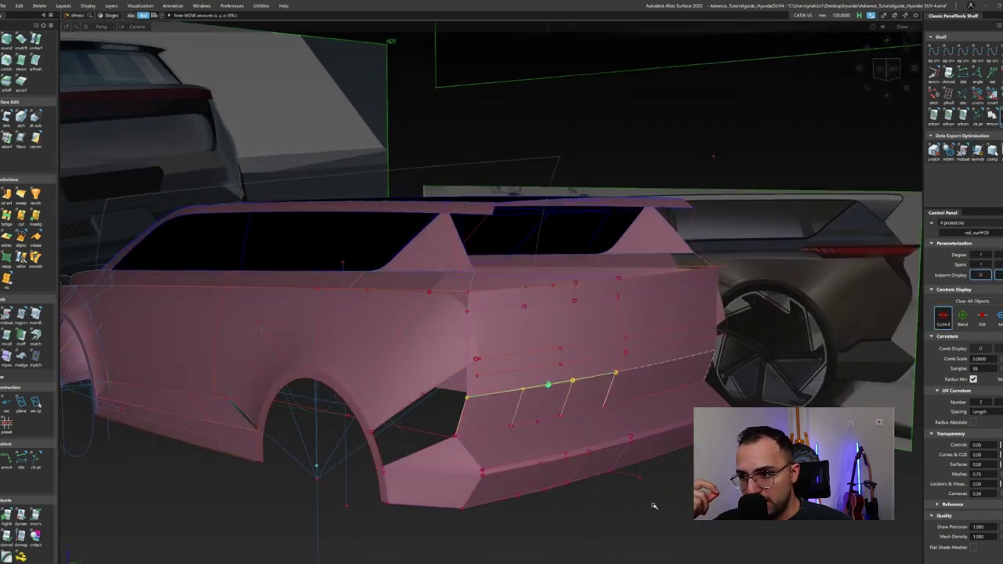
pyautogui.keyDown('ctrl'); pyautogui.keyDown('shift'); pyautogui.click(494, 496); pyautogui.keyUp('shift'); pyautogui.keyUp('ctrl')
pyautogui.moveTo(494, 496); pyautogui.dragTo(729, 541)
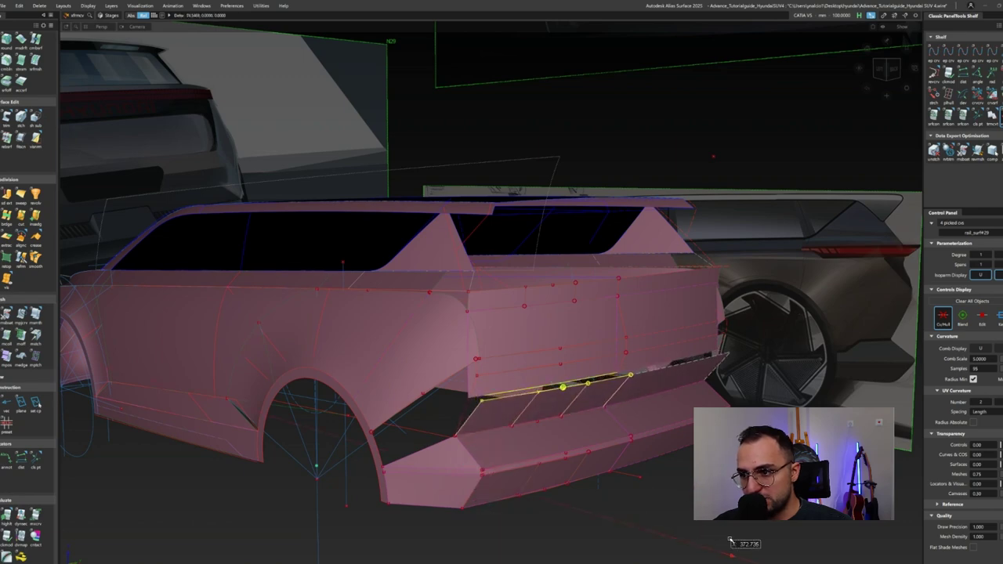
pyautogui.keyDown('alt'); pyautogui.keyDown('shift'); pyautogui.moveTo(651, 438); pyautogui.dragTo(549, 389); pyautogui.keyUp('shift'); pyautogui.keyUp('alt')
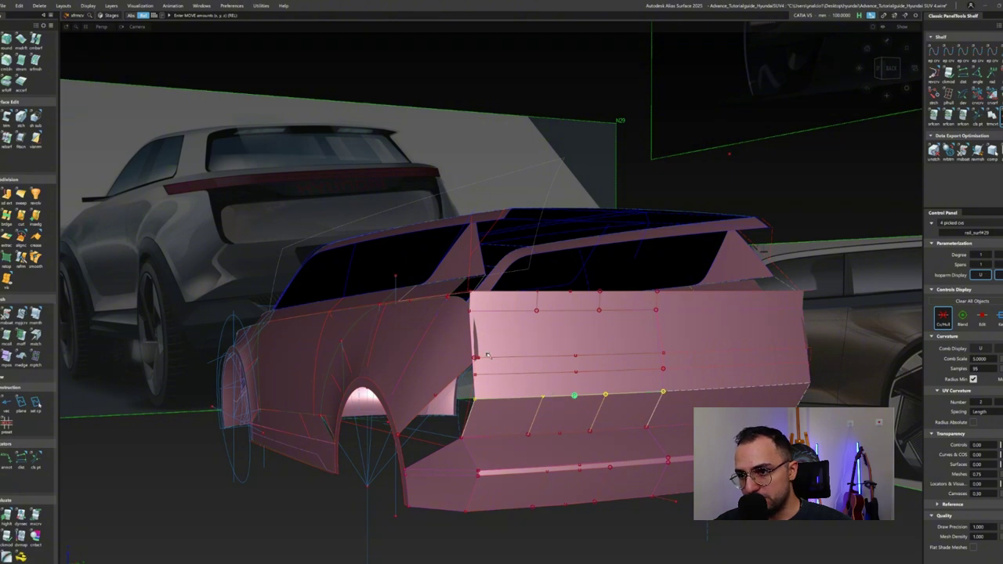
# Align the top edge of the upper rear panel to the surface boundary above it.
pyautogui.keyDown('alt'); pyautogui.keyDown('shift'); pyautogui.moveTo(486, 355); pyautogui.dragTo(742, 267); pyautogui.keyUp('shift'); pyautogui.keyUp('alt')
pyautogui.click(549, 302)
pyautogui.click(550, 300)
pyautogui.click(536, 280)
pyautogui.keyDown('alt'); pyautogui.keyDown('shift'); pyautogui.moveTo(535, 280); pyautogui.dragTo(400, 446); pyautogui.keyUp('shift'); pyautogui.keyUp('alt')
# Draw an edit point curve from the rear strip's corner to the wheel arch and fill the area below with a Square surface.
pyautogui.keyDown('alt'); pyautogui.keyDown('shift'); pyautogui.moveTo(680, 248); pyautogui.dragTo(402, 268); pyautogui.keyUp('shift'); pyautogui.keyUp('alt')
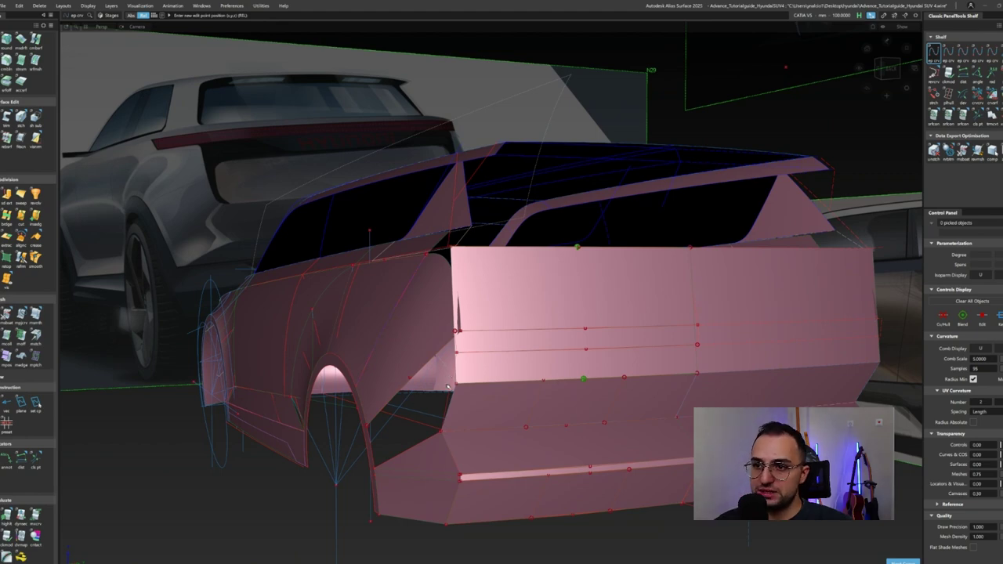
pyautogui.keyDown('alt'); pyautogui.keyDown('shift'); pyautogui.moveTo(363, 436); pyautogui.dragTo(351, 458); pyautogui.keyUp('shift'); pyautogui.keyUp('alt')
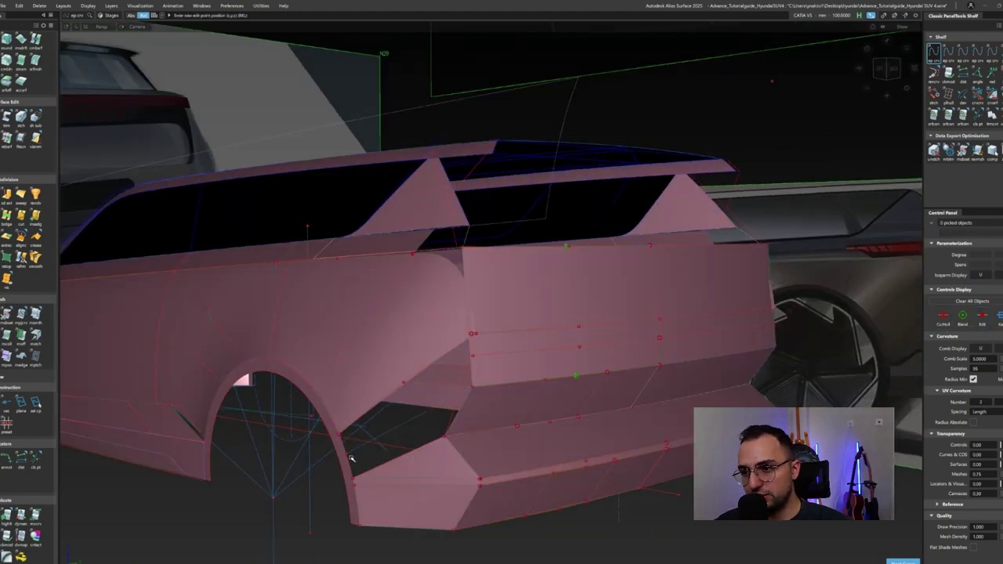
pyautogui.press('s')
pyautogui.click(352, 454)
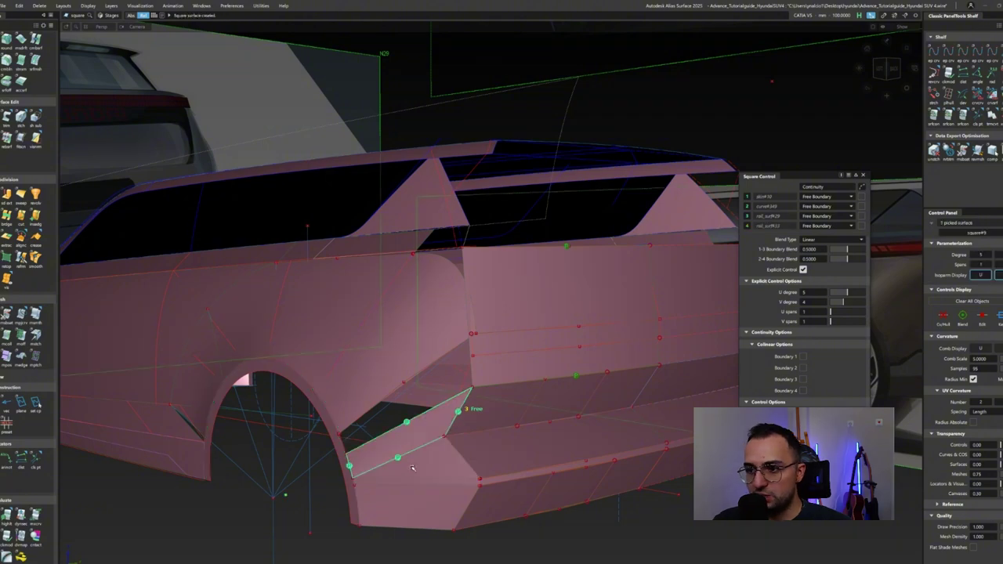
# Bridge the new patch and the side panel with a Freeform Blend using G0 Position, G2 Curvature and Edge align at both ends.
pyautogui.keyDown('alt'); pyautogui.keyDown('shift'); pyautogui.moveTo(369, 451); pyautogui.dragTo(343, 439); pyautogui.keyUp('shift'); pyautogui.keyUp('alt')
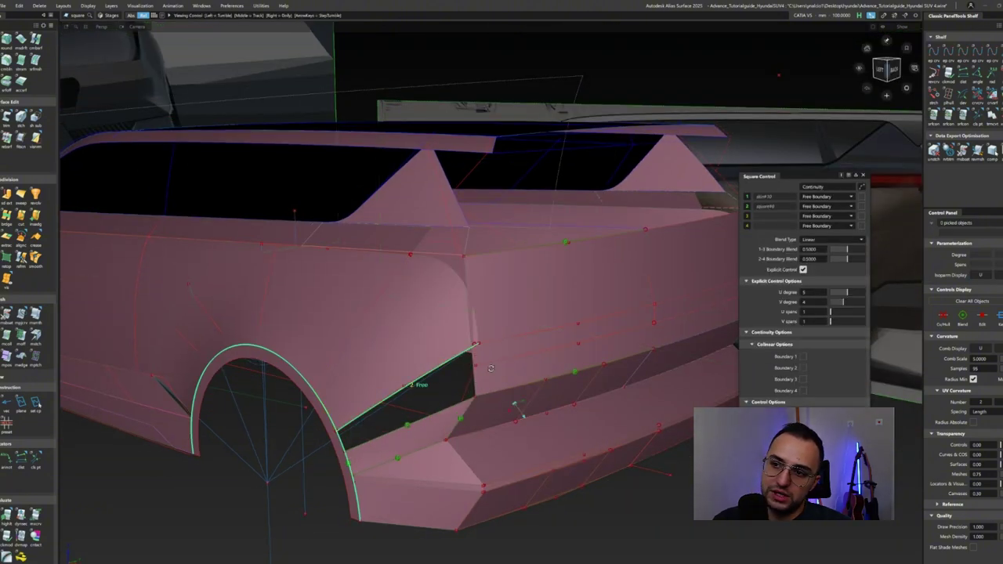
pyautogui.keyDown('alt'); pyautogui.keyDown('shift'); pyautogui.moveTo(491, 368); pyautogui.dragTo(421, 361); pyautogui.keyUp('shift'); pyautogui.keyUp('alt')
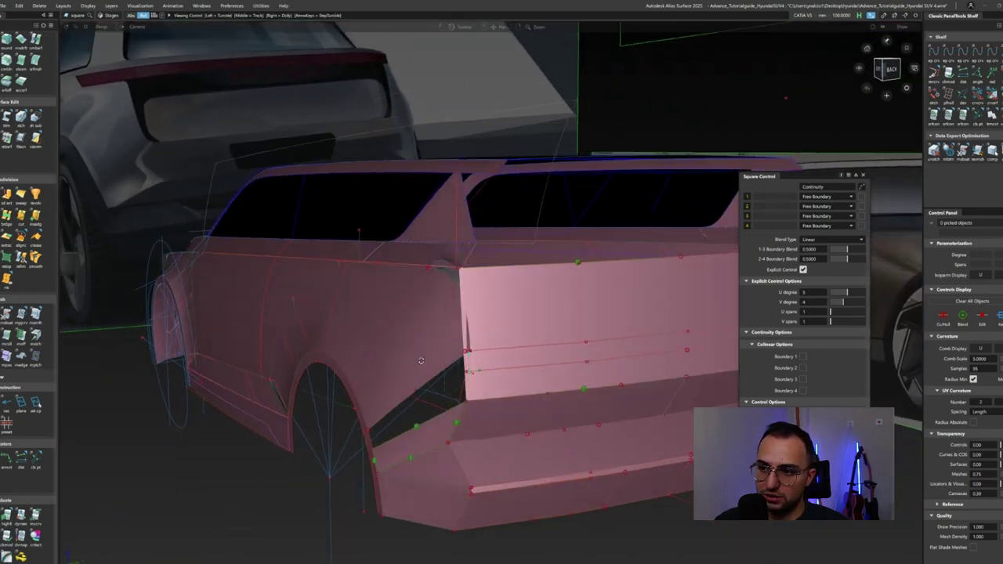
pyautogui.keyDown('ctrl'); pyautogui.keyDown('shift'); pyautogui.moveTo(421, 360); pyautogui.dragTo(427, 424, button='right'); pyautogui.keyUp('shift'); pyautogui.keyUp('ctrl')
pyautogui.click(462, 381)
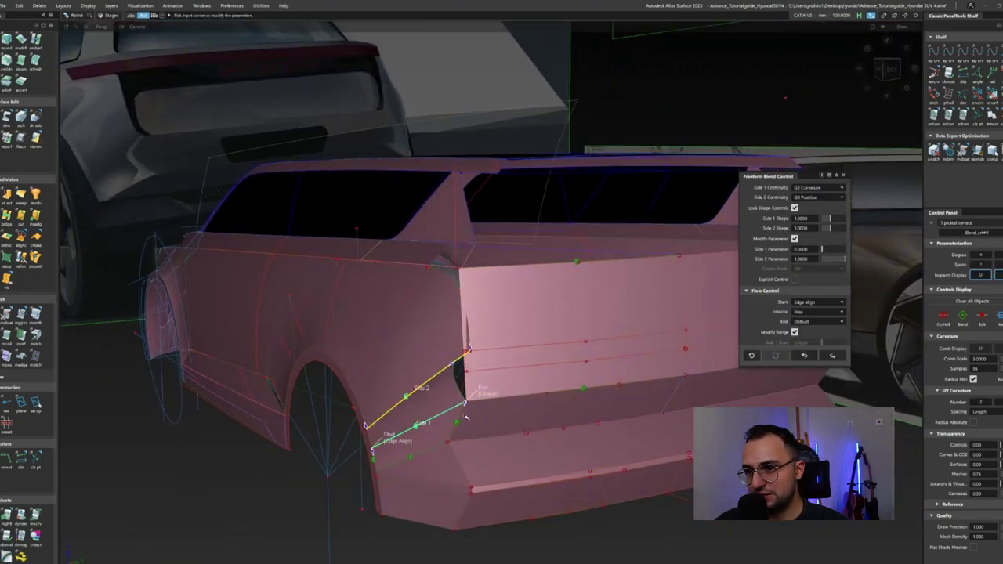
pyautogui.moveTo(494, 401)
pyautogui.keyDown('alt'); pyautogui.keyDown('shift'); pyautogui.mouseDown()
pyautogui.moveTo(478, 392)
pyautogui.moveTo(498, 373)
pyautogui.moveTo(502, 408)
pyautogui.mouseUp(); pyautogui.keyUp('shift'); pyautogui.keyUp('alt')
pyautogui.click(812, 197)
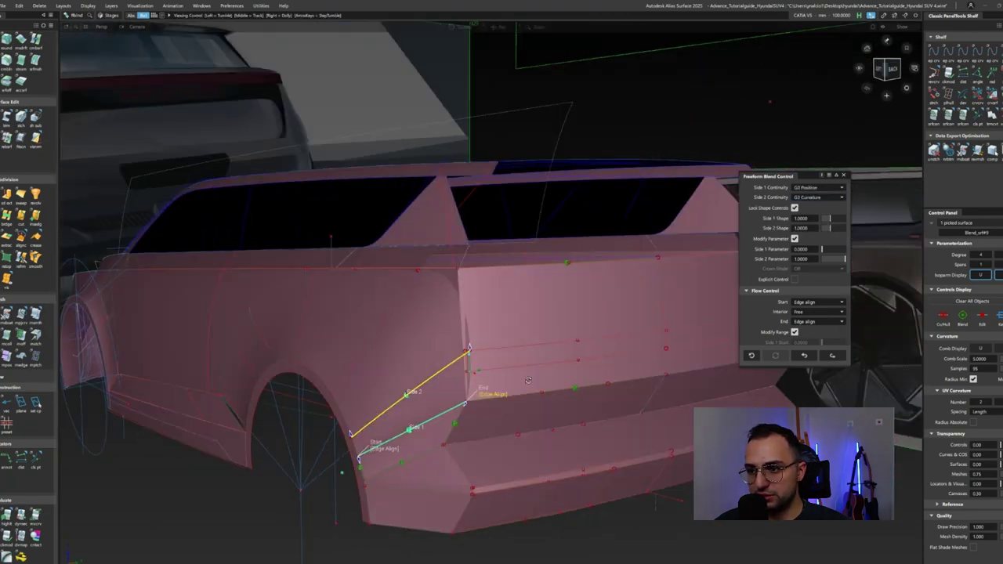
pyautogui.moveTo(502, 408)
pyautogui.keyDown('alt'); pyautogui.keyDown('shift'); pyautogui.mouseDown(button='right')
pyautogui.moveTo(515, 435)
pyautogui.moveTo(486, 451)
pyautogui.mouseUp(button='right'); pyautogui.keyUp('shift'); pyautogui.keyUp('alt')
# Pull the outer side edges of the rear panel and lower strips inward with Extend, accepting removal of their construction history.
pyautogui.keyDown('alt'); pyautogui.keyDown('shift'); pyautogui.moveTo(486, 451); pyautogui.dragTo(421, 486); pyautogui.keyUp('shift'); pyautogui.keyUp('alt')
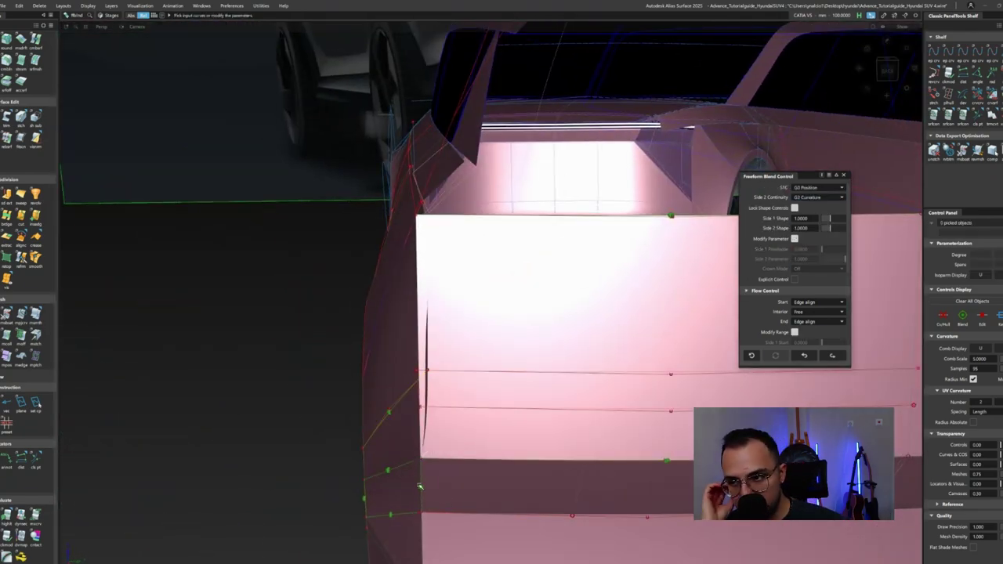
pyautogui.click(421, 486)
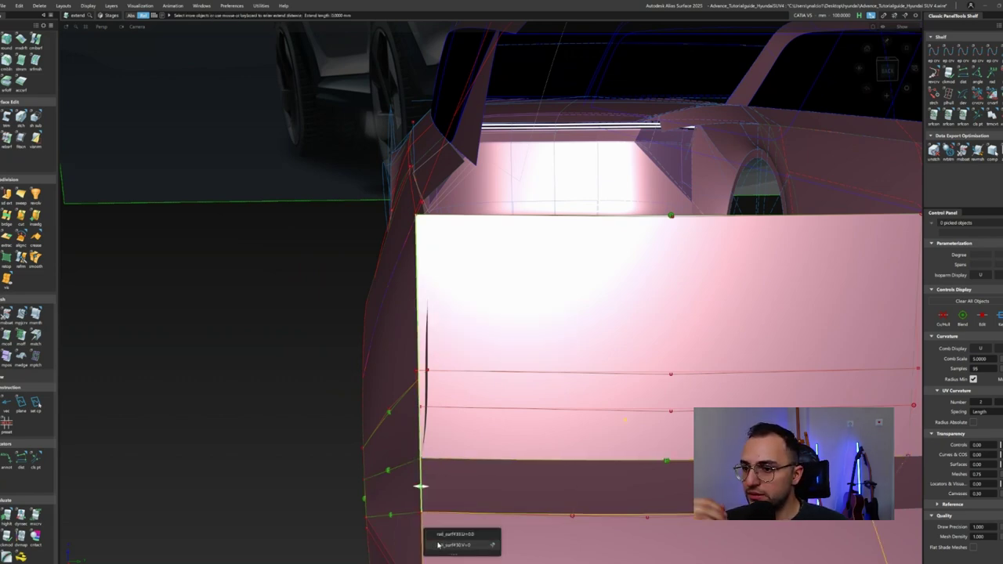
pyautogui.press('Return')
pyautogui.moveTo(421, 486)
pyautogui.keyDown('alt'); pyautogui.keyDown('shift'); pyautogui.mouseDown(button='right')
pyautogui.moveTo(407, 470)
pyautogui.moveTo(409, 487)
pyautogui.mouseUp(button='right'); pyautogui.keyUp('shift'); pyautogui.keyUp('alt')
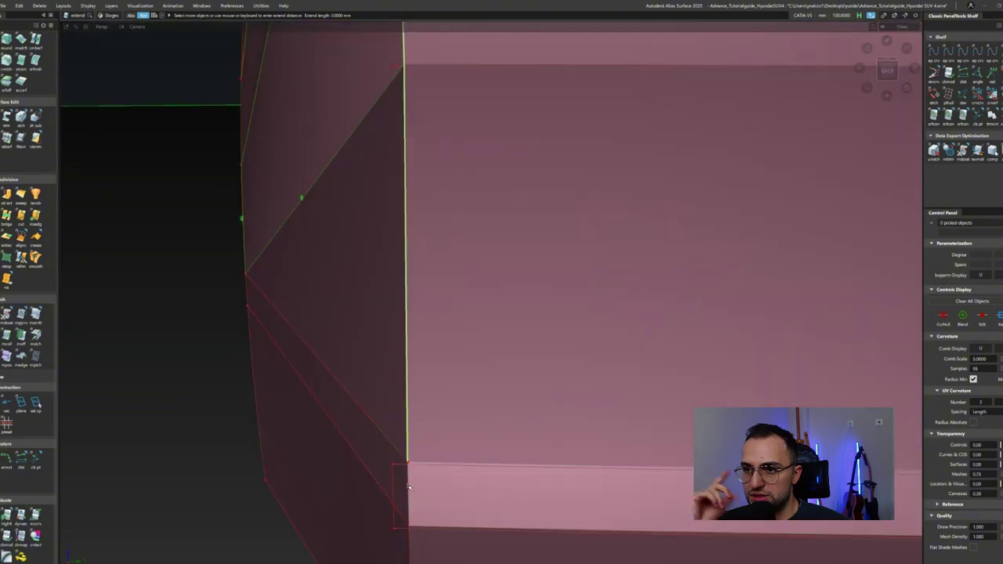
pyautogui.click(454, 551)
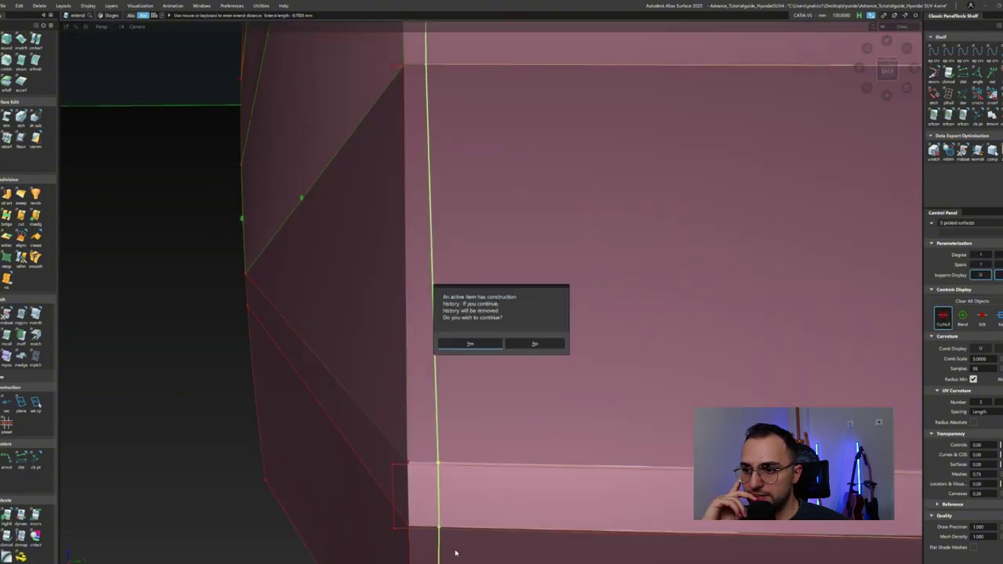
pyautogui.press('Return')
pyautogui.keyDown('alt'); pyautogui.keyDown('shift'); pyautogui.moveTo(454, 501); pyautogui.dragTo(427, 317, button='right'); pyautogui.keyUp('shift'); pyautogui.keyUp('alt')
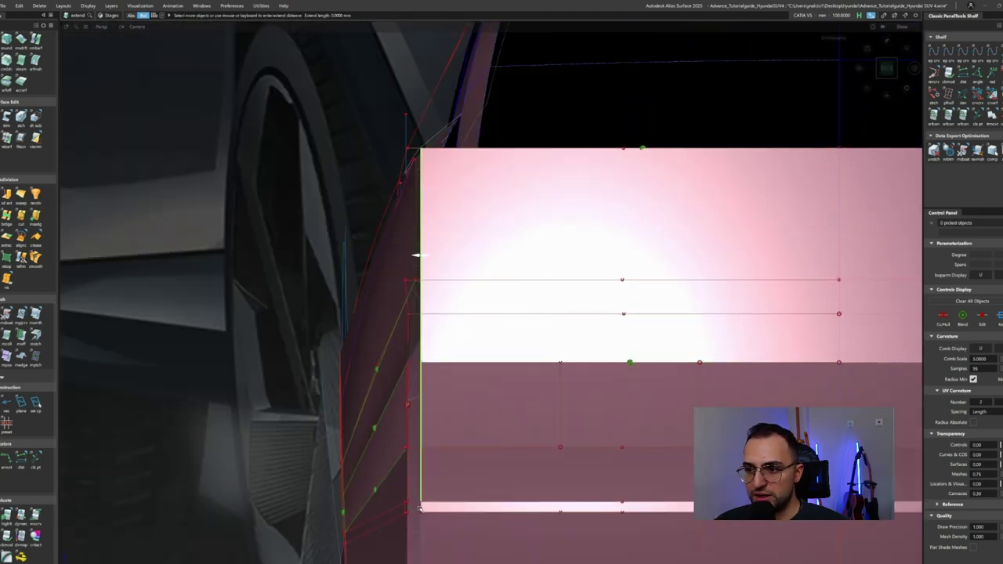
pyautogui.keyDown('alt'); pyautogui.keyDown('shift'); pyautogui.moveTo(420, 509); pyautogui.dragTo(427, 472, button='right'); pyautogui.keyUp('shift'); pyautogui.keyUp('alt')
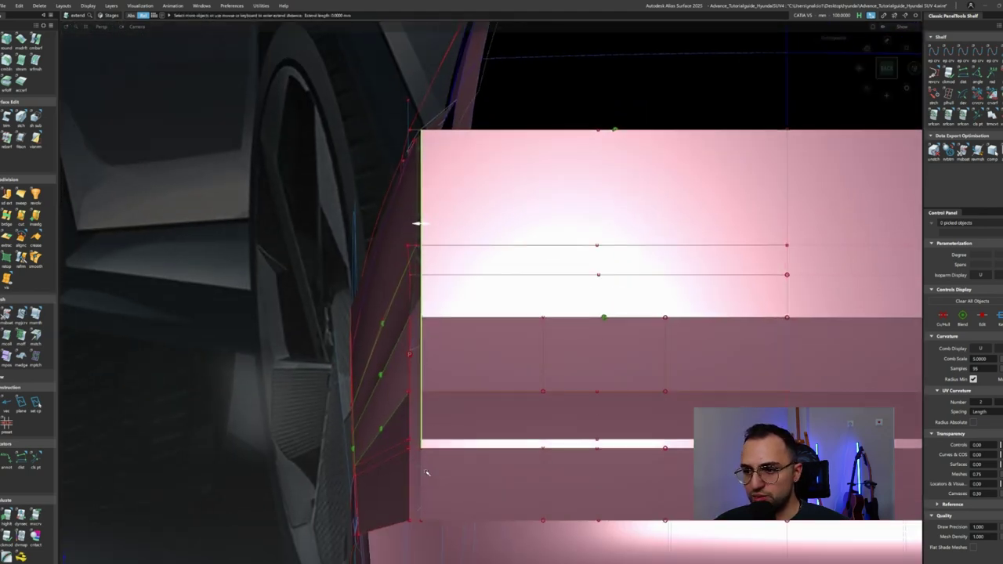
pyautogui.click(418, 175)
pyautogui.keyDown('alt'); pyautogui.keyDown('shift'); pyautogui.moveTo(466, 314); pyautogui.dragTo(407, 345); pyautogui.keyUp('shift'); pyautogui.keyUp('alt')
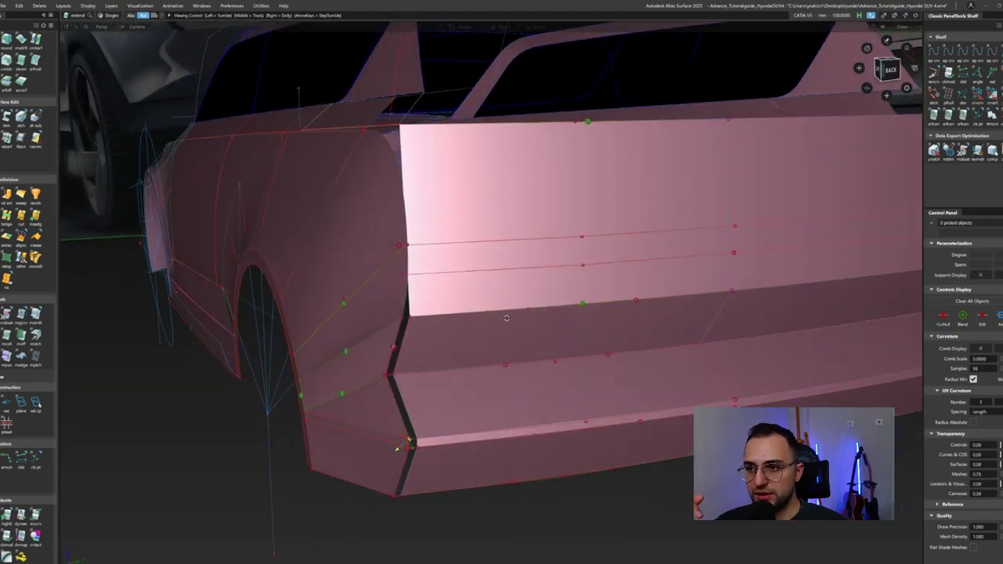
# Align the rear edge of the Square corner patch to the shortened rear strip with G0, U degree 5 and V degree 1.
pyautogui.click(406, 345)
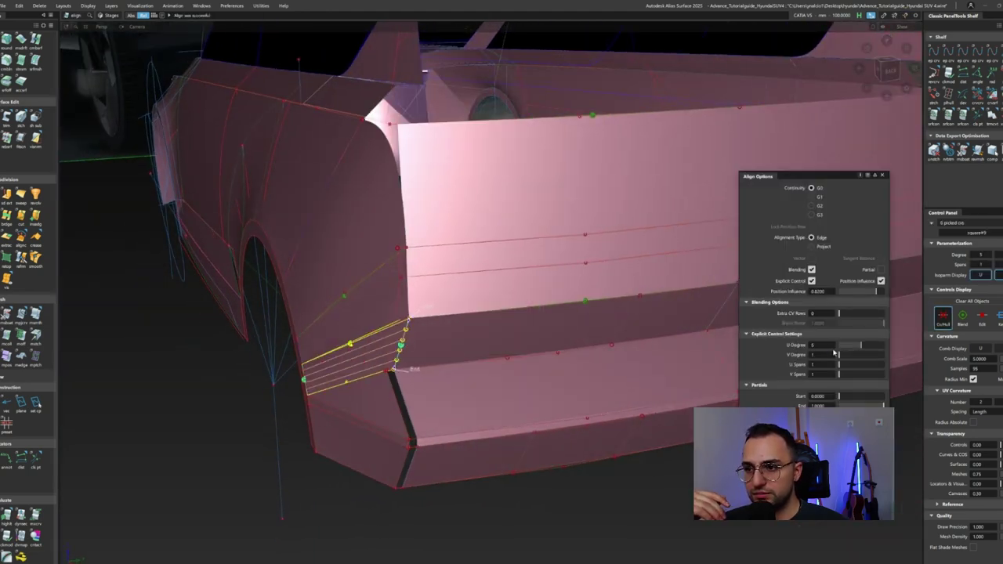
pyautogui.keyDown('alt'); pyautogui.keyDown('shift'); pyautogui.moveTo(502, 376); pyautogui.dragTo(411, 415); pyautogui.keyUp('shift'); pyautogui.keyUp('alt')
pyautogui.click(412, 415)
# Delete the triangular corner surface and align the two patches below it to the rear strips with G0 and V degree 1.
pyautogui.scroll(5, 391, 399)
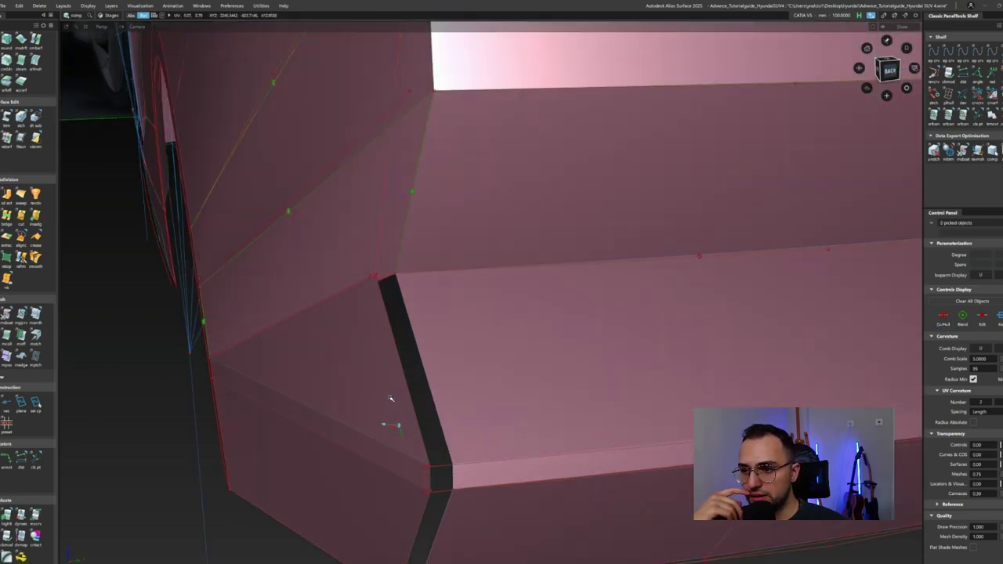
pyautogui.click(389, 402)
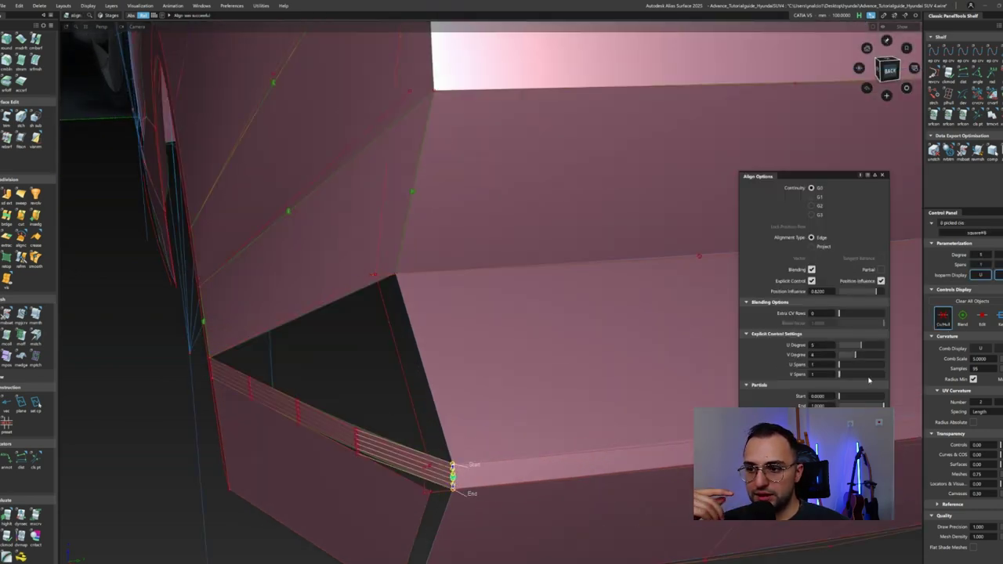
pyautogui.moveTo(855, 354); pyautogui.dragTo(839, 354)
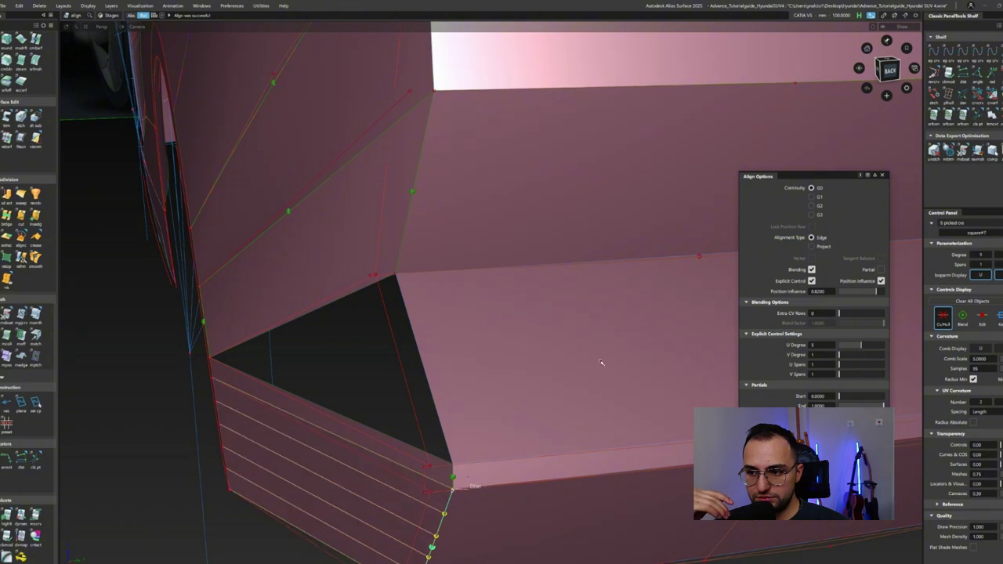
# Sweep a Rail surface from the rear strip's outer edge along the corner patch's lower edge and project the narrow band's upper edge onto it.
pyautogui.hotkey('ctrl', 'r')
pyautogui.click(351, 298)
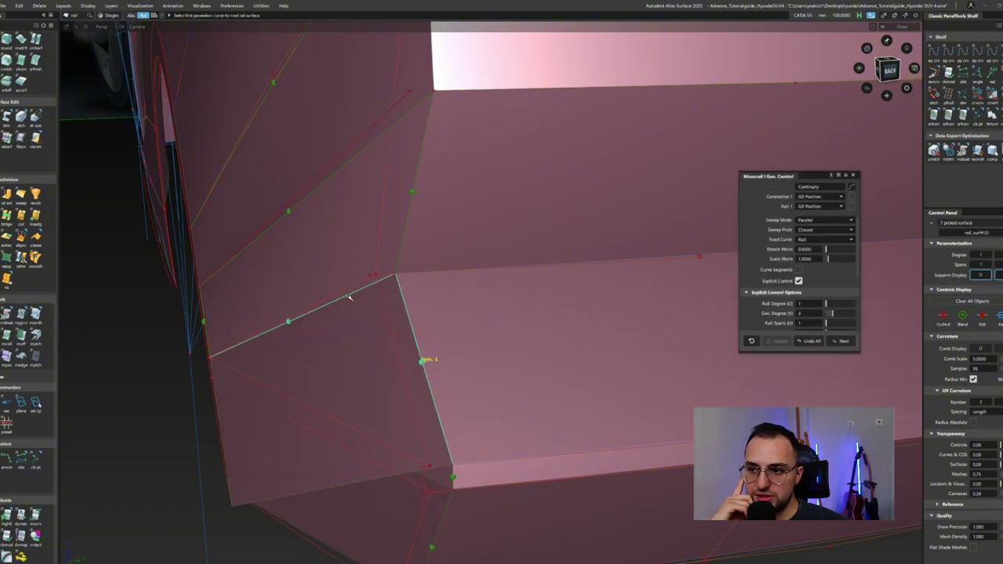
pyautogui.press('Escape')
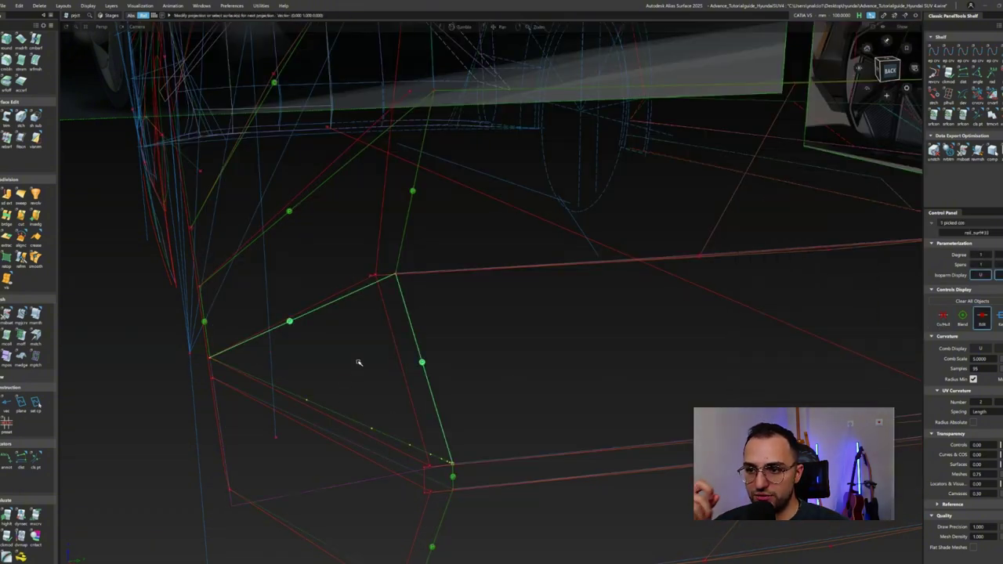
pyautogui.hotkey('ctrl', '4')
# Align the shared edge between the rear-corner blend surface and the patch below it.
pyautogui.moveTo(372, 392)
pyautogui.keyDown('alt'); pyautogui.keyDown('shift'); pyautogui.mouseDown()
pyautogui.moveTo(313, 462)
pyautogui.moveTo(448, 230)
pyautogui.moveTo(558, 388)
pyautogui.moveTo(688, 405)
pyautogui.moveTo(356, 472)
pyautogui.moveTo(368, 478)
pyautogui.moveTo(334, 400)
pyautogui.moveTo(460, 398)
pyautogui.moveTo(315, 432)
pyautogui.moveTo(277, 395)
pyautogui.moveTo(510, 403)
pyautogui.moveTo(495, 407)
pyautogui.moveTo(682, 363)
pyautogui.moveTo(689, 370)
pyautogui.moveTo(639, 402)
pyautogui.moveTo(649, 413)
pyautogui.moveTo(621, 353)
pyautogui.mouseUp(); pyautogui.keyUp('shift'); pyautogui.keyUp('alt')
pyautogui.click(705, 360)
pyautogui.click(649, 413)
pyautogui.hotkey('alt', 'a')
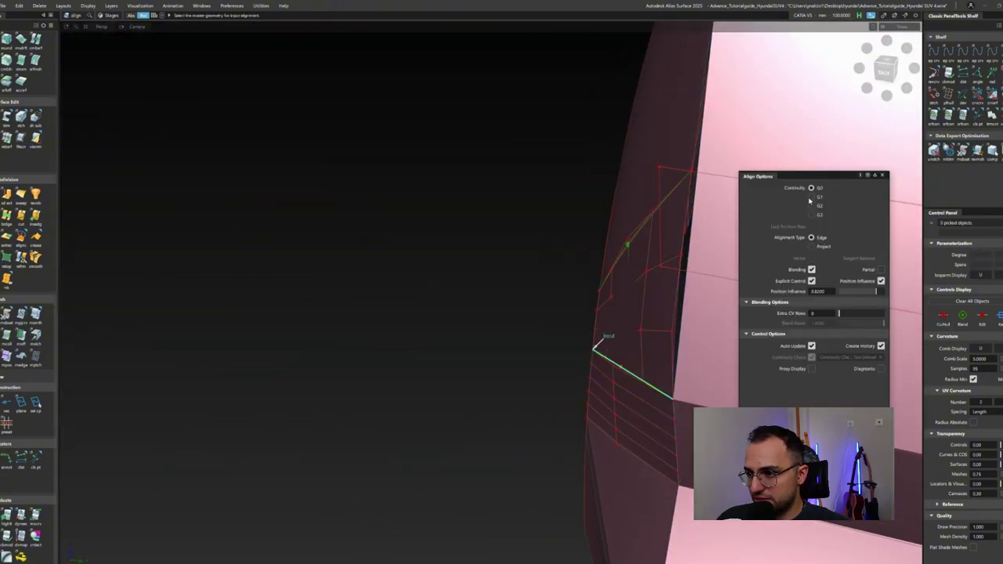
pyautogui.click(613, 379)
pyautogui.keyDown('alt'); pyautogui.keyDown('shift'); pyautogui.moveTo(819, 189); pyautogui.dragTo(770, 286); pyautogui.keyUp('shift'); pyautogui.keyUp('alt')
pyautogui.press('Escape')
# Check the completed rear corner against the side and rear reference images.
pyautogui.keyDown('alt'); pyautogui.keyDown('shift'); pyautogui.moveTo(714, 326); pyautogui.dragTo(591, 321); pyautogui.keyUp('shift'); pyautogui.keyUp('alt')
pyautogui.keyDown('alt'); pyautogui.keyDown('shift'); pyautogui.moveTo(536, 354); pyautogui.dragTo(574, 355); pyautogui.keyUp('shift'); pyautogui.keyUp('alt')
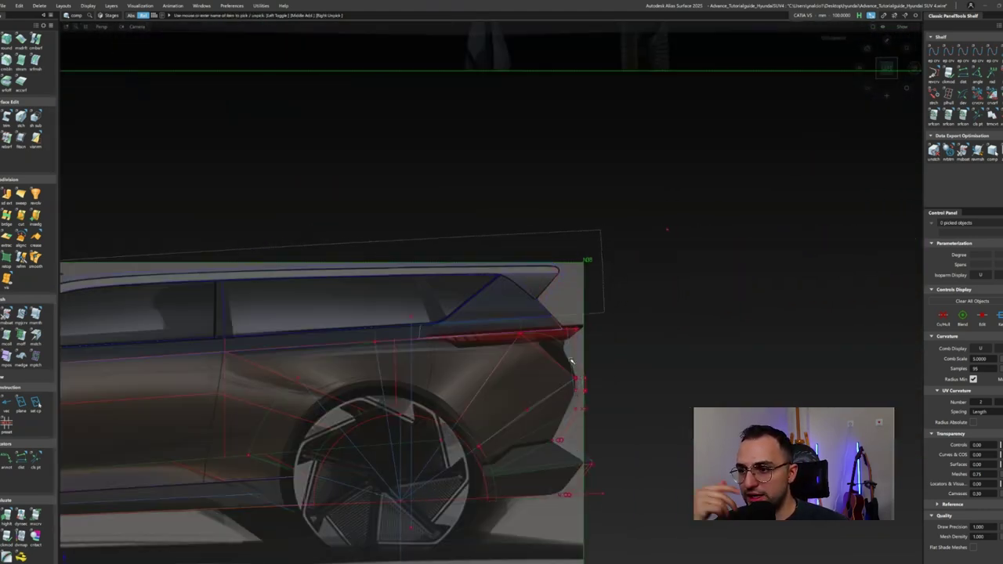
pyautogui.keyDown('alt'); pyautogui.keyDown('shift'); pyautogui.moveTo(572, 359); pyautogui.dragTo(510, 358, button='right'); pyautogui.keyUp('shift'); pyautogui.keyUp('alt')
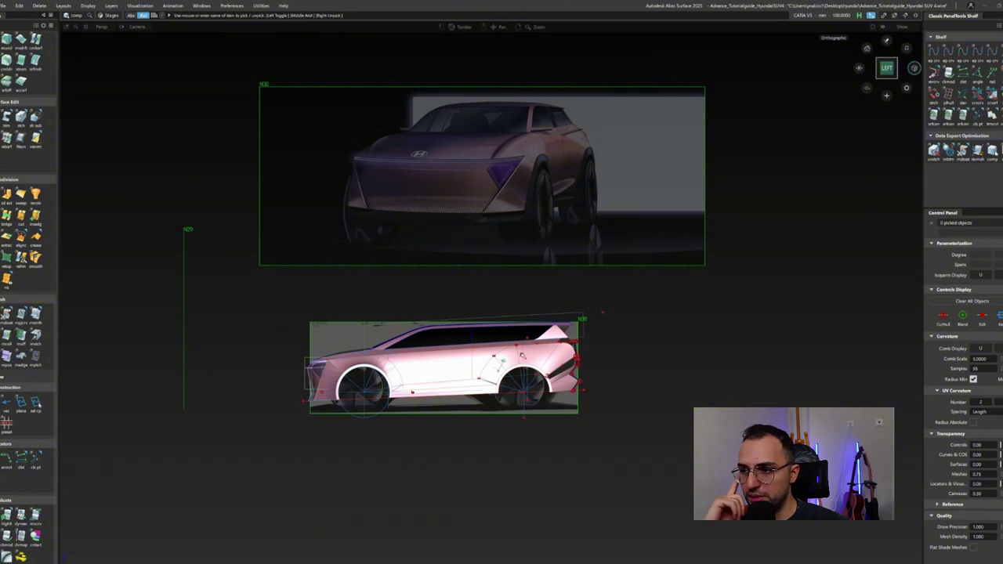
pyautogui.keyDown('alt'); pyautogui.keyDown('shift'); pyautogui.moveTo(525, 358); pyautogui.dragTo(481, 359); pyautogui.keyUp('shift'); pyautogui.keyUp('alt')
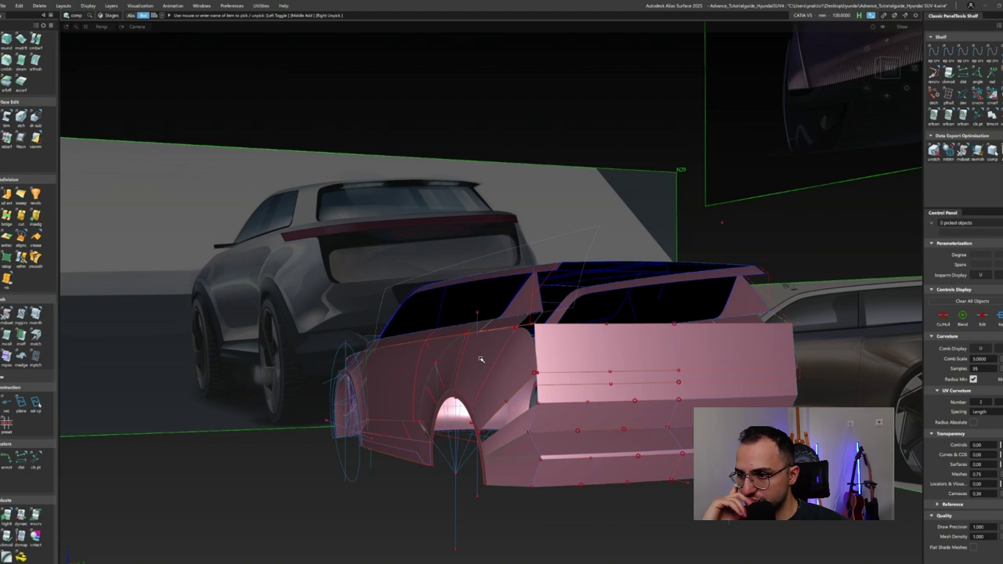
# Try to align the upper spoiler strip's front edge to the roof's rear edge with G0 continuity.
pyautogui.keyDown('alt'); pyautogui.keyDown('shift'); pyautogui.moveTo(481, 359); pyautogui.dragTo(635, 360); pyautogui.keyUp('shift'); pyautogui.keyUp('alt')
pyautogui.click(625, 349)
pyautogui.click(637, 355)
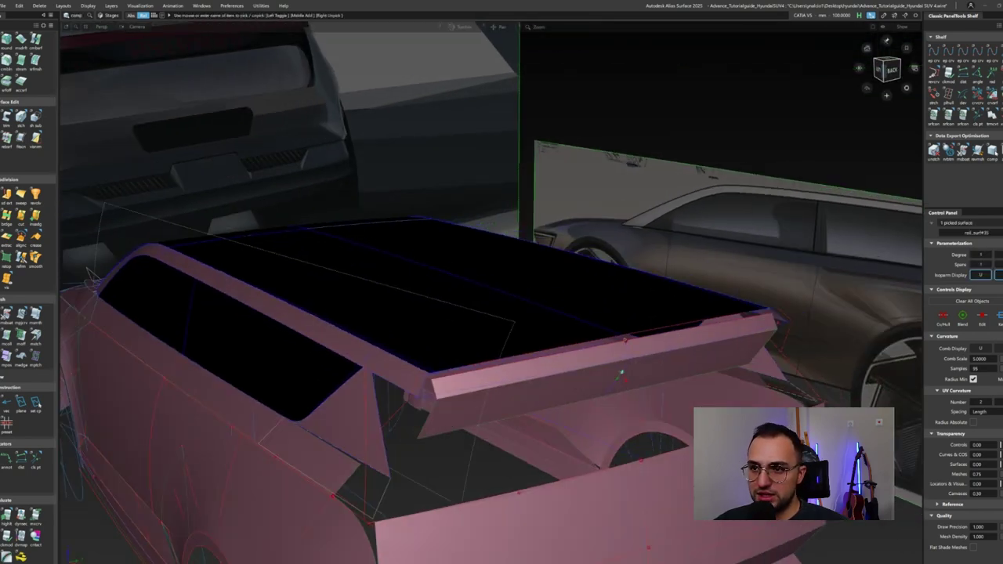
pyautogui.keyDown('alt'); pyautogui.keyDown('shift'); pyautogui.moveTo(620, 373); pyautogui.dragTo(616, 317); pyautogui.keyUp('shift'); pyautogui.keyUp('alt')
pyautogui.click(616, 317)
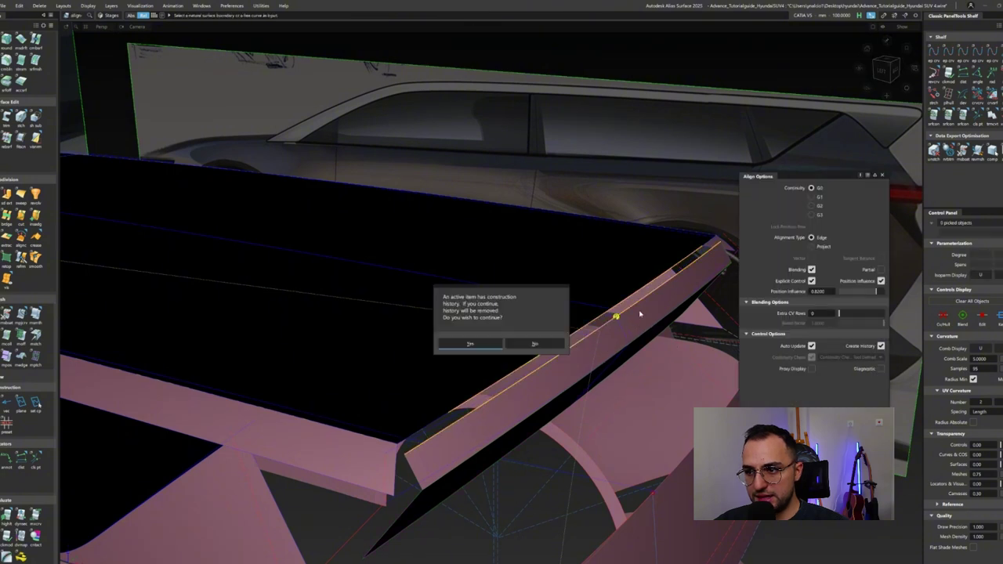
pyautogui.press('Return')
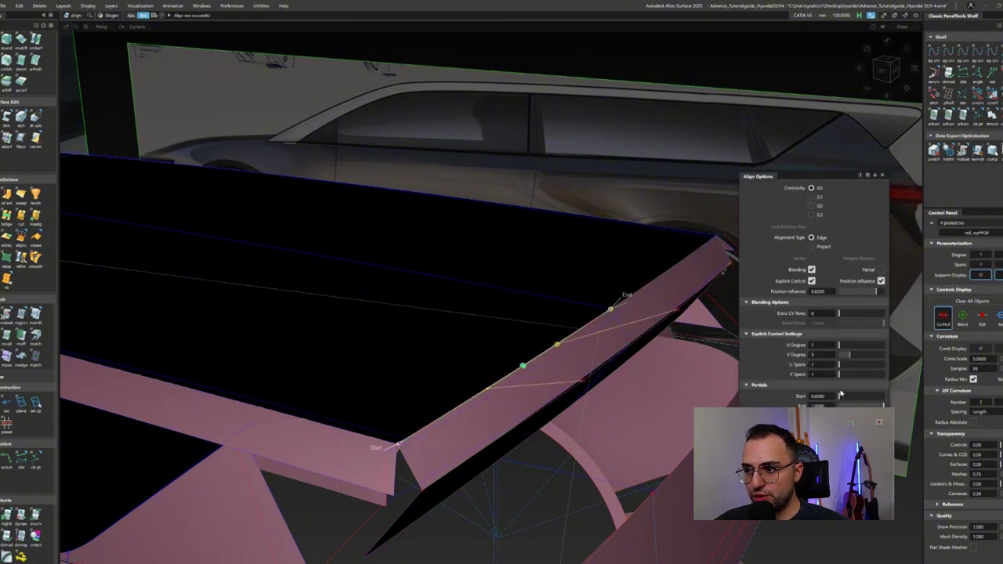
pyautogui.click(843, 315)
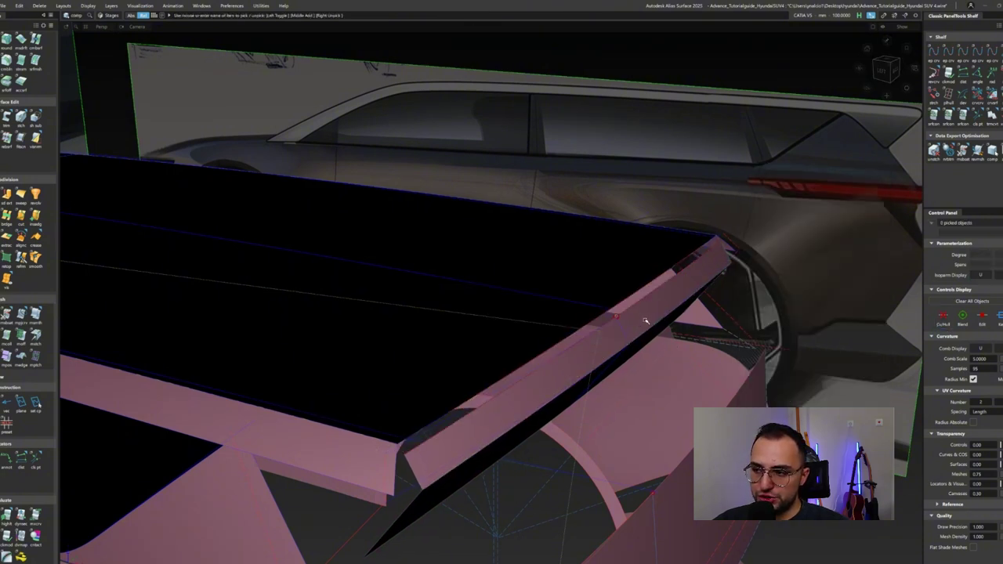
# Detach the roof spoiler's strip surfaces at the vehicle's centerline.
pyautogui.click(643, 321)
pyautogui.keyDown('alt'); pyautogui.keyDown('shift'); pyautogui.moveTo(753, 305); pyautogui.dragTo(617, 371); pyautogui.keyUp('shift'); pyautogui.keyUp('alt')
pyautogui.press('d')
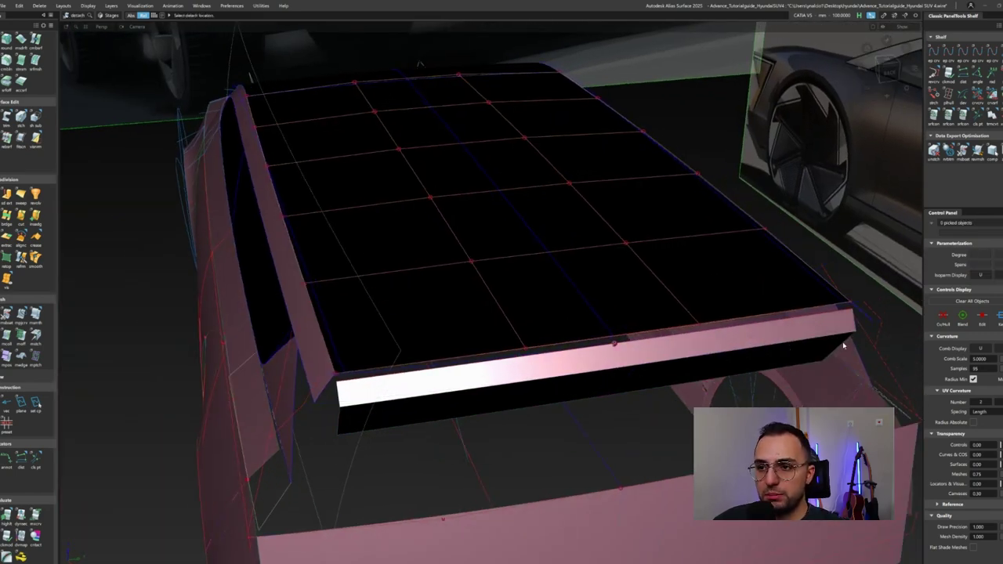
pyautogui.click(843, 353)
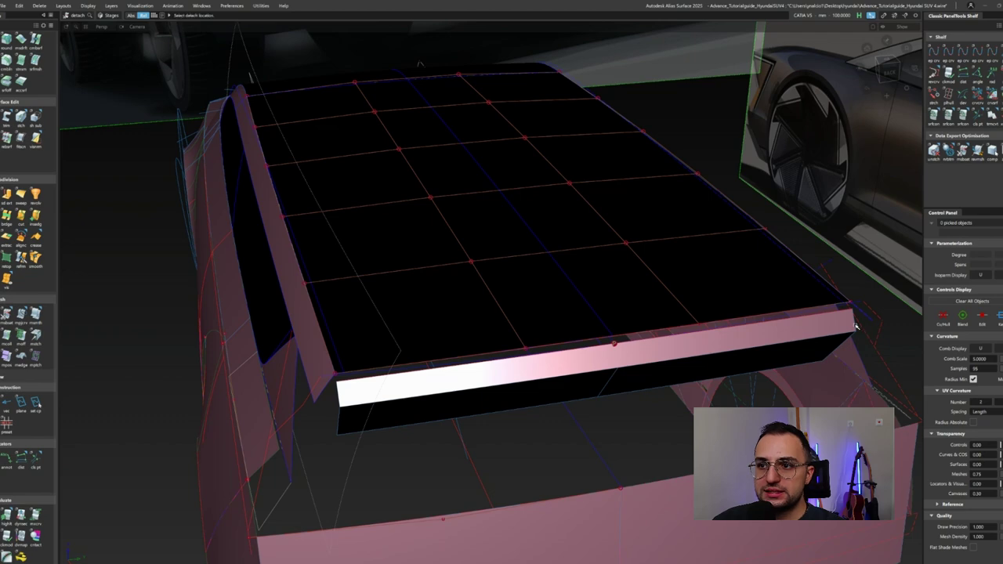
pyautogui.click(810, 329)
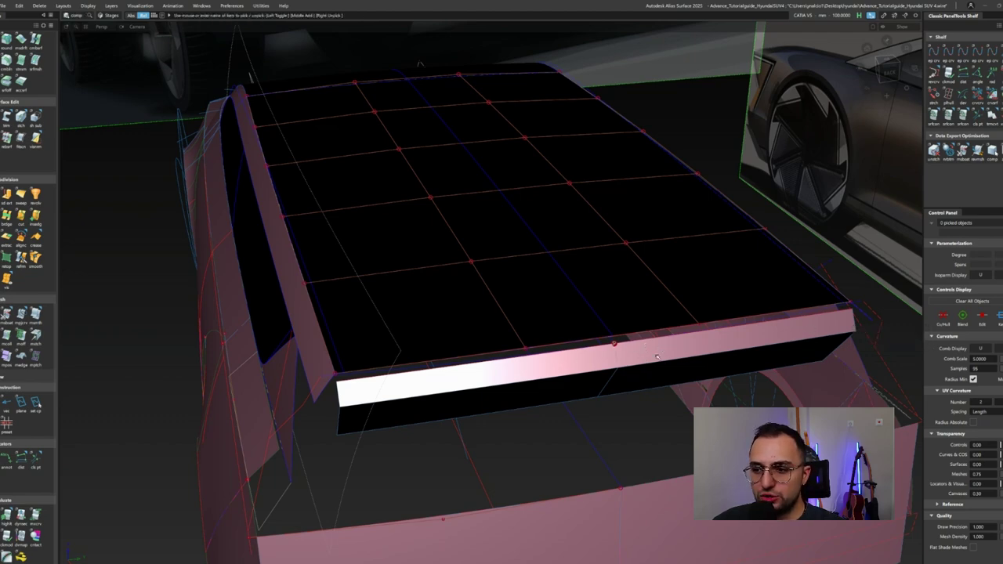
pyautogui.keyDown('alt'); pyautogui.keyDown('shift'); pyautogui.moveTo(671, 365); pyautogui.dragTo(493, 426); pyautogui.keyUp('shift'); pyautogui.keyUp('alt')
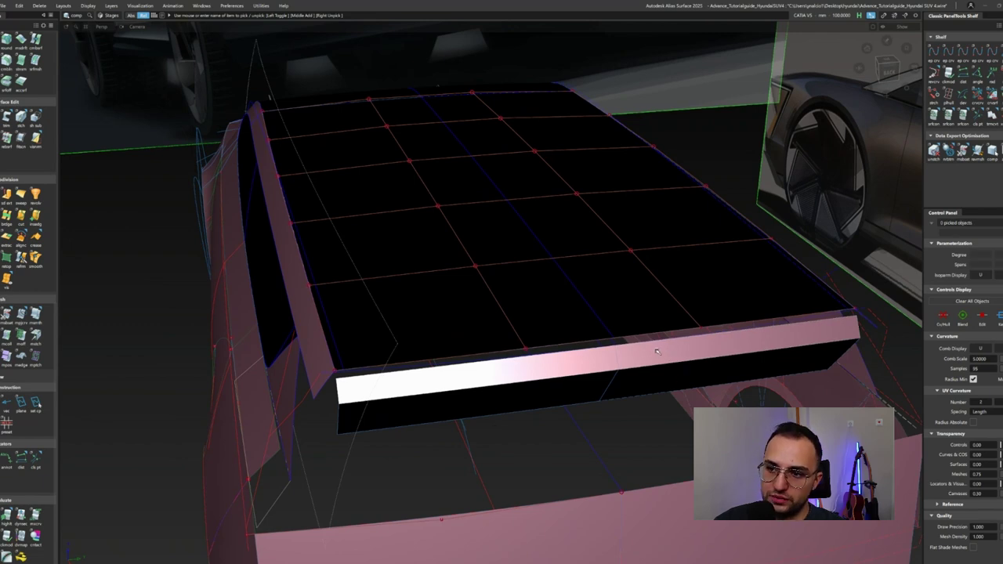
pyautogui.keyDown('ctrl'); pyautogui.keyDown('shift'); pyautogui.moveTo(666, 351); pyautogui.dragTo(831, 343); pyautogui.keyUp('shift'); pyautogui.keyUp('ctrl')
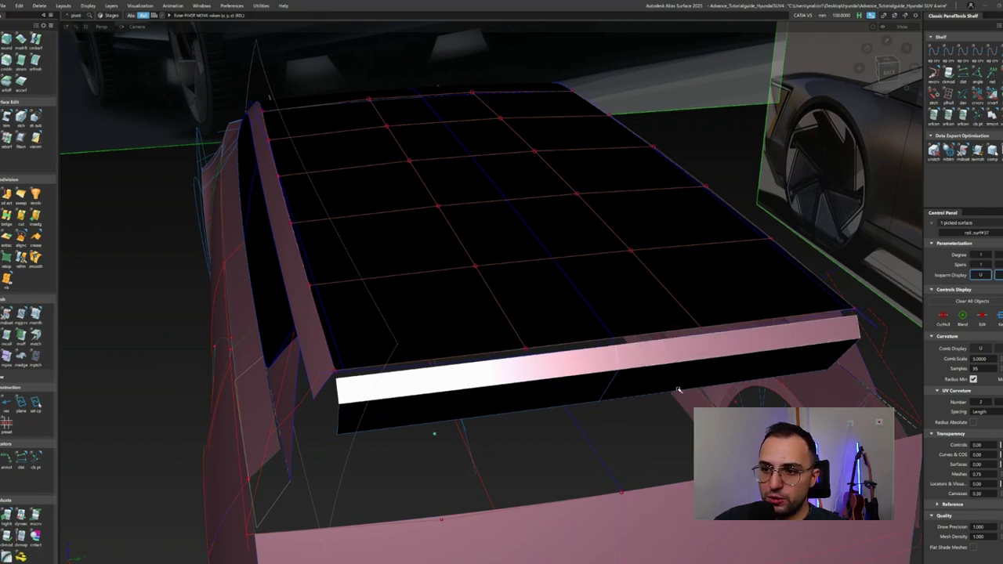
pyautogui.click(18, 6)
pyautogui.click(93, 100)
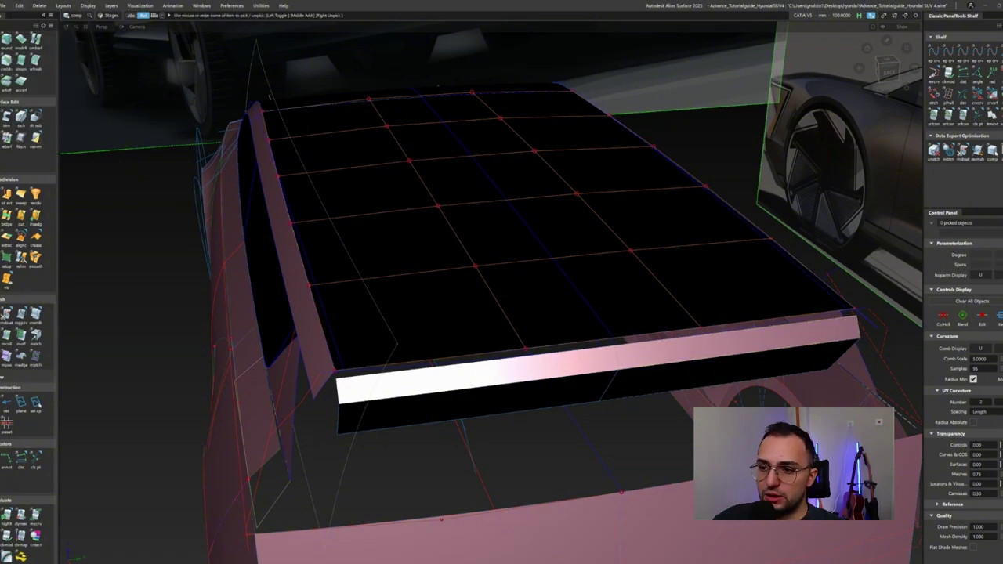
# Position the lower spoiler surface at the rear window opening and rotate it to about -11.3° around Y in side view.
pyautogui.click(510, 359)
pyautogui.keyDown('alt'); pyautogui.keyDown('shift'); pyautogui.moveTo(511, 358); pyautogui.dragTo(541, 360); pyautogui.keyUp('shift'); pyautogui.keyUp('alt')
pyautogui.keyDown('alt'); pyautogui.keyDown('shift'); pyautogui.moveTo(439, 298); pyautogui.dragTo(453, 269); pyautogui.keyUp('shift'); pyautogui.keyUp('alt')
pyautogui.keyDown('alt'); pyautogui.keyDown('shift'); pyautogui.moveTo(437, 362); pyautogui.dragTo(909, 240); pyautogui.keyUp('shift'); pyautogui.keyUp('alt')
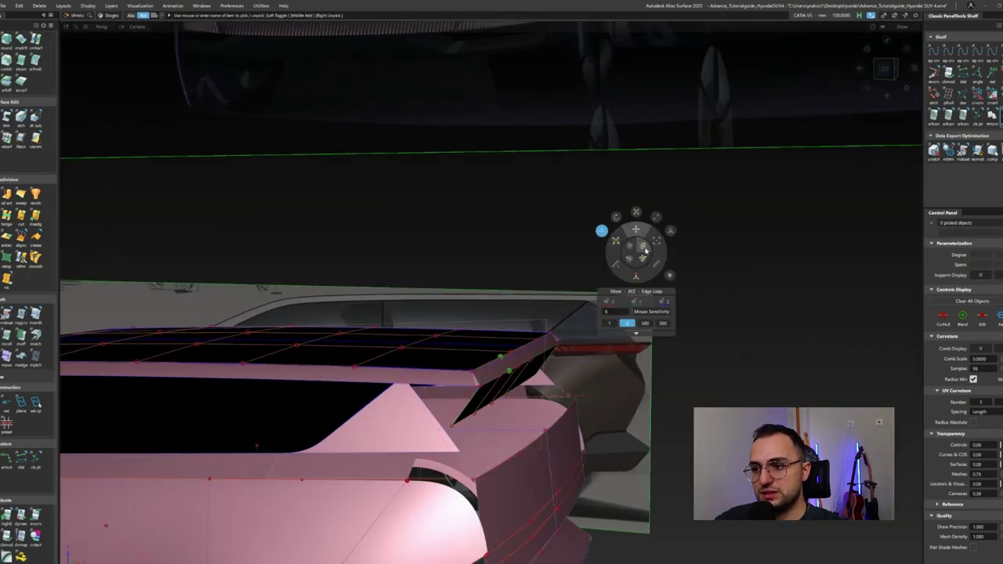
pyautogui.click(647, 249)
pyautogui.click(502, 382)
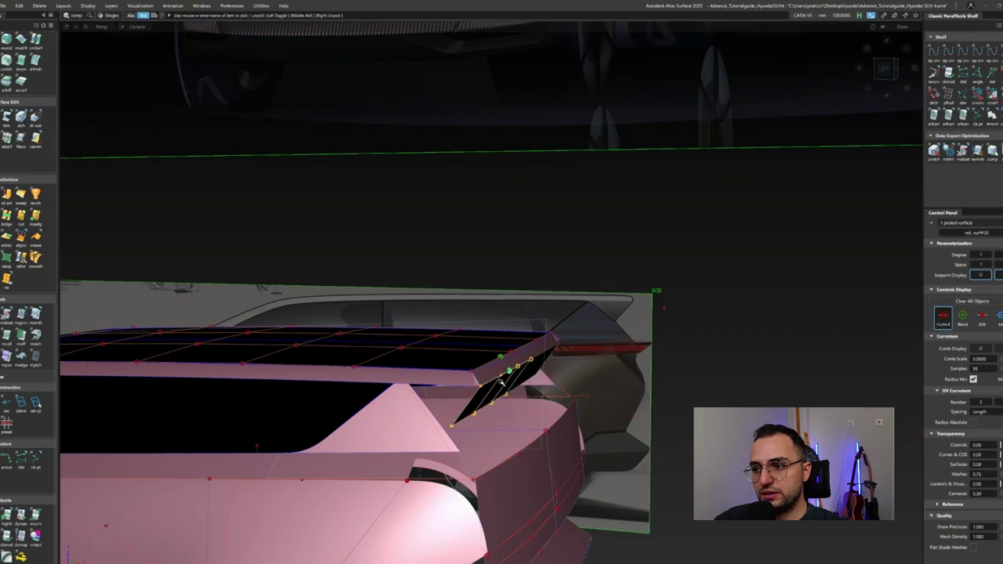
pyautogui.click(39, 5)
pyautogui.click(63, 55)
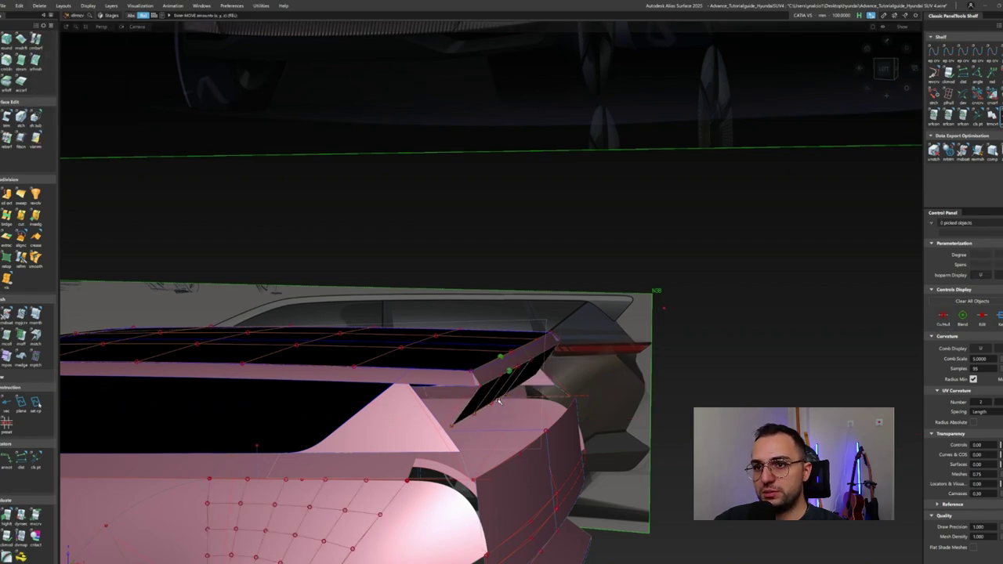
pyautogui.keyDown('alt'); pyautogui.keyDown('shift'); pyautogui.moveTo(812, 369); pyautogui.dragTo(536, 434); pyautogui.keyUp('shift'); pyautogui.keyUp('alt')
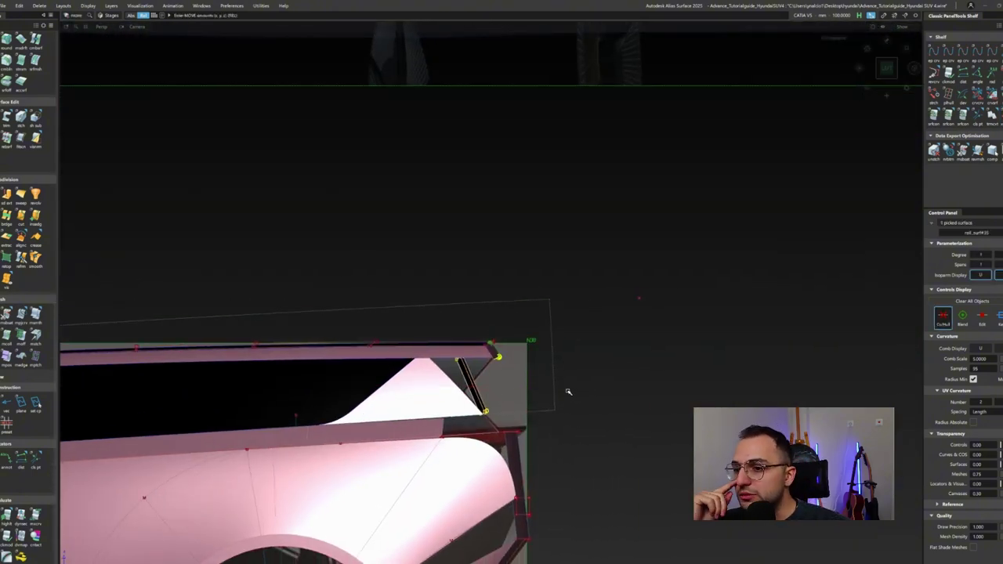
pyautogui.keyDown('ctrl'); pyautogui.keyDown('shift'); pyautogui.moveTo(650, 358); pyautogui.dragTo(652, 408, button='right'); pyautogui.keyUp('shift'); pyautogui.keyUp('ctrl')
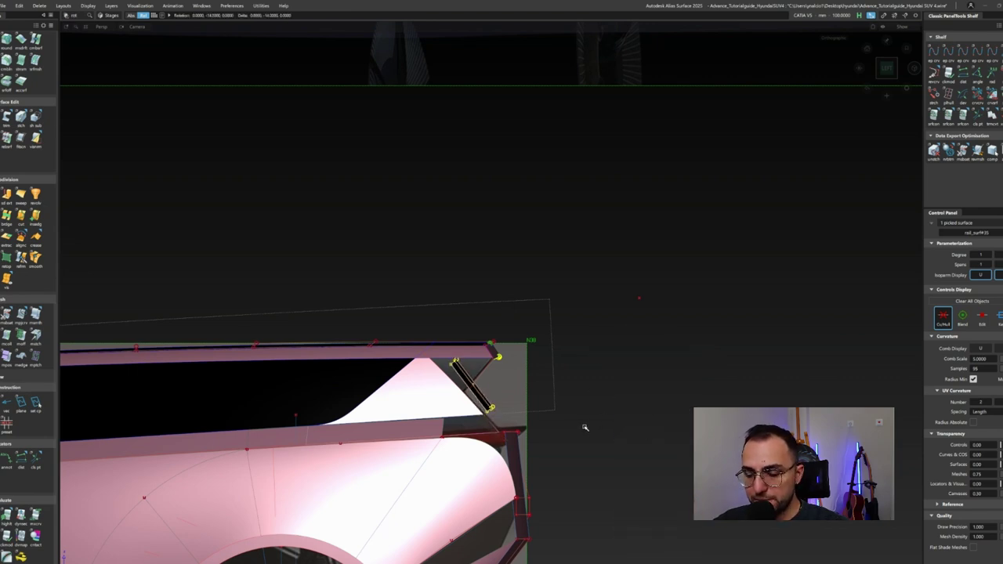
pyautogui.moveTo(614, 403); pyautogui.dragTo(618, 409, button='middle')
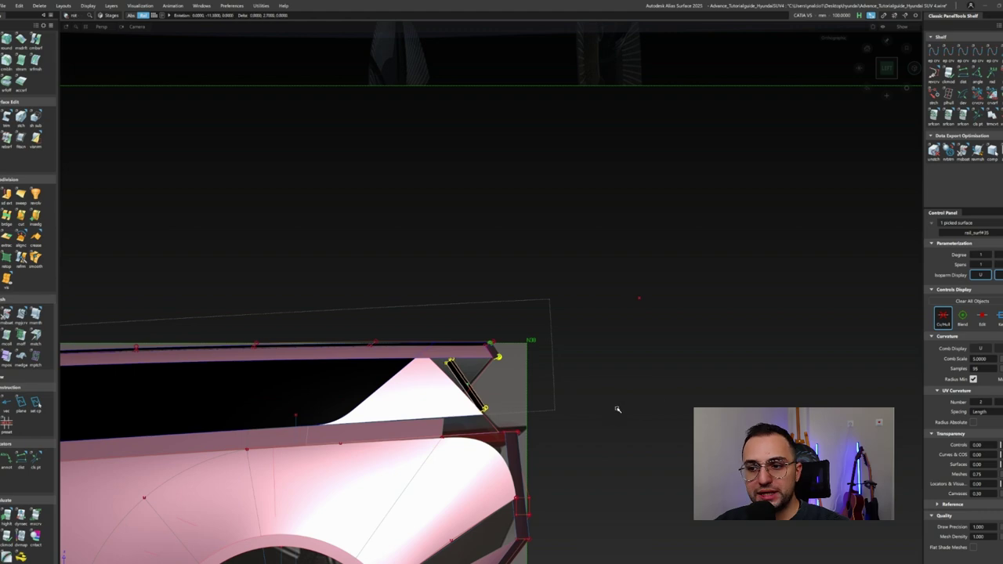
# Isolate the rear window surface, level its upper and lower CV rows in back view, and extend it outward.
pyautogui.keyDown('alt'); pyautogui.keyDown('shift'); pyautogui.moveTo(591, 420); pyautogui.dragTo(478, 425); pyautogui.keyUp('shift'); pyautogui.keyUp('alt')
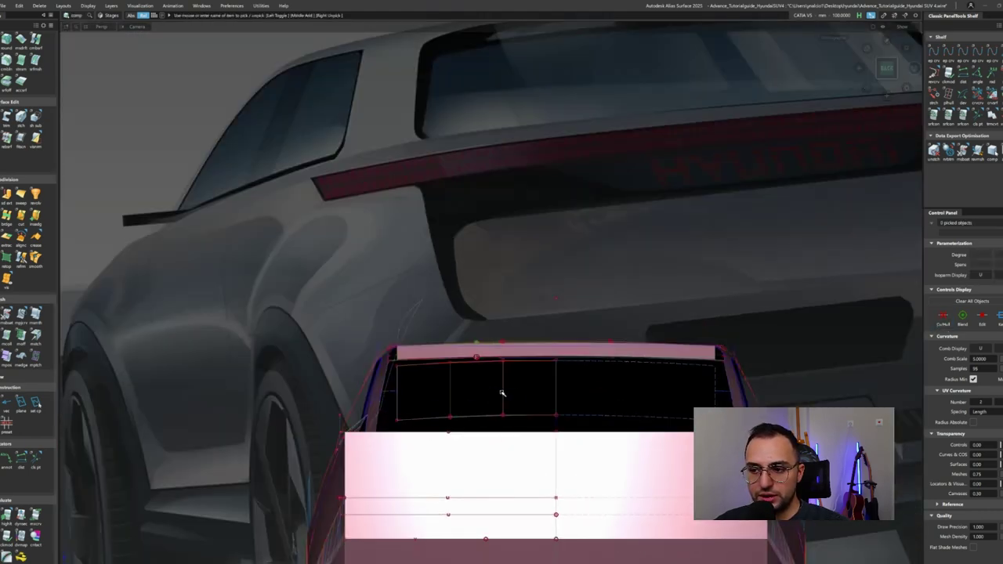
pyautogui.hotkey('ctrl', 'i')
pyautogui.moveTo(463, 374); pyautogui.dragTo(543, 359)
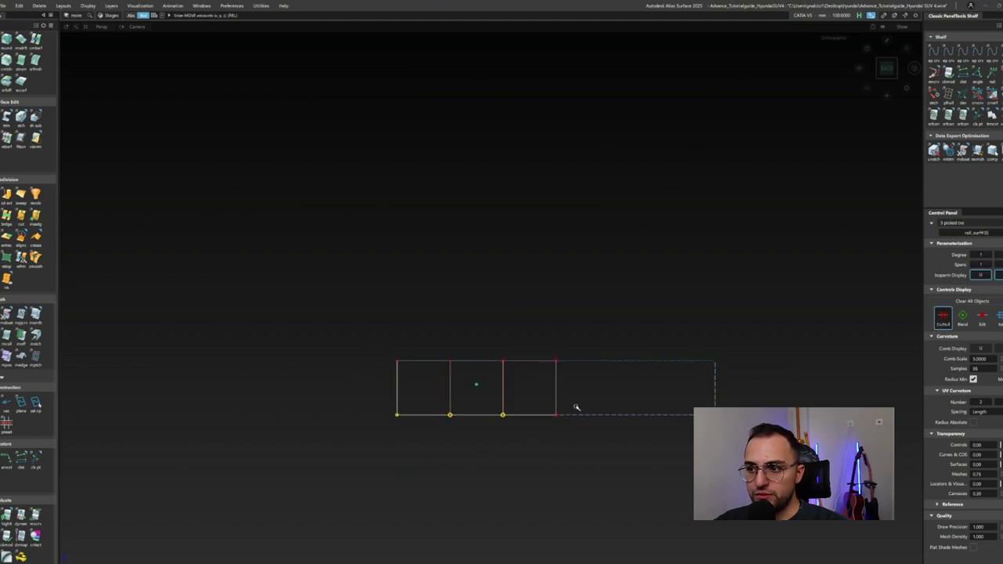
pyautogui.moveTo(396, 392)
pyautogui.mouseDown()
pyautogui.moveTo(441, 452)
pyautogui.moveTo(475, 420)
pyautogui.mouseUp()
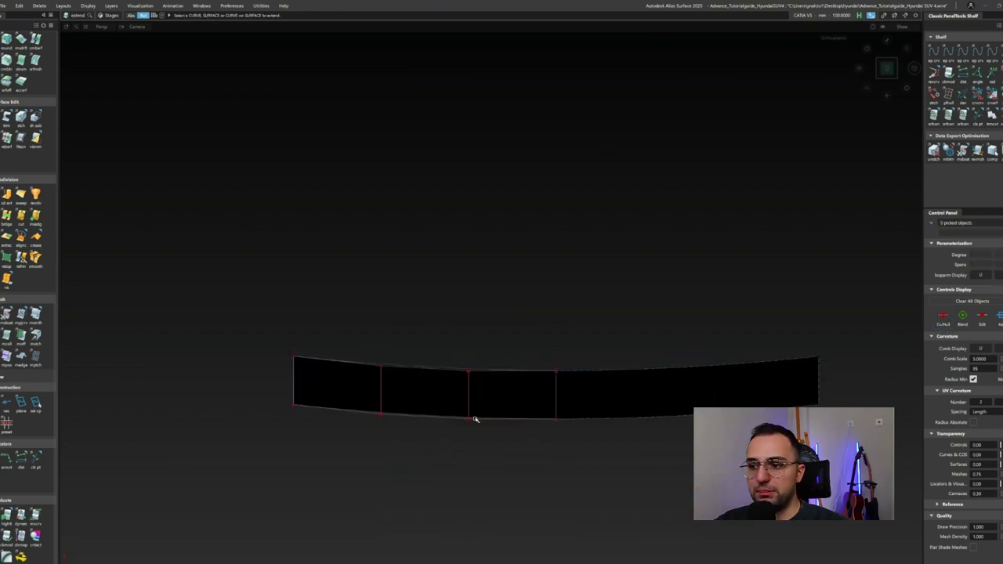
# Align the rear roof edge strip's end to the side roof strip with G0 continuity.
pyautogui.hotkey('ctrl', 'i')
pyautogui.keyDown('alt'); pyautogui.keyDown('shift'); pyautogui.moveTo(441, 541); pyautogui.dragTo(478, 335); pyautogui.keyUp('shift'); pyautogui.keyUp('alt')
pyautogui.click(398, 348)
pyautogui.click(478, 335)
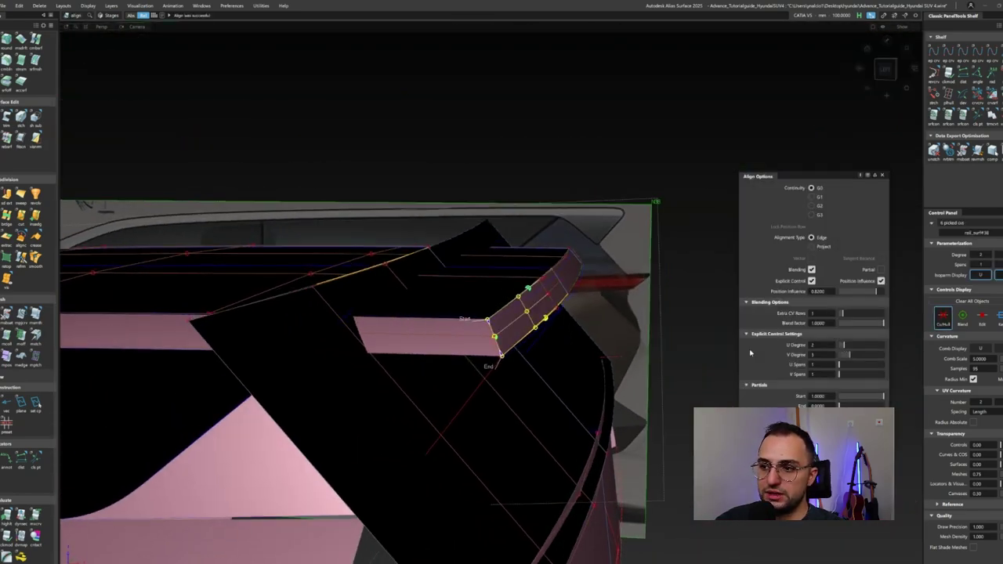
pyautogui.keyDown('alt'); pyautogui.keyDown('shift'); pyautogui.moveTo(750, 353); pyautogui.dragTo(879, 119); pyautogui.keyUp('shift'); pyautogui.keyUp('alt')
pyautogui.click(463, 357)
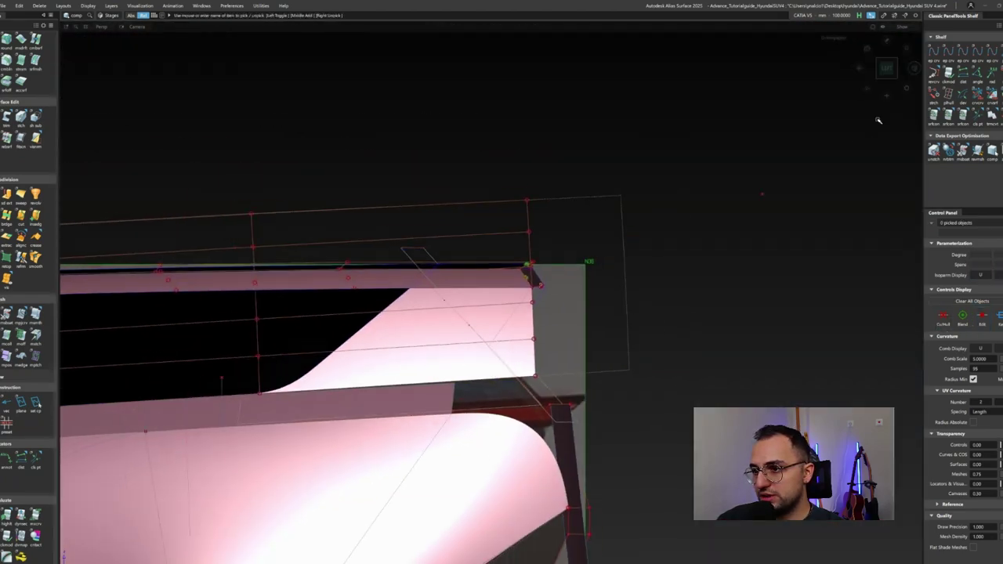
# Align the short curve at the rear of the shoulder line to the side panel's shoulder curve with G2 continuity.
pyautogui.hotkey('alt', 'a')
pyautogui.click(517, 414)
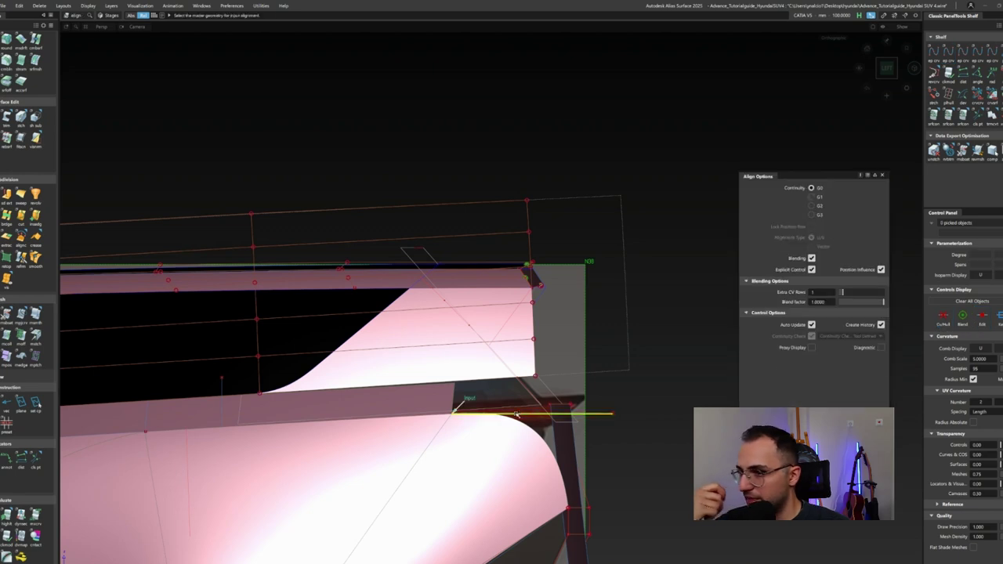
pyautogui.click(457, 430)
pyautogui.click(820, 206)
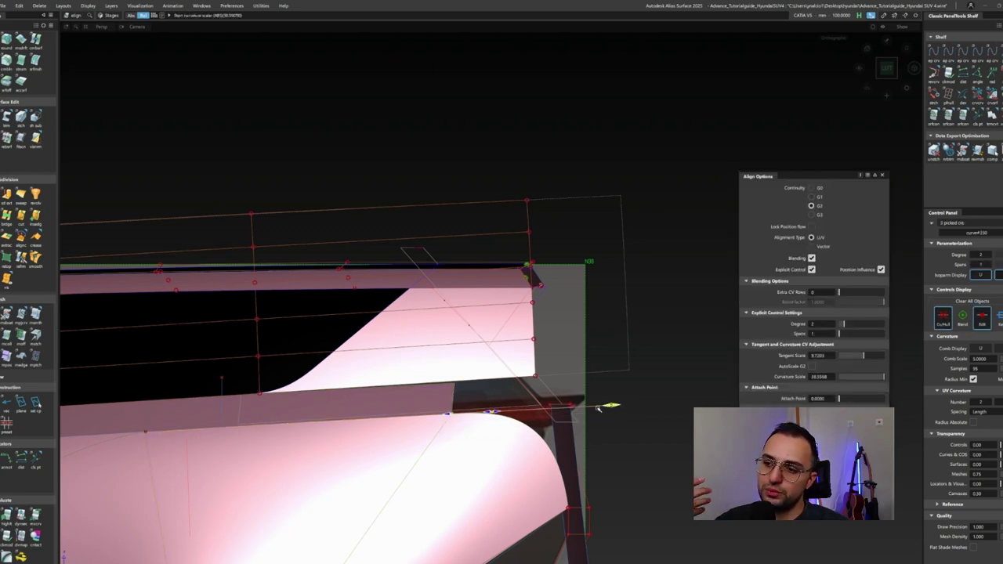
pyautogui.keyDown('alt'); pyautogui.keyDown('shift'); pyautogui.moveTo(552, 408); pyautogui.dragTo(398, 430); pyautogui.keyUp('shift'); pyautogui.keyUp('alt')
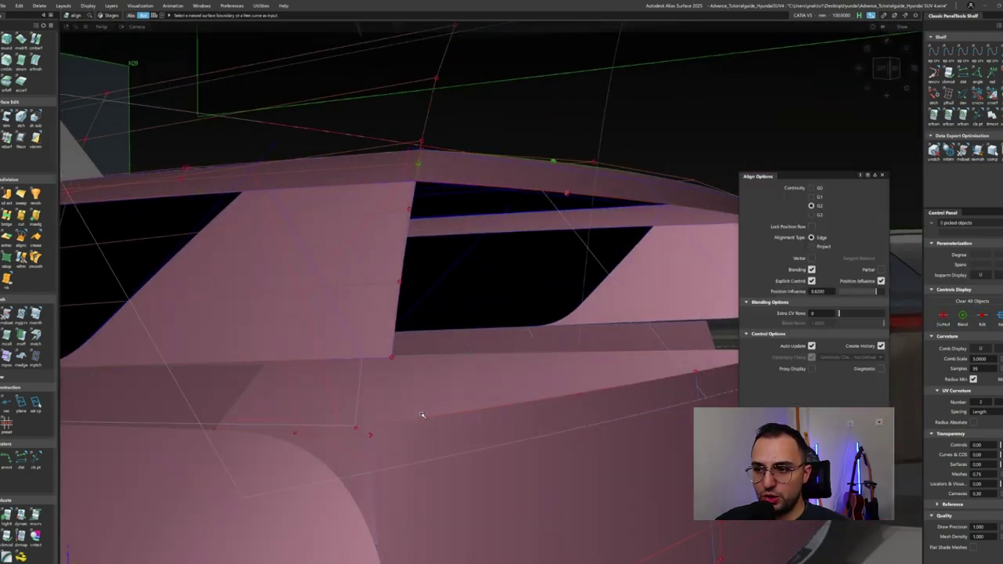
pyautogui.click(396, 431)
# Sweep a monorail surface with G0 position from the shoulder ledge's end edge along the curve toward the tailgate corner.
pyautogui.press('e')
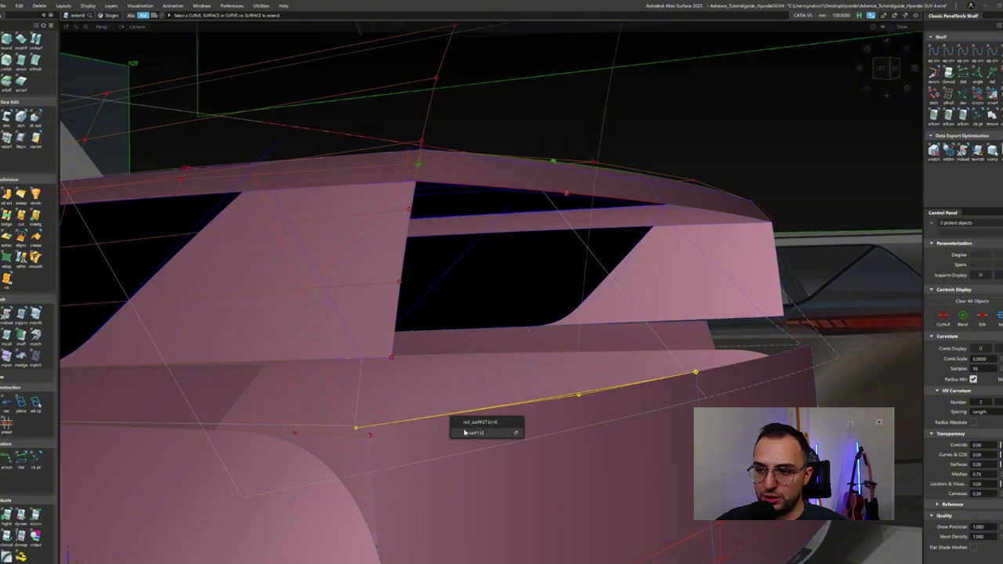
pyautogui.click(470, 433)
pyautogui.keyDown('alt'); pyautogui.keyDown('shift'); pyautogui.moveTo(464, 432); pyautogui.dragTo(339, 401); pyautogui.keyUp('shift'); pyautogui.keyUp('alt')
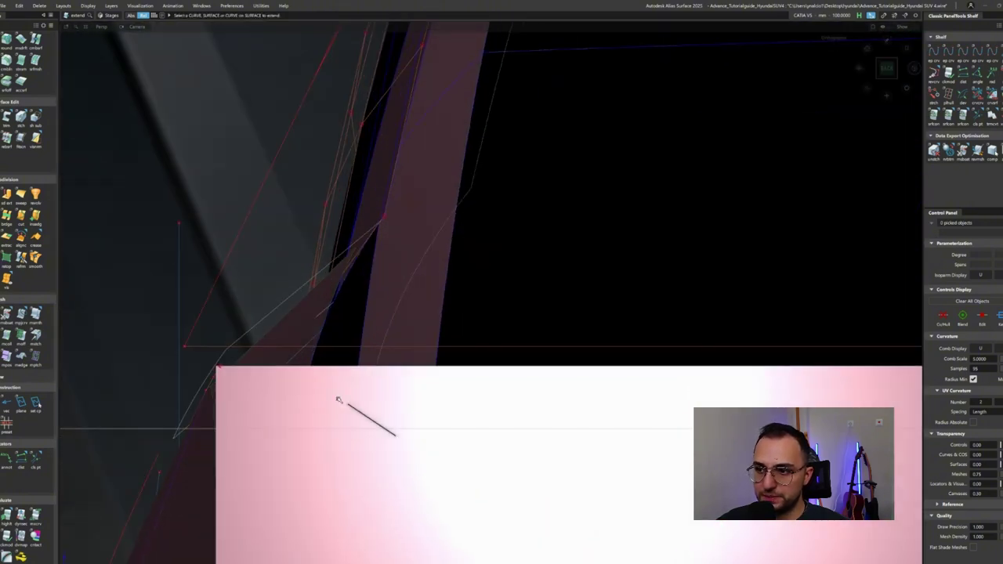
pyautogui.keyDown('alt'); pyautogui.keyDown('shift'); pyautogui.moveTo(219, 364); pyautogui.dragTo(454, 471); pyautogui.keyUp('shift'); pyautogui.keyUp('alt')
pyautogui.click(265, 398)
pyautogui.press('Return')
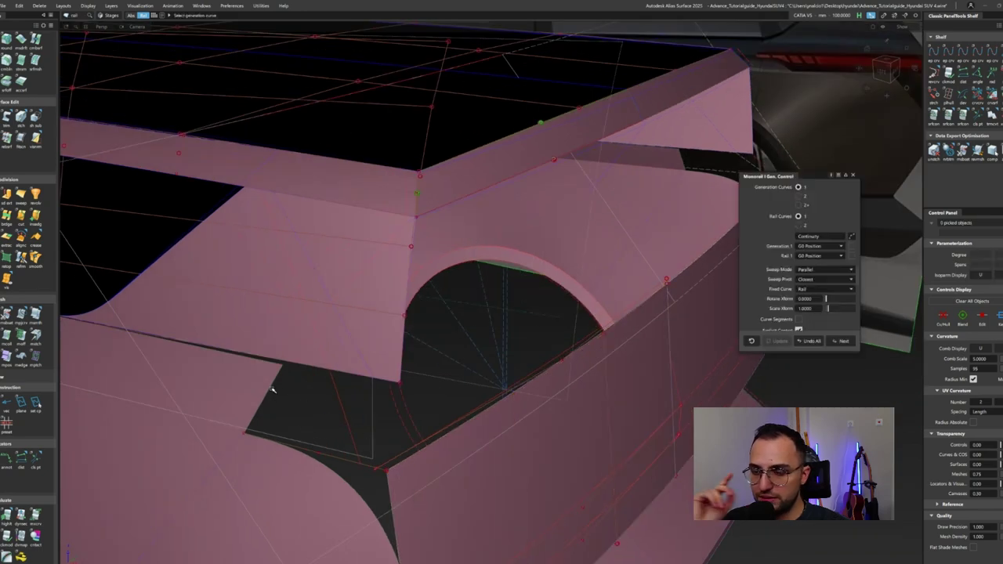
pyautogui.press('Escape')
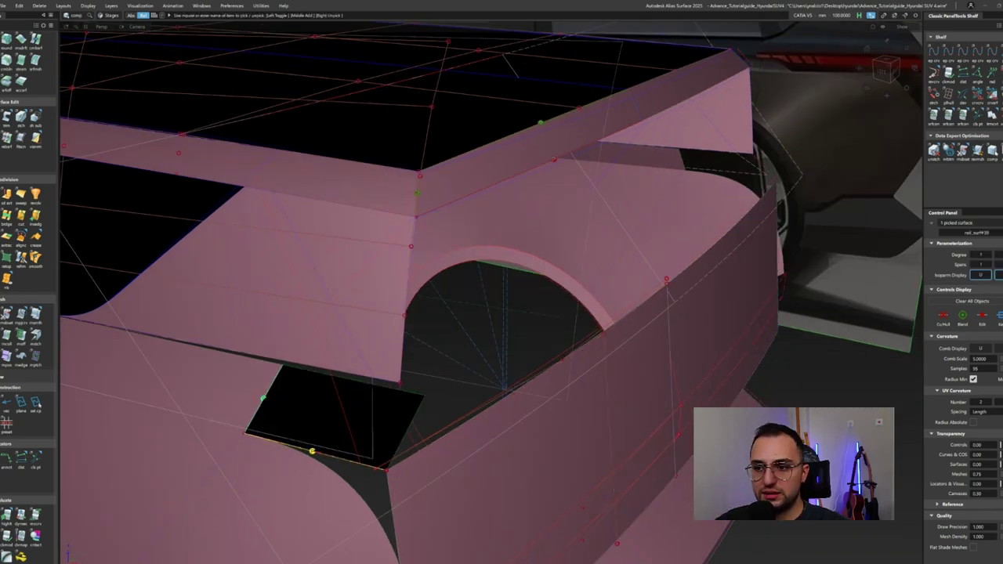
# Rebuild the rear shoulder corner surface with explicit control, rail degree 2 and generation degree 3.
pyautogui.click(330, 415)
pyautogui.keyDown('alt'); pyautogui.keyDown('shift'); pyautogui.moveTo(235, 368); pyautogui.dragTo(298, 329); pyautogui.keyUp('shift'); pyautogui.keyUp('alt')
pyautogui.keyDown('alt'); pyautogui.keyDown('shift'); pyautogui.moveTo(388, 420); pyautogui.dragTo(263, 448); pyautogui.keyUp('shift'); pyautogui.keyUp('alt')
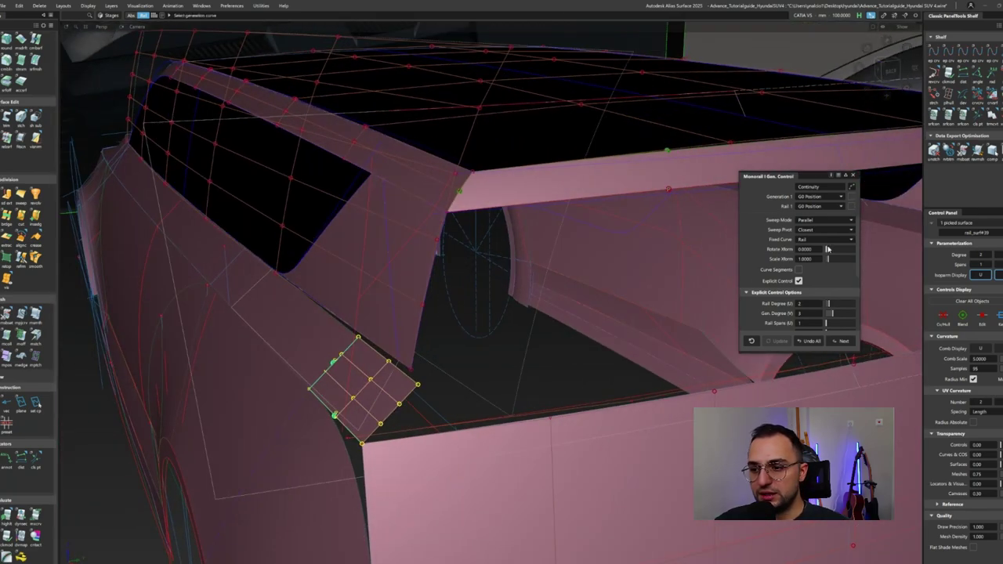
pyautogui.click(819, 225)
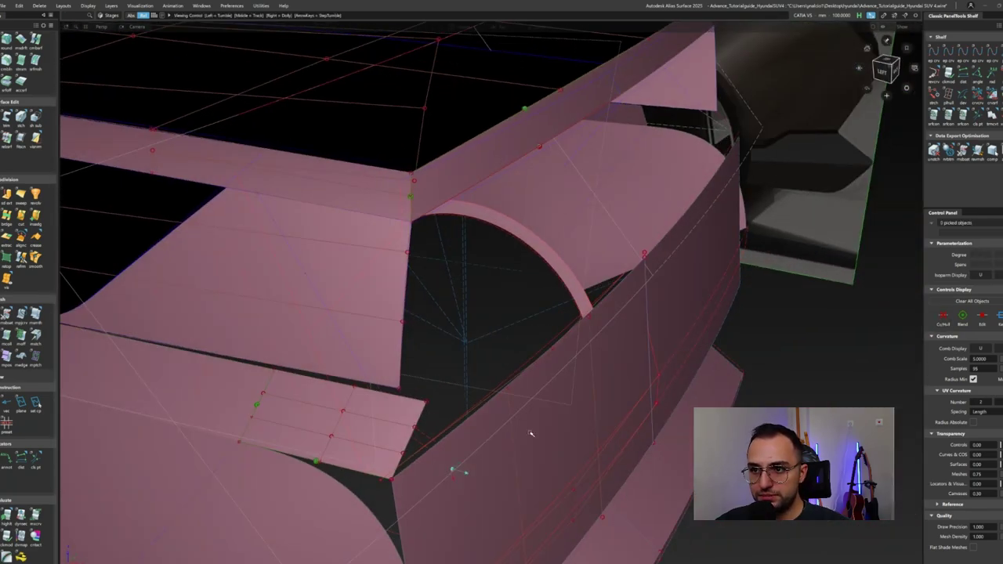
# Create a monorail ledge surface along the tailgate's upper edge with rail degree 3 and generation degree 3.
pyautogui.keyDown('alt'); pyautogui.keyDown('shift'); pyautogui.moveTo(345, 392); pyautogui.dragTo(397, 467); pyautogui.keyUp('shift'); pyautogui.keyUp('alt')
pyautogui.click(412, 411)
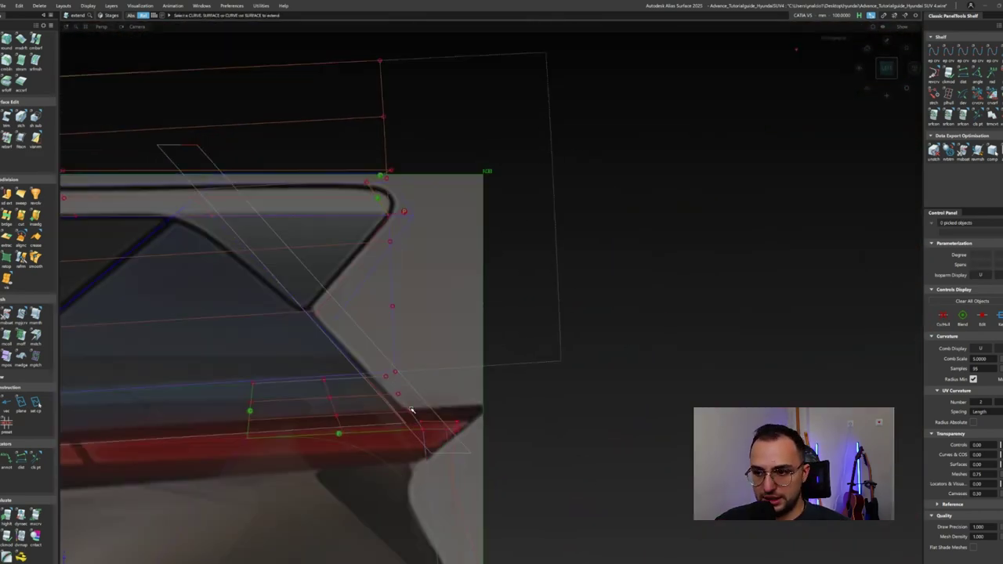
pyautogui.moveTo(367, 377); pyautogui.dragTo(357, 377)
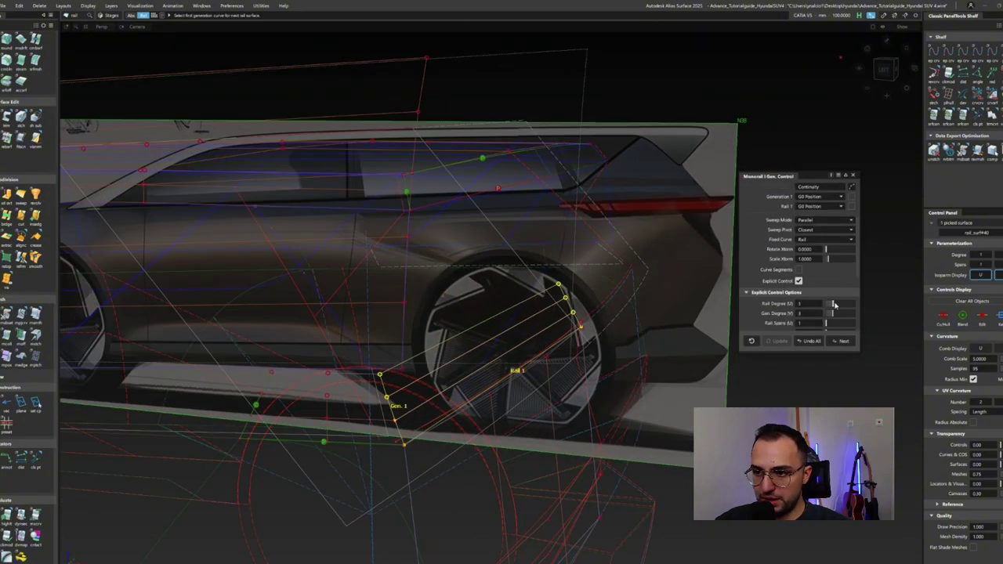
pyautogui.keyDown('alt'); pyautogui.keyDown('shift'); pyautogui.moveTo(834, 304); pyautogui.dragTo(499, 419); pyautogui.keyUp('shift'); pyautogui.keyUp('alt')
pyautogui.press('Escape')
# Isolate the new ledge and tailgate surfaces and draw a vertical degree 1 curve through the ledge at the car's centreline.
pyautogui.click(536, 422)
pyautogui.hotkey('ctrl', 'shift', 'i')
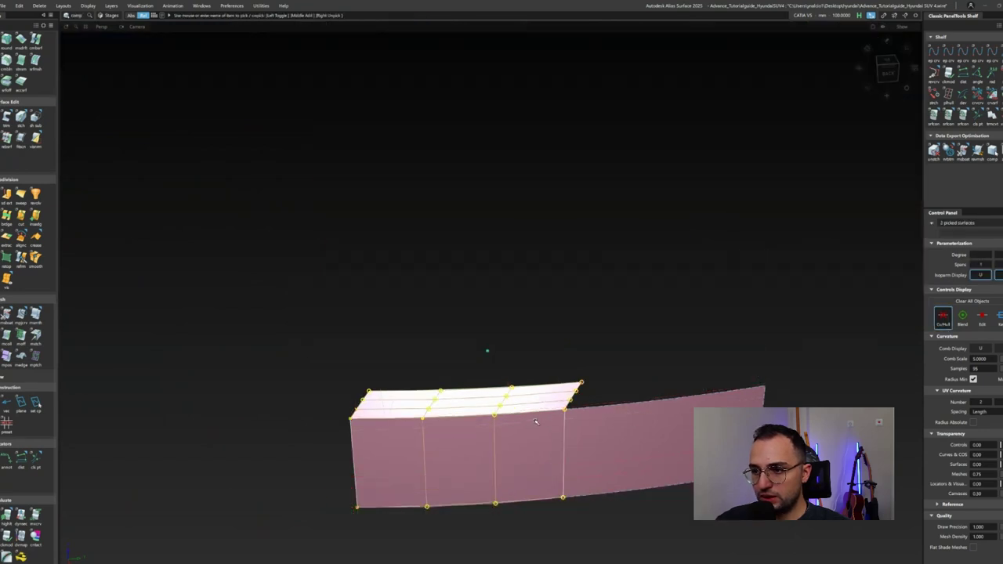
pyautogui.click(735, 265)
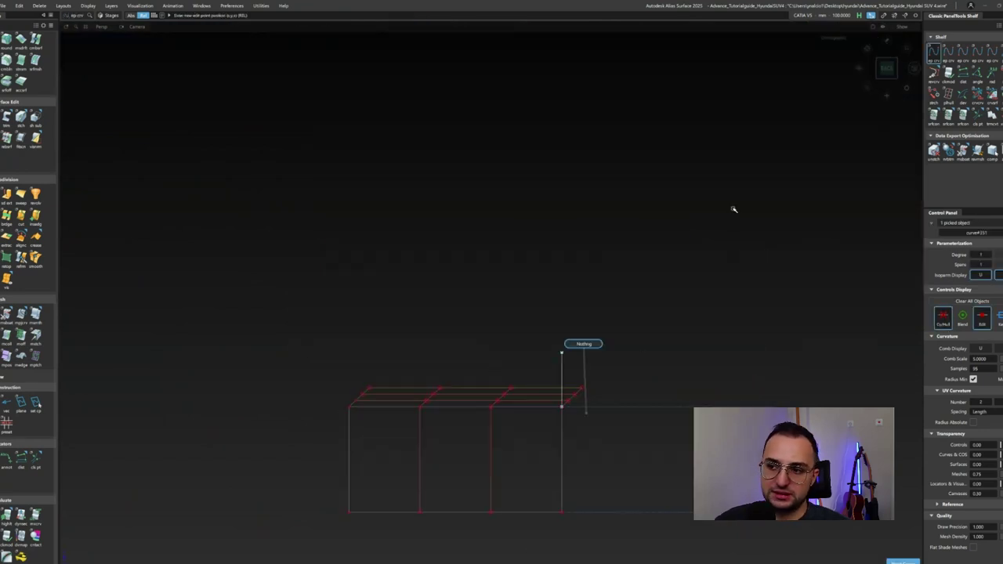
pyautogui.press('Return')
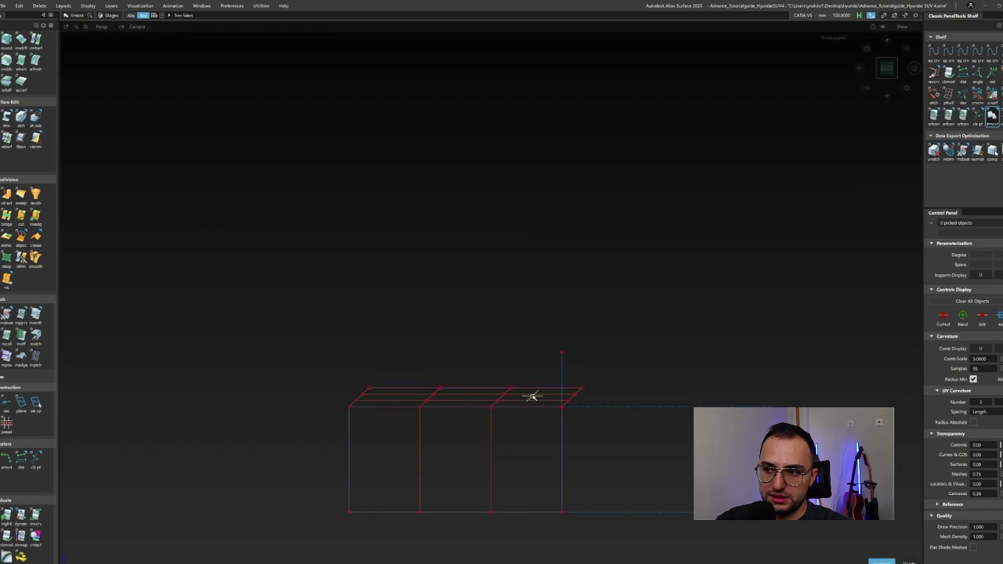
# Project the vertical curve onto the tailgate ledge and trim-convert the surface at the centreline.
pyautogui.click(575, 397)
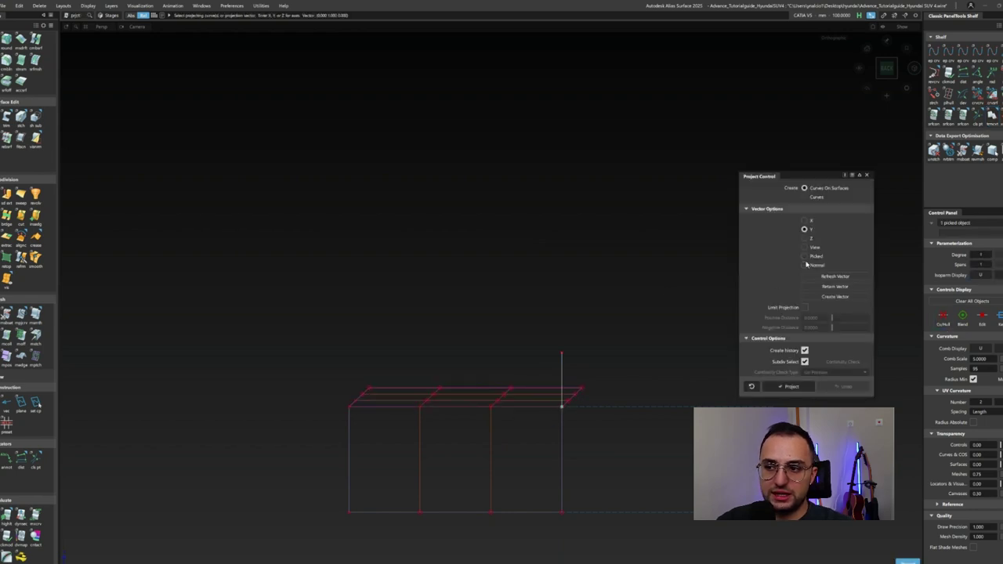
pyautogui.press('Escape')
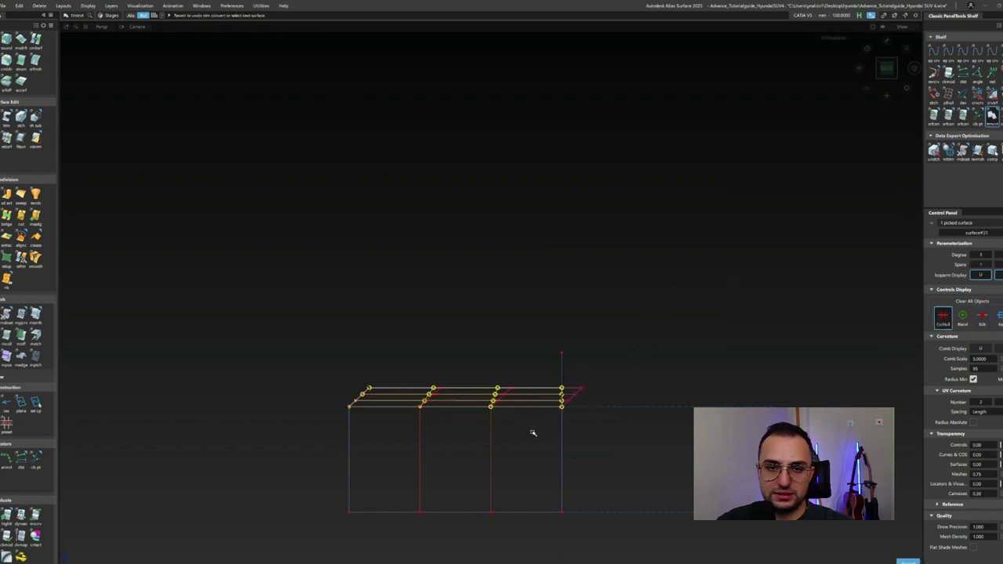
# Bring back the full model and assign the trimmed ledge and the rear shoulder corner surface to the surfaces layer.
pyautogui.click(533, 373)
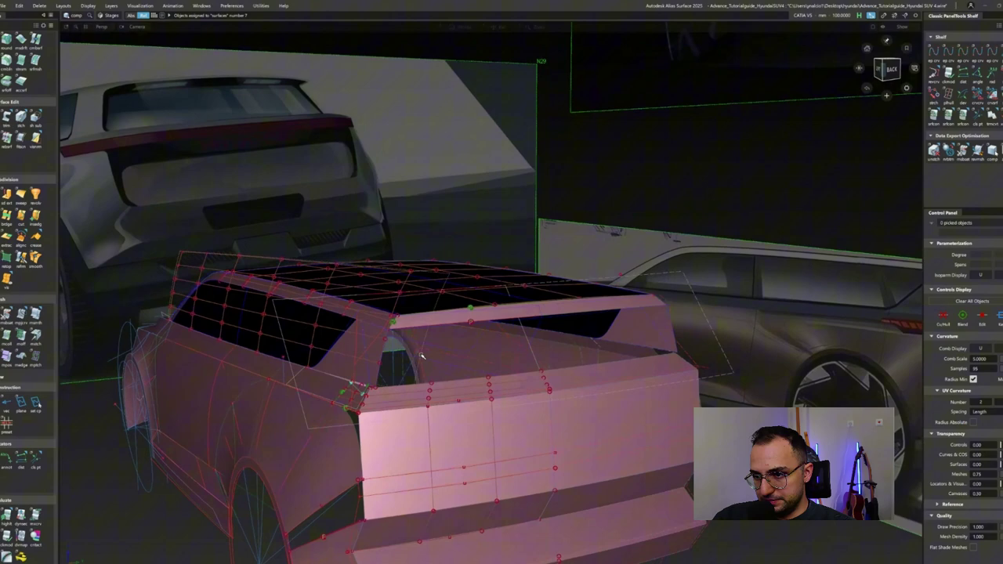
pyautogui.moveTo(334, 379); pyautogui.dragTo(377, 396)
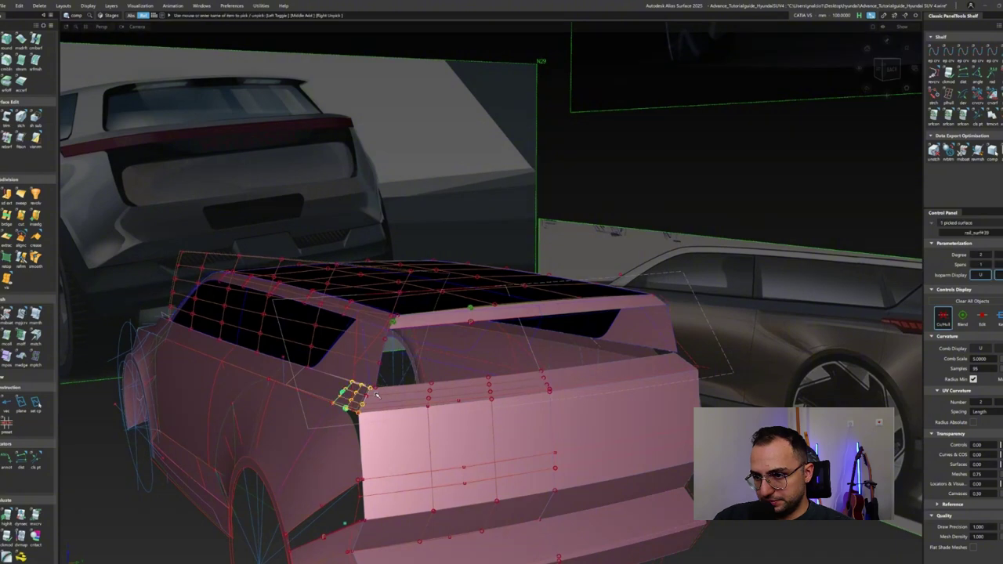
pyautogui.moveTo(370, 441)
pyautogui.keyDown('alt'); pyautogui.keyDown('shift'); pyautogui.mouseDown()
pyautogui.moveTo(357, 448)
pyautogui.moveTo(343, 415)
pyautogui.moveTo(340, 464)
pyautogui.moveTo(335, 423)
pyautogui.moveTo(358, 400)
pyautogui.moveTo(327, 393)
pyautogui.mouseUp(); pyautogui.keyUp('shift'); pyautogui.keyUp('alt')
pyautogui.click(349, 465)
pyautogui.keyDown('alt'); pyautogui.keyDown('shift'); pyautogui.moveTo(492, 339); pyautogui.dragTo(739, 240); pyautogui.keyUp('shift'); pyautogui.keyUp('alt')
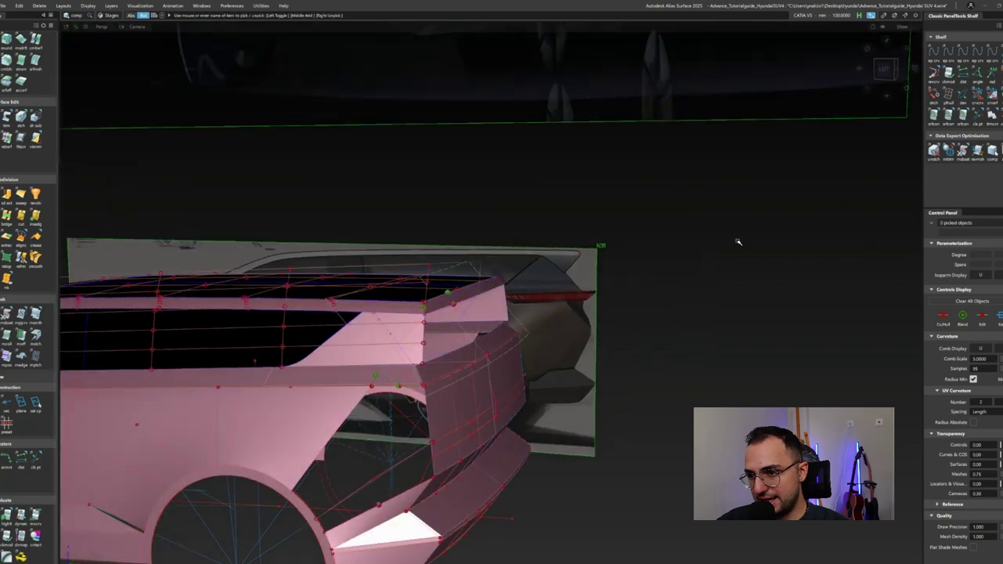
# Draw a straight edit-point curve from the tailgate's upper corner down to the rear wheel arch.
pyautogui.click(948, 53)
pyautogui.keyDown('alt'); pyautogui.keyDown('shift'); pyautogui.moveTo(823, 115); pyautogui.dragTo(396, 423); pyautogui.keyUp('shift'); pyautogui.keyUp('alt')
pyautogui.click(396, 423)
pyautogui.keyDown('alt'); pyautogui.keyDown('shift'); pyautogui.moveTo(396, 423); pyautogui.dragTo(354, 466, button='right'); pyautogui.keyUp('shift'); pyautogui.keyUp('alt')
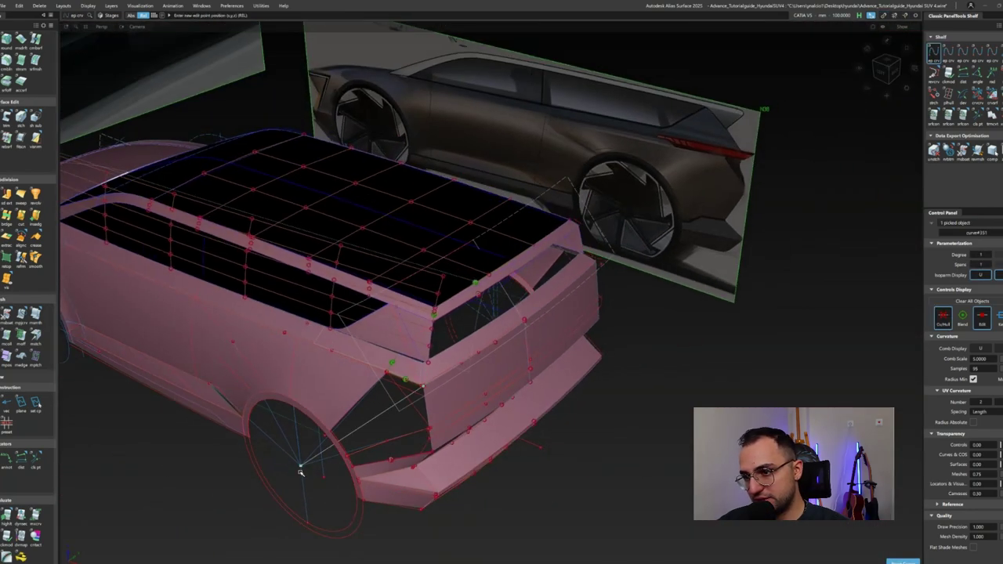
pyautogui.keyDown('alt'); pyautogui.keyDown('shift'); pyautogui.moveTo(325, 453); pyautogui.dragTo(759, 192); pyautogui.keyUp('shift'); pyautogui.keyUp('alt')
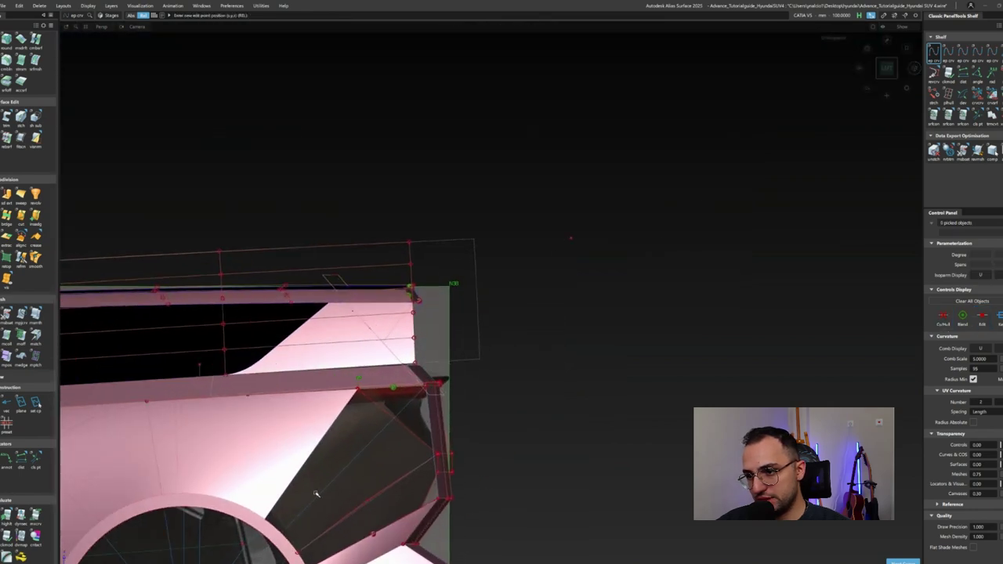
pyautogui.click(370, 450)
pyautogui.keyDown('alt'); pyautogui.keyDown('shift'); pyautogui.moveTo(395, 482); pyautogui.dragTo(259, 477); pyautogui.keyUp('shift'); pyautogui.keyUp('alt')
pyautogui.click(258, 477)
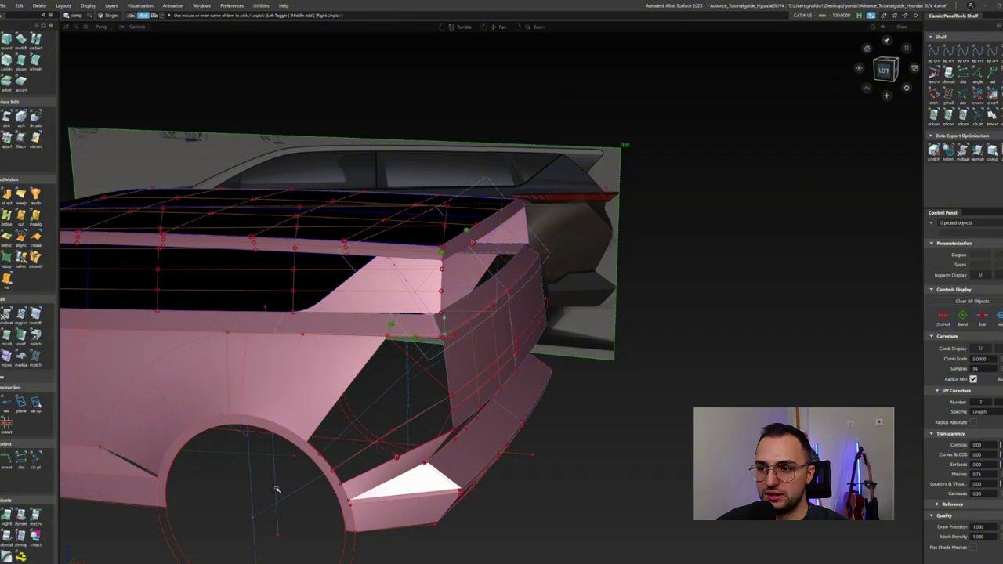
pyautogui.click(300, 504)
# Remove the existing quarter-panel surface above the rear wheel arch.
pyautogui.keyDown('alt'); pyautogui.keyDown('shift'); pyautogui.moveTo(301, 504); pyautogui.dragTo(439, 345); pyautogui.keyUp('shift'); pyautogui.keyUp('alt')
pyautogui.hotkey('alt', 'a')
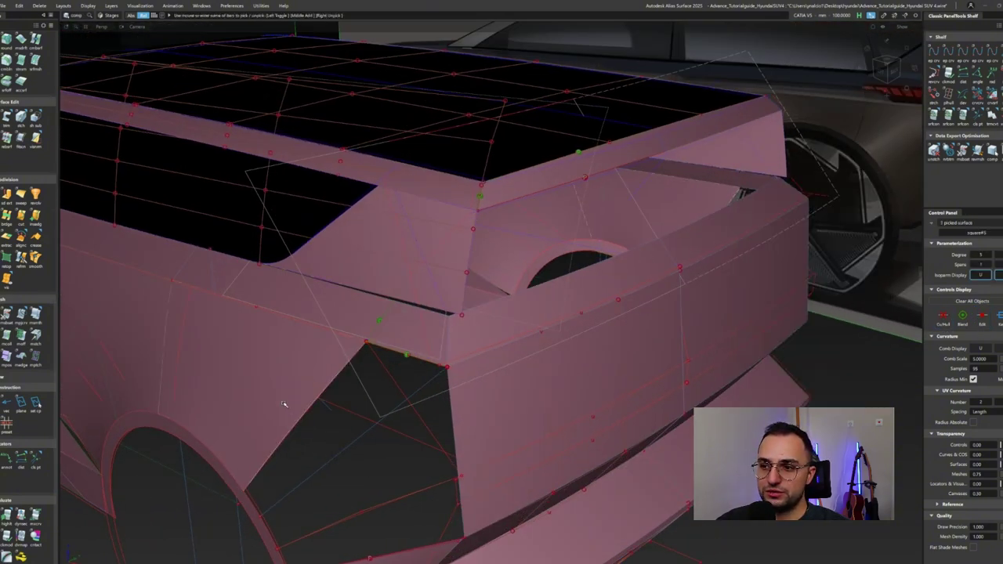
pyautogui.keyDown('alt'); pyautogui.keyDown('shift'); pyautogui.moveTo(330, 456); pyautogui.dragTo(320, 321); pyautogui.keyUp('shift'); pyautogui.keyUp('alt')
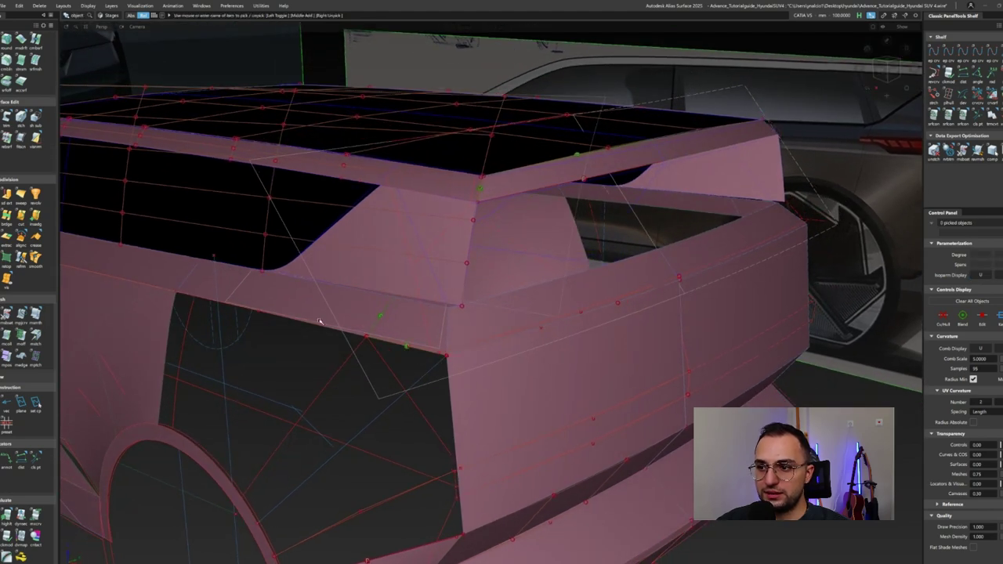
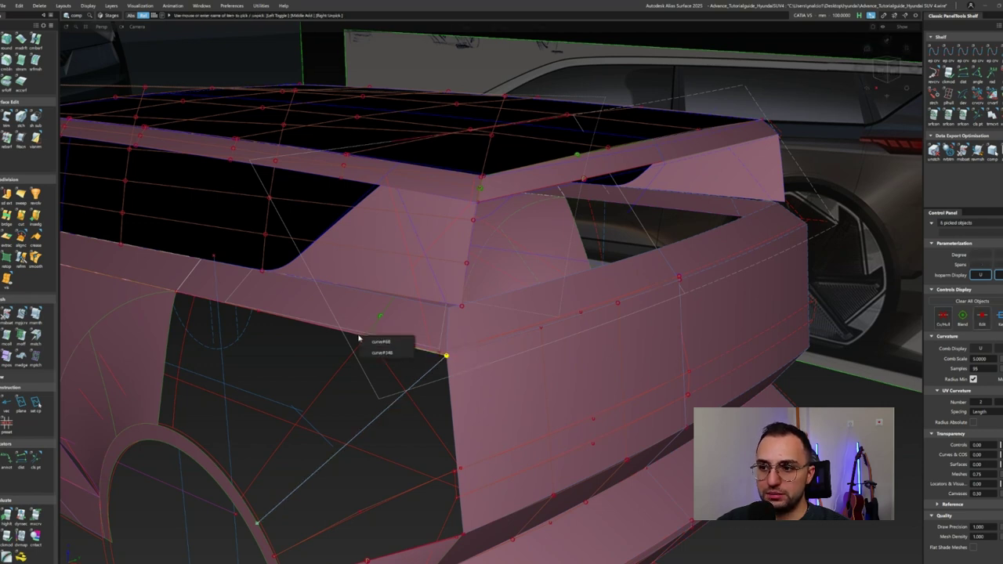
# Isolate the quarter-panel boundaries and fit a degree 3, single-span curve along the shoulder line to the tailgate corner.
pyautogui.click(377, 343)
pyautogui.hotkey('ctrl', 'i')
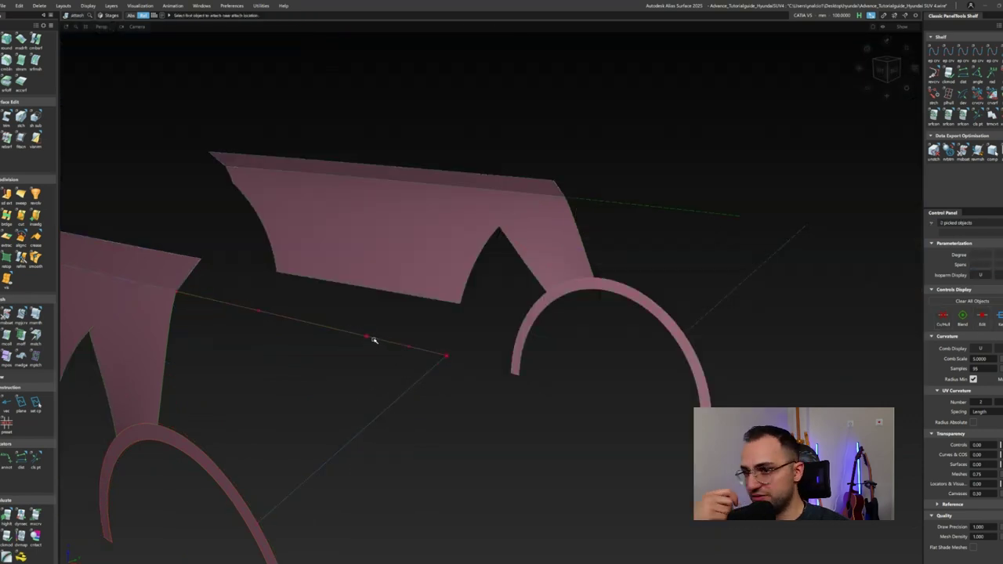
pyautogui.press('Return')
pyautogui.click(398, 344)
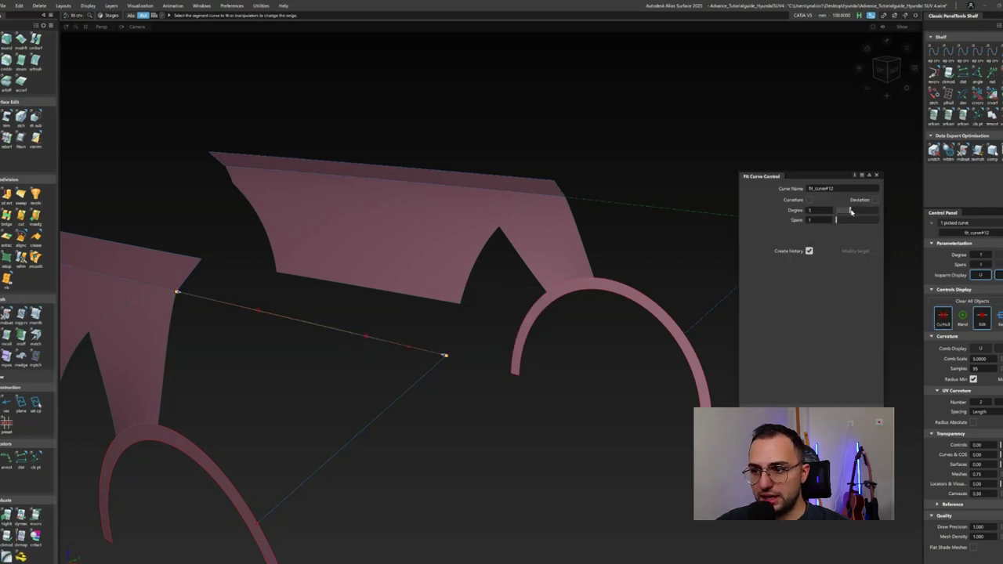
pyautogui.keyDown('alt'); pyautogui.keyDown('shift'); pyautogui.moveTo(840, 215); pyautogui.dragTo(368, 342); pyautogui.keyUp('shift'); pyautogui.keyUp('alt')
pyautogui.press('Escape')
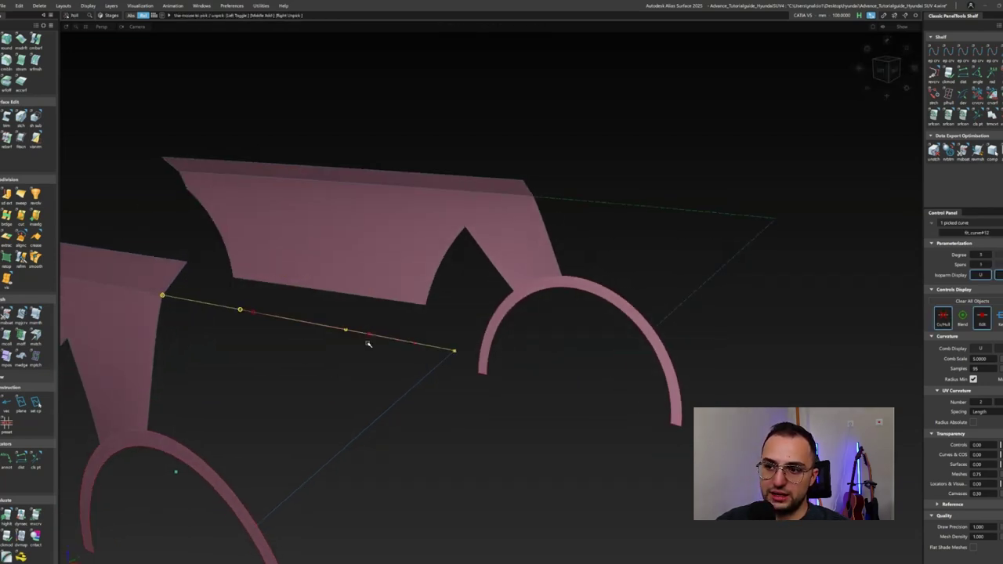
# Remove the original shoulder curves and align the fitted curve's front end to the side panel with G0 continuity.
pyautogui.click(388, 353)
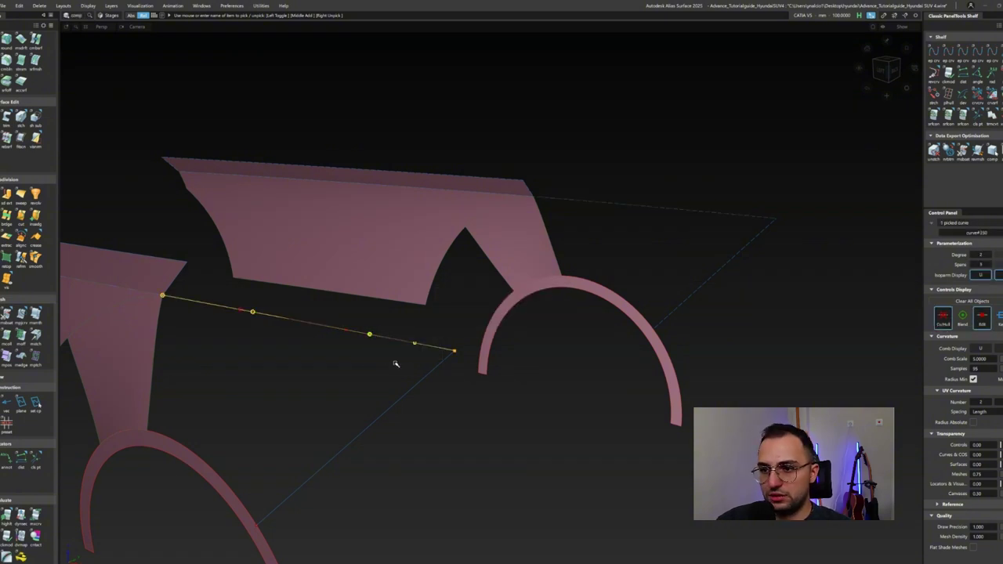
pyautogui.hotkey('alt', 'a')
pyautogui.click(177, 298)
pyautogui.click(144, 296)
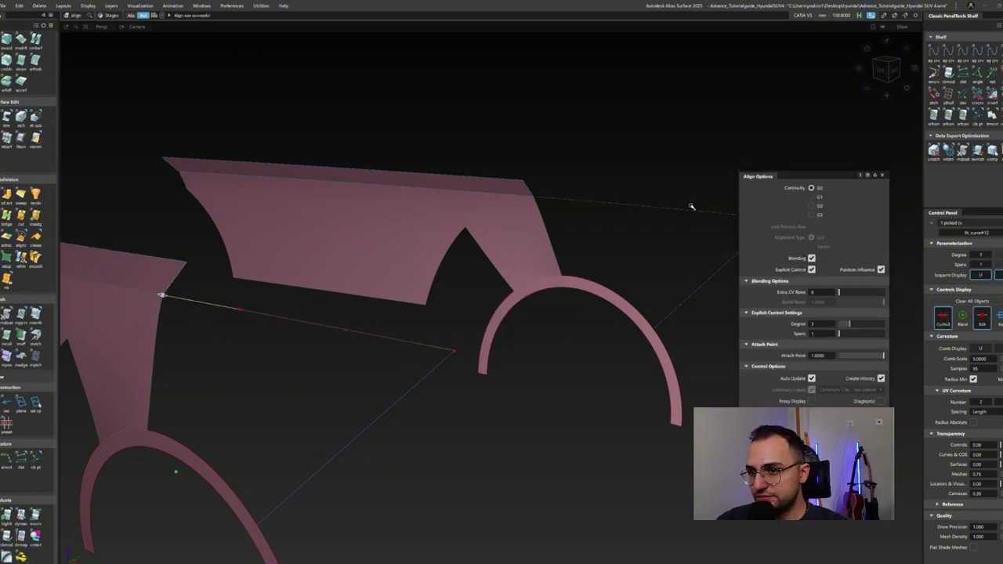
pyautogui.hotkey('alt', 's')
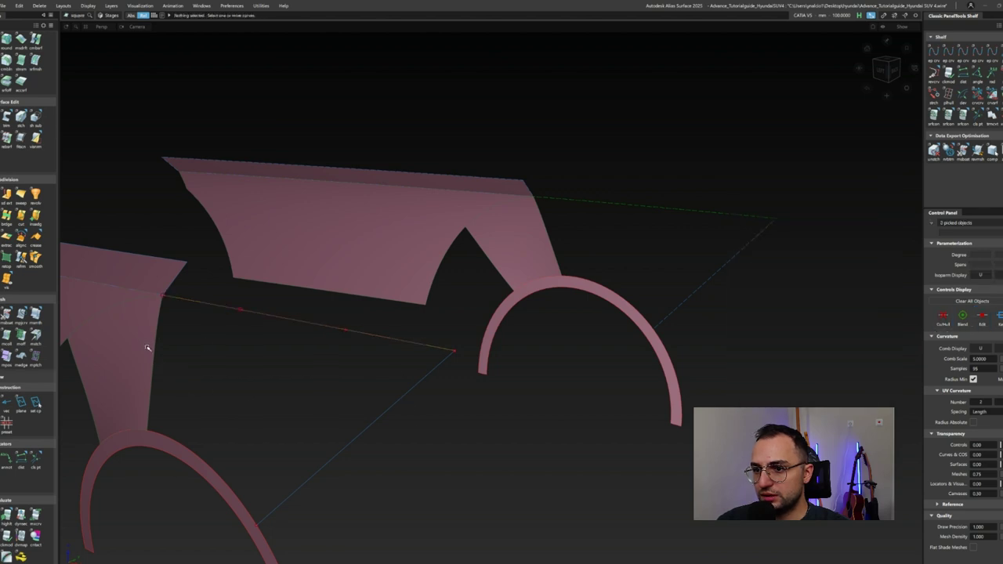
pyautogui.click(149, 348)
pyautogui.click(232, 321)
# Move the middle control point of the curve running from the tailgate's upper corner to the wheel arch.
pyautogui.click(451, 354)
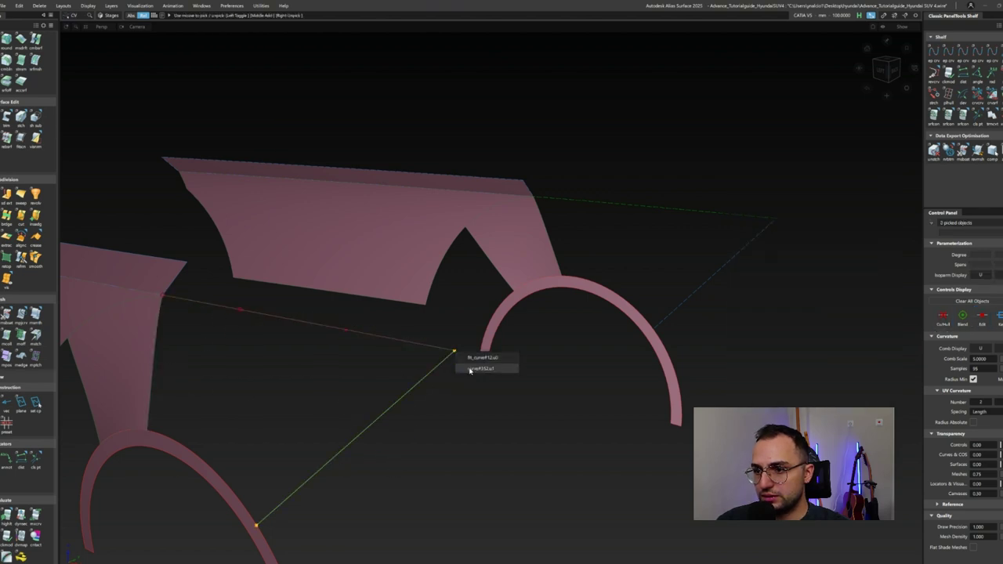
pyautogui.click(474, 369)
pyautogui.click(351, 460)
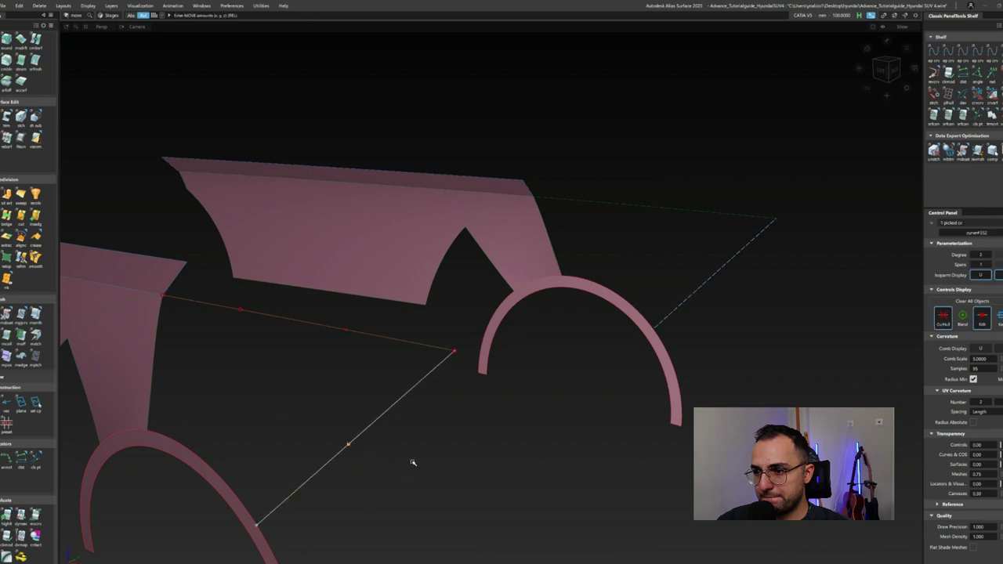
pyautogui.press('F3')
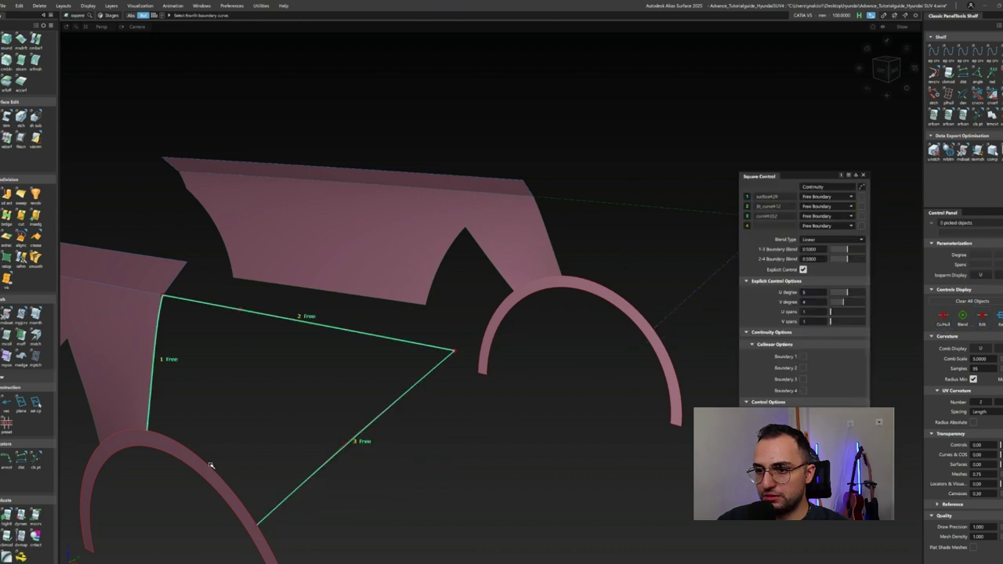
# Build a degree 5 Square surface between side panel, shoulder curve, rear curve and wheel arch, with G2 curvature to the side panel.
pyautogui.click(205, 462)
pyautogui.keyDown('alt'); pyautogui.keyDown('shift'); pyautogui.moveTo(337, 376); pyautogui.dragTo(403, 376); pyautogui.keyUp('shift'); pyautogui.keyUp('alt')
pyautogui.moveTo(842, 302); pyautogui.dragTo(848, 303)
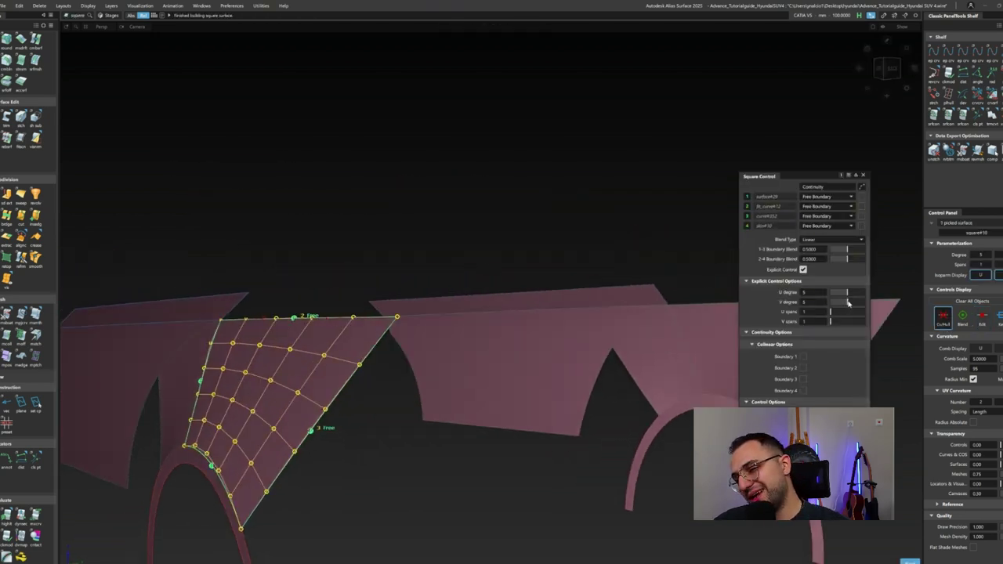
pyautogui.click(827, 196)
pyautogui.click(819, 227)
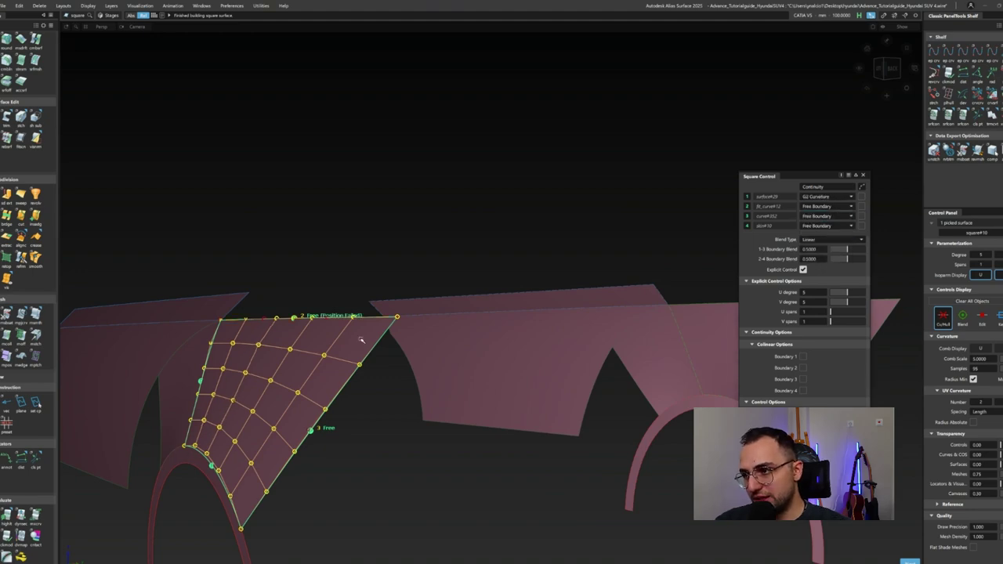
pyautogui.keyDown('alt'); pyautogui.keyDown('shift'); pyautogui.moveTo(361, 341); pyautogui.dragTo(291, 466); pyautogui.keyUp('shift'); pyautogui.keyUp('alt')
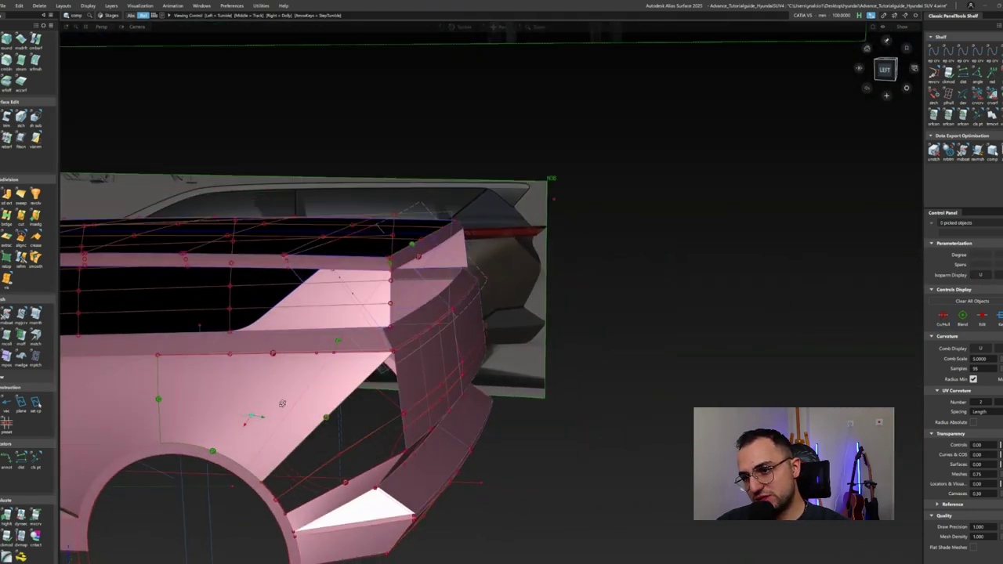
# Adjust the control point at the tailgate's upper corner where it meets the new quarter panel.
pyautogui.keyDown('alt'); pyautogui.keyDown('shift'); pyautogui.moveTo(283, 403); pyautogui.dragTo(206, 390); pyautogui.keyUp('shift'); pyautogui.keyUp('alt')
pyautogui.click(206, 390)
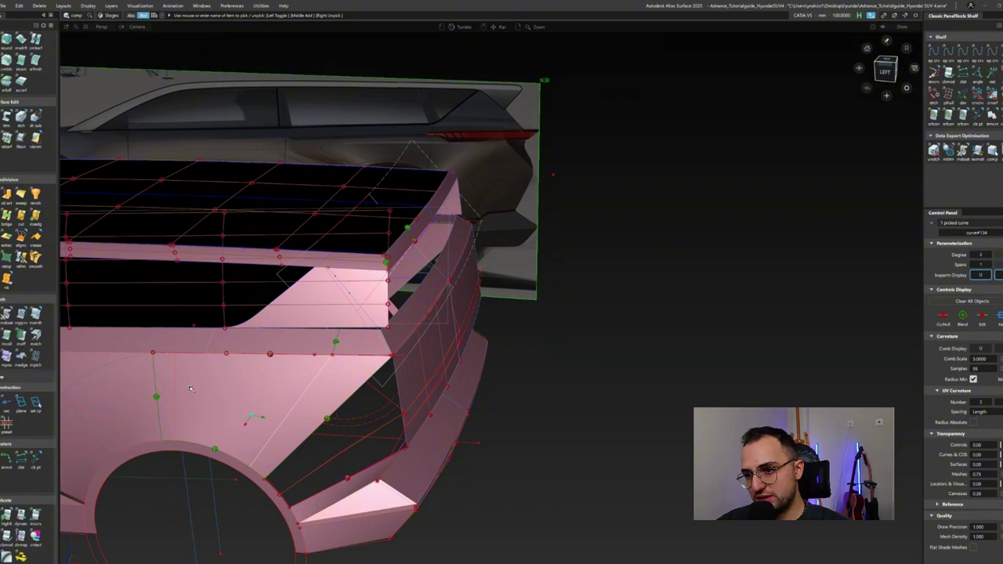
pyautogui.keyDown('alt'); pyautogui.keyDown('shift'); pyautogui.moveTo(179, 424); pyautogui.dragTo(275, 381); pyautogui.keyUp('shift'); pyautogui.keyUp('alt')
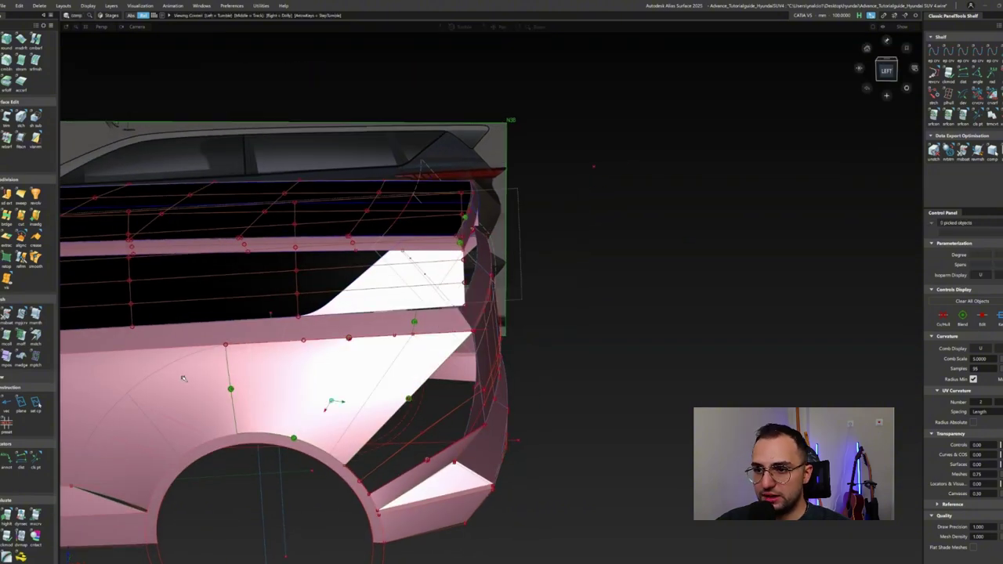
pyautogui.keyDown('alt'); pyautogui.keyDown('shift'); pyautogui.moveTo(182, 379); pyautogui.dragTo(377, 500); pyautogui.keyUp('shift'); pyautogui.keyUp('alt')
pyautogui.keyDown('alt'); pyautogui.keyDown('shift'); pyautogui.moveTo(459, 490); pyautogui.dragTo(362, 470); pyautogui.keyUp('shift'); pyautogui.keyUp('alt')
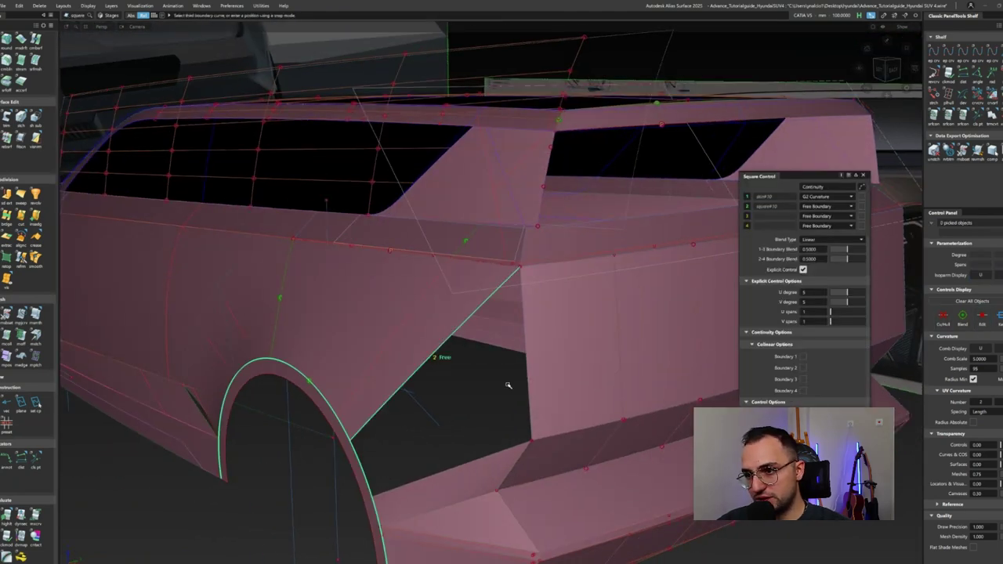
pyautogui.scroll(5, 529, 298)
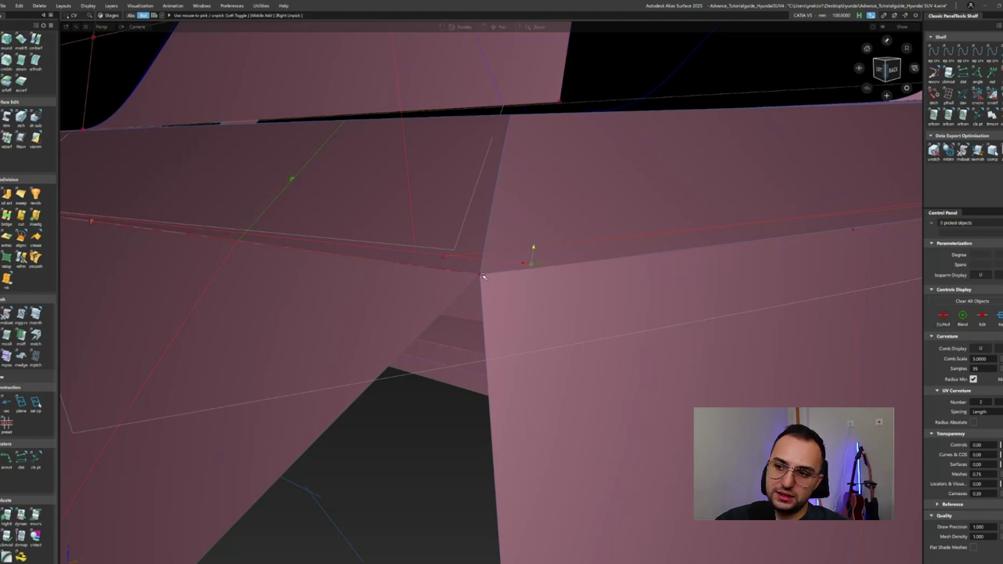
pyautogui.click(484, 276)
pyautogui.press('m')
pyautogui.click(478, 335)
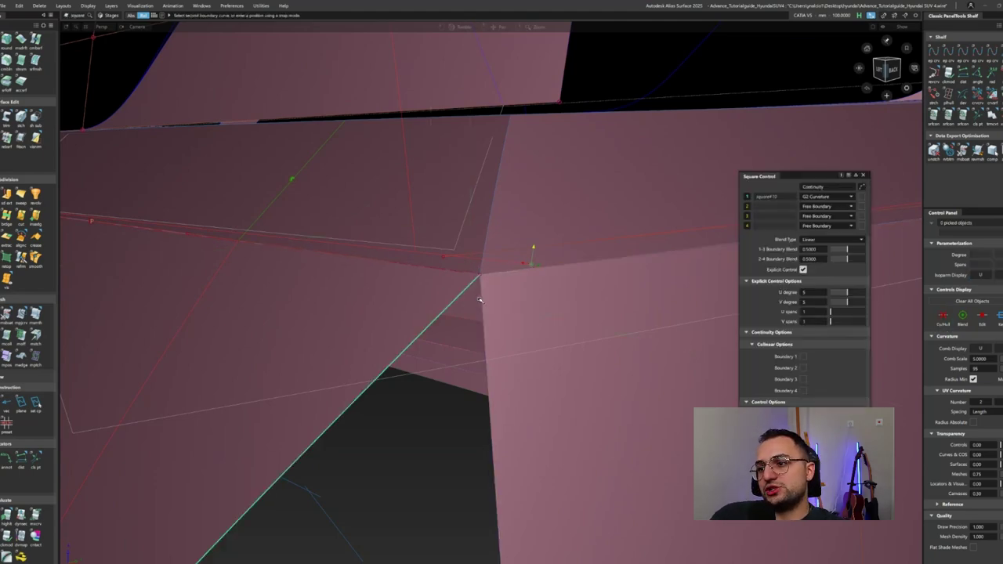
# Select the ledge surface below the tailgate and adjust its corner control point at the tailgate's lower corner.
pyautogui.scroll(-5, 482, 368)
pyautogui.keyDown('alt'); pyautogui.keyDown('shift'); pyautogui.moveTo(510, 434); pyautogui.dragTo(533, 455); pyautogui.keyUp('shift'); pyautogui.keyUp('alt')
pyautogui.scroll(5, 509, 392)
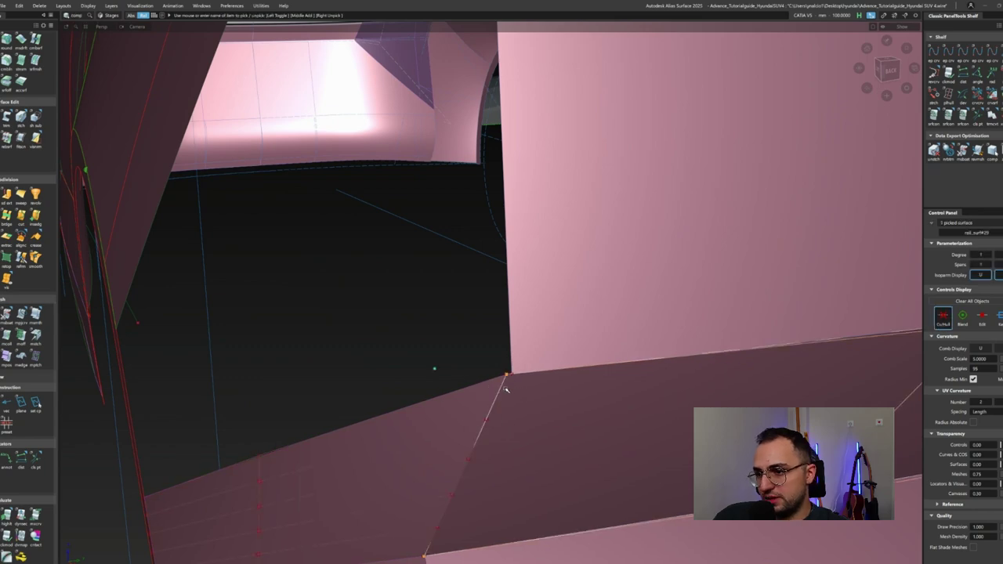
pyautogui.click(473, 405)
pyautogui.click(509, 378)
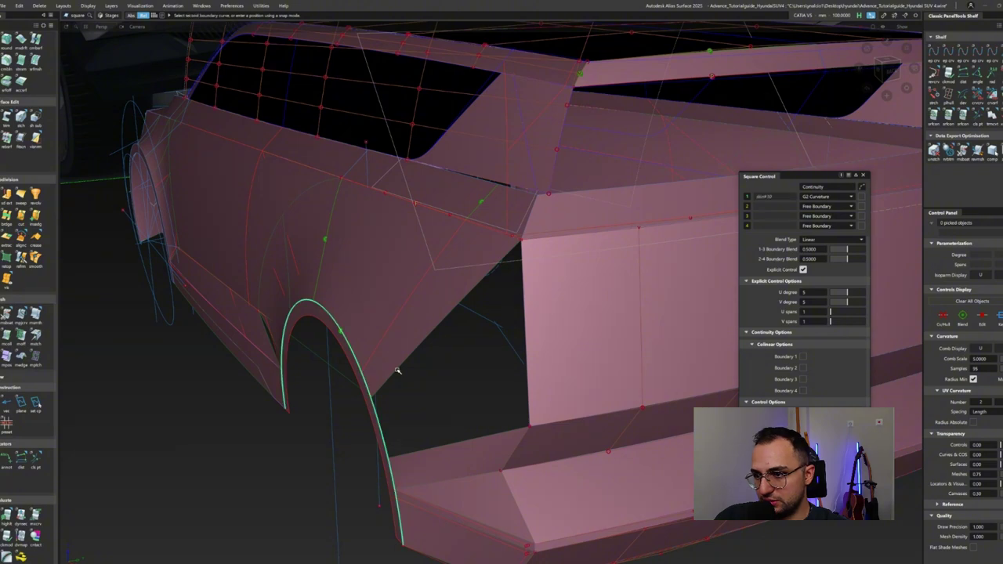
# Fill the opening between wheel arch, quarter panel, tailgate and lower ledge with a Square surface using G0 position continuity.
pyautogui.click(526, 423)
pyautogui.click(815, 192)
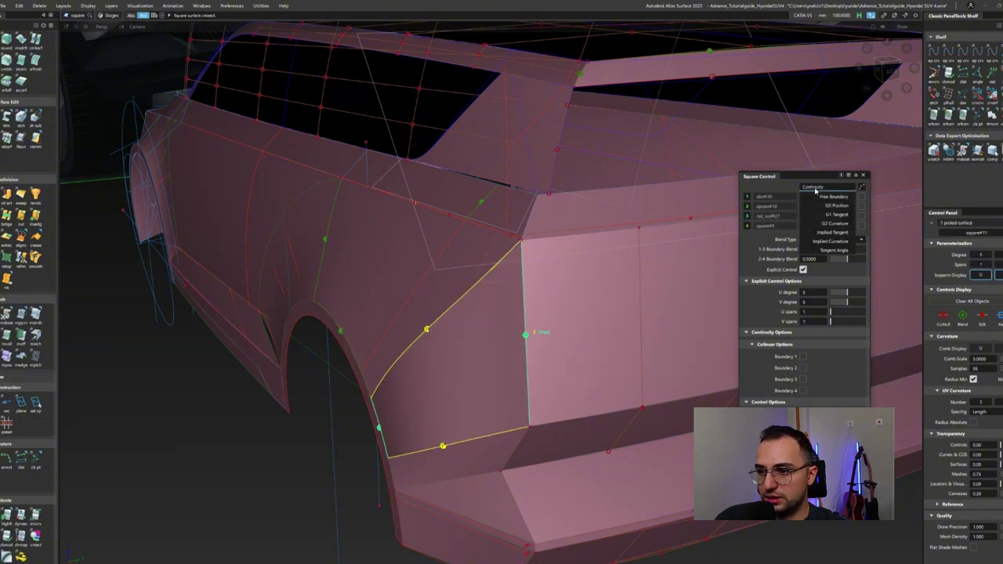
pyautogui.click(821, 207)
pyautogui.keyDown('alt'); pyautogui.keyDown('shift'); pyautogui.moveTo(549, 329); pyautogui.dragTo(437, 303); pyautogui.keyUp('shift'); pyautogui.keyUp('alt')
# Untemplate the slanted rear window surface that passes through the rear pillar.
pyautogui.click(472, 302)
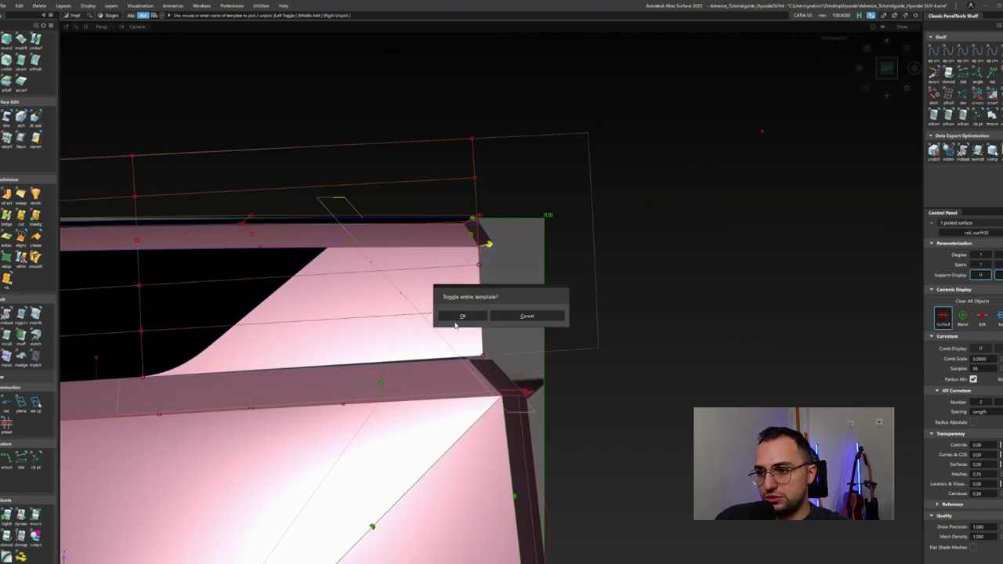
pyautogui.click(457, 317)
pyautogui.click(467, 327)
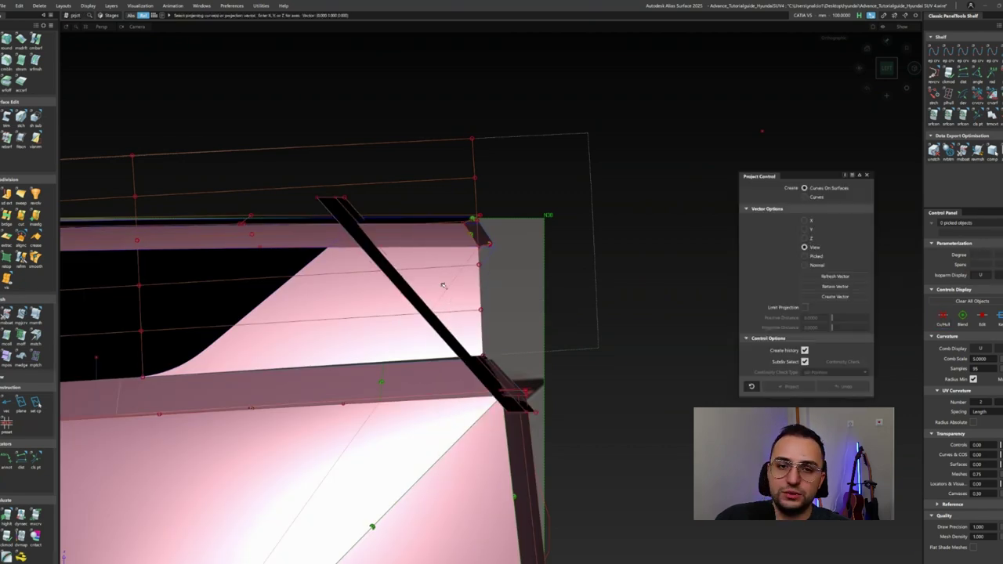
# Trim the rear pillar surface by its projected curves and pick the diagonal curve on surface.
pyautogui.click(377, 325)
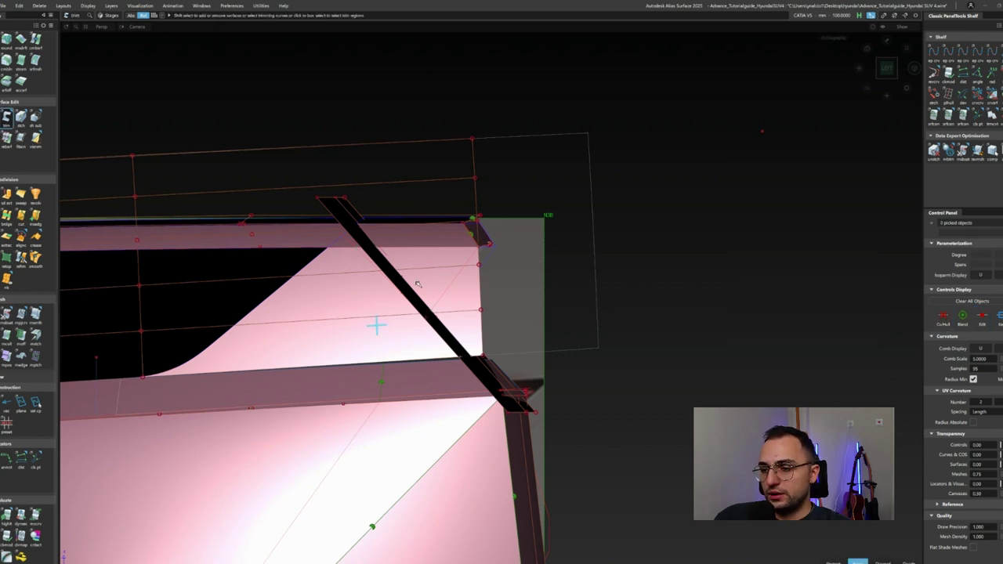
pyautogui.click(415, 348)
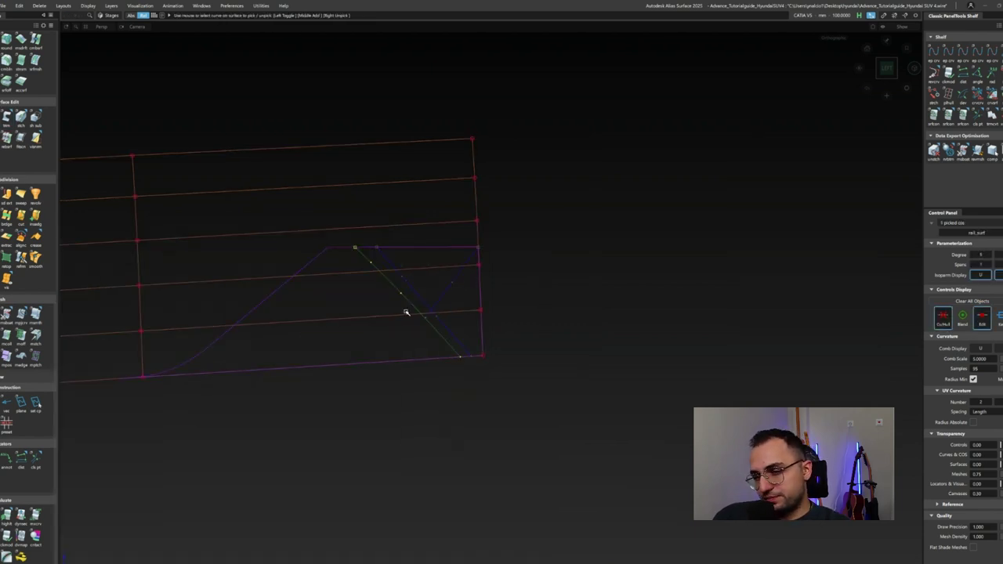
pyautogui.moveTo(355, 306)
pyautogui.keyDown('alt'); pyautogui.keyDown('shift'); pyautogui.mouseDown()
pyautogui.moveTo(502, 330)
pyautogui.moveTo(600, 307)
pyautogui.mouseUp(); pyautogui.keyUp('shift'); pyautogui.keyUp('alt')
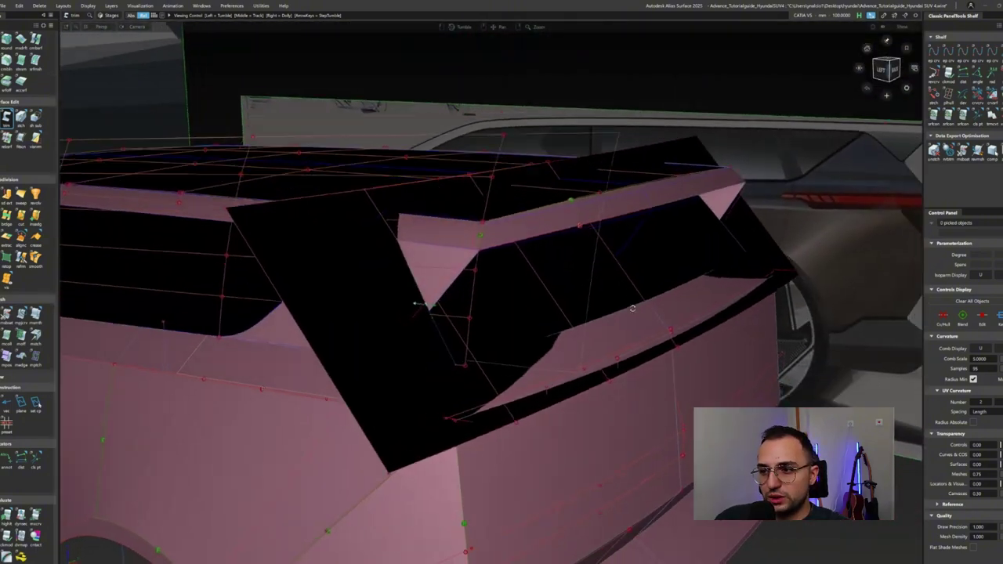
# Isolate the slanted rear window and ledge surfaces and shift the window's middle control-point row along its normal.
pyautogui.click(601, 315)
pyautogui.hotkey('ctrl', 'shift', 'h')
pyautogui.keyDown('alt'); pyautogui.keyDown('shift'); pyautogui.moveTo(548, 370); pyautogui.dragTo(565, 323); pyautogui.keyUp('shift'); pyautogui.keyUp('alt')
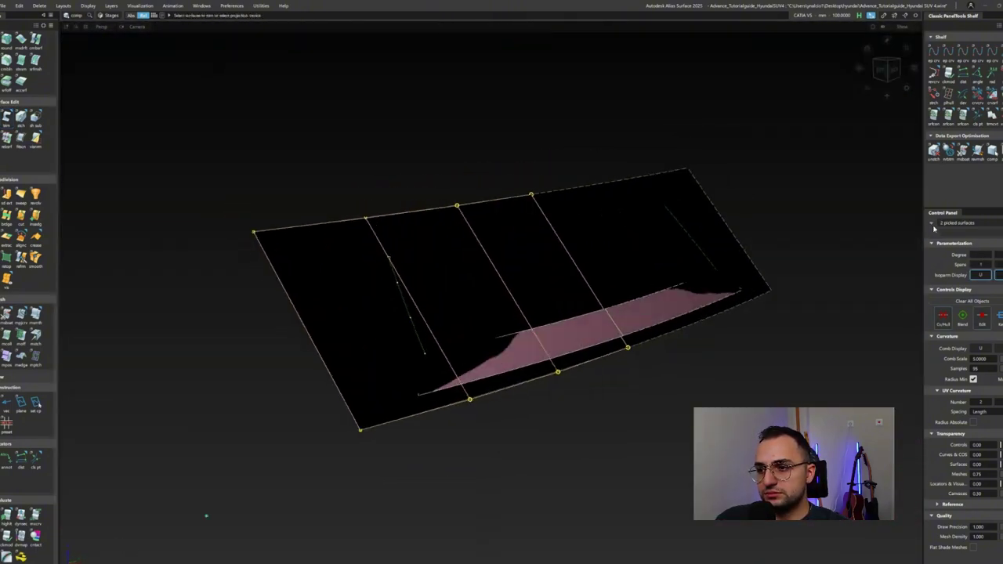
pyautogui.keyDown('ctrl'); pyautogui.keyDown('shift'); pyautogui.moveTo(700, 172); pyautogui.dragTo(699, 283); pyautogui.keyUp('shift'); pyautogui.keyUp('ctrl')
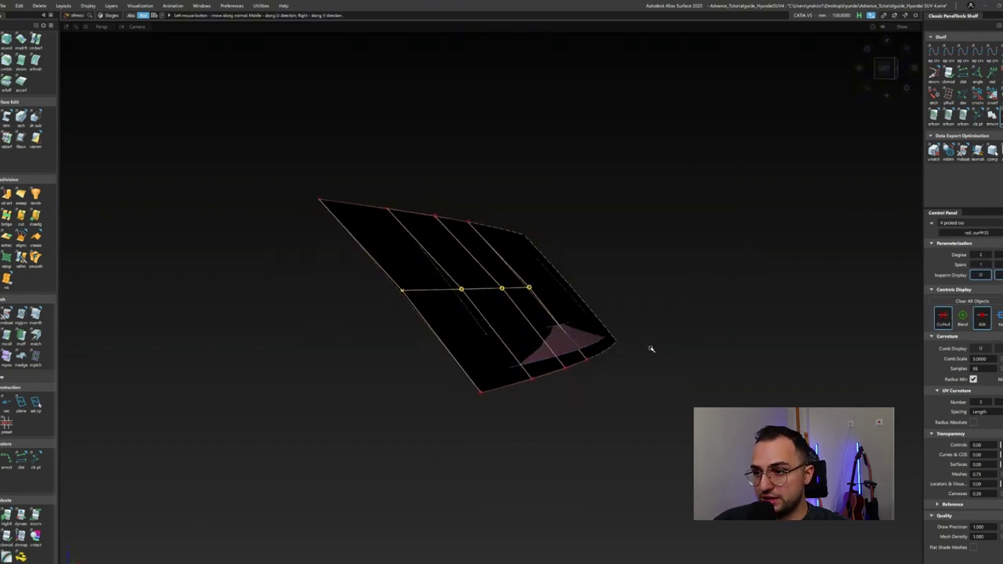
pyautogui.keyDown('alt'); pyautogui.keyDown('shift'); pyautogui.moveTo(651, 349); pyautogui.dragTo(396, 371); pyautogui.keyUp('shift'); pyautogui.keyUp('alt')
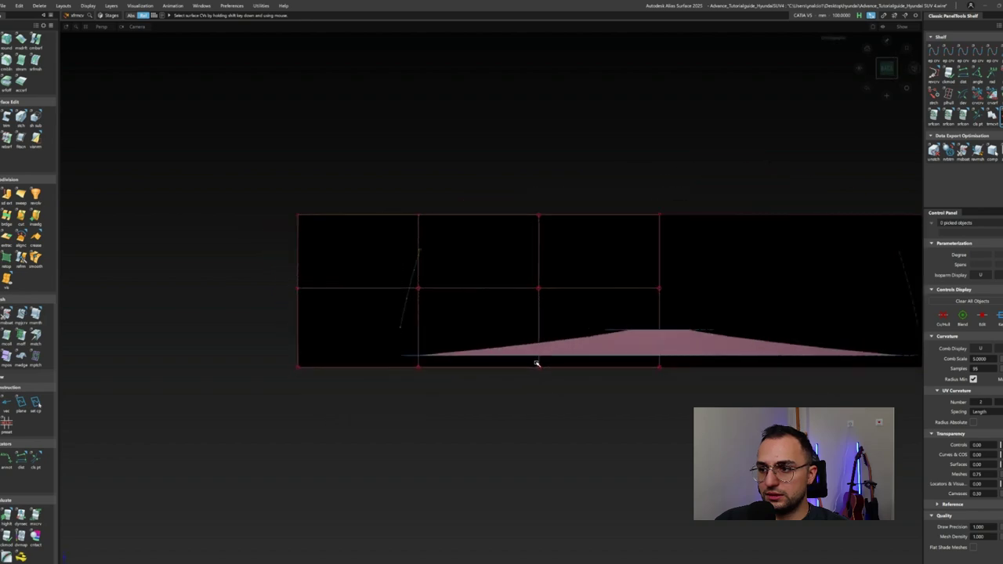
# Project the pillar and ledge boundary curves onto the slanted rear window surface along the X vector.
pyautogui.press('Return')
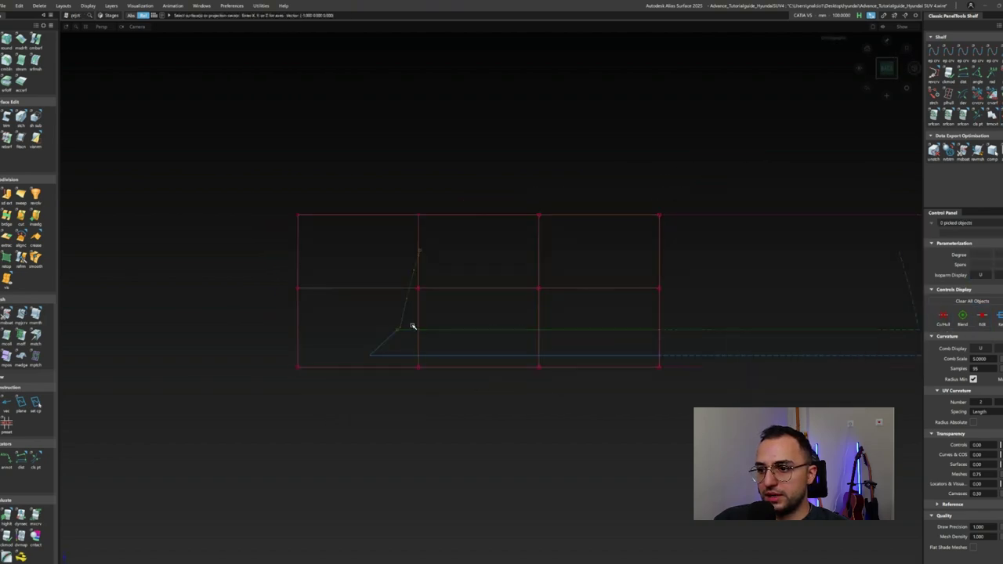
pyautogui.moveTo(439, 307)
pyautogui.keyDown('alt'); pyautogui.keyDown('shift'); pyautogui.mouseDown()
pyautogui.moveTo(667, 251)
pyautogui.moveTo(495, 370)
pyautogui.mouseUp(); pyautogui.keyUp('shift'); pyautogui.keyUp('alt')
pyautogui.click(387, 335)
pyautogui.keyDown('alt'); pyautogui.keyDown('shift'); pyautogui.moveTo(387, 335); pyautogui.dragTo(142, 381); pyautogui.keyUp('shift'); pyautogui.keyUp('alt')
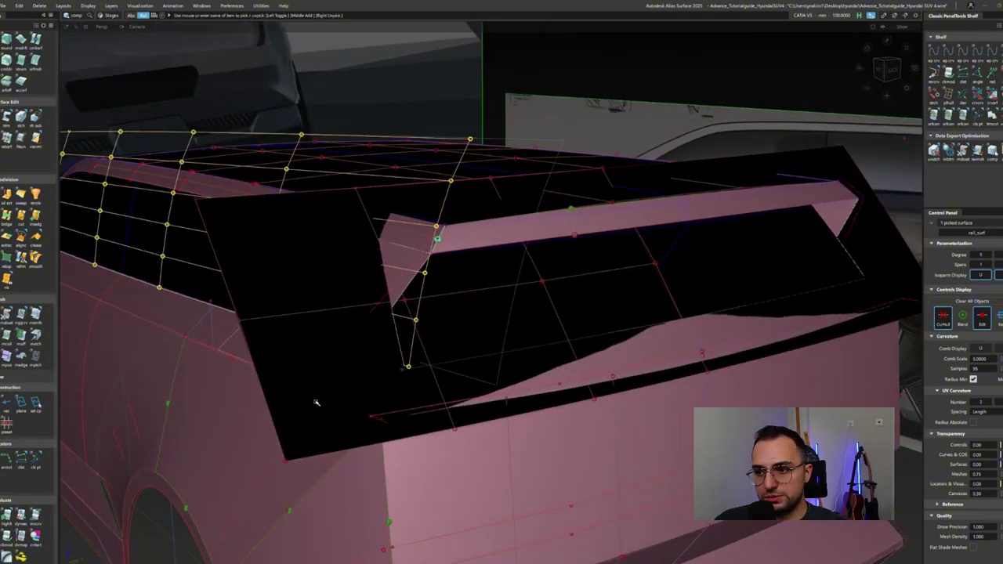
# Untrim the rear pillar surface to restore the part passing through the slanted window surface.
pyautogui.keyDown('alt'); pyautogui.keyDown('shift'); pyautogui.moveTo(483, 145); pyautogui.dragTo(455, 324); pyautogui.keyUp('shift'); pyautogui.keyUp('alt')
pyautogui.press('u')
pyautogui.keyDown('alt'); pyautogui.keyDown('shift'); pyautogui.moveTo(402, 292); pyautogui.dragTo(484, 381); pyautogui.keyUp('shift'); pyautogui.keyUp('alt')
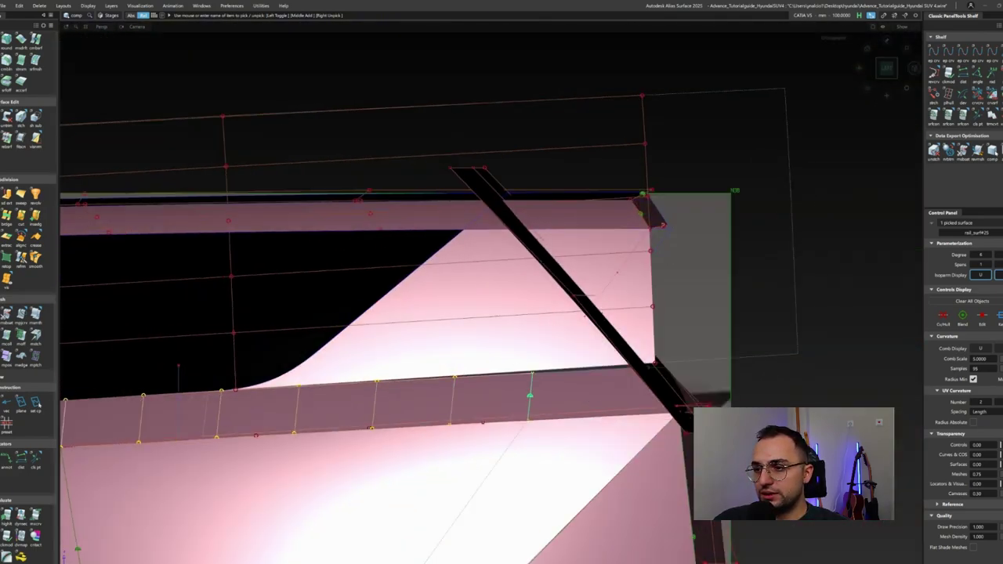
pyautogui.keyDown('alt'); pyautogui.keyDown('shift'); pyautogui.moveTo(564, 399); pyautogui.dragTo(479, 308); pyautogui.keyUp('shift'); pyautogui.keyUp('alt')
pyautogui.keyDown('alt'); pyautogui.keyDown('shift'); pyautogui.moveTo(543, 306); pyautogui.dragTo(286, 293); pyautogui.keyUp('shift'); pyautogui.keyUp('alt')
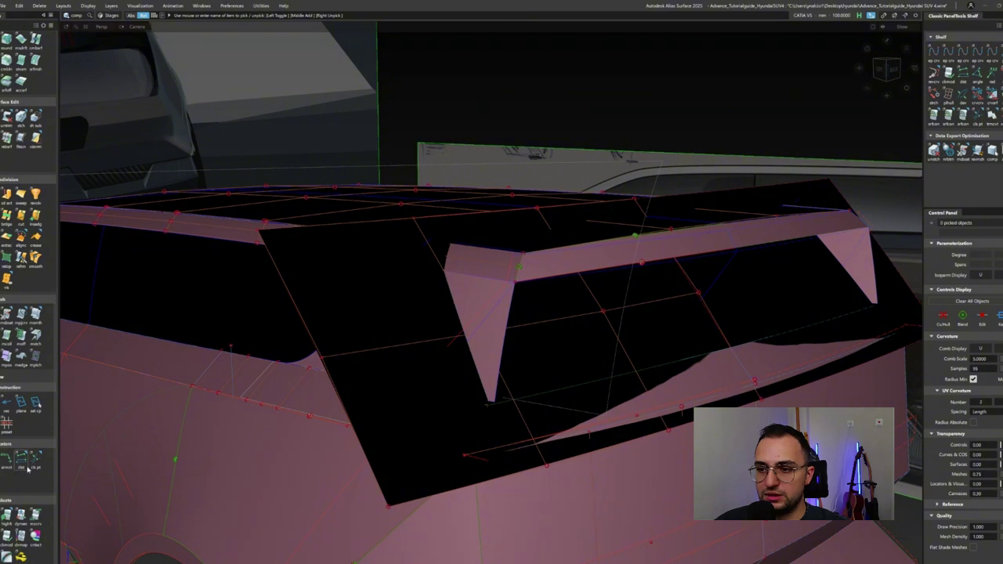
# Create a 150 mm Multi-surface Draft from the roof spoiler's lower edge along X, angled about 16 degrees.
pyautogui.scroll(5, 27, 469)
pyautogui.click(21, 186)
pyautogui.click(672, 269)
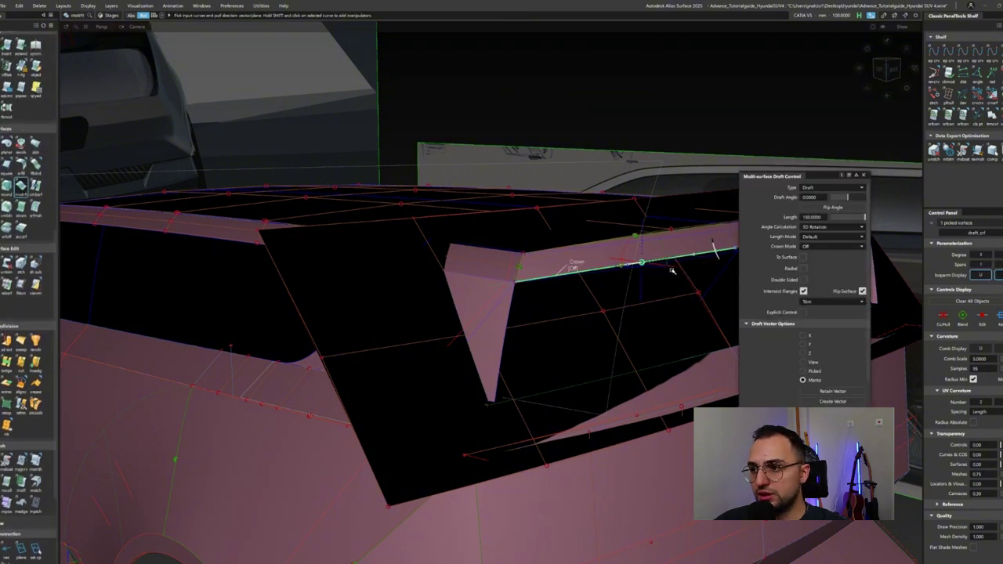
pyautogui.keyDown('alt'); pyautogui.keyDown('shift'); pyautogui.moveTo(650, 264); pyautogui.dragTo(568, 271); pyautogui.keyUp('shift'); pyautogui.keyUp('alt')
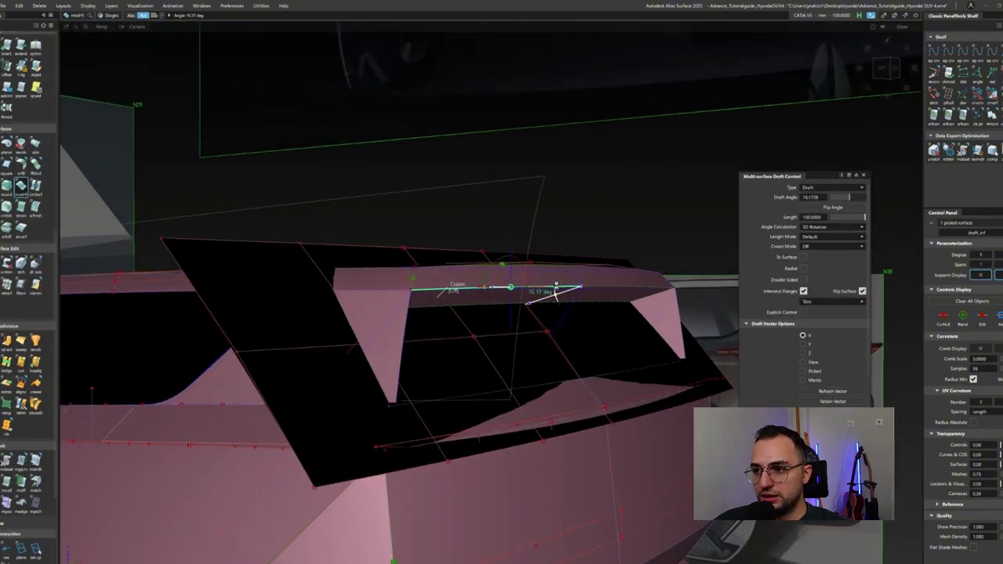
# Extend the draft surface's outer end past the pillar by about 40 mm and adjust its free-edge control-point row.
pyautogui.click(886, 68)
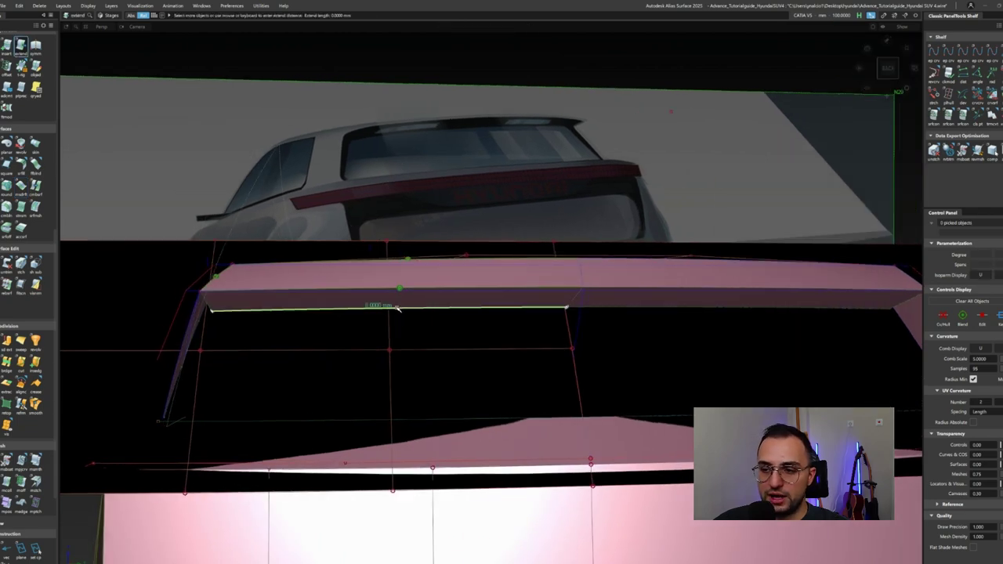
pyautogui.click(210, 312)
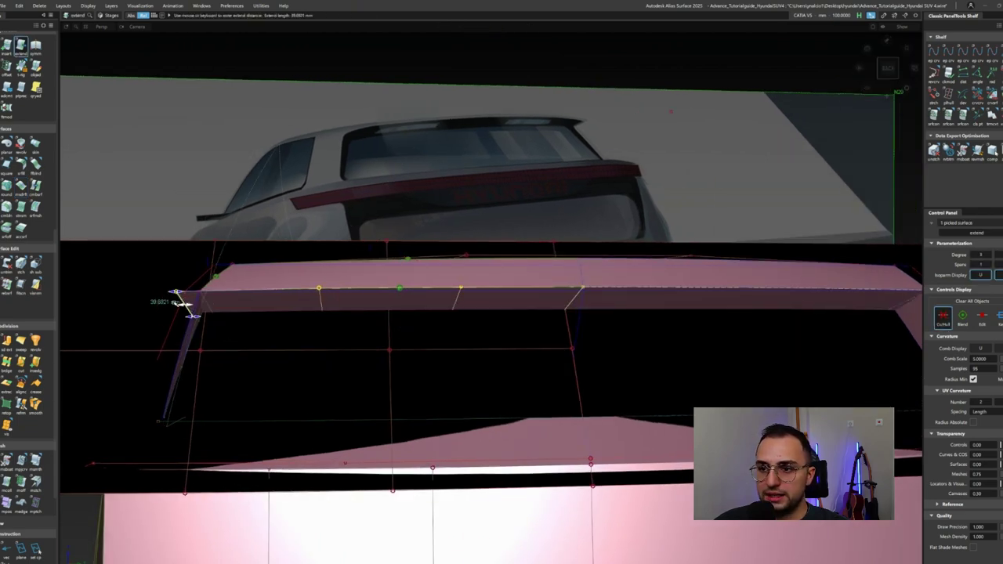
pyautogui.keyDown('alt'); pyautogui.keyDown('shift'); pyautogui.moveTo(161, 296); pyautogui.dragTo(540, 295); pyautogui.keyUp('shift'); pyautogui.keyUp('alt')
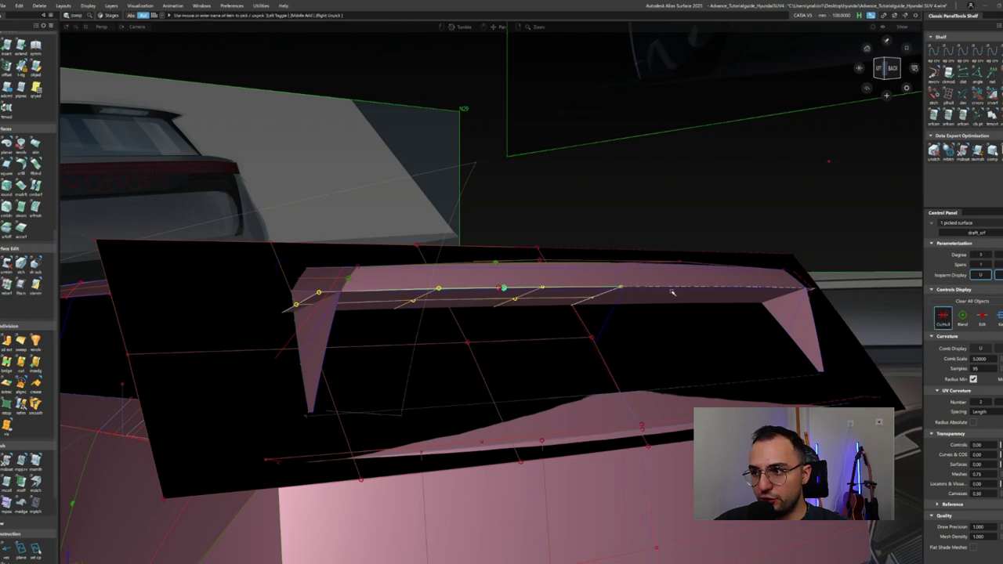
pyautogui.hotkey('ctrl', 'shift', 'n')
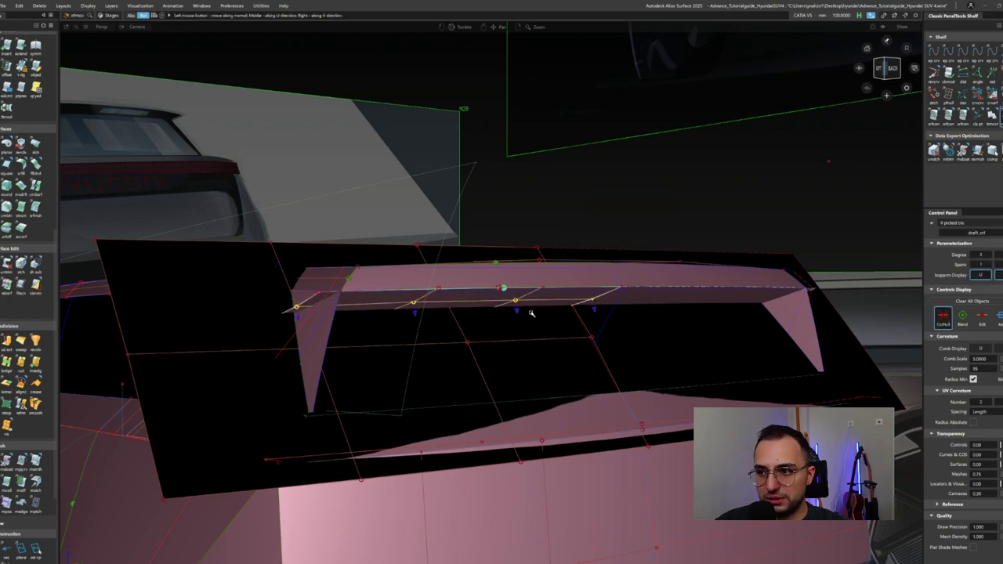
pyautogui.keyDown('alt'); pyautogui.keyDown('shift'); pyautogui.moveTo(374, 298); pyautogui.dragTo(428, 362); pyautogui.keyUp('shift'); pyautogui.keyUp('alt')
# Trim the rear pillar surface along its projected curves, keeping the front region and the upper triangular region.
pyautogui.press('F2')
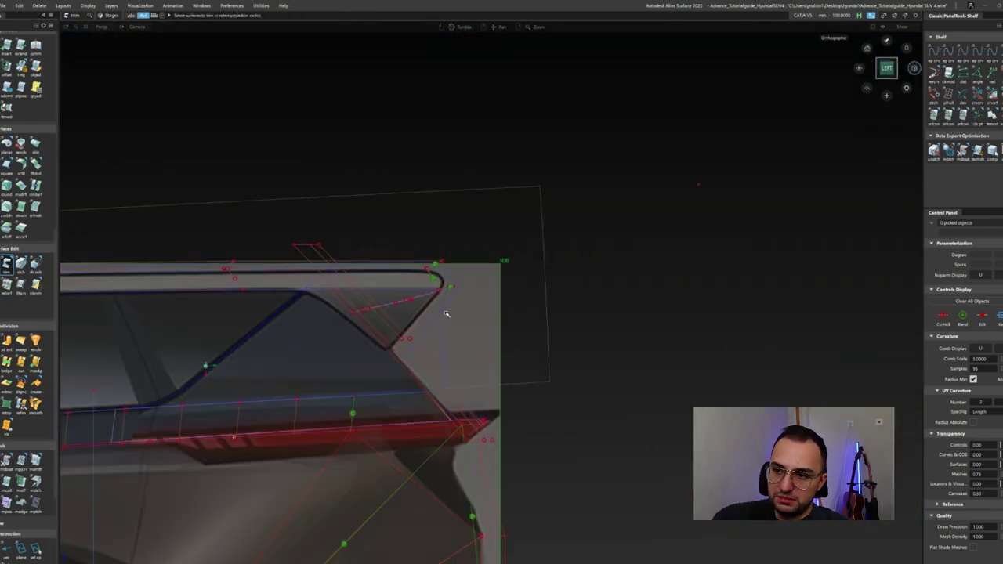
pyautogui.keyDown('alt'); pyautogui.keyDown('shift'); pyautogui.moveTo(446, 314); pyautogui.dragTo(333, 337); pyautogui.keyUp('shift'); pyautogui.keyUp('alt')
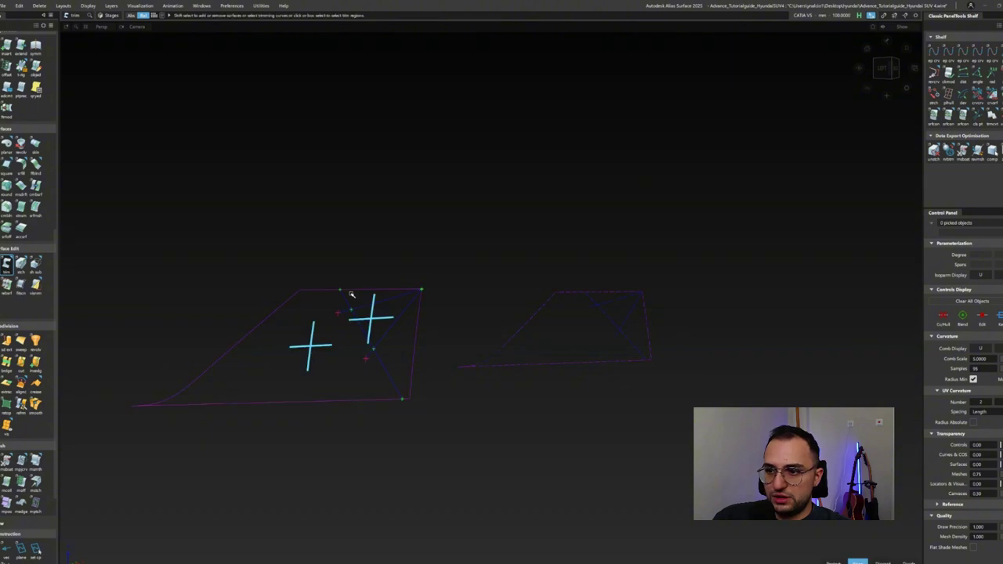
pyautogui.keyDown('alt'); pyautogui.keyDown('shift'); pyautogui.moveTo(351, 295); pyautogui.dragTo(396, 357); pyautogui.keyUp('shift'); pyautogui.keyUp('alt')
pyautogui.hotkey('ctrl', 'shift', 'h')
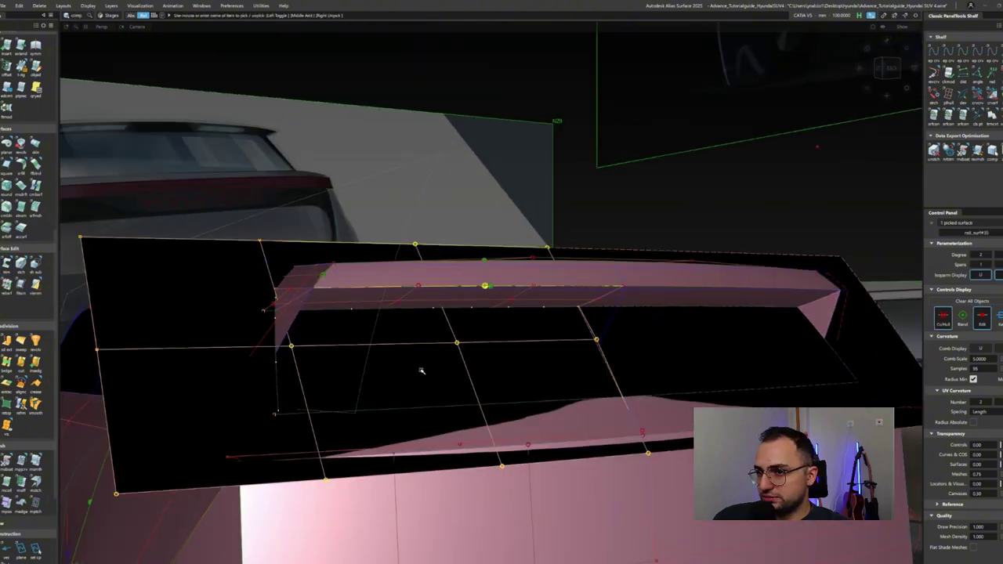
# Trim the rear window surface to the opening between the pillar, spoiler underside and upper tailgate.
pyautogui.hotkey('ctrl', 'shift', 'h')
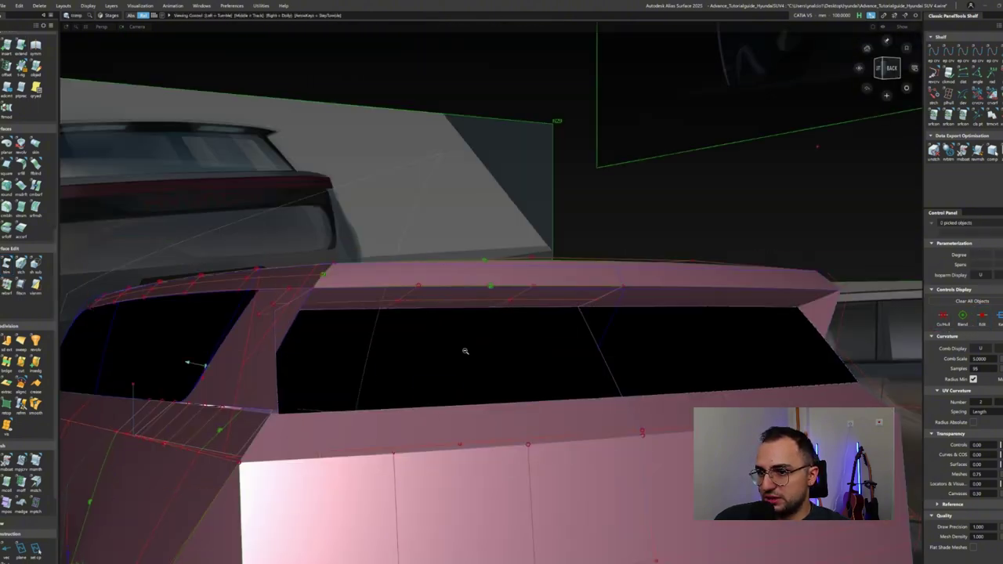
pyautogui.keyDown('alt'); pyautogui.keyDown('shift'); pyautogui.moveTo(463, 352); pyautogui.dragTo(371, 374); pyautogui.keyUp('shift'); pyautogui.keyUp('alt')
pyautogui.keyDown('alt'); pyautogui.keyDown('shift'); pyautogui.moveTo(371, 374); pyautogui.dragTo(439, 329, button='right'); pyautogui.keyUp('shift'); pyautogui.keyUp('alt')
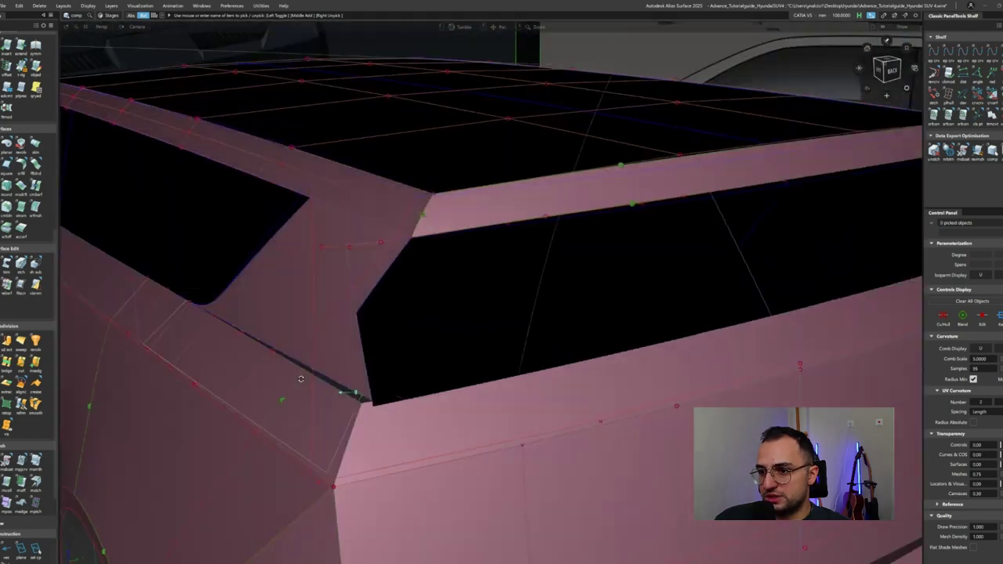
pyautogui.moveTo(439, 329)
pyautogui.keyDown('alt'); pyautogui.keyDown('shift'); pyautogui.mouseDown()
pyautogui.moveTo(591, 253)
pyautogui.moveTo(536, 228)
pyautogui.mouseUp(); pyautogui.keyUp('shift'); pyautogui.keyUp('alt')
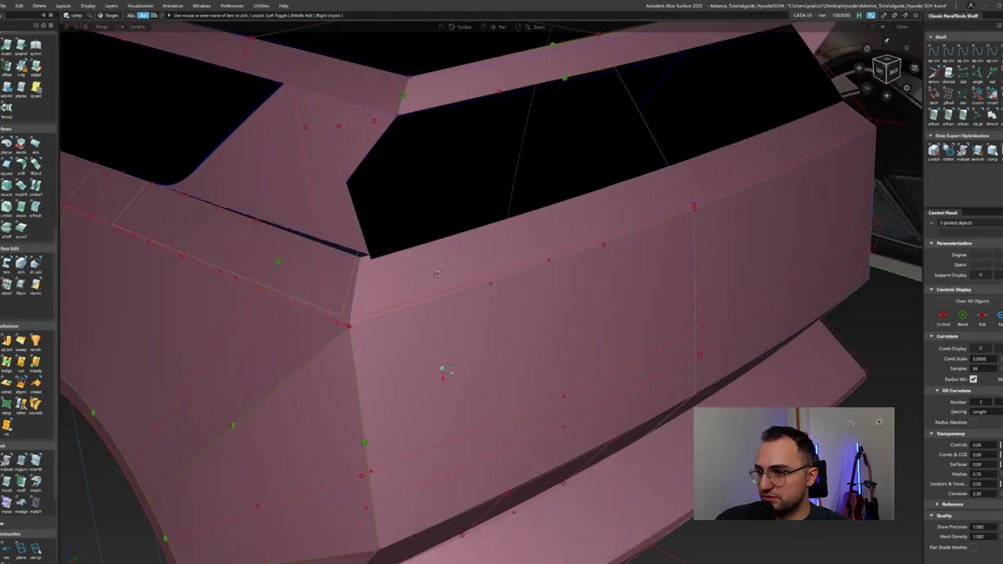
# Try a G0 edge alignment of the upper tailgate surface to the trimmed rear window surface with V Degree 1.
pyautogui.click(536, 228)
pyautogui.click(389, 270)
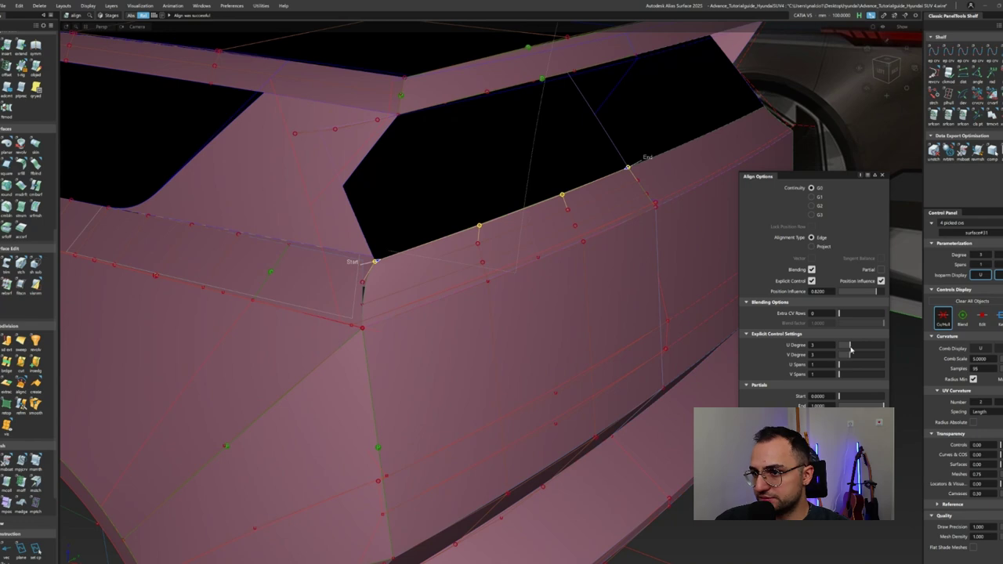
pyautogui.click(835, 353)
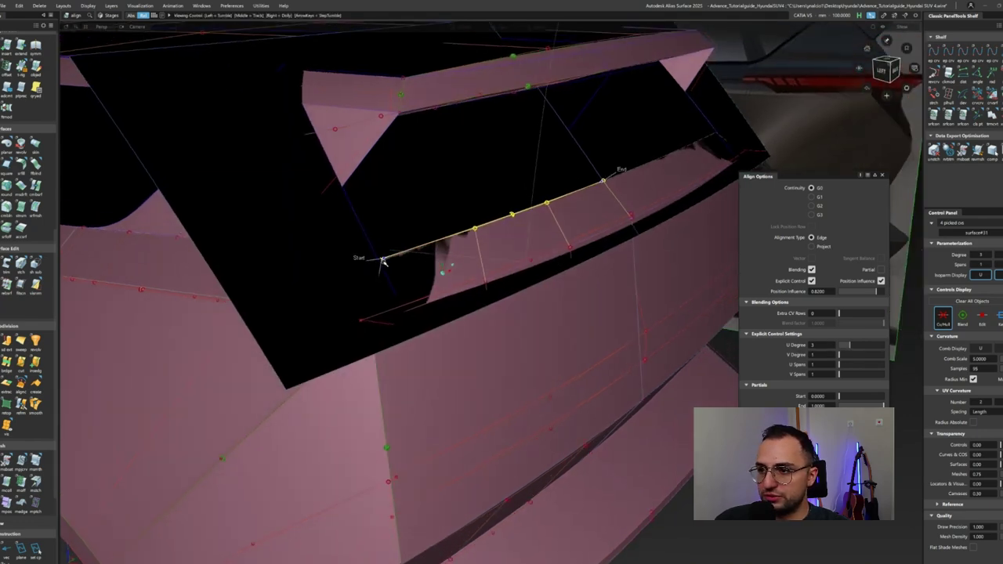
pyautogui.click(379, 259)
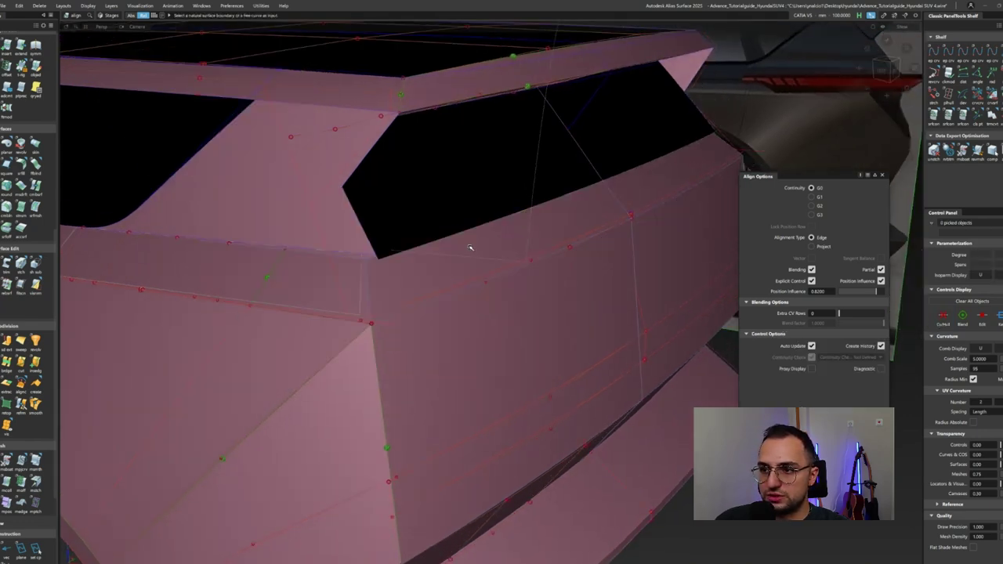
pyautogui.press('Escape')
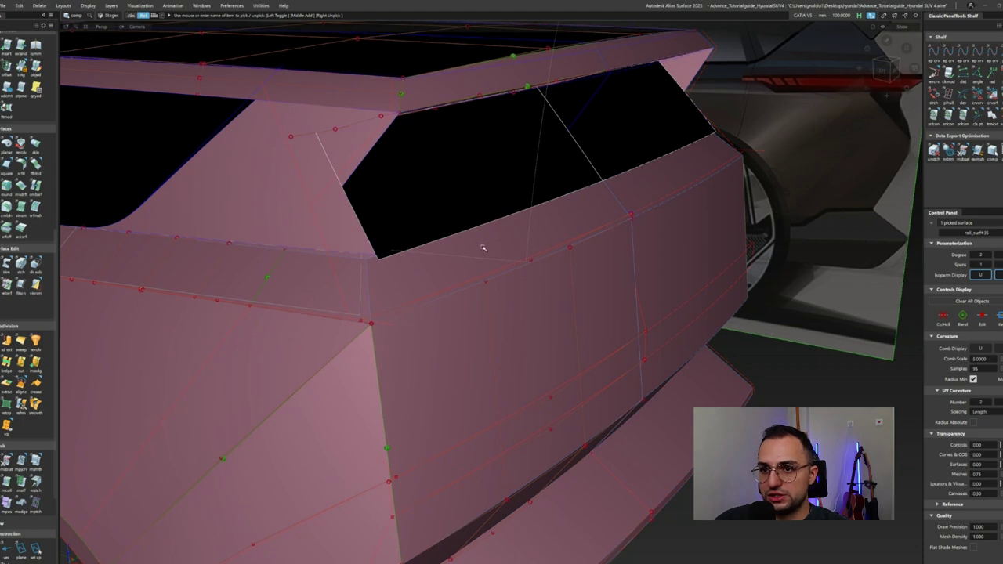
# Trim-convert the rear window surface so that its lower boundary becomes a natural surface edge.
pyautogui.press('u')
pyautogui.click(480, 228)
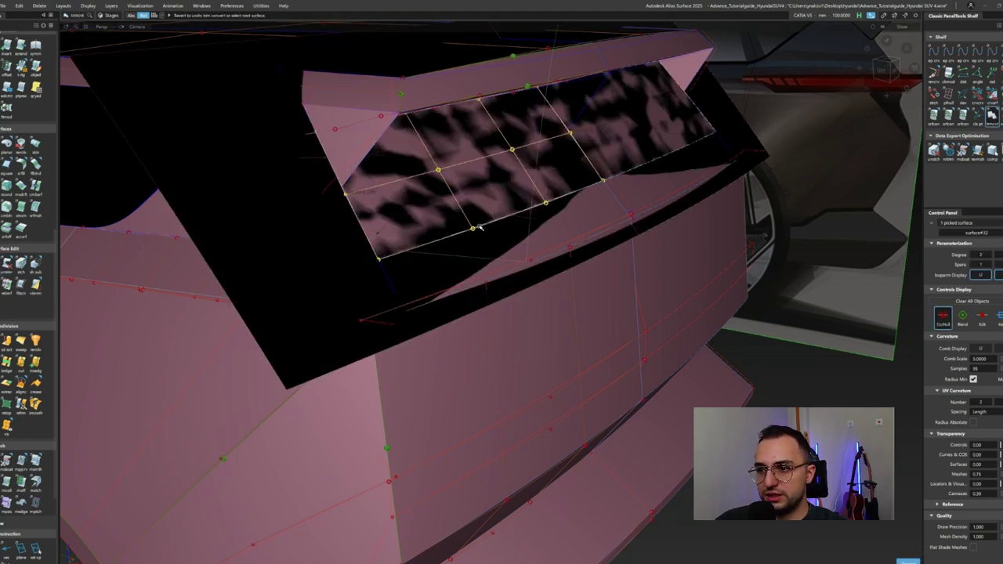
pyautogui.click(473, 228)
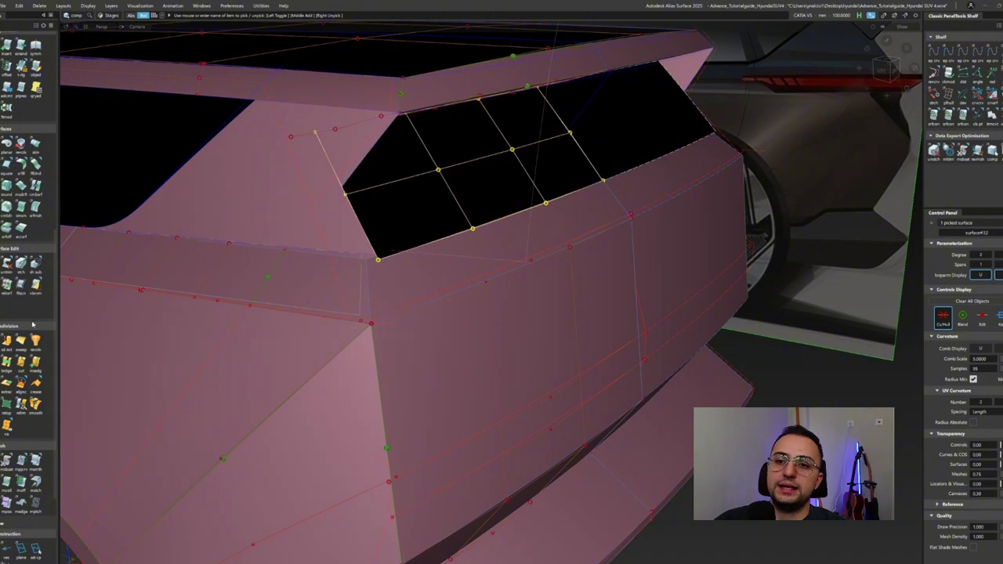
# Align the upper tailgate edge to the converted window's lower edge with G0 and V Degree 1, and extend that window edge slightly.
pyautogui.click(391, 254)
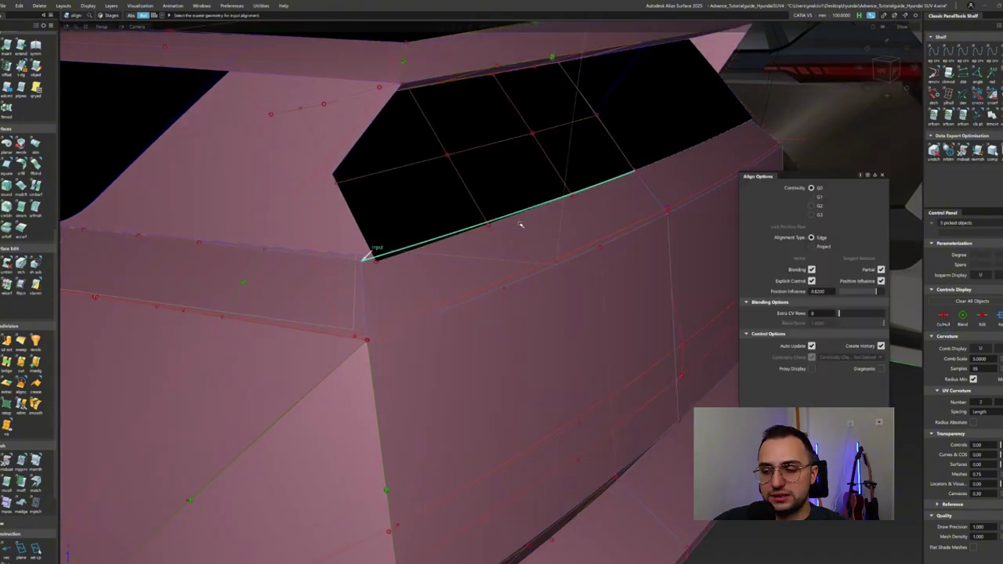
pyautogui.click(520, 225)
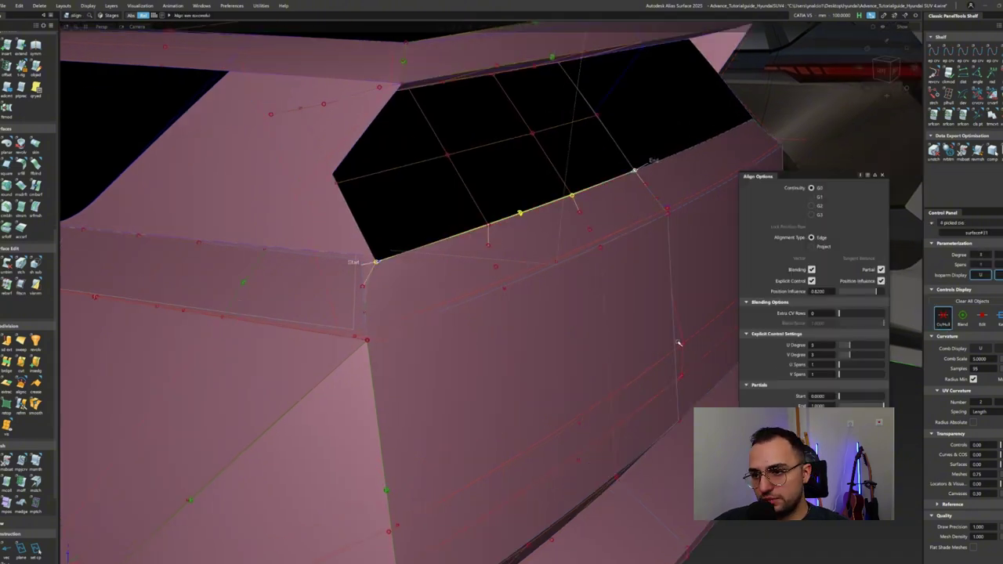
pyautogui.keyDown('alt'); pyautogui.keyDown('shift'); pyautogui.moveTo(776, 350); pyautogui.dragTo(376, 304); pyautogui.keyUp('shift'); pyautogui.keyUp('alt')
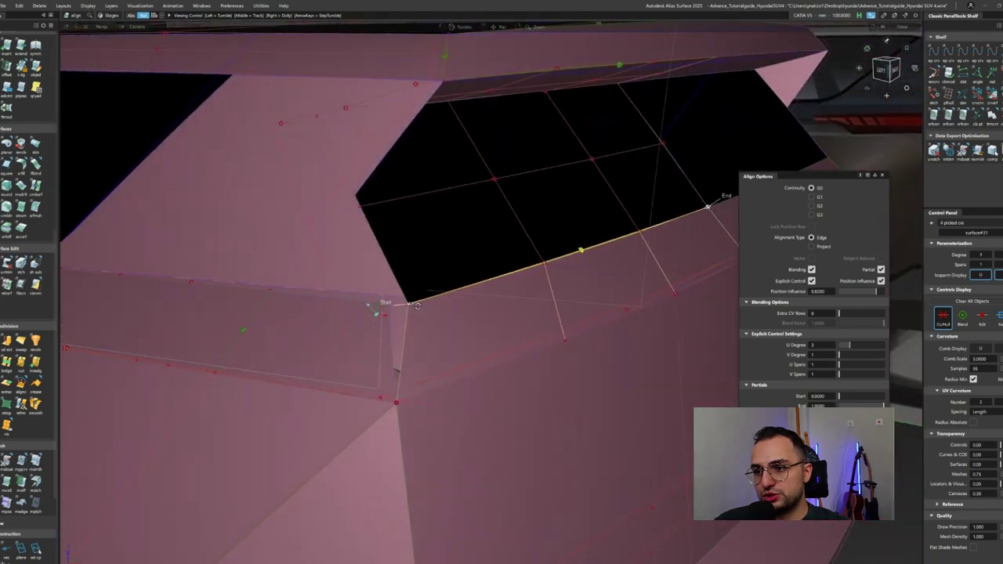
pyautogui.hotkey('ctrl', 'shift', 'e')
pyautogui.click(483, 280)
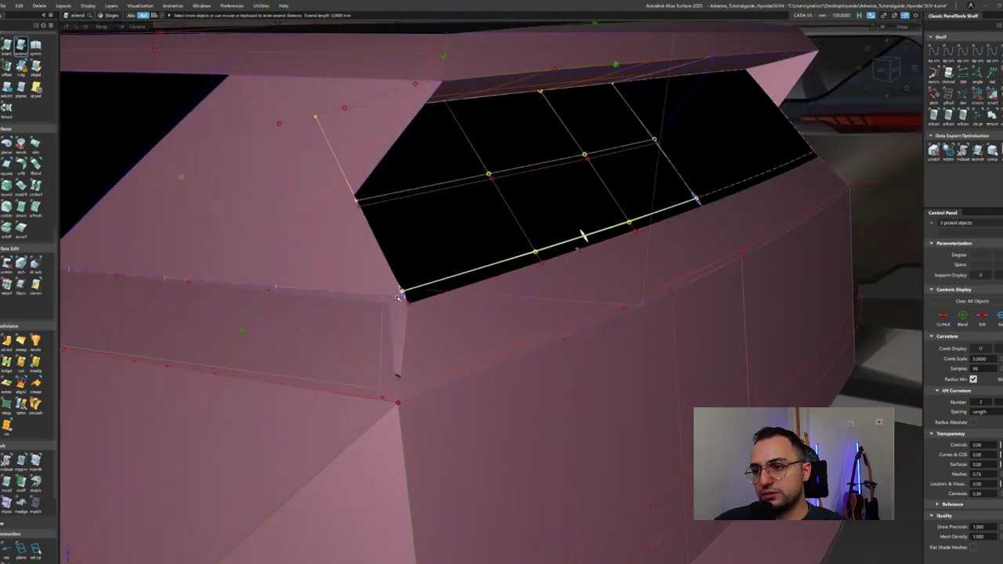
# Pick the rear shoulder surface's end edge for alignment and save the model as Advance_Tutorialguide_Hyundai SUV 5.wire.
pyautogui.hotkey('ctrl', 'shift', 'a')
pyautogui.click(391, 320)
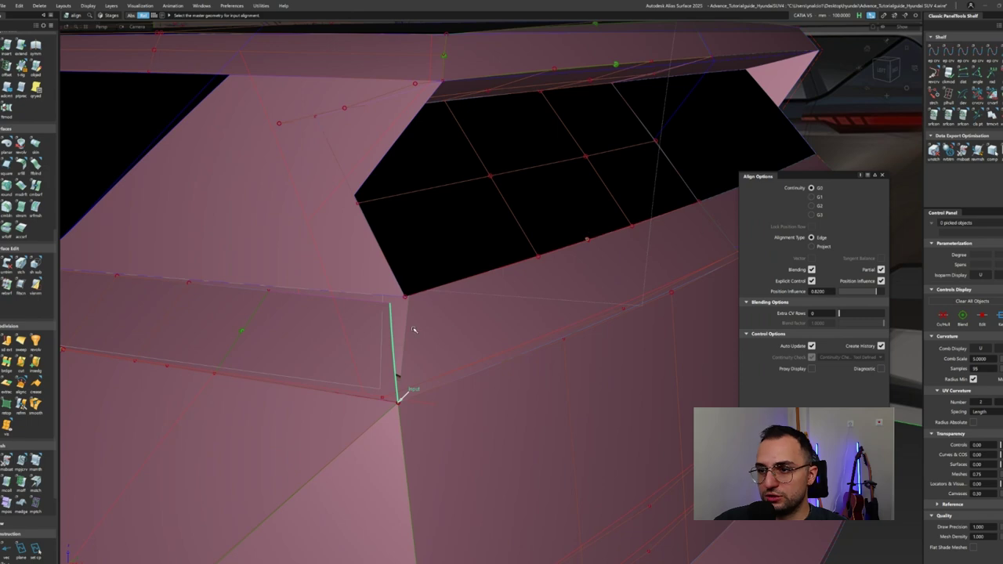
pyautogui.hotkey('ctrl', 'shift', 's')
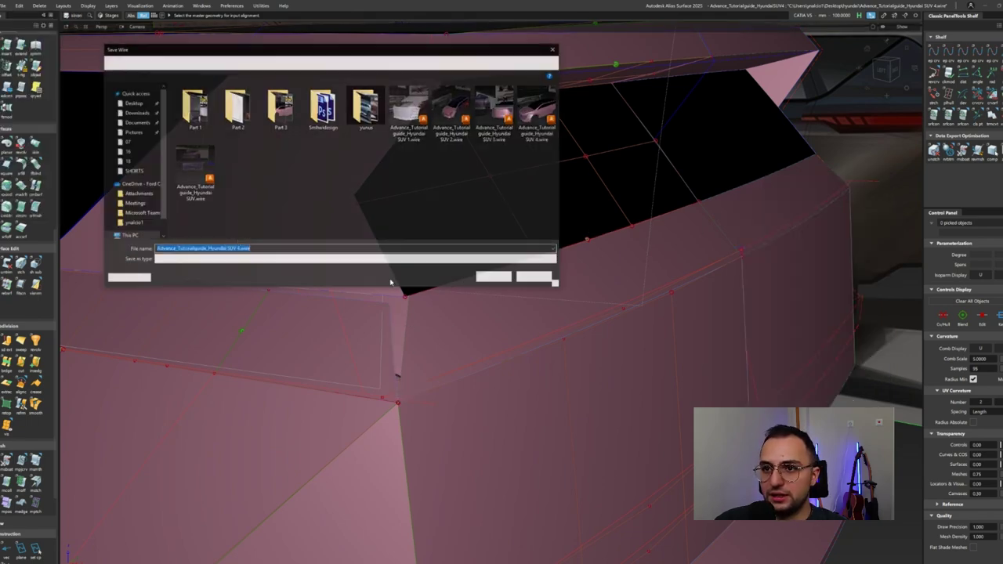
pyautogui.click(494, 277)
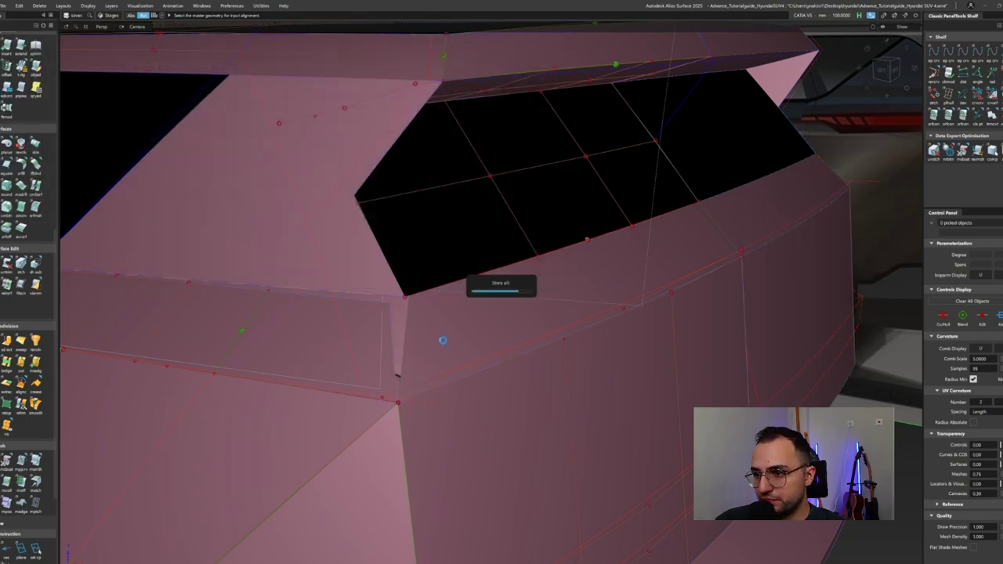
# Align the rear shoulder surface's upper edge to the pillar's lower edge with G0, reaching the upper tailgate corner.
pyautogui.keyDown('alt'); pyautogui.keyDown('shift'); pyautogui.moveTo(398, 332); pyautogui.dragTo(376, 298); pyautogui.keyUp('shift'); pyautogui.keyUp('alt')
pyautogui.click(373, 283)
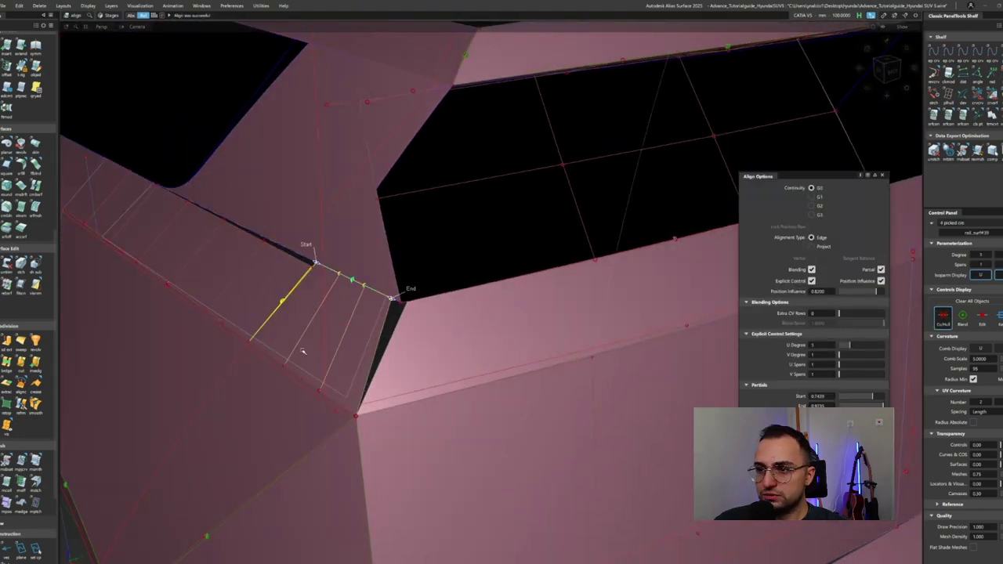
pyautogui.click(392, 300)
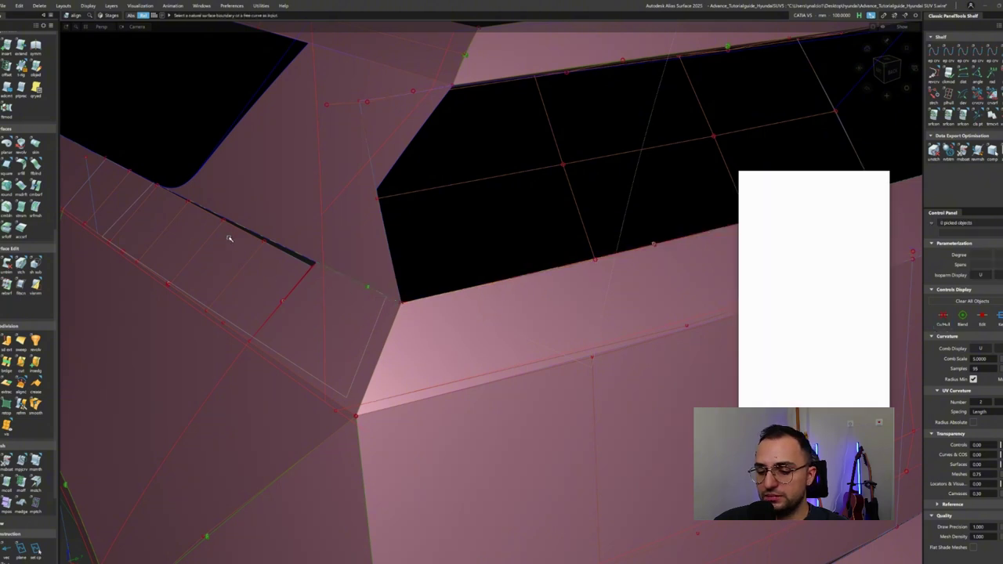
# Close the gap between the shoulder strip and the pillar's lower edge, and trim the side window opening out of the pillar surface.
pyautogui.keyDown('alt'); pyautogui.keyDown('shift'); pyautogui.moveTo(229, 235); pyautogui.dragTo(358, 230); pyautogui.keyUp('shift'); pyautogui.keyUp('alt')
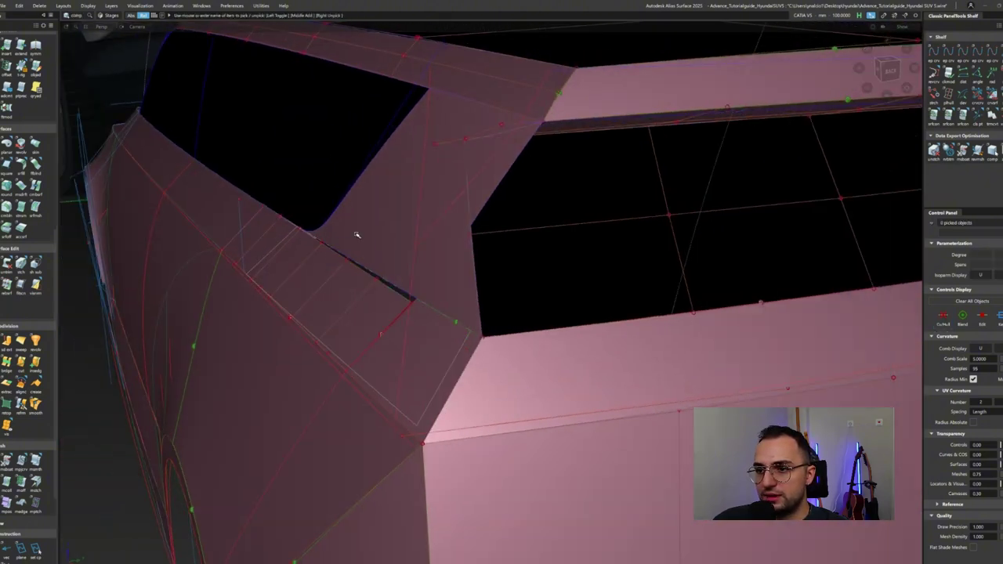
pyautogui.click(336, 264)
pyautogui.keyDown('alt'); pyautogui.keyDown('shift'); pyautogui.moveTo(336, 264); pyautogui.dragTo(387, 244); pyautogui.keyUp('shift'); pyautogui.keyUp('alt')
pyautogui.click(384, 239)
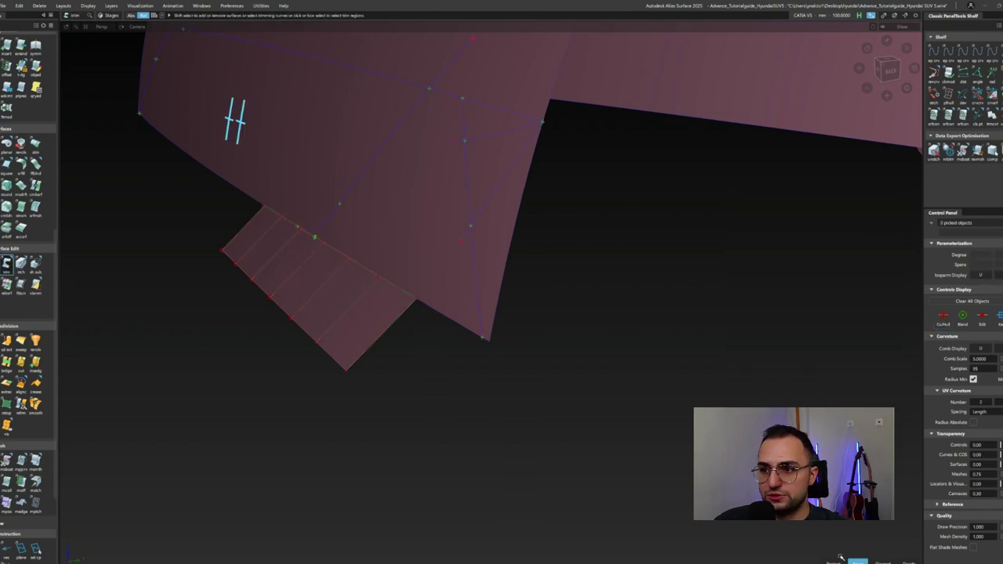
pyautogui.keyDown('alt'); pyautogui.keyDown('shift'); pyautogui.moveTo(490, 126); pyautogui.dragTo(300, 319); pyautogui.keyUp('shift'); pyautogui.keyUp('alt')
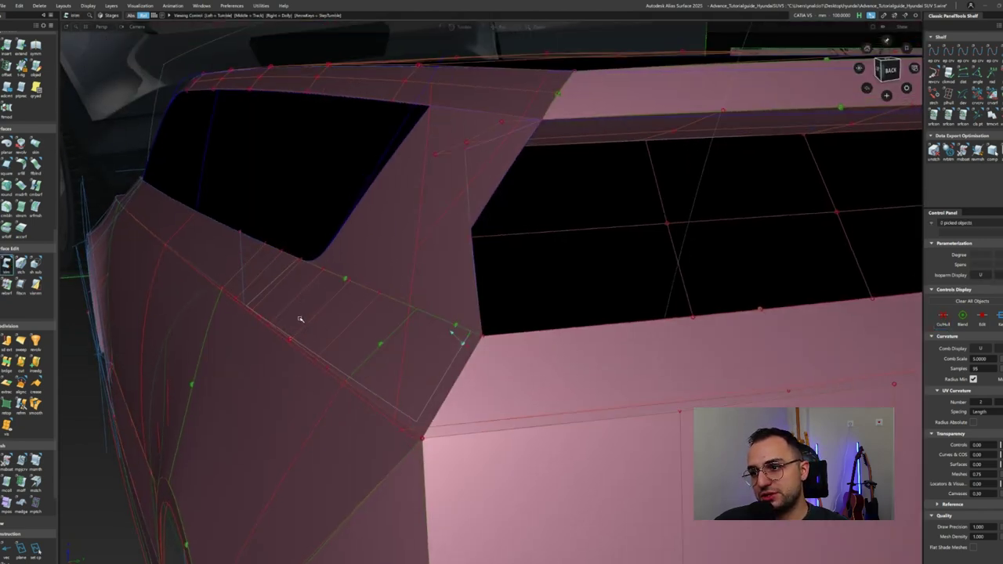
# Turn off the control-point and hull display on the shoulder and rear pillar surfaces.
pyautogui.click(362, 351)
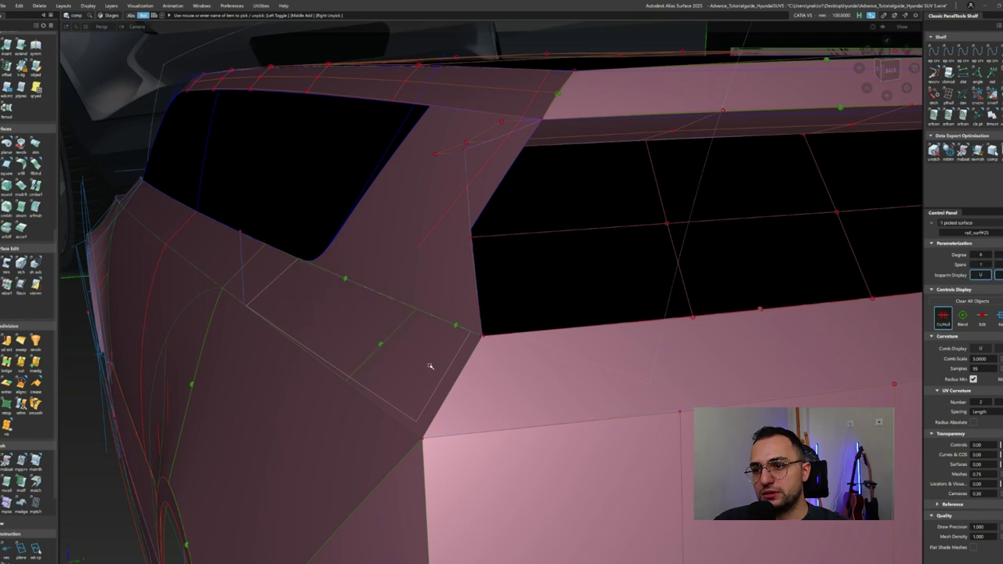
pyautogui.moveTo(410, 374)
pyautogui.mouseDown()
pyautogui.moveTo(451, 409)
pyautogui.moveTo(497, 224)
pyautogui.moveTo(470, 314)
pyautogui.moveTo(481, 385)
pyautogui.mouseUp()
pyautogui.moveTo(162, 178); pyautogui.dragTo(163, 178)
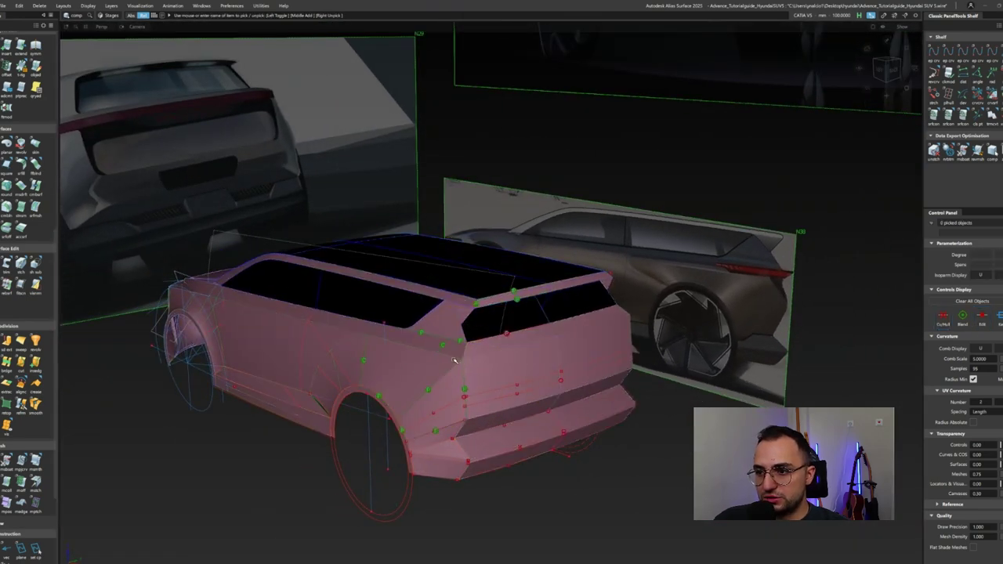
# Delete the green locators along the surface edges and assign the window-area objects to the Greenhouse layer.
pyautogui.click(38, 9)
pyautogui.click(56, 20)
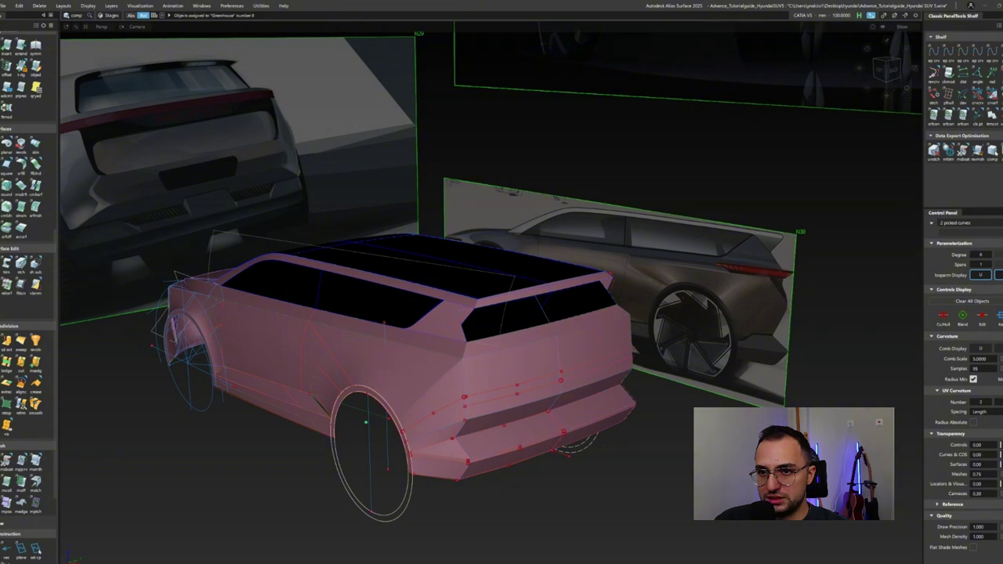
pyautogui.click(245, 385)
# Pick the body surfaces and assign them to the surfaces layer.
pyautogui.keyDown('alt'); pyautogui.keyDown('shift'); pyautogui.moveTo(245, 386); pyautogui.dragTo(345, 284); pyautogui.keyUp('shift'); pyautogui.keyUp('alt')
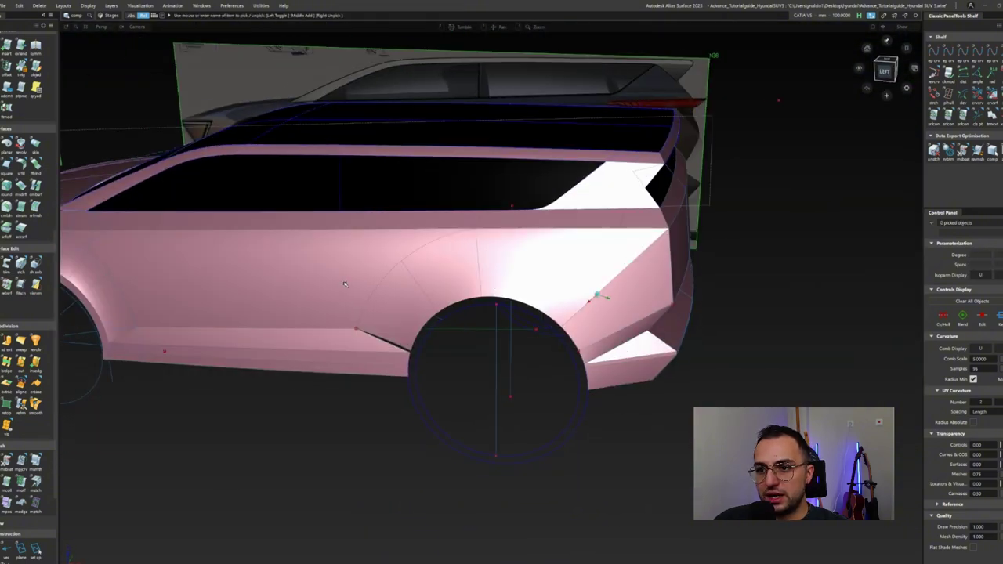
pyautogui.click(545, 356)
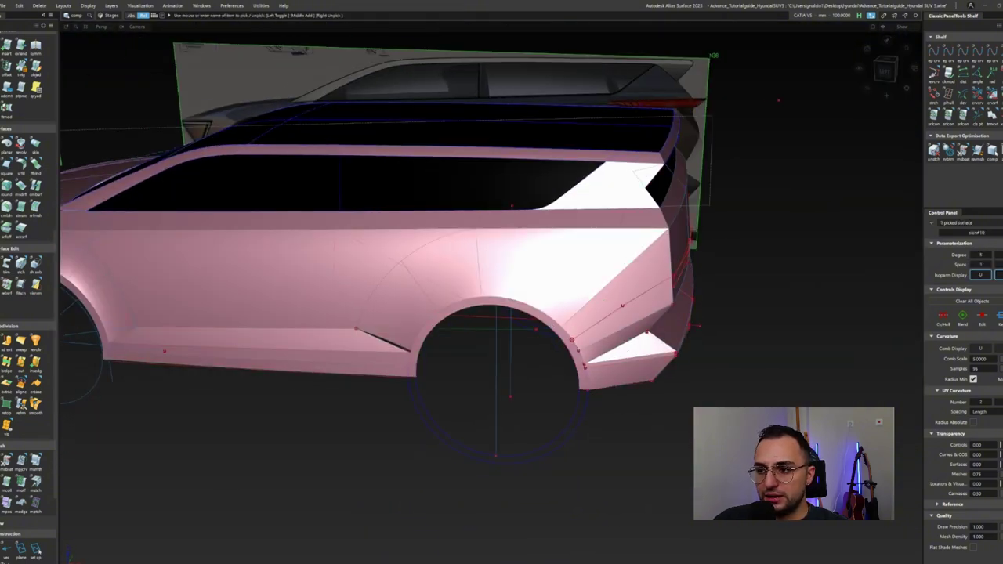
pyautogui.keyDown('alt'); pyautogui.keyDown('shift'); pyautogui.moveTo(287, 296); pyautogui.dragTo(671, 416); pyautogui.keyUp('shift'); pyautogui.keyUp('alt')
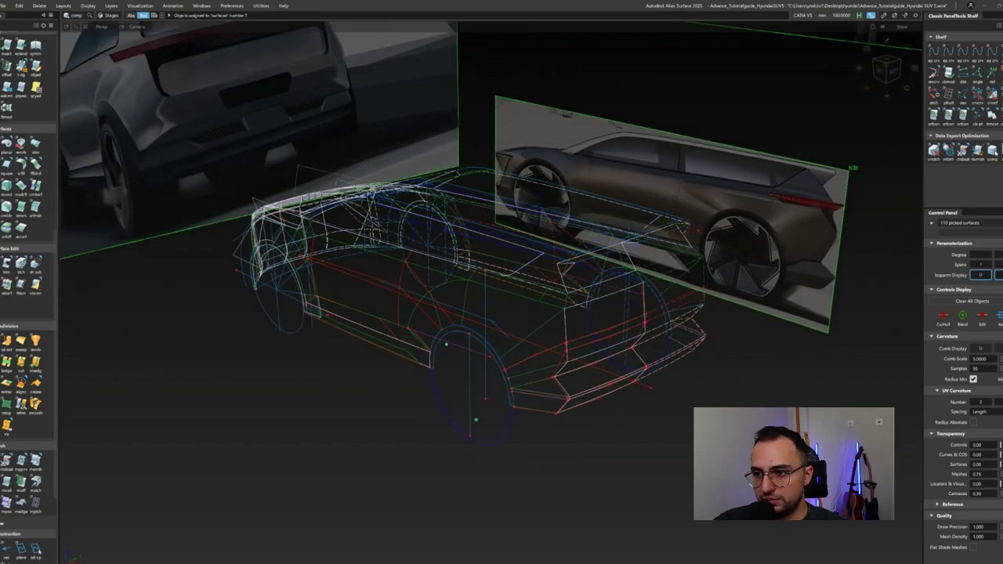
pyautogui.click(406, 384)
# Examine the rear end, pillar and spoiler from several angles against the rear and side reference images.
pyautogui.moveTo(405, 384)
pyautogui.keyDown('alt'); pyautogui.keyDown('shift'); pyautogui.mouseDown()
pyautogui.moveTo(312, 304)
pyautogui.moveTo(324, 341)
pyautogui.moveTo(394, 332)
pyautogui.moveTo(467, 275)
pyautogui.mouseUp(); pyautogui.keyUp('shift'); pyautogui.keyUp('alt')
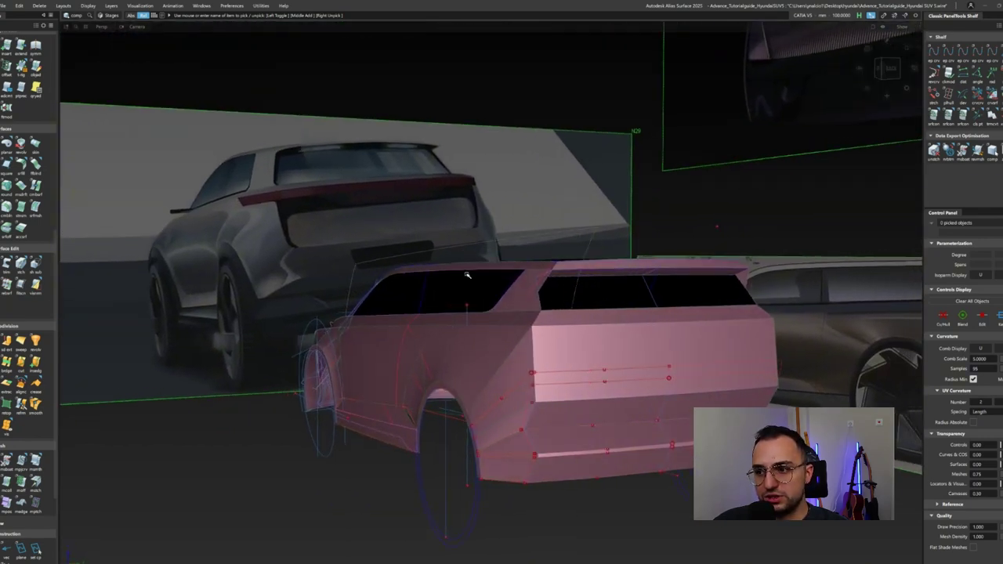
pyautogui.keyDown('alt'); pyautogui.keyDown('shift'); pyautogui.moveTo(548, 314); pyautogui.dragTo(544, 287); pyautogui.keyUp('shift'); pyautogui.keyUp('alt')
pyautogui.keyDown('alt'); pyautogui.keyDown('shift'); pyautogui.moveTo(544, 287); pyautogui.dragTo(497, 290, button='right'); pyautogui.keyUp('shift'); pyautogui.keyUp('alt')
pyautogui.keyDown('alt'); pyautogui.keyDown('shift'); pyautogui.moveTo(497, 291); pyautogui.dragTo(587, 371); pyautogui.keyUp('shift'); pyautogui.keyUp('alt')
pyautogui.keyDown('alt'); pyautogui.keyDown('shift'); pyautogui.moveTo(588, 371); pyautogui.dragTo(485, 333, button='right'); pyautogui.keyUp('shift'); pyautogui.keyUp('alt')
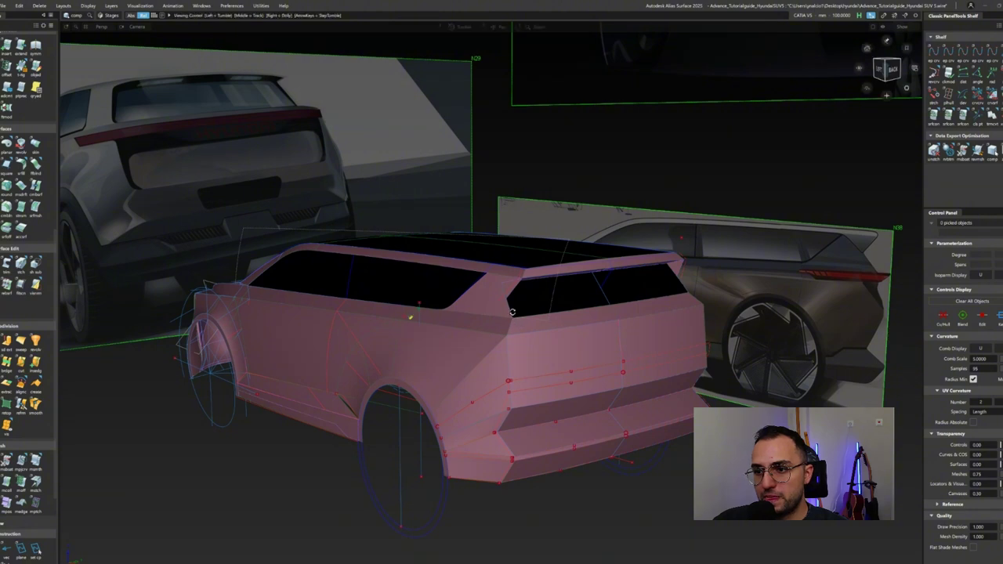
pyautogui.keyDown('alt'); pyautogui.keyDown('shift'); pyautogui.moveTo(512, 312); pyautogui.dragTo(538, 336); pyautogui.keyUp('shift'); pyautogui.keyUp('alt')
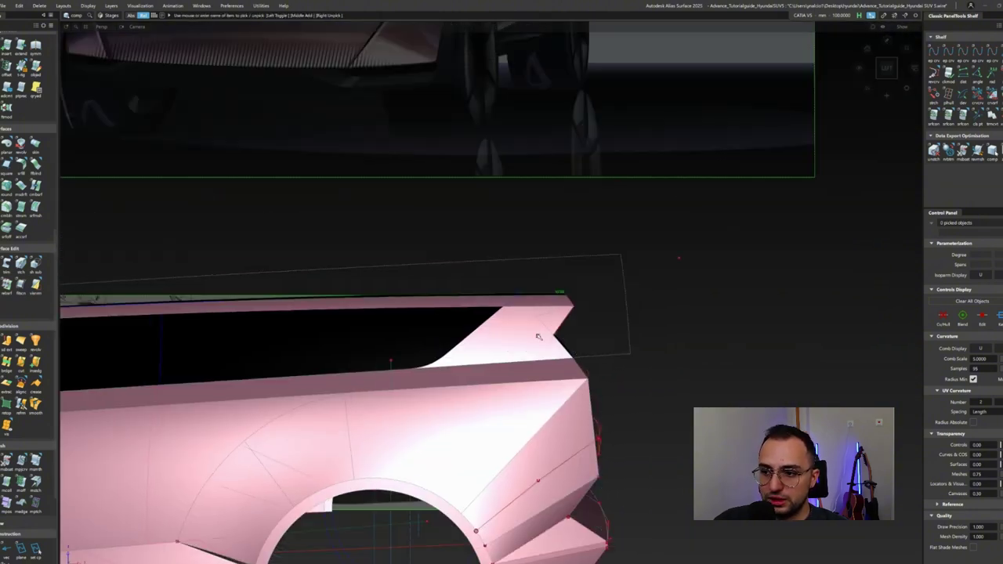
pyautogui.keyDown('alt'); pyautogui.keyDown('shift'); pyautogui.moveTo(538, 336); pyautogui.dragTo(464, 333, button='right'); pyautogui.keyUp('shift'); pyautogui.keyUp('alt')
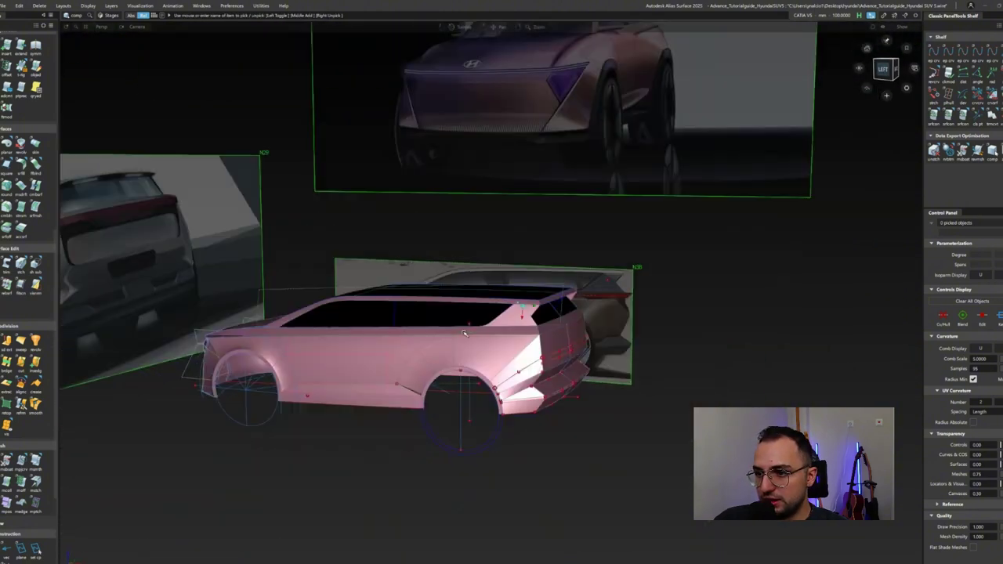
pyautogui.keyDown('alt'); pyautogui.keyDown('shift'); pyautogui.moveTo(464, 333); pyautogui.dragTo(502, 383); pyautogui.keyUp('shift'); pyautogui.keyUp('alt')
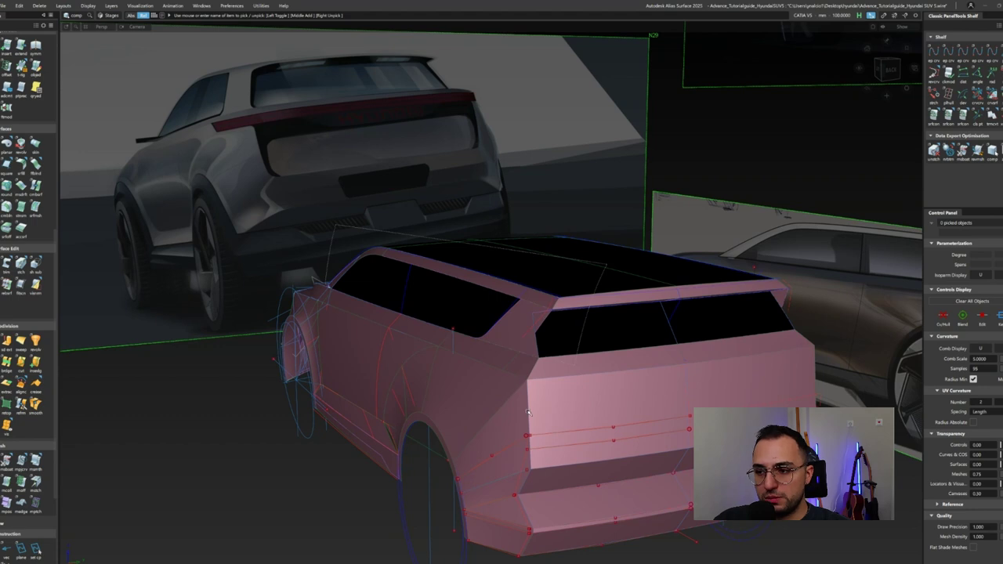
# Fillet the rear corner between the shoulder and upper tailgate surfaces with G2 curvature, edge-aligned ends and a chordal length of 100 mm.
pyautogui.hotkey('ctrl', 'shift', 'f')
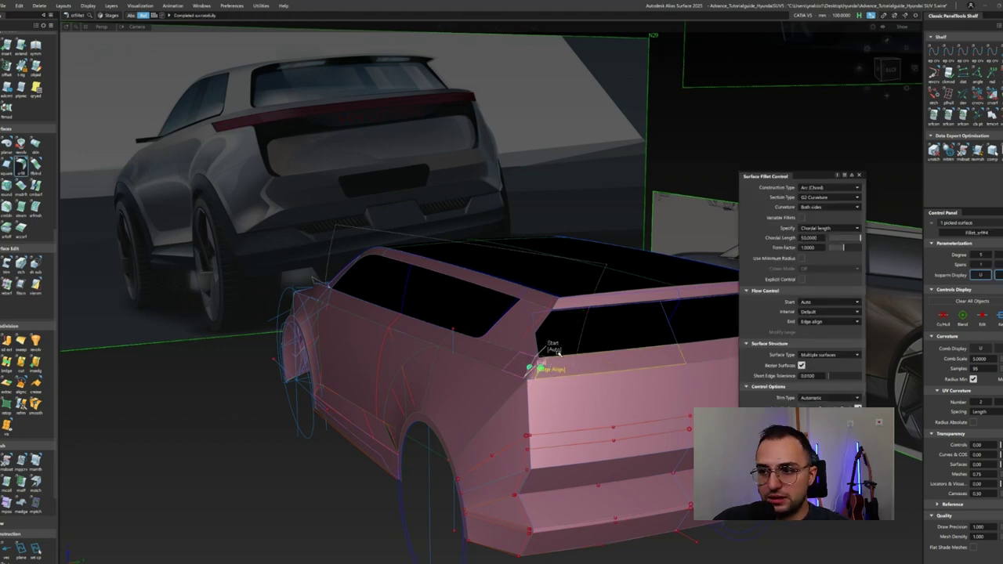
pyautogui.scroll(6, 559, 353)
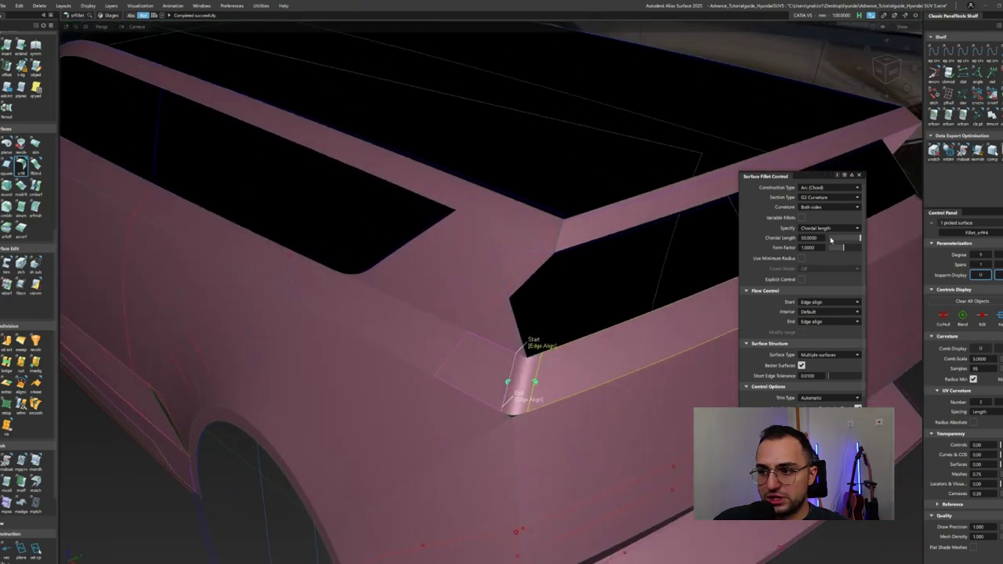
pyautogui.scroll(-5, 721, 251)
pyautogui.moveTo(721, 250)
pyautogui.keyDown('alt'); pyautogui.keyDown('shift'); pyautogui.mouseDown()
pyautogui.moveTo(645, 428)
pyautogui.moveTo(596, 392)
pyautogui.moveTo(396, 321)
pyautogui.moveTo(540, 340)
pyautogui.moveTo(514, 368)
pyautogui.moveTo(253, 450)
pyautogui.moveTo(353, 368)
pyautogui.mouseUp(); pyautogui.keyUp('shift'); pyautogui.keyUp('alt')
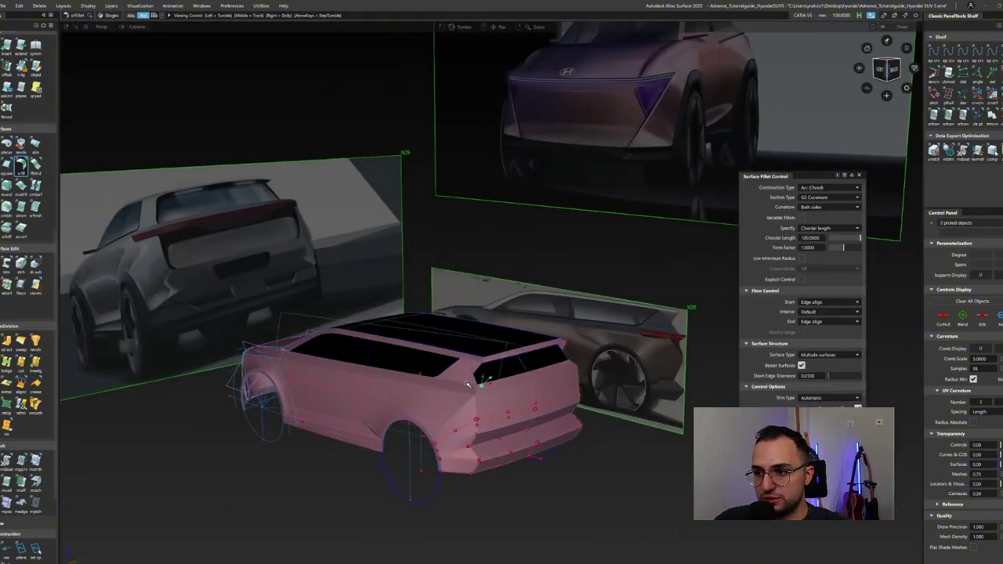
# Examine the body surfaces without the reference images from the rear corner, side and front angles.
pyautogui.press('Escape')
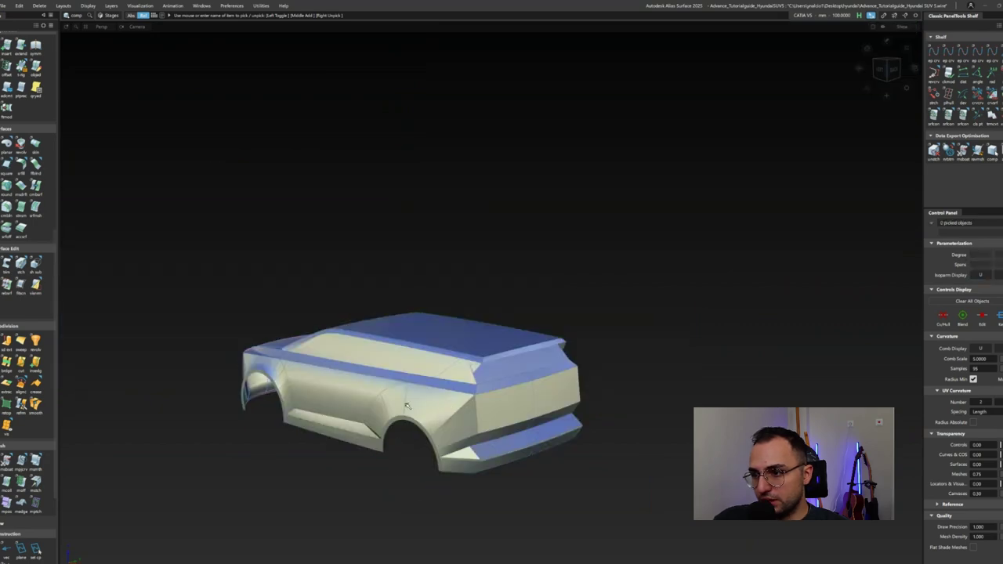
pyautogui.keyDown('alt'); pyautogui.keyDown('shift'); pyautogui.moveTo(468, 416); pyautogui.dragTo(485, 400); pyautogui.keyUp('shift'); pyautogui.keyUp('alt')
pyautogui.moveTo(486, 400)
pyautogui.keyDown('alt'); pyautogui.keyDown('shift'); pyautogui.mouseDown(button='right')
pyautogui.moveTo(507, 386)
pyautogui.moveTo(468, 381)
pyautogui.mouseUp(button='right'); pyautogui.keyUp('shift'); pyautogui.keyUp('alt')
pyautogui.keyDown('alt'); pyautogui.keyDown('shift'); pyautogui.moveTo(468, 381); pyautogui.dragTo(401, 405); pyautogui.keyUp('shift'); pyautogui.keyUp('alt')
pyautogui.keyDown('alt'); pyautogui.keyDown('shift'); pyautogui.moveTo(352, 412); pyautogui.dragTo(394, 405, button='right'); pyautogui.keyUp('shift'); pyautogui.keyUp('alt')
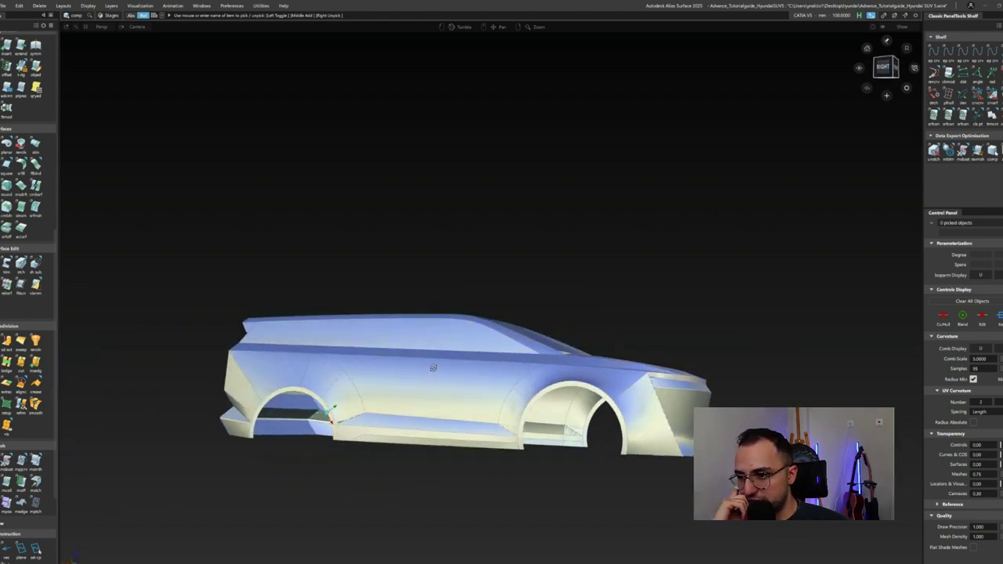
pyautogui.keyDown('alt'); pyautogui.keyDown('shift'); pyautogui.moveTo(394, 406); pyautogui.dragTo(403, 397); pyautogui.keyUp('shift'); pyautogui.keyUp('alt')
pyautogui.keyDown('alt'); pyautogui.keyDown('shift'); pyautogui.moveTo(403, 397); pyautogui.dragTo(611, 388, button='right'); pyautogui.keyUp('shift'); pyautogui.keyUp('alt')
pyautogui.moveTo(611, 388)
pyautogui.keyDown('alt'); pyautogui.keyDown('shift'); pyautogui.mouseDown()
pyautogui.moveTo(719, 352)
pyautogui.moveTo(638, 352)
pyautogui.moveTo(682, 379)
pyautogui.moveTo(600, 358)
pyautogui.moveTo(501, 298)
pyautogui.moveTo(633, 285)
pyautogui.moveTo(444, 392)
pyautogui.mouseUp(); pyautogui.keyUp('shift'); pyautogui.keyUp('alt')
# Draw a horizontal line at the body's lower edge in the side view and extend it past both ends of the car.
pyautogui.click(880, 68)
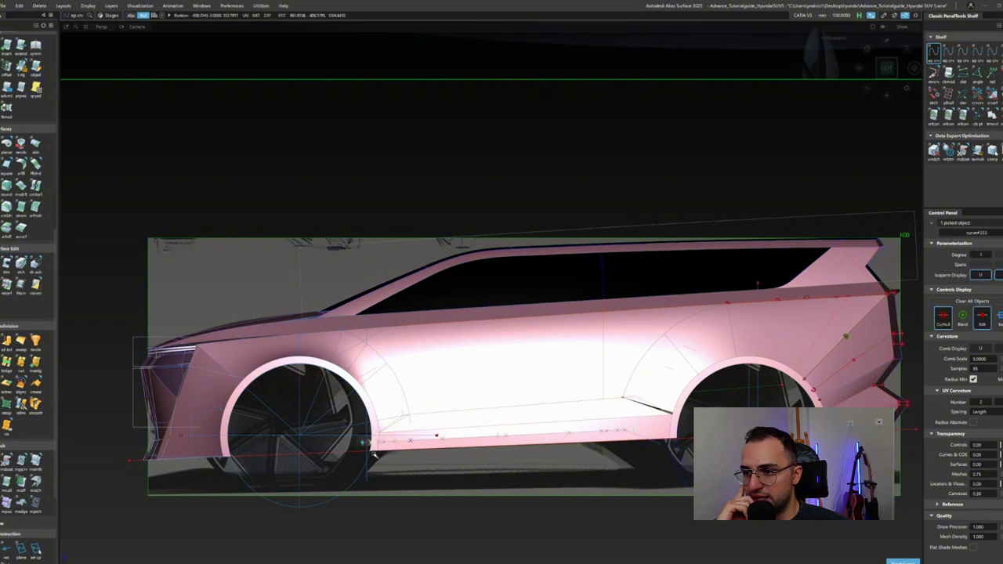
pyautogui.press('e')
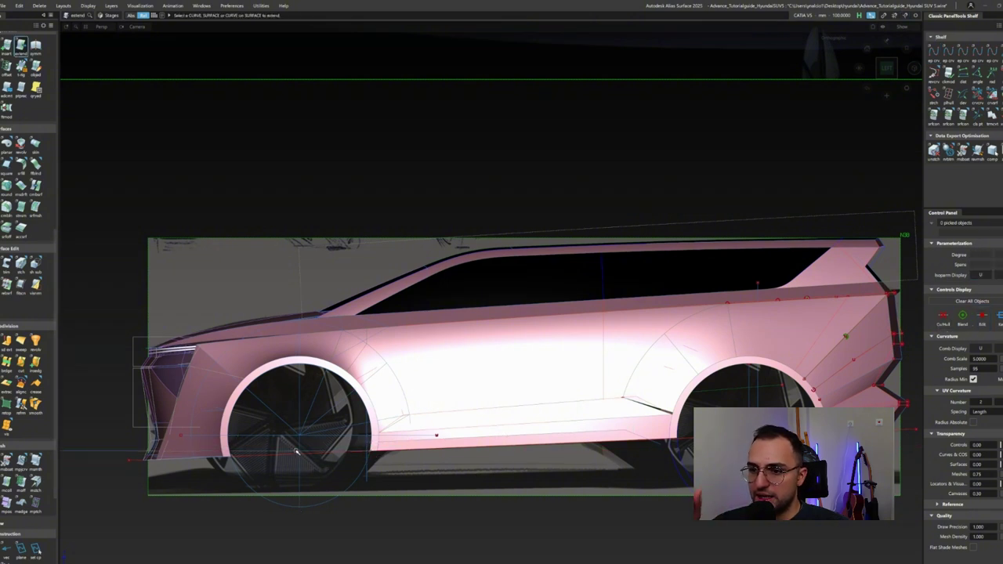
pyautogui.keyDown('alt'); pyautogui.keyDown('shift'); pyautogui.moveTo(667, 455); pyautogui.dragTo(625, 453, button='middle'); pyautogui.keyUp('shift'); pyautogui.keyUp('alt')
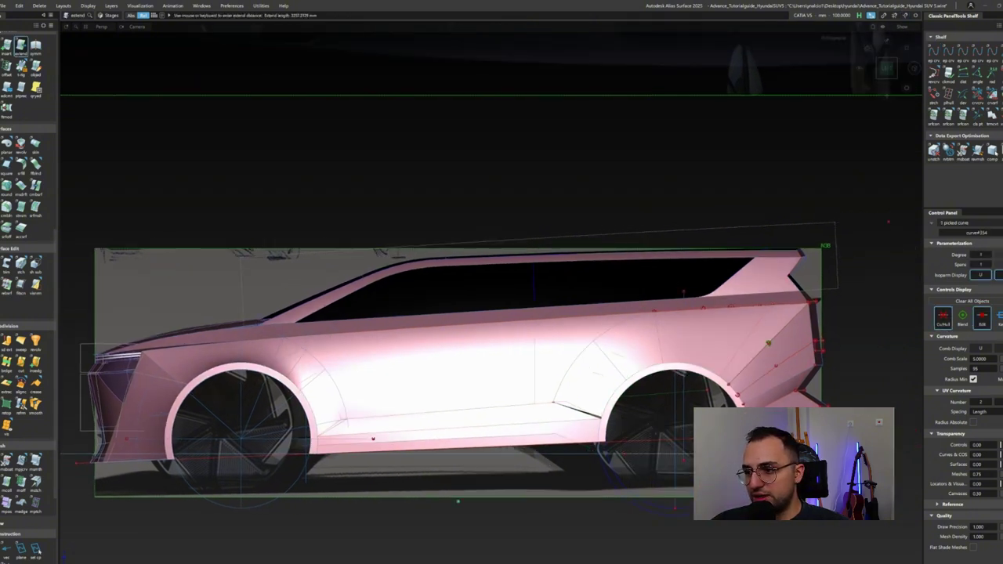
pyautogui.keyDown('alt'); pyautogui.keyDown('shift'); pyautogui.moveTo(637, 491); pyautogui.dragTo(403, 494, button='right'); pyautogui.keyUp('shift'); pyautogui.keyUp('alt')
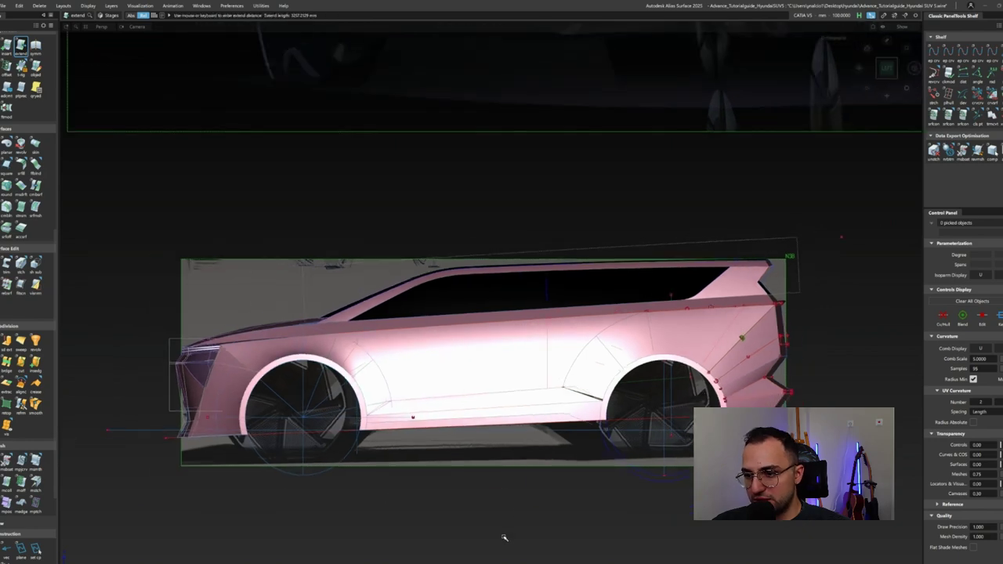
# Pick the body surfaces together with the horizontal line and isolate them from the reference images and other curves.
pyautogui.press('p')
pyautogui.moveTo(505, 538); pyautogui.dragTo(562, 430)
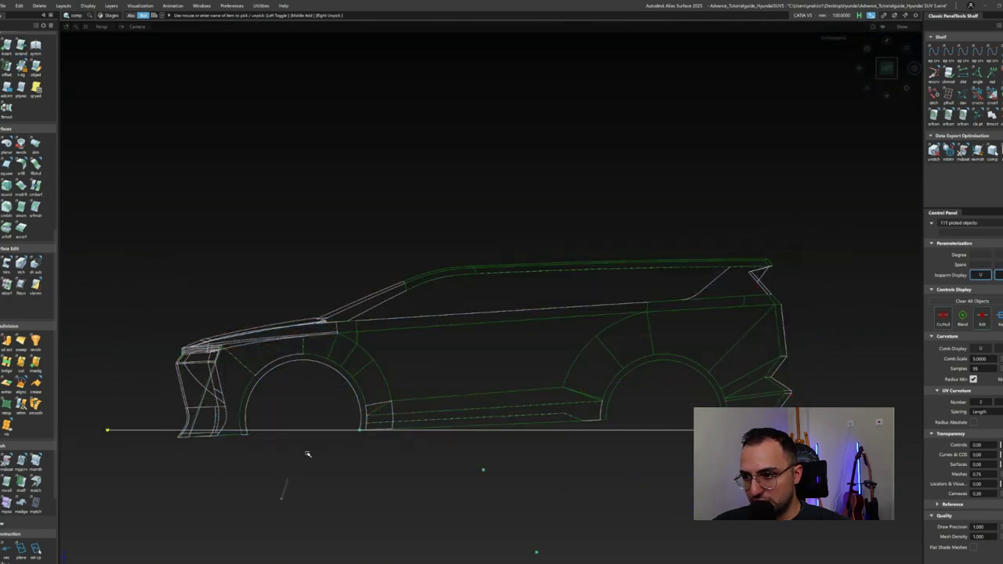
pyautogui.keyDown('alt'); pyautogui.keyDown('shift'); pyautogui.moveTo(410, 463); pyautogui.dragTo(619, 492, button='right'); pyautogui.keyUp('shift'); pyautogui.keyUp('alt')
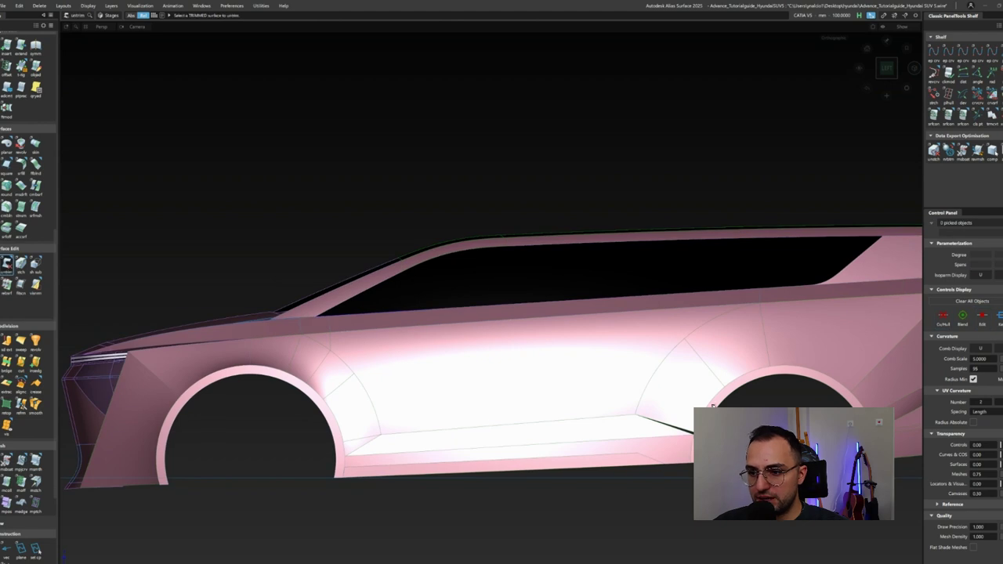
# Pick all the body surfaces and delete their construction history.
pyautogui.scroll(-3, 587, 392)
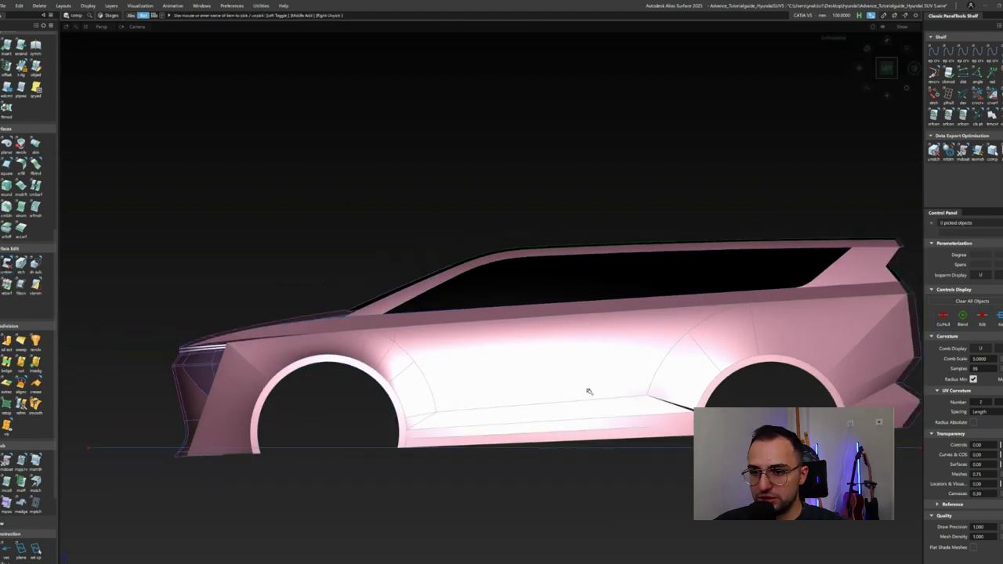
pyautogui.moveTo(587, 392); pyautogui.dragTo(591, 463, button='middle')
pyautogui.scroll(-2, 618, 424)
pyautogui.click(618, 424)
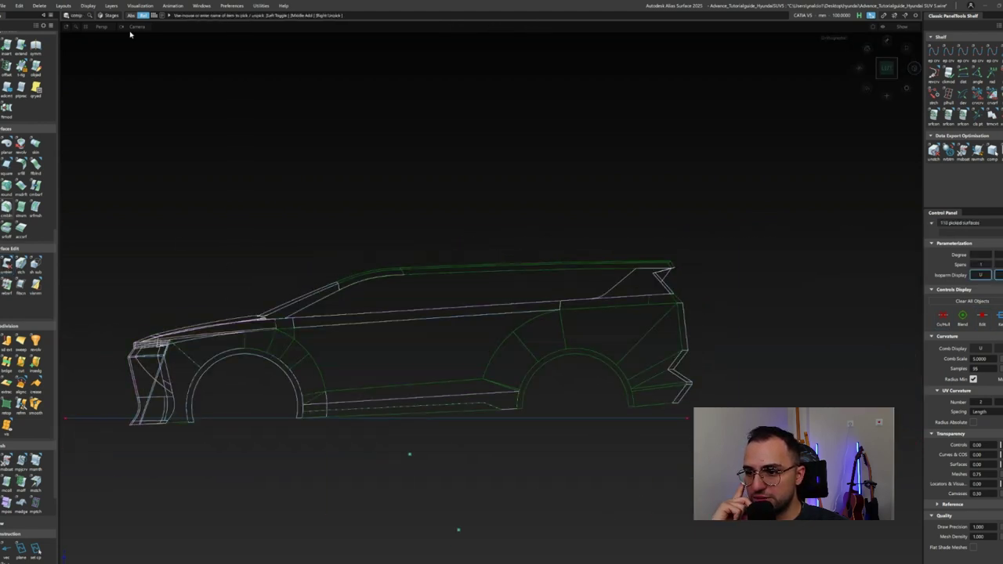
pyautogui.click(131, 16)
pyautogui.click(79, 39)
pyautogui.scroll(3, 325, 393)
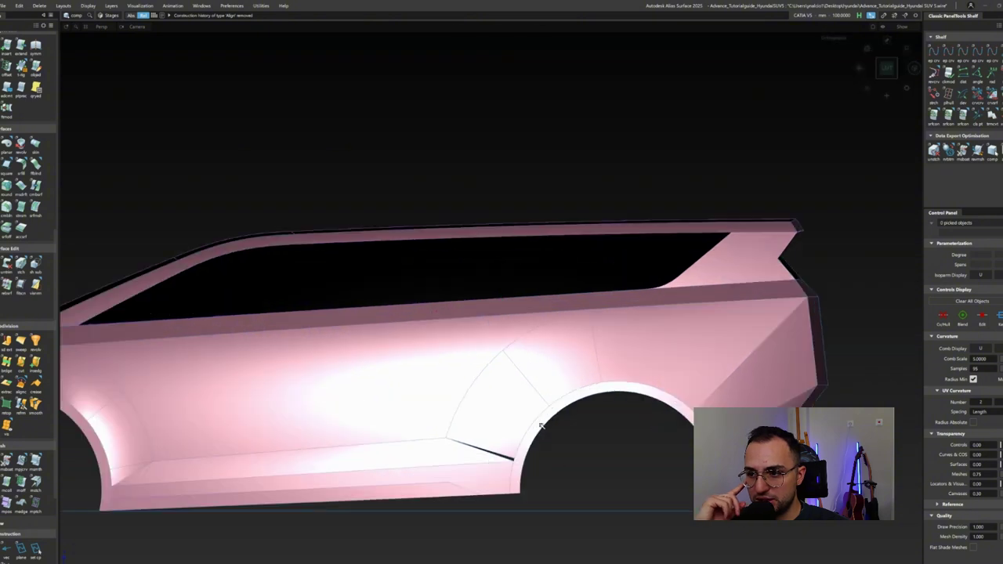
# Try to lower the front foot of the rear wheel-arch surface to the horizontal line by moving its end CVs.
pyautogui.click(551, 460)
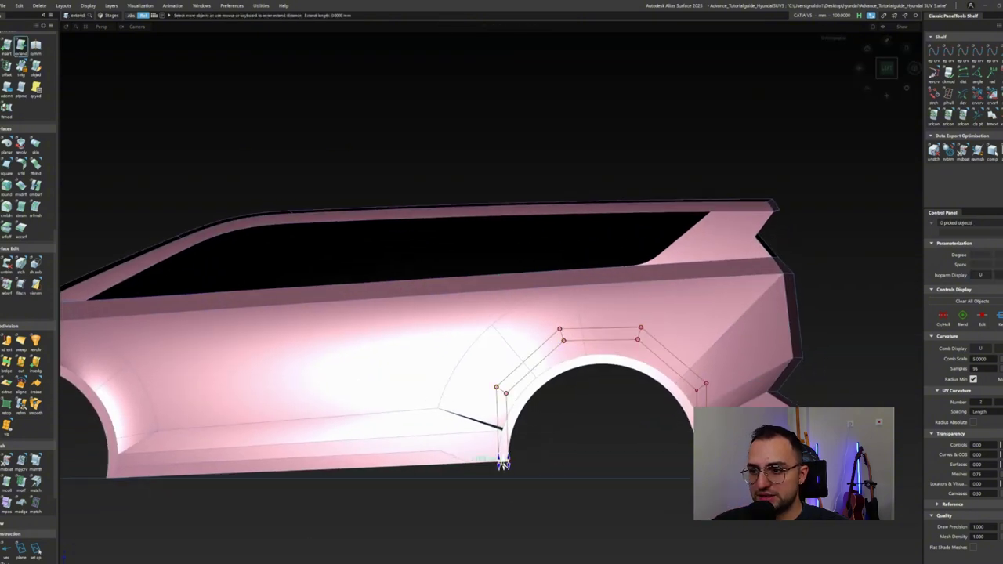
pyautogui.moveTo(483, 455); pyautogui.dragTo(522, 488)
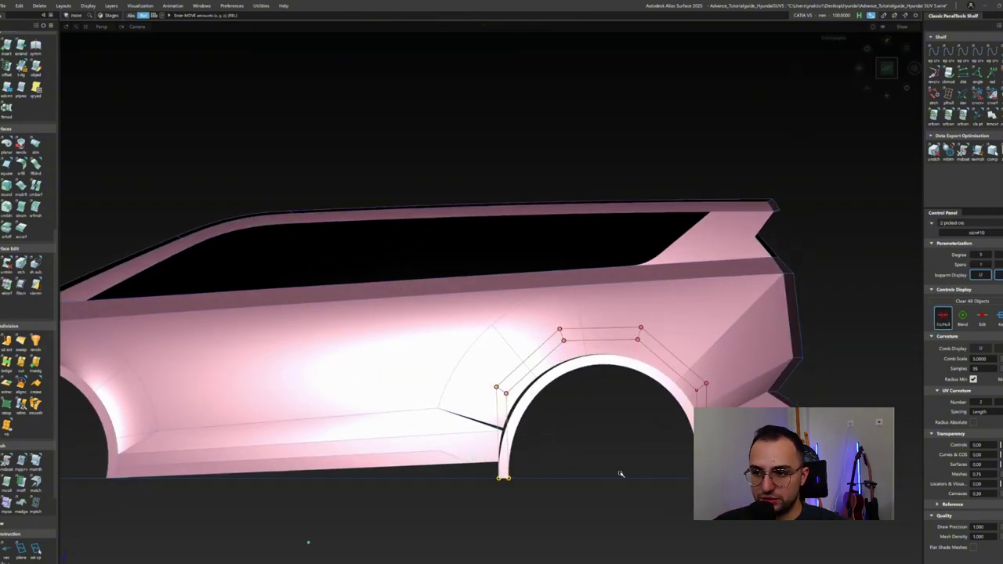
# Draw straight vertical lines down from the rear wheel arch's foot corners and align one to the arch edge with G1 continuity.
pyautogui.scroll(3, 537, 479)
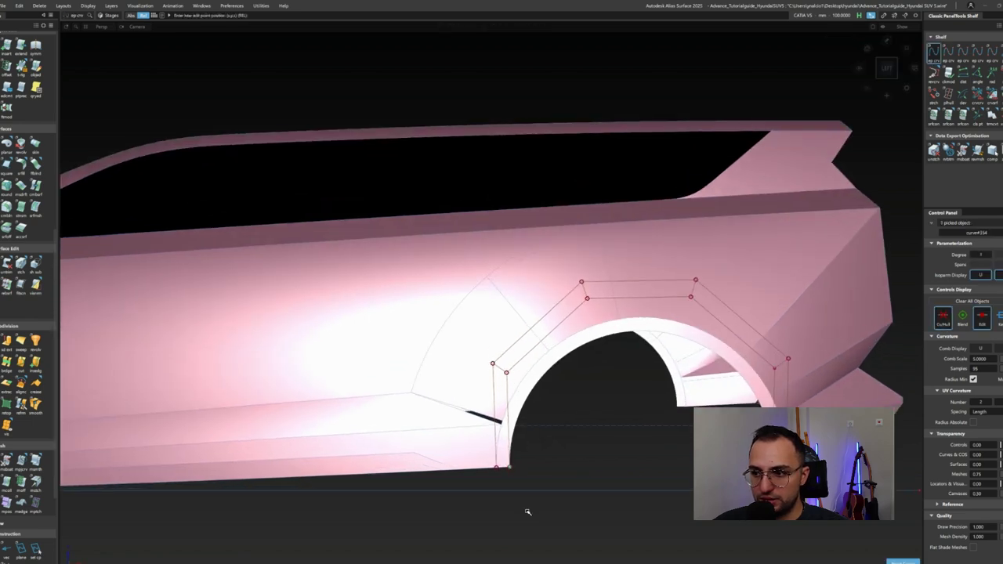
pyautogui.click(488, 510)
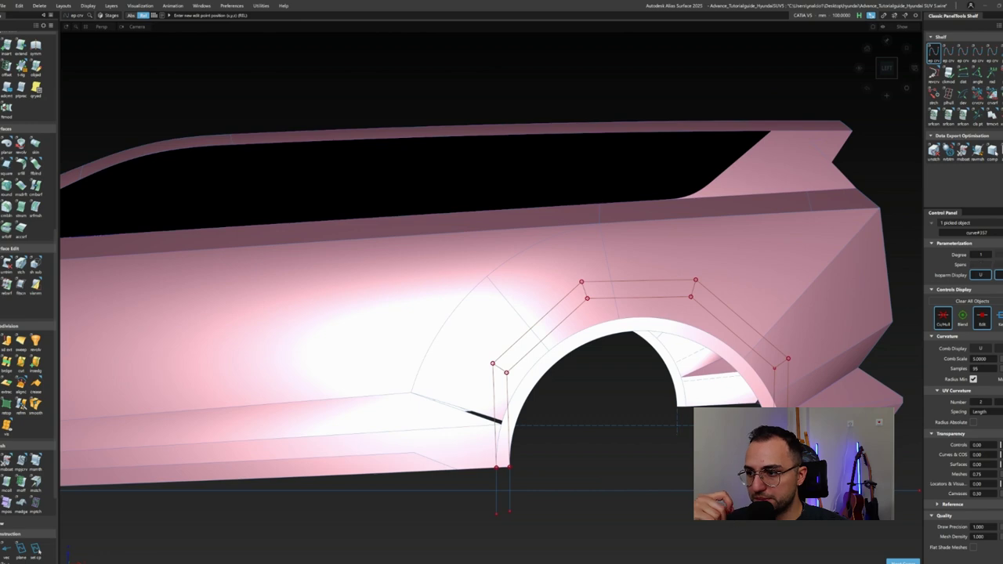
pyautogui.doubleClick(7, 461)
pyautogui.scroll(5, 475, 481)
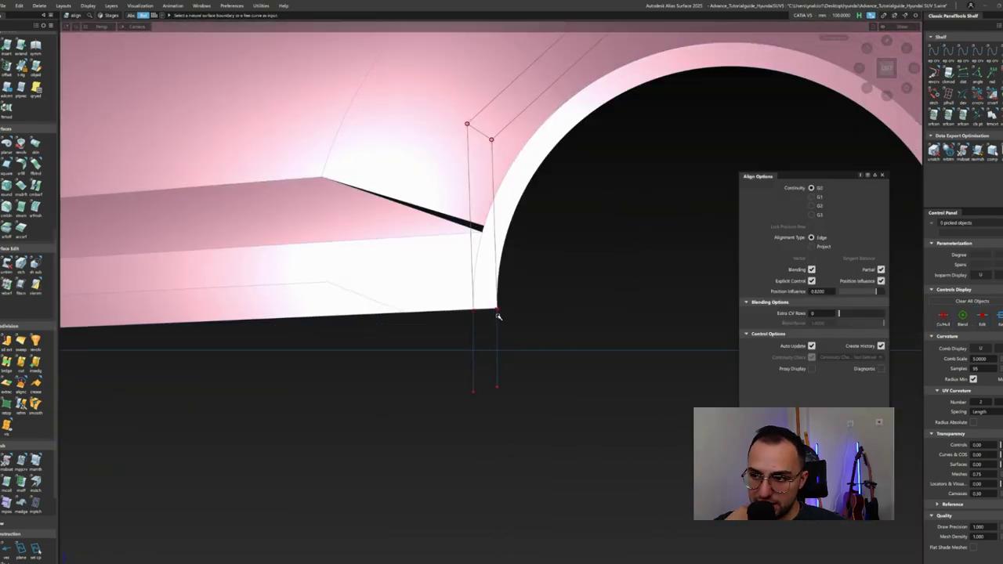
pyautogui.click(499, 316)
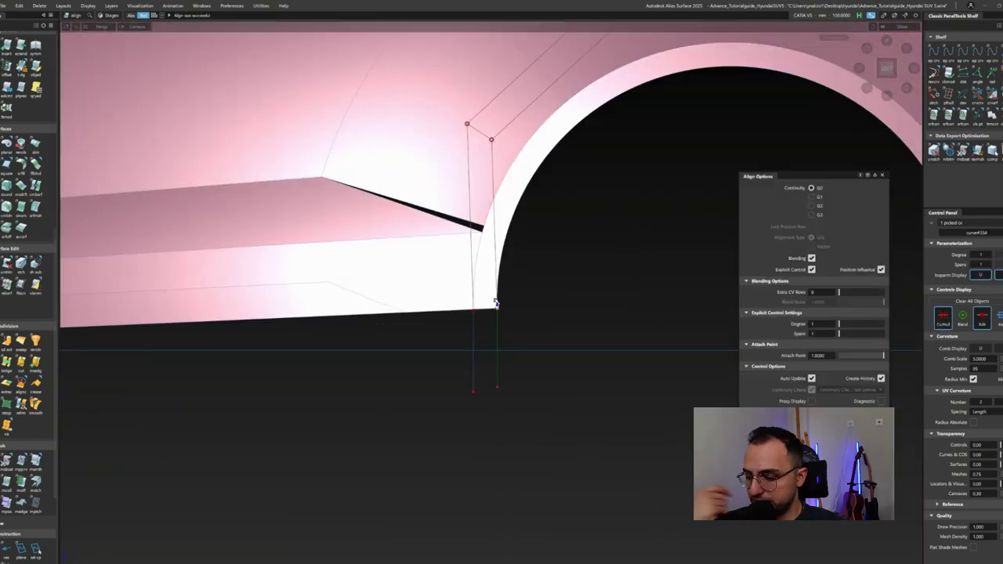
pyautogui.click(812, 196)
# Build a Monorail surface extending the rear arch's front foot downward, with G1 Tangent on the generation curve and generation degree 1.
pyautogui.press('r')
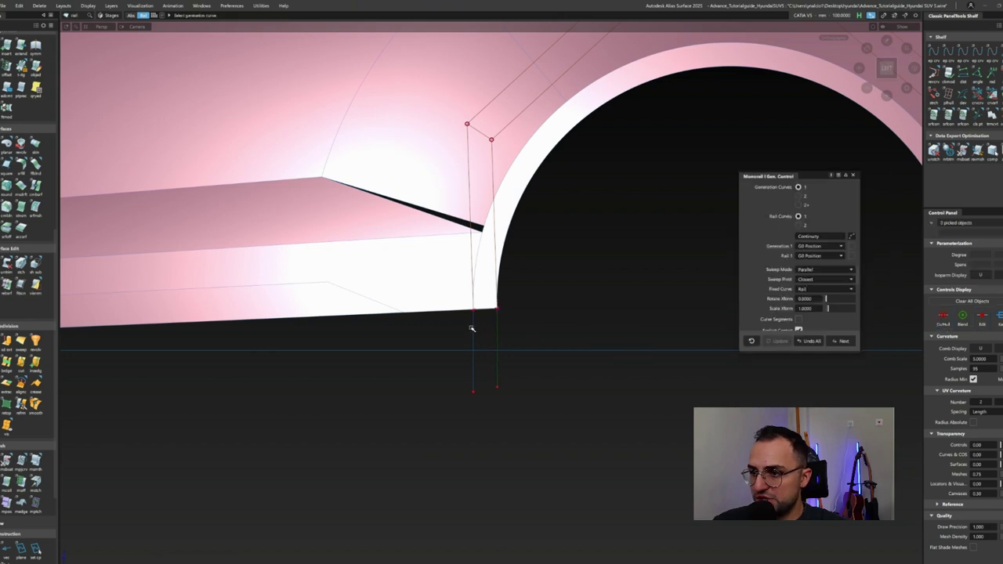
pyautogui.click(471, 325)
pyautogui.scroll(-3, 533, 352)
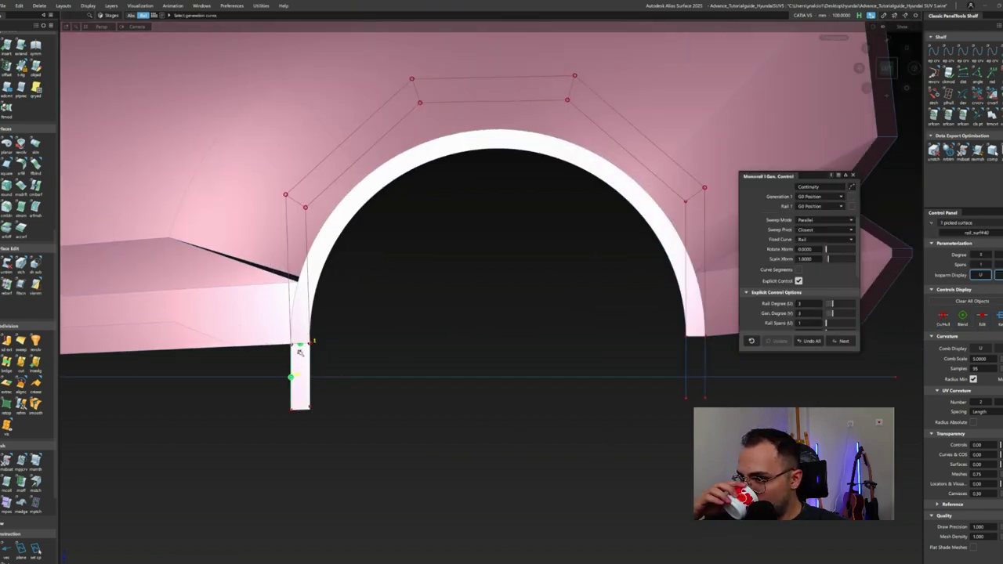
pyautogui.click(820, 197)
pyautogui.click(820, 207)
pyautogui.keyDown('alt'); pyautogui.keyDown('shift'); pyautogui.moveTo(486, 376); pyautogui.dragTo(797, 260); pyautogui.keyUp('shift'); pyautogui.keyUp('alt')
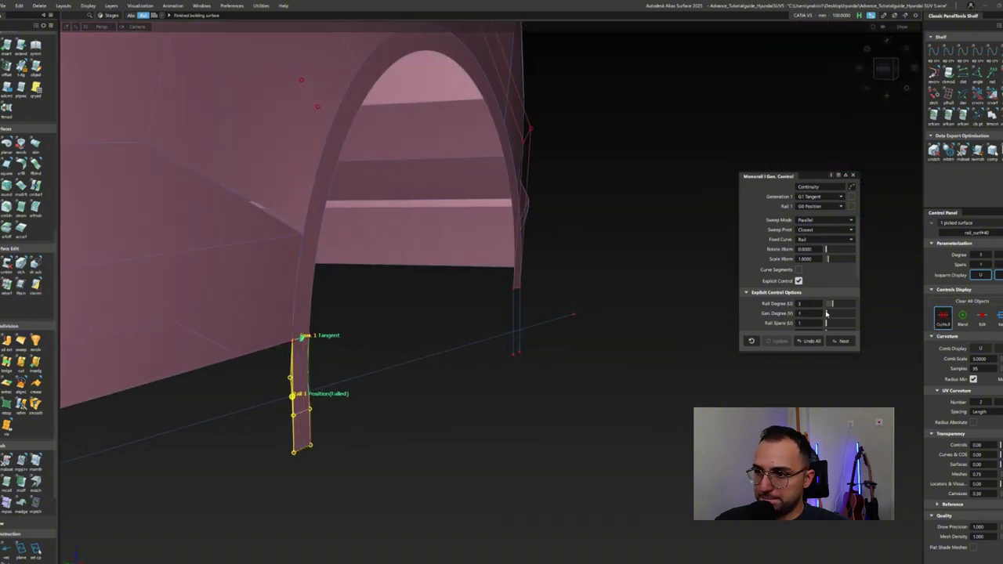
# Build a second Monorail surface extending the rear arch's back foot downward, with G1 Tangent on the rail.
pyautogui.keyDown('alt'); pyautogui.keyDown('shift'); pyautogui.moveTo(471, 345); pyautogui.dragTo(501, 313); pyautogui.keyUp('shift'); pyautogui.keyUp('alt')
pyautogui.click(498, 307)
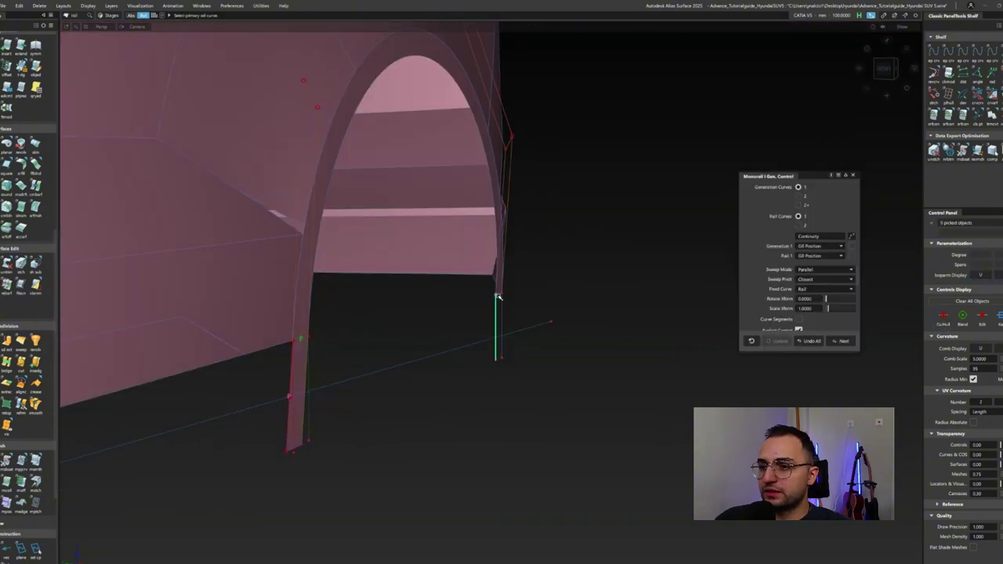
pyautogui.click(499, 297)
pyautogui.click(819, 205)
pyautogui.click(811, 229)
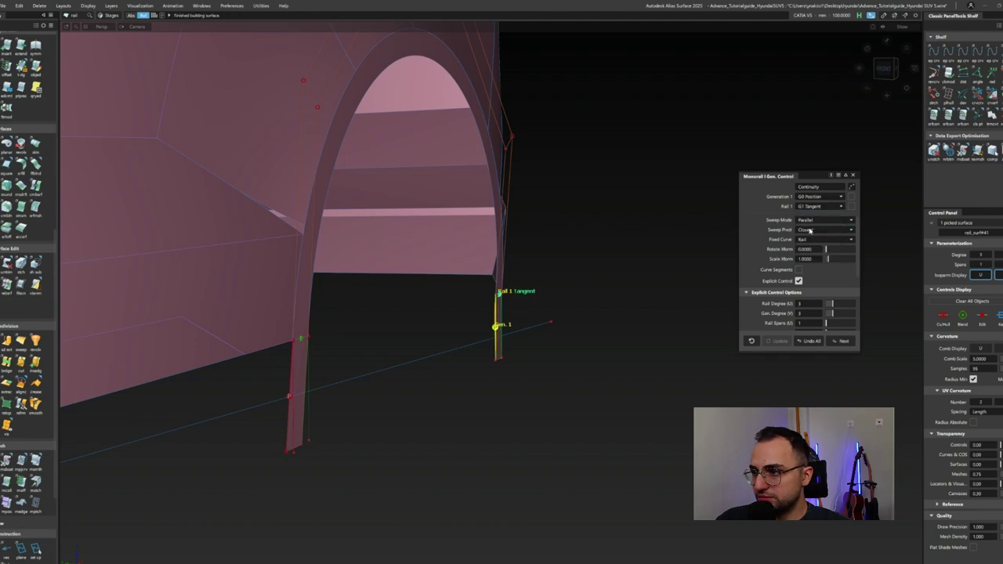
pyautogui.click(497, 423)
# Trim both rear wheel-arch extension surfaces at the horizontal line.
pyautogui.keyDown('alt'); pyautogui.keyDown('shift'); pyautogui.moveTo(497, 423); pyautogui.dragTo(498, 357); pyautogui.keyUp('shift'); pyautogui.keyUp('alt')
pyautogui.click(549, 362)
pyautogui.click(309, 362)
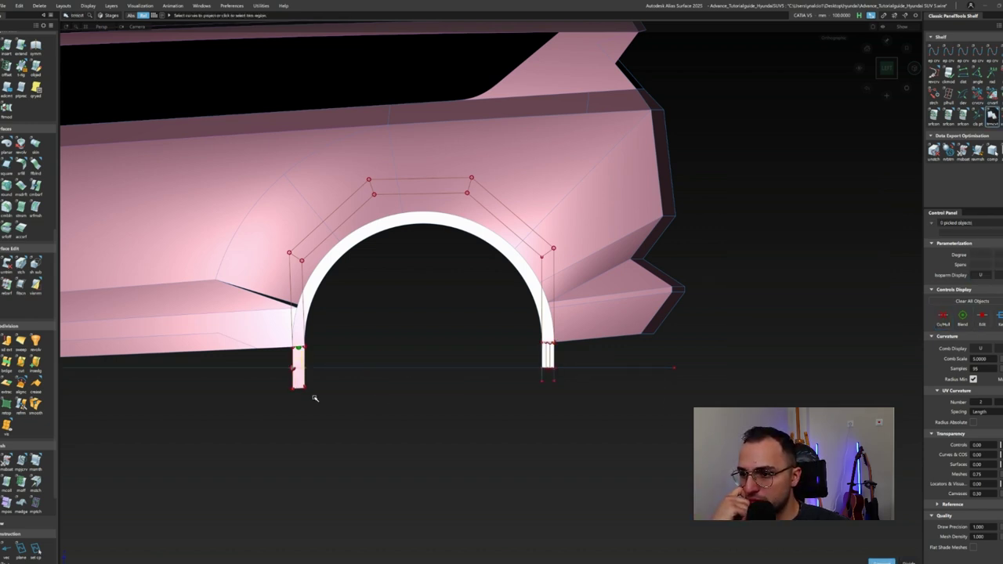
pyautogui.click(364, 368)
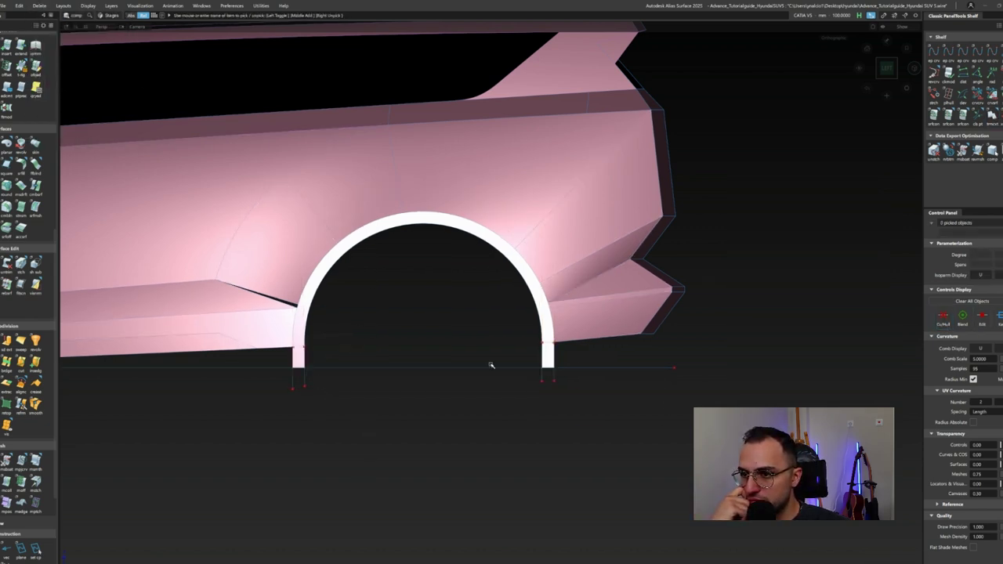
# Project the horizontal line onto the front wheel-arch surface and trim-convert the surface at that line.
pyautogui.keyDown('alt'); pyautogui.keyDown('shift'); pyautogui.moveTo(568, 374); pyautogui.dragTo(201, 489); pyautogui.keyUp('shift'); pyautogui.keyUp('alt')
pyautogui.keyDown('alt'); pyautogui.keyDown('shift'); pyautogui.moveTo(201, 488); pyautogui.dragTo(312, 386, button='right'); pyautogui.keyUp('shift'); pyautogui.keyUp('alt')
pyautogui.press('Escape')
pyautogui.press('p')
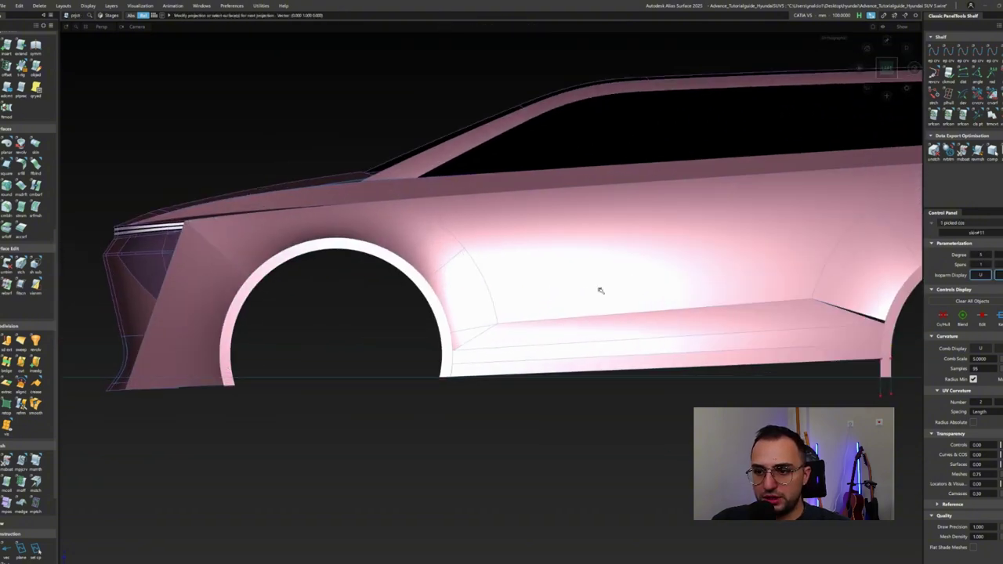
pyautogui.press('t')
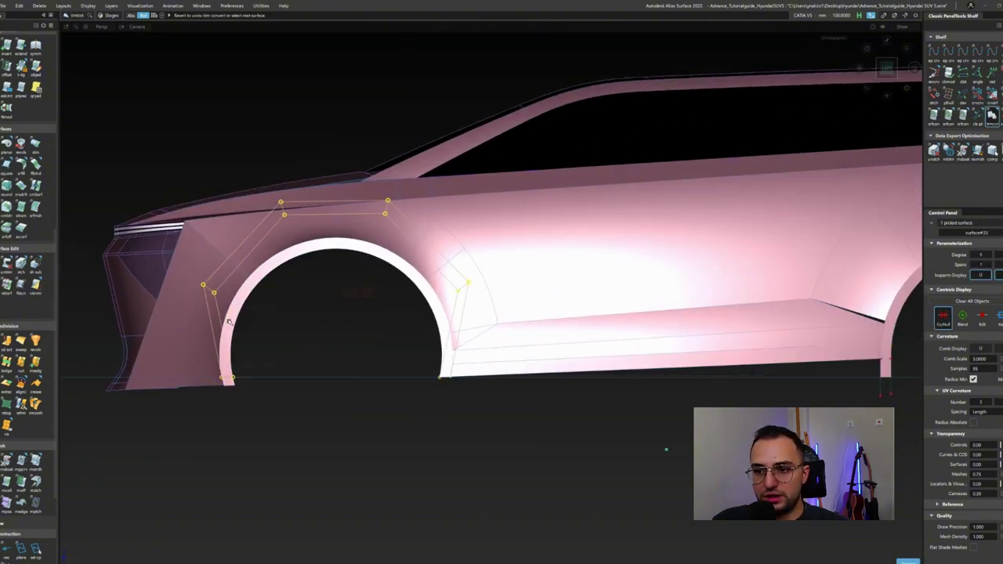
# Extend the lower edge of the front wheel-arch surface's rear foot down to the horizontal line.
pyautogui.scroll(10, 551, 352)
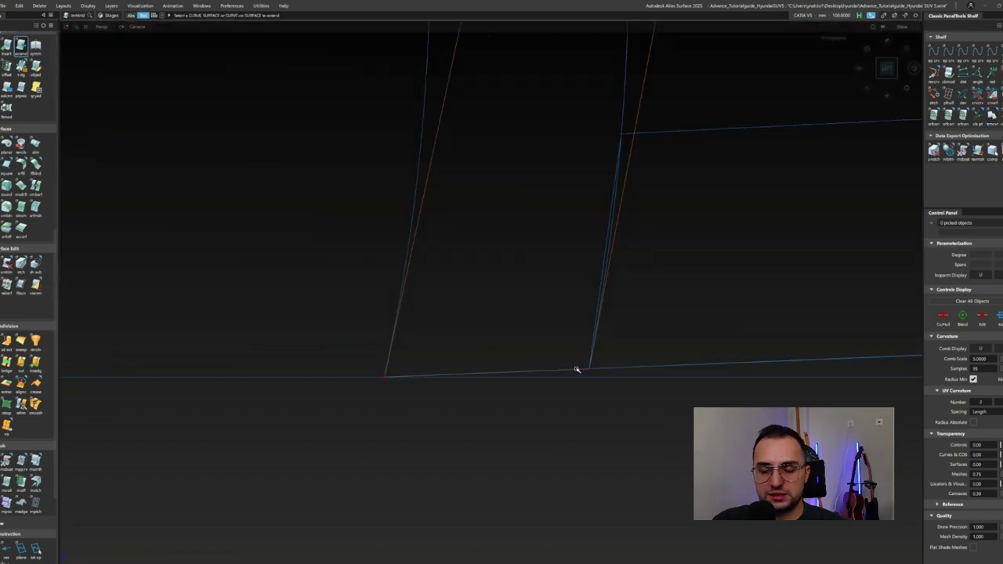
pyautogui.click(578, 370)
pyautogui.press('p')
pyautogui.scroll(-8, 506, 400)
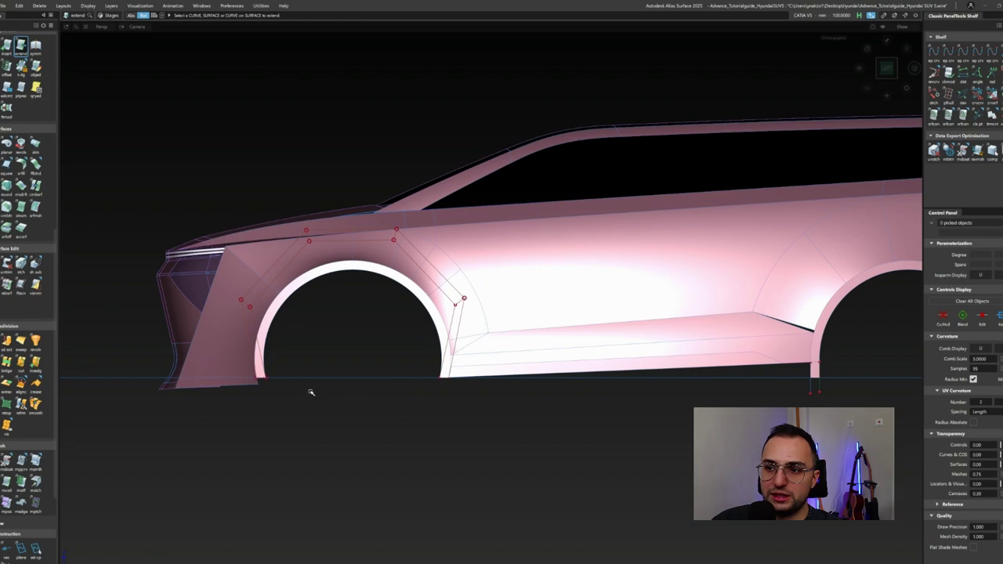
# Trim-convert the front corner surface ahead of the front wheel arch at the horizontal line.
pyautogui.hotkey('shift', 'e')
pyautogui.press('t')
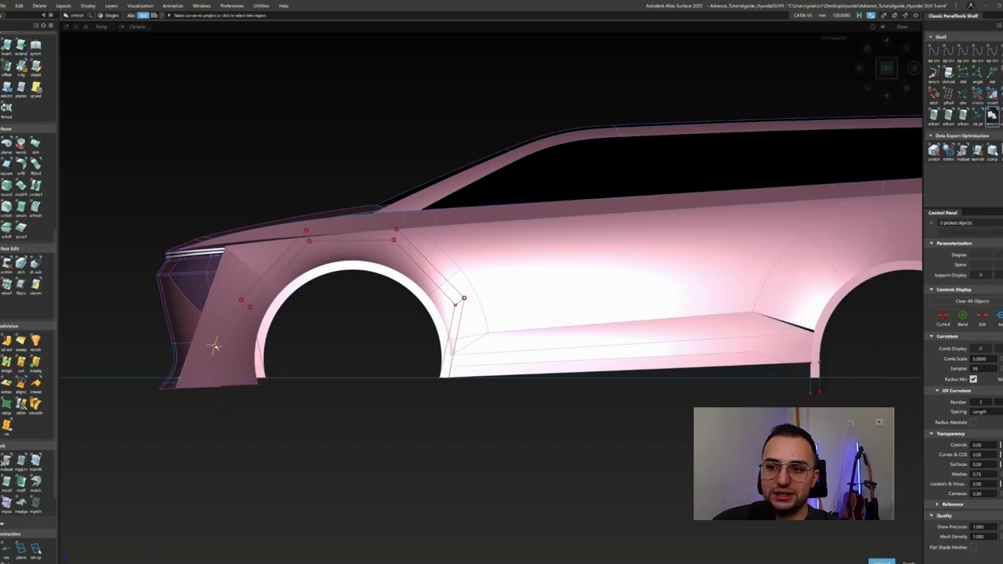
pyautogui.keyDown('alt'); pyautogui.keyDown('shift'); pyautogui.moveTo(216, 345); pyautogui.dragTo(376, 376); pyautogui.keyUp('shift'); pyautogui.keyUp('alt')
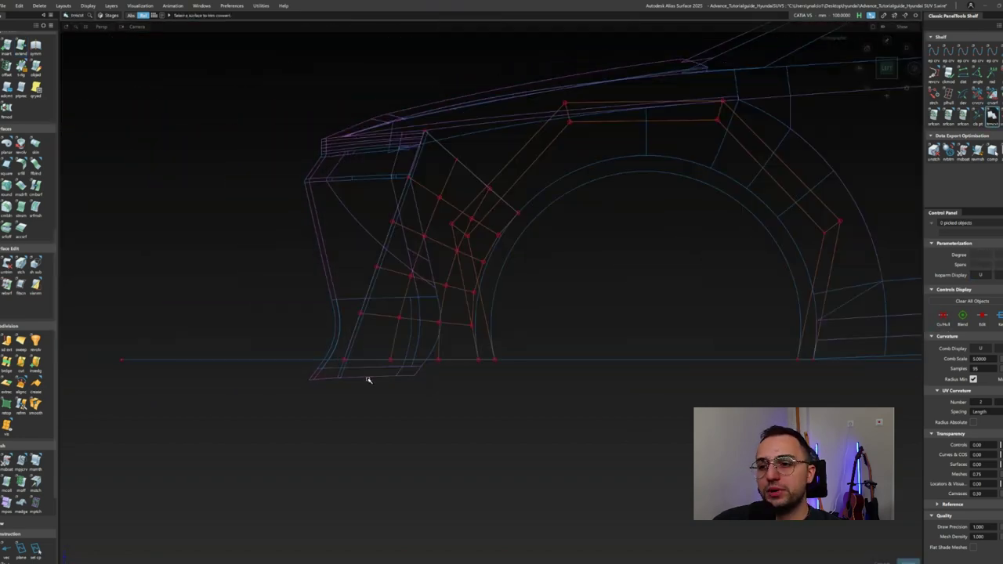
# Delete the fillet surfaces along the lower front bumper and untrim the adjoining bumper surfaces.
pyautogui.hotkey('shift', 'p')
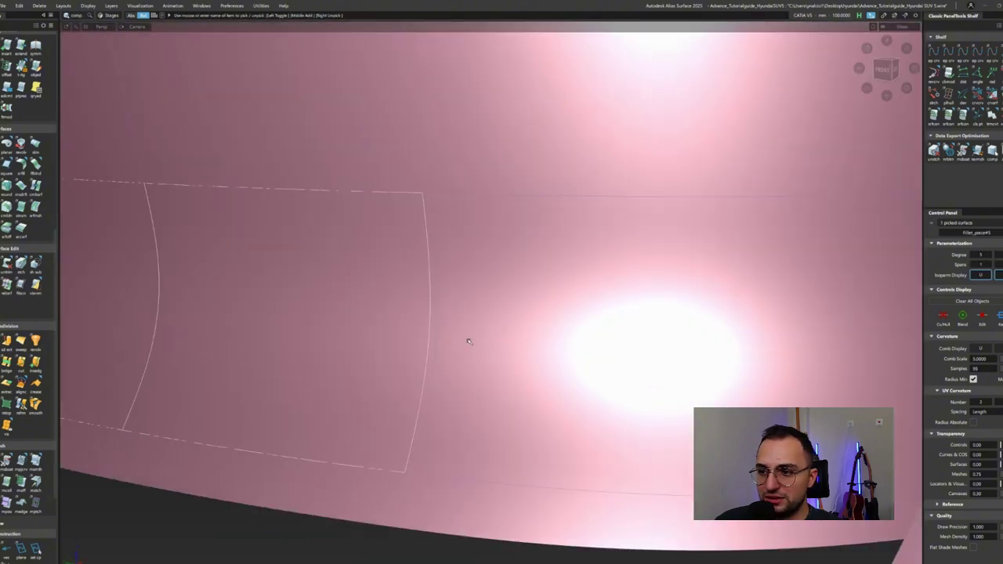
pyautogui.keyDown('alt'); pyautogui.keyDown('shift'); pyautogui.moveTo(469, 341); pyautogui.dragTo(692, 249); pyautogui.keyUp('shift'); pyautogui.keyUp('alt')
pyautogui.press('u')
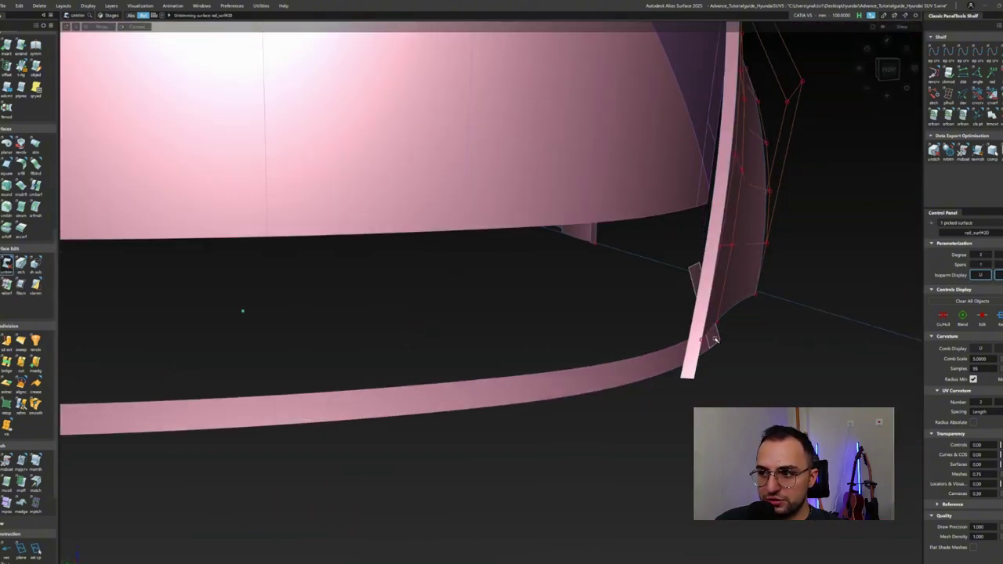
pyautogui.click(705, 337)
pyautogui.click(435, 212)
pyautogui.click(510, 202)
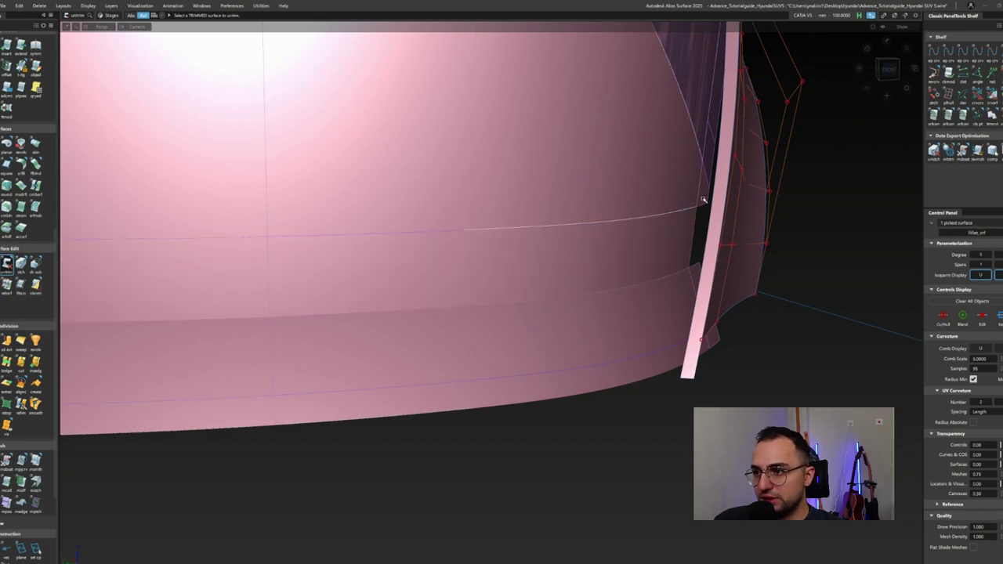
# Project the horizontal line onto the lower front bumper surfaces and trim-convert them at that line.
pyautogui.keyDown('alt'); pyautogui.keyDown('shift'); pyautogui.moveTo(707, 198); pyautogui.dragTo(525, 329); pyautogui.keyUp('shift'); pyautogui.keyUp('alt')
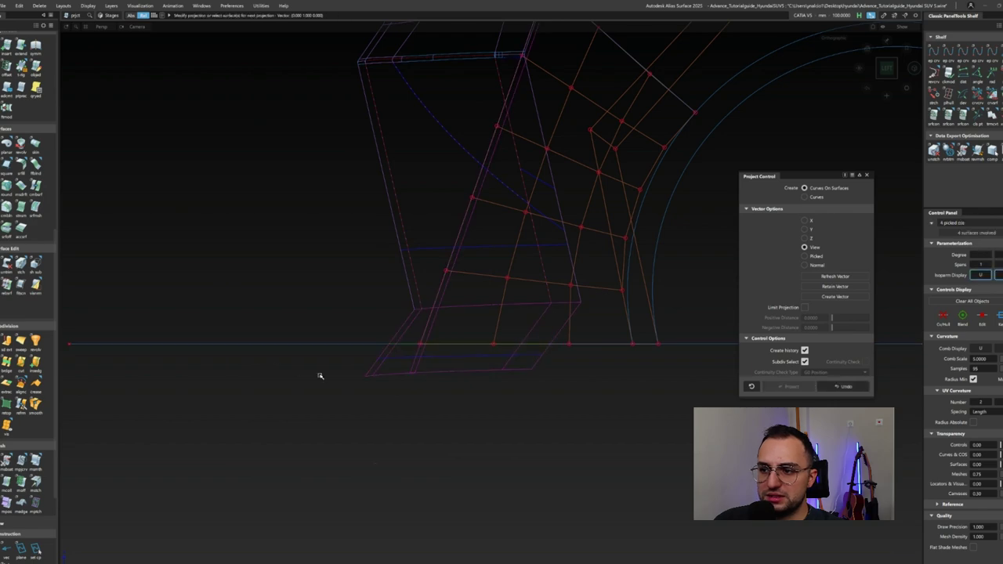
pyautogui.press('u')
pyautogui.click(409, 334)
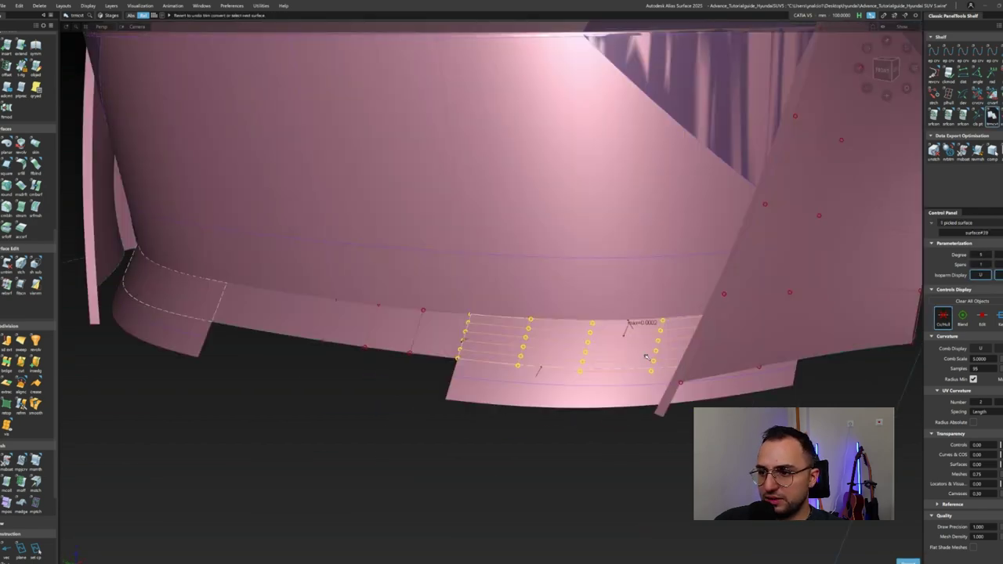
pyautogui.moveTo(540, 313)
pyautogui.keyDown('alt'); pyautogui.keyDown('shift'); pyautogui.mouseDown()
pyautogui.moveTo(577, 327)
pyautogui.moveTo(600, 392)
pyautogui.mouseUp(); pyautogui.keyUp('shift'); pyautogui.keyUp('alt')
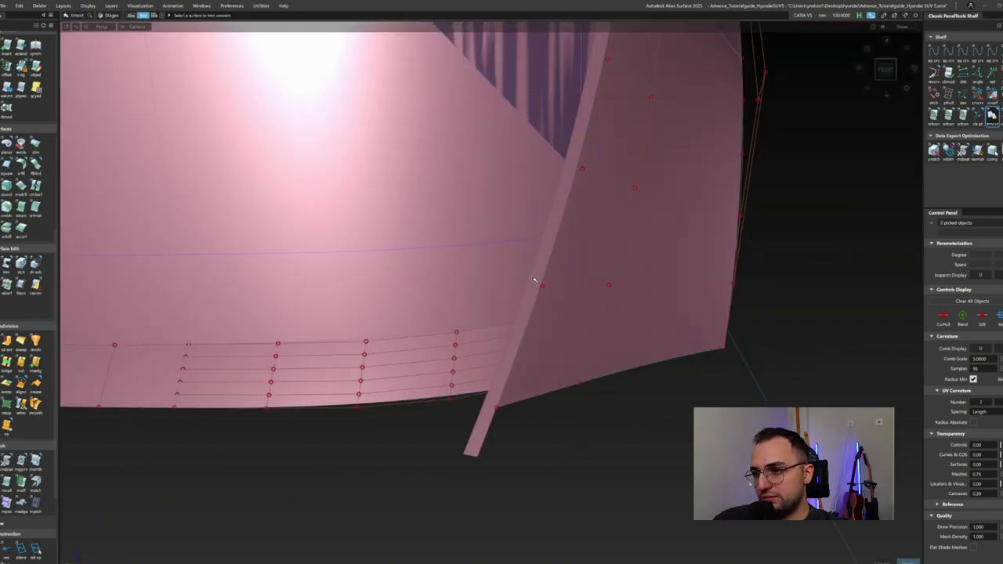
pyautogui.keyDown('alt'); pyautogui.keyDown('shift'); pyautogui.moveTo(533, 280); pyautogui.dragTo(522, 314); pyautogui.keyUp('shift'); pyautogui.keyUp('alt')
# Trim the excess off the main front bumper surface where it runs behind the front corner piece.
pyautogui.keyDown('ctrl'); pyautogui.keyDown('shift'); pyautogui.moveTo(519, 245); pyautogui.dragTo(518, 283); pyautogui.keyUp('shift'); pyautogui.keyUp('ctrl')
pyautogui.moveTo(434, 286)
pyautogui.keyDown('alt'); pyautogui.keyDown('shift'); pyautogui.mouseDown()
pyautogui.moveTo(624, 262)
pyautogui.moveTo(609, 280)
pyautogui.mouseUp(); pyautogui.keyUp('shift'); pyautogui.keyUp('alt')
pyautogui.press('t')
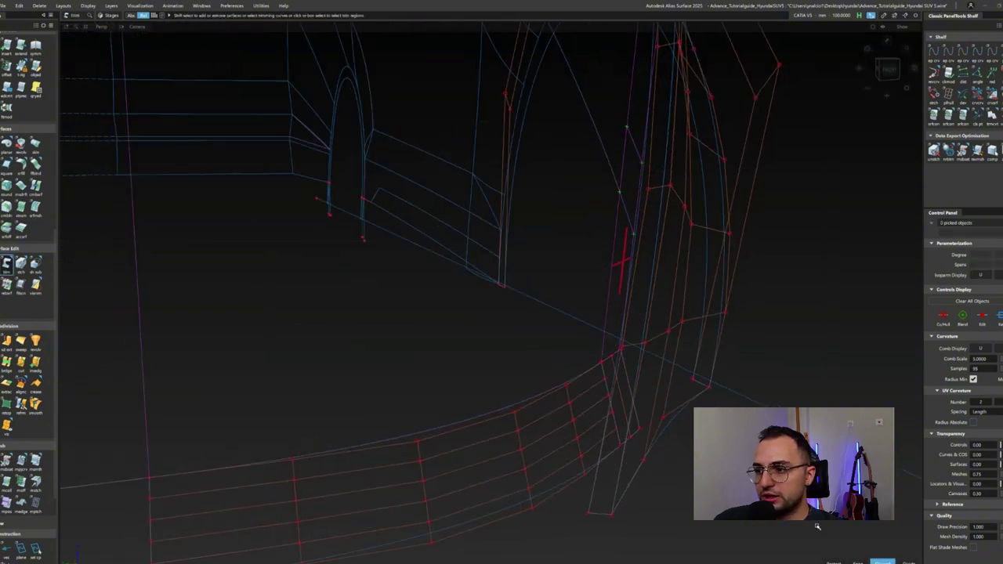
pyautogui.keyDown('alt'); pyautogui.keyDown('shift'); pyautogui.moveTo(818, 526); pyautogui.dragTo(547, 324); pyautogui.keyUp('shift'); pyautogui.keyUp('alt')
pyautogui.keyDown('alt'); pyautogui.keyDown('shift'); pyautogui.moveTo(546, 325); pyautogui.dragTo(542, 326, button='right'); pyautogui.keyUp('shift'); pyautogui.keyUp('alt')
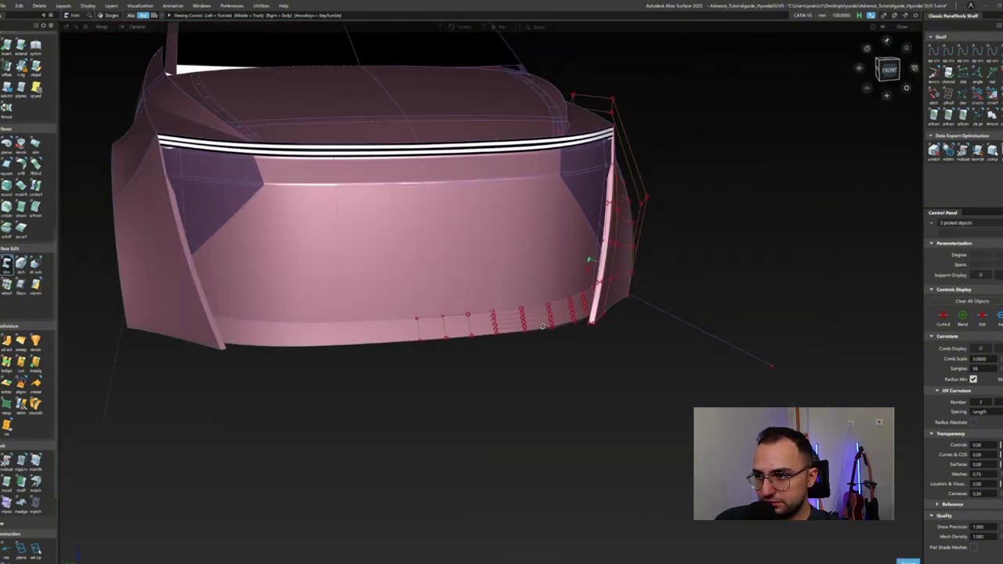
pyautogui.keyDown('alt'); pyautogui.keyDown('shift'); pyautogui.moveTo(542, 326); pyautogui.dragTo(549, 318); pyautogui.keyUp('shift'); pyautogui.keyUp('alt')
pyautogui.keyDown('alt'); pyautogui.keyDown('shift'); pyautogui.moveTo(548, 318); pyautogui.dragTo(614, 292, button='right'); pyautogui.keyUp('shift'); pyautogui.keyUp('alt')
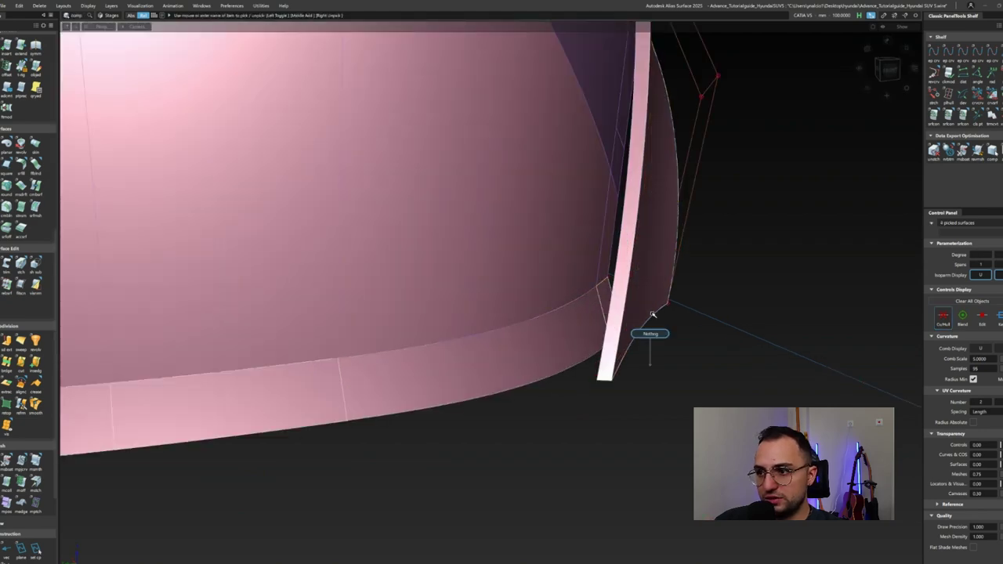
# Align the rear edge of the lower sill surface to the rear wheel arch's outer edge with partial G0 continuity.
pyautogui.keyDown('alt'); pyautogui.keyDown('shift'); pyautogui.moveTo(652, 314); pyautogui.dragTo(538, 381); pyautogui.keyUp('shift'); pyautogui.keyUp('alt')
pyautogui.keyDown('alt'); pyautogui.keyDown('shift'); pyautogui.moveTo(538, 381); pyautogui.dragTo(668, 350, button='right'); pyautogui.keyUp('shift'); pyautogui.keyUp('alt')
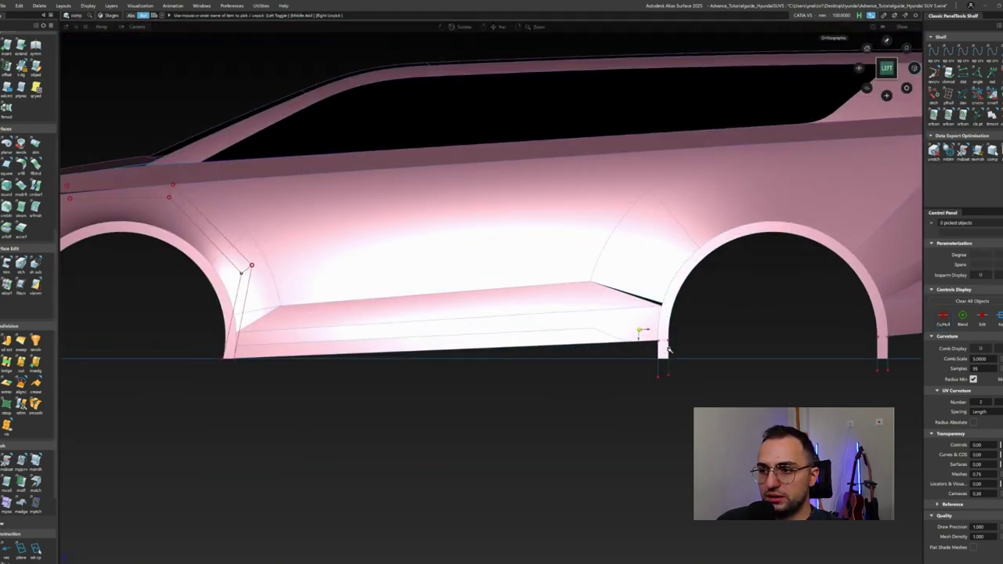
pyautogui.keyDown('alt'); pyautogui.keyDown('shift'); pyautogui.moveTo(668, 350); pyautogui.dragTo(643, 332); pyautogui.keyUp('shift'); pyautogui.keyUp('alt')
pyautogui.keyDown('alt'); pyautogui.keyDown('shift'); pyautogui.moveTo(643, 331); pyautogui.dragTo(644, 335, button='right'); pyautogui.keyUp('shift'); pyautogui.keyUp('alt')
pyautogui.click(644, 337)
pyautogui.click(666, 326)
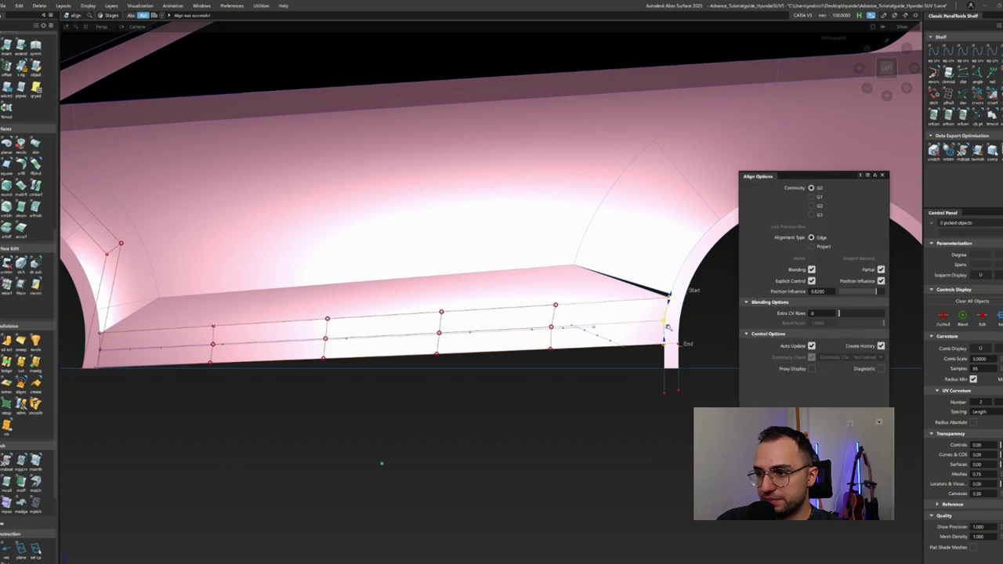
pyautogui.click(679, 404)
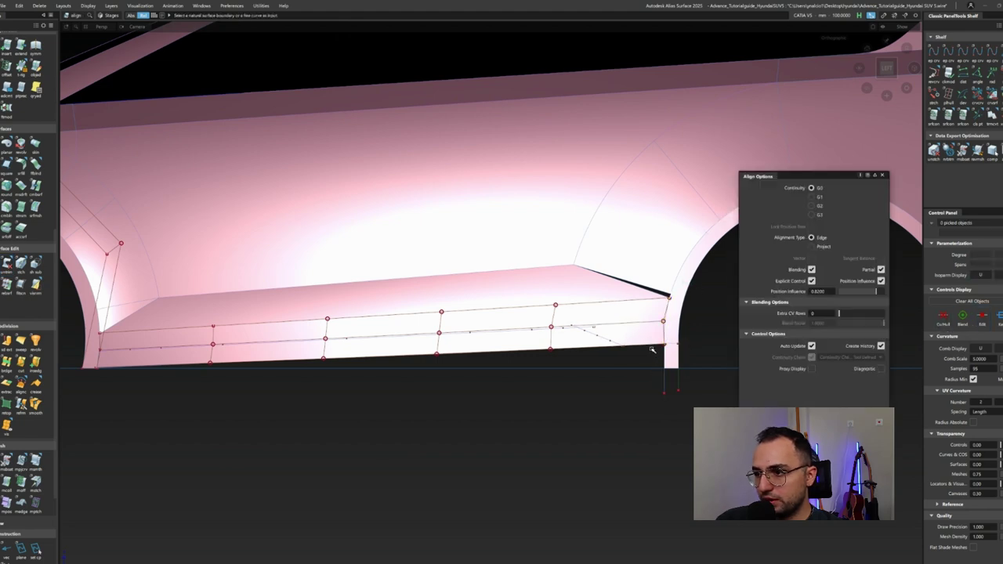
# Extend the sill surface's lower edge down to the horizontal line and move its rear corner CV onto the wheel-arch edge.
pyautogui.press('e')
pyautogui.click(663, 366)
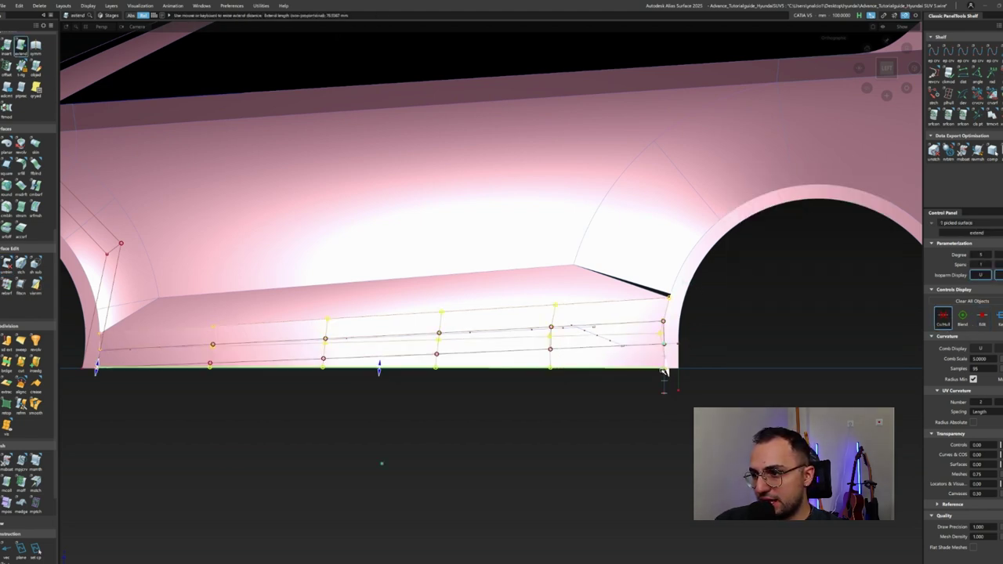
pyautogui.scroll(3, 663, 350)
pyautogui.press('F2')
pyautogui.click(665, 375)
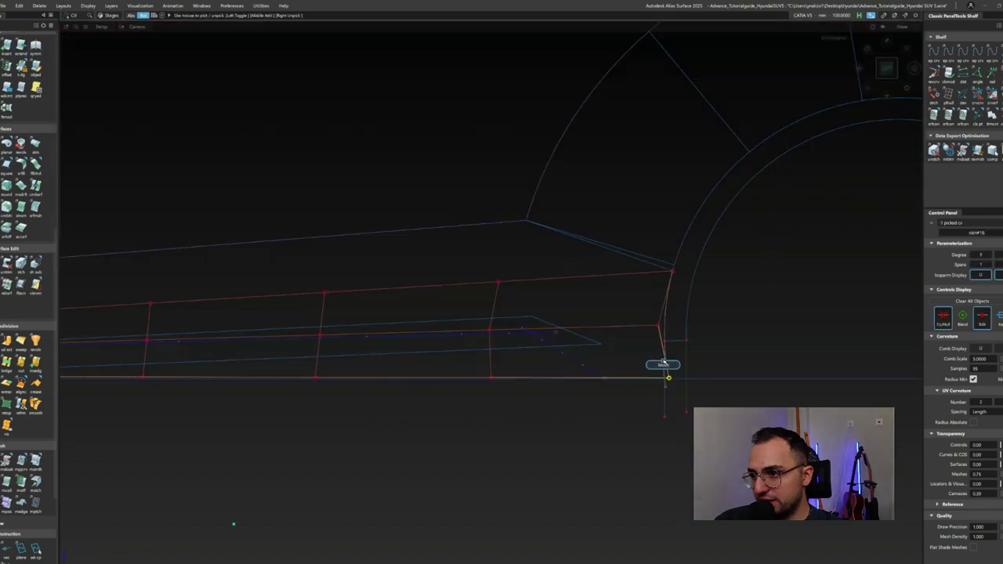
pyautogui.press('F2')
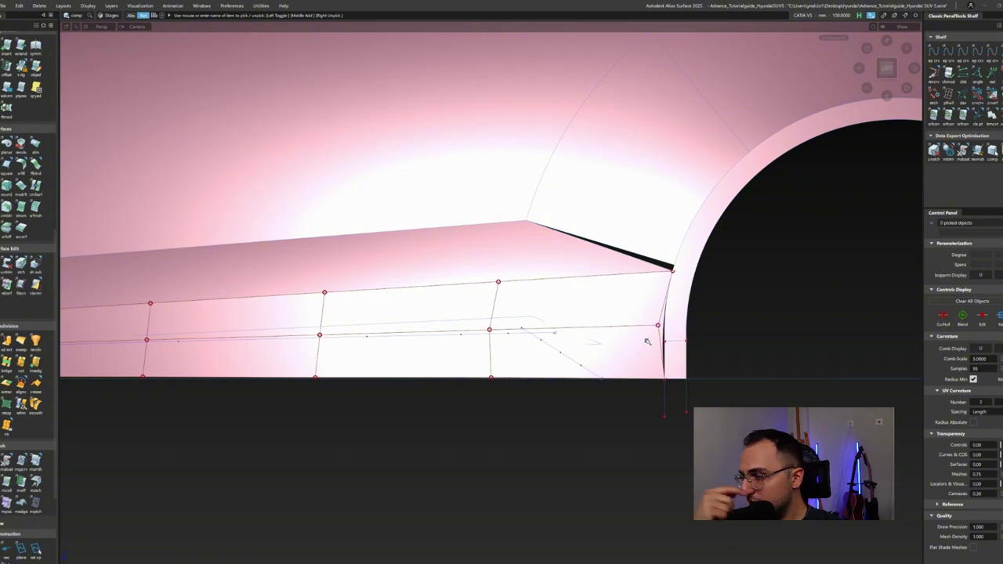
# Cut the rear wheel-arch surface along a line drawn across it at the sill's upper corner, and cut its front foot at the horizontal line.
pyautogui.moveTo(688, 282)
pyautogui.keyDown('alt'); pyautogui.keyDown('shift'); pyautogui.mouseDown(button='middle')
pyautogui.moveTo(645, 288)
pyautogui.moveTo(642, 318)
pyautogui.moveTo(576, 304)
pyautogui.mouseUp(button='middle'); pyautogui.keyUp('shift'); pyautogui.keyUp('alt')
pyautogui.press('F2')
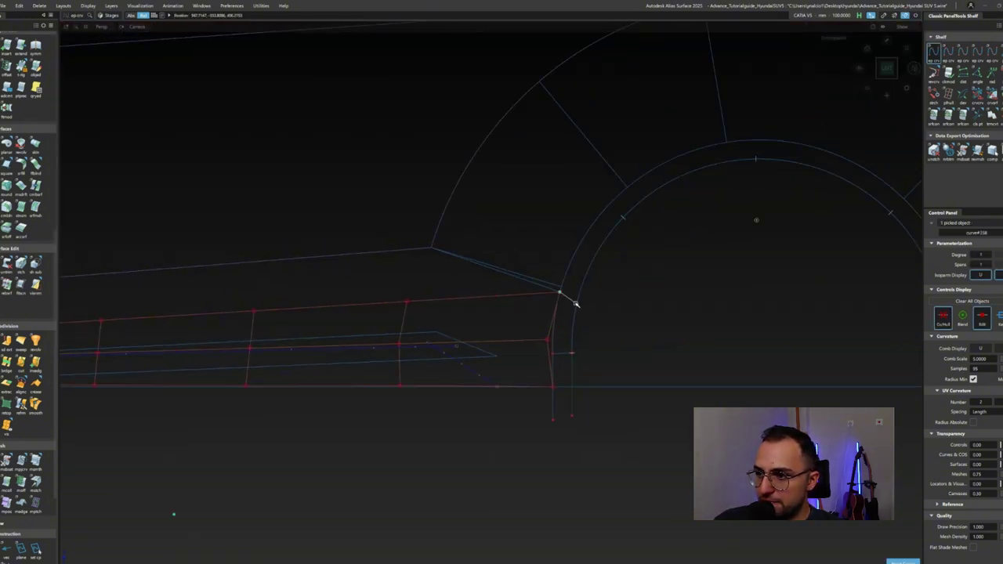
pyautogui.press('t')
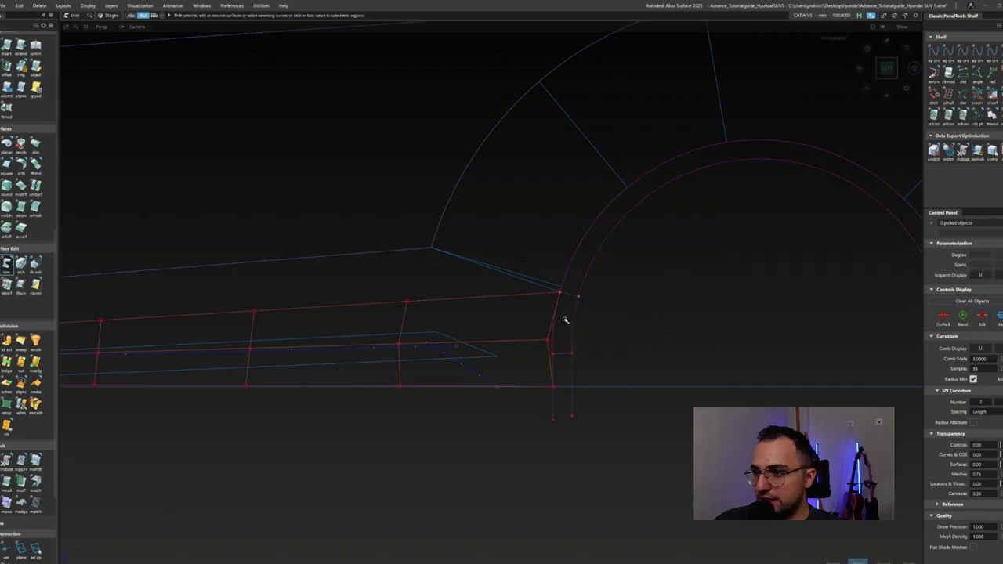
pyautogui.keyDown('alt'); pyautogui.keyDown('shift'); pyautogui.moveTo(560, 340); pyautogui.dragTo(517, 372); pyautogui.keyUp('shift'); pyautogui.keyUp('alt')
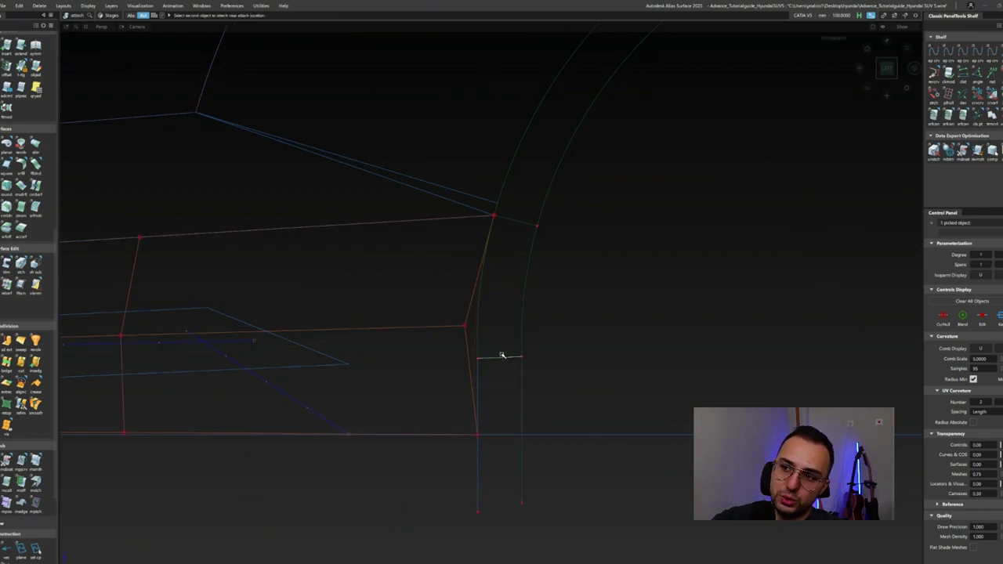
pyautogui.click(511, 377)
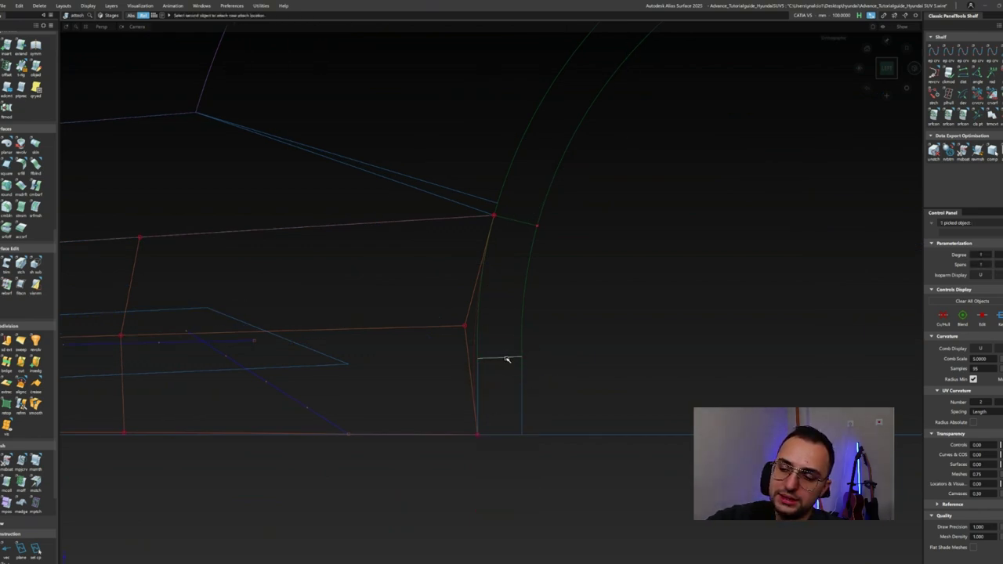
# Try to attach the rear wheel arch's front foot surface to the arch section above it.
pyautogui.click(505, 359)
pyautogui.click(510, 359)
pyautogui.click(522, 379)
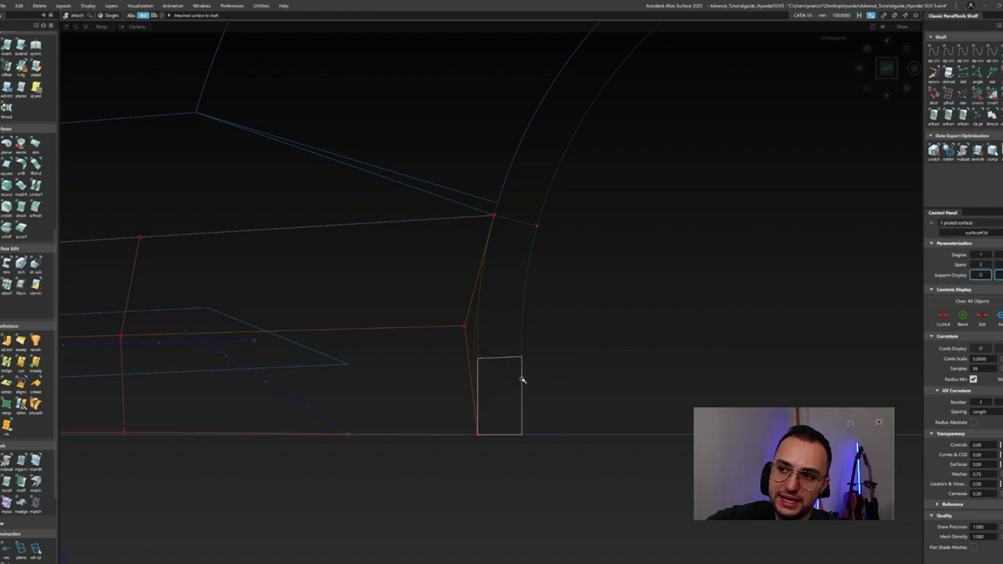
# Duplicate the side, top and bottom edges of the rear wheel arch's front foot as curves and isolate them.
pyautogui.keyDown('ctrl'); pyautogui.keyDown('shift'); pyautogui.click(520, 377); pyautogui.keyUp('shift'); pyautogui.keyUp('ctrl')
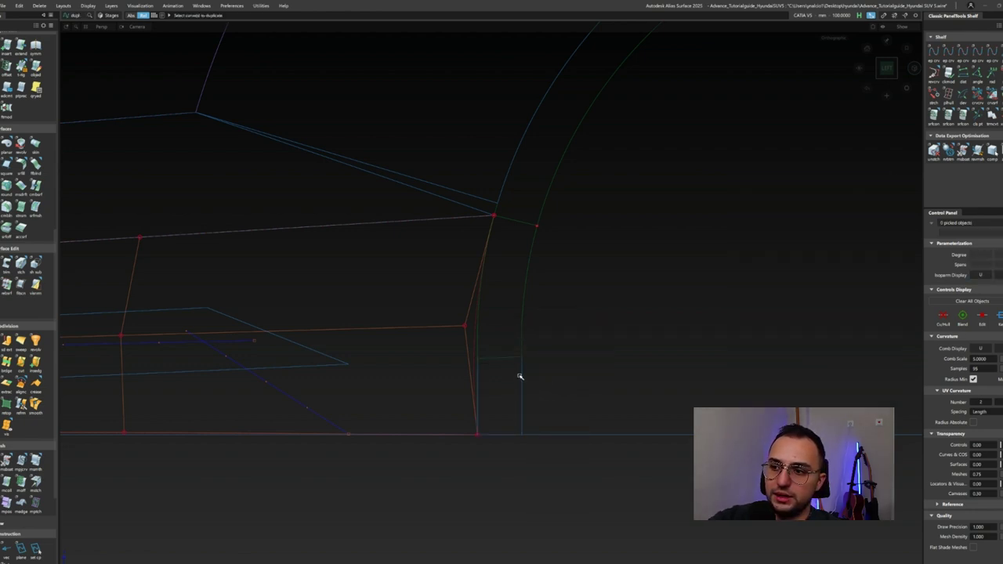
pyautogui.click(521, 377)
pyautogui.click(515, 228)
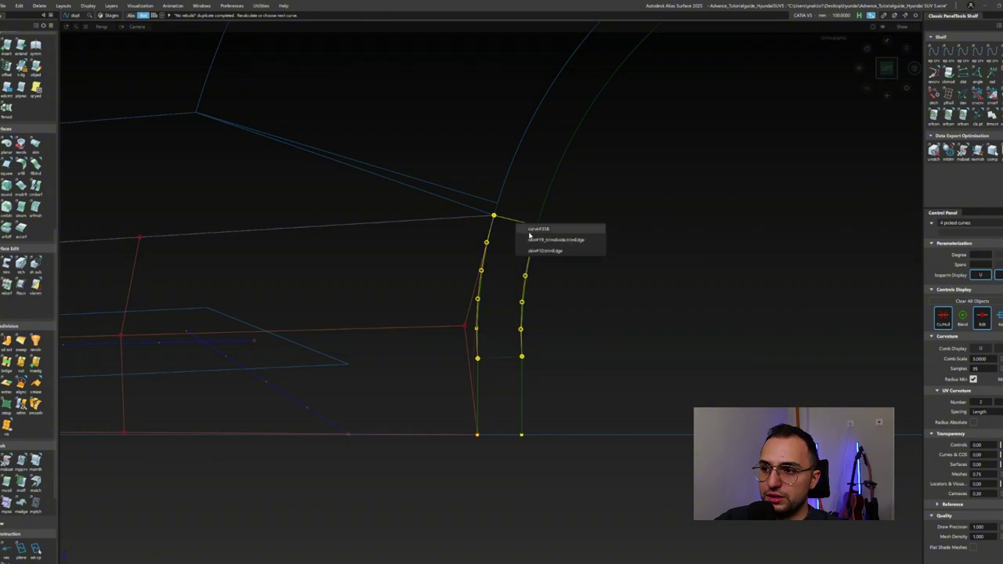
pyautogui.click(537, 241)
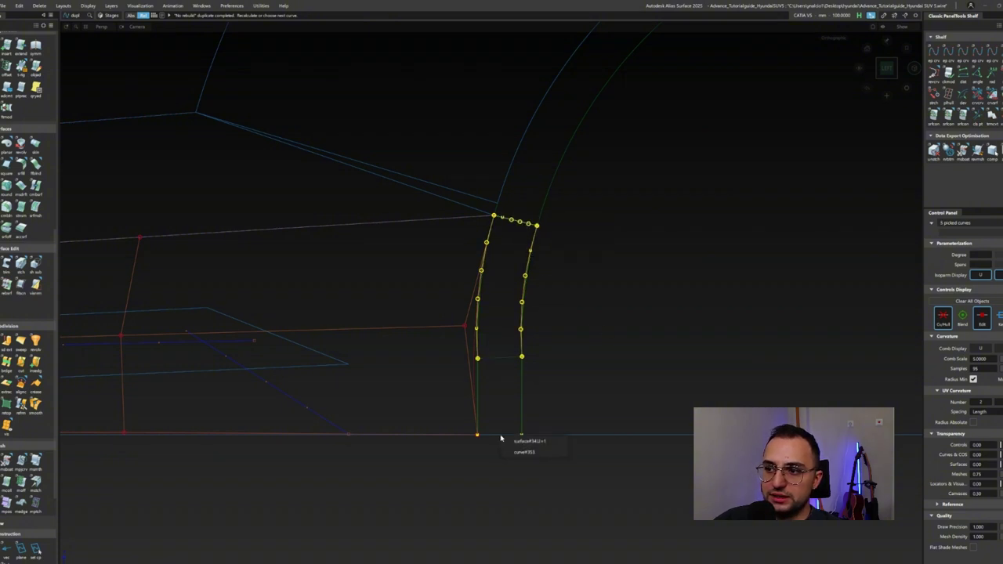
pyautogui.hotkey('ctrl', 'shift', 'h')
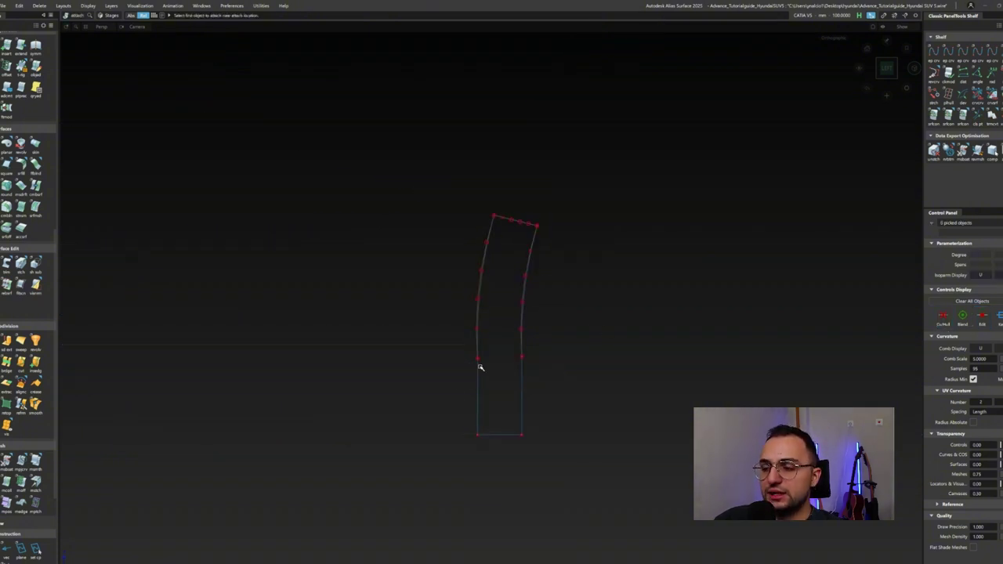
# Attach the duplicated side curves of the foot and fit a degree 2, single-span curve to each side.
pyautogui.click(523, 361)
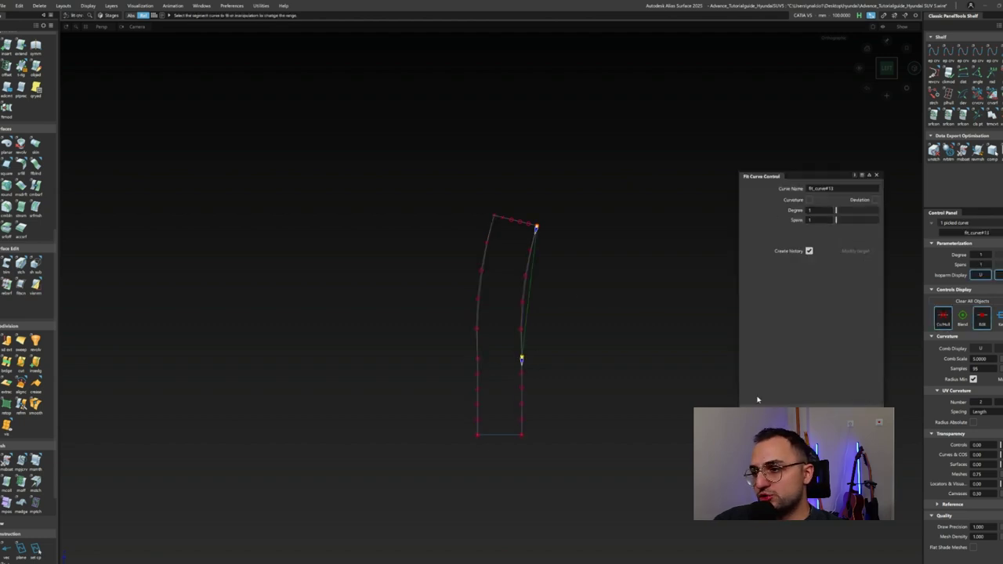
pyautogui.click(522, 367)
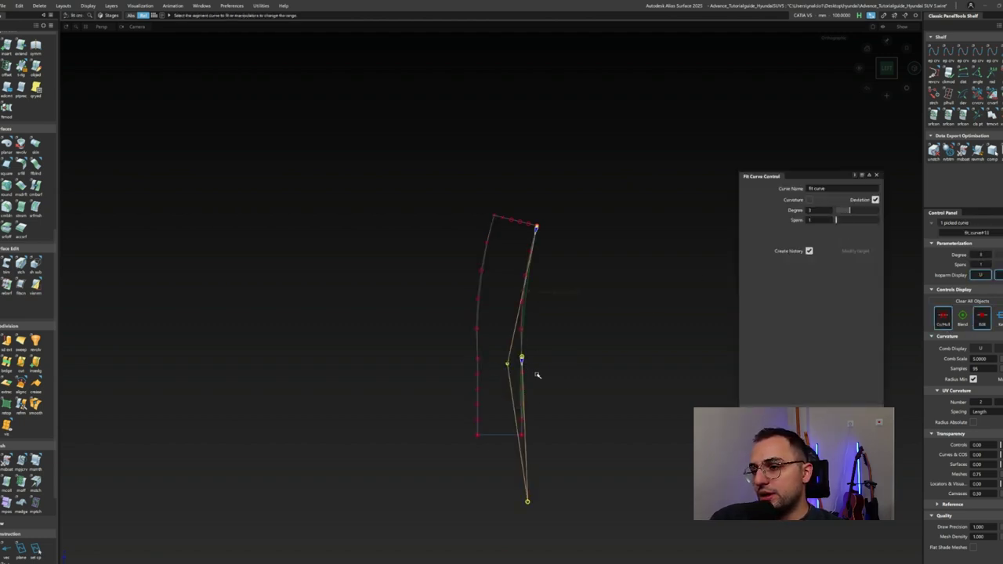
pyautogui.moveTo(524, 432); pyautogui.dragTo(521, 436)
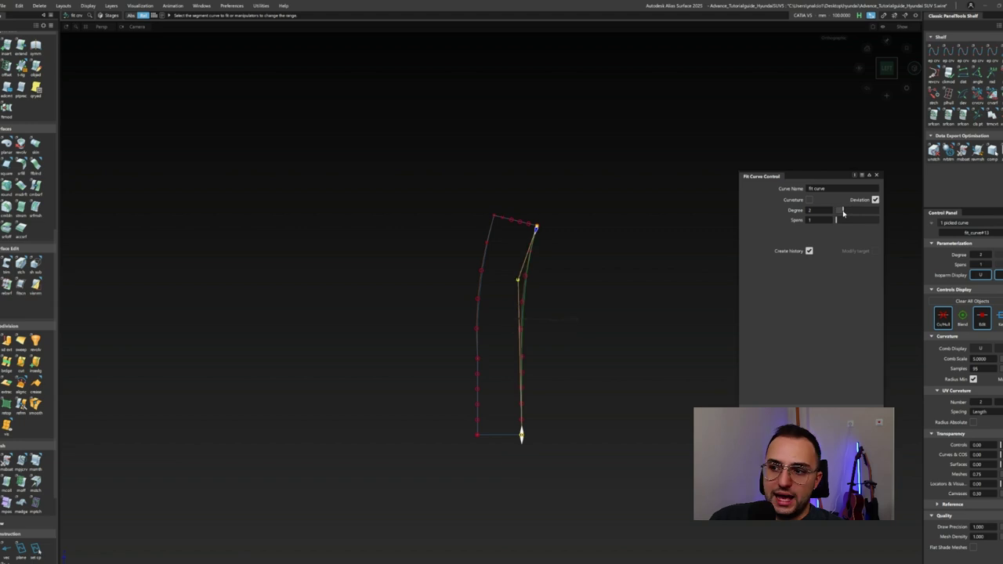
pyautogui.click(478, 339)
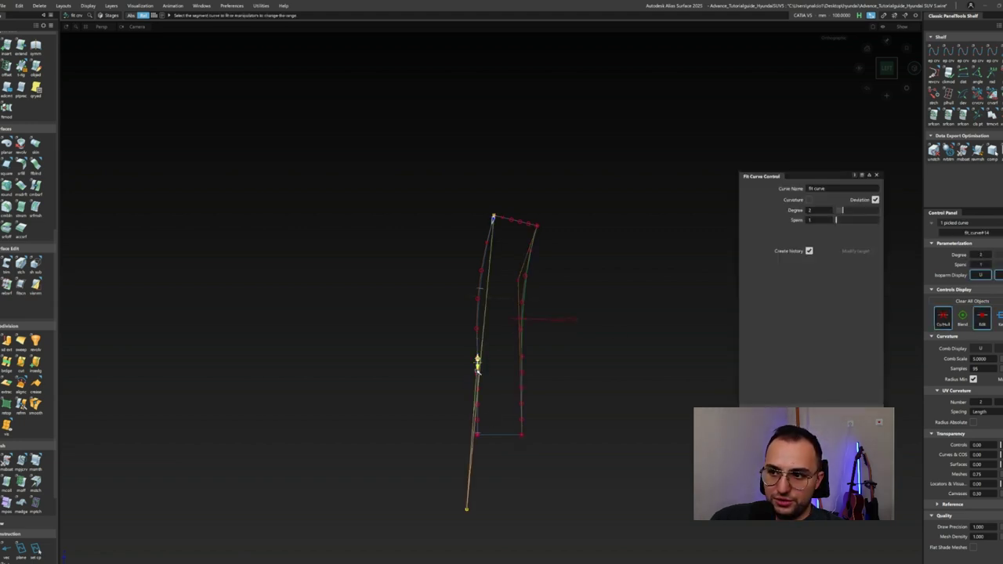
pyautogui.click(519, 298)
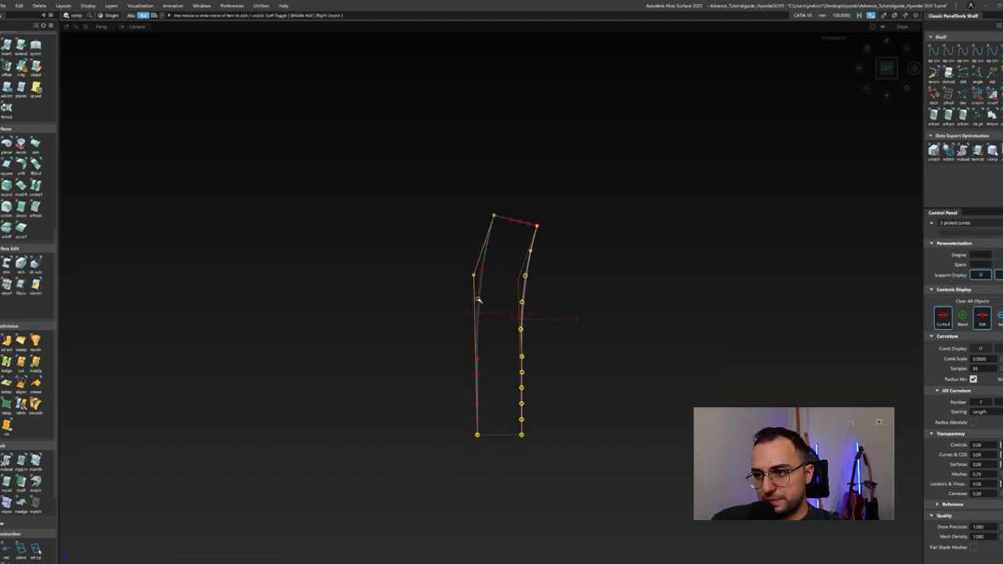
# Build a Square surface from the foot's four boundary curves with G0 position continuity, and bring the hidden geometry back.
pyautogui.press('s')
pyautogui.click(480, 313)
pyautogui.click(513, 221)
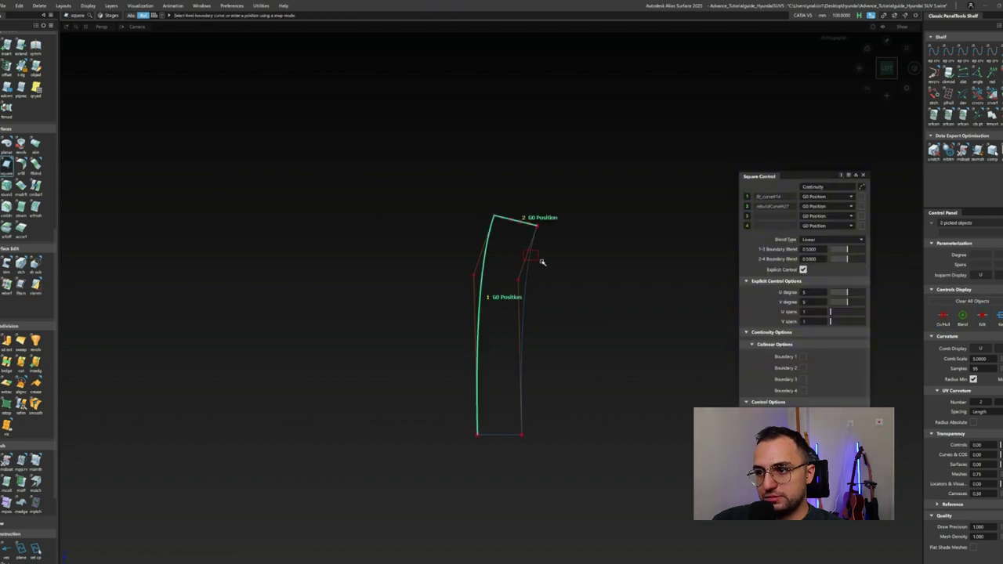
pyautogui.click(524, 329)
pyautogui.click(502, 435)
pyautogui.hotkey('ctrl', 'i')
pyautogui.hotkey('ctrl', '4')
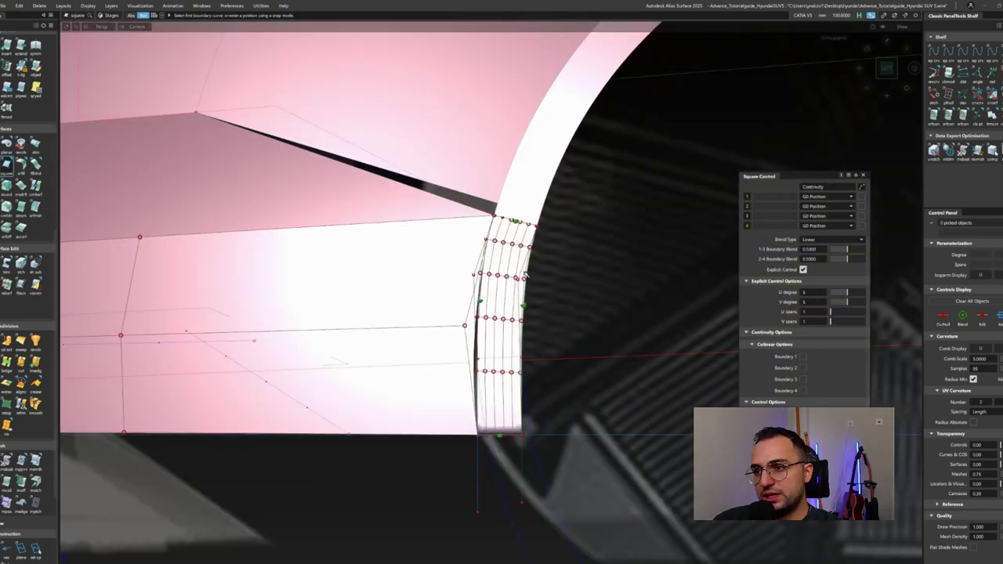
# Align the new foot surface's upper edge to the rear wheel arch with G2 continuity, and pick the old foot surface beneath.
pyautogui.press('a')
pyautogui.click(515, 215)
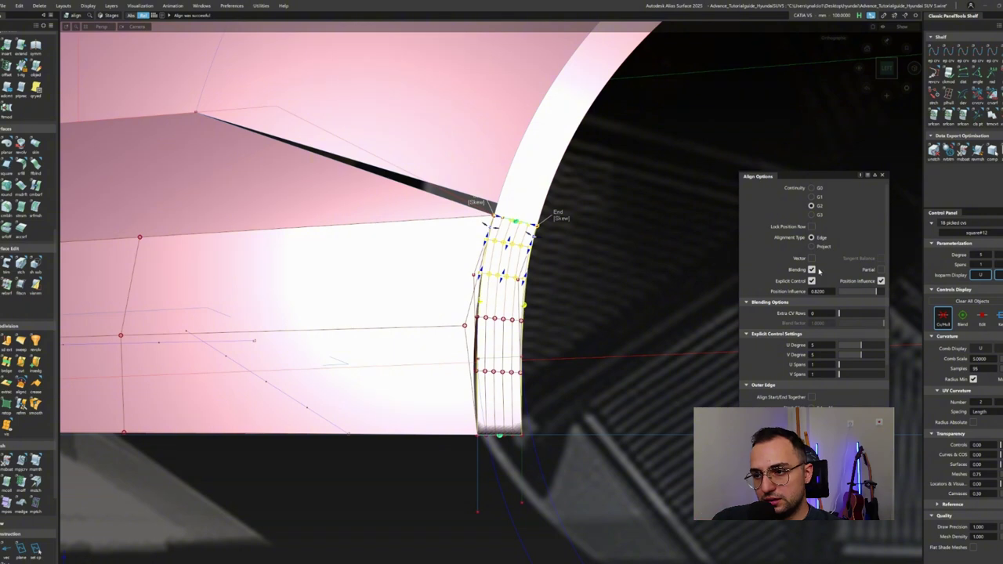
pyautogui.scroll(-5, 848, 296)
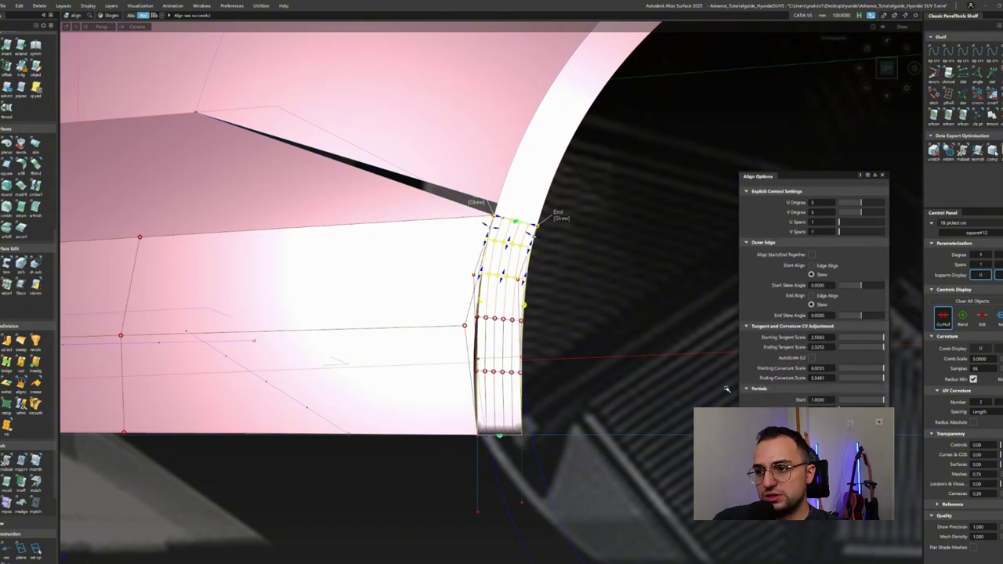
pyautogui.keyDown('alt'); pyautogui.keyDown('shift'); pyautogui.moveTo(560, 366); pyautogui.dragTo(510, 419); pyautogui.keyUp('shift'); pyautogui.keyUp('alt')
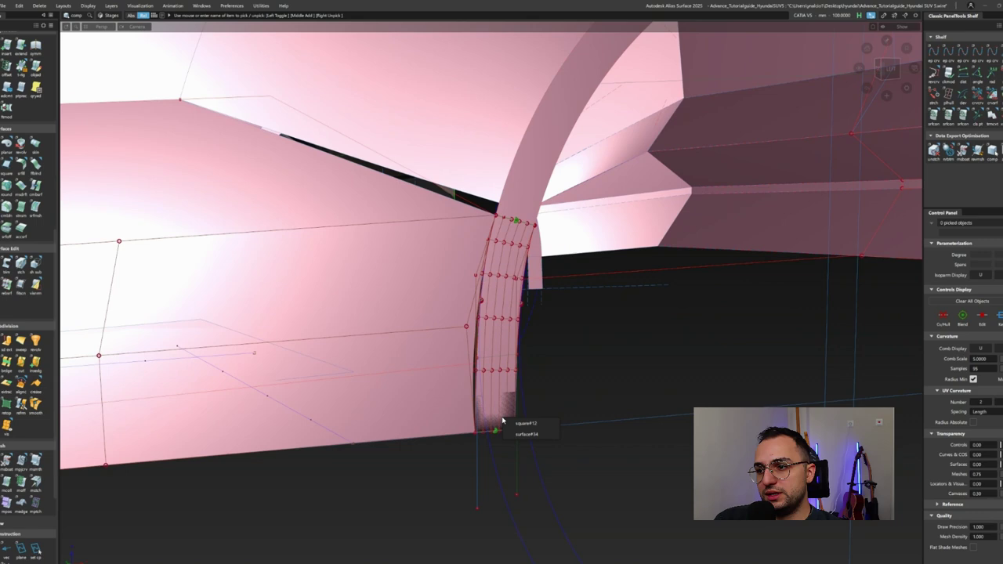
# Align the sill surface's rear edge to the new foot surface with G0 continuity and lower the position influence.
pyautogui.click(486, 328)
pyautogui.click(843, 357)
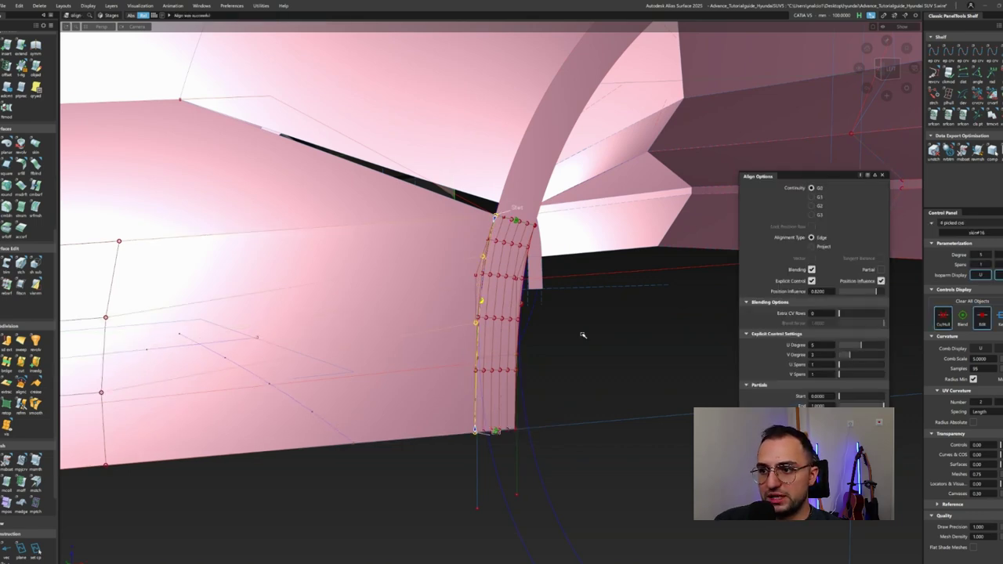
pyautogui.moveTo(875, 291); pyautogui.dragTo(781, 287)
pyautogui.keyDown('alt'); pyautogui.keyDown('shift'); pyautogui.moveTo(612, 314); pyautogui.dragTo(298, 423); pyautogui.keyUp('shift'); pyautogui.keyUp('alt')
pyautogui.keyDown('alt'); pyautogui.keyDown('shift'); pyautogui.moveTo(549, 353); pyautogui.dragTo(514, 371); pyautogui.keyUp('shift'); pyautogui.keyUp('alt')
pyautogui.keyDown('alt'); pyautogui.keyDown('shift'); pyautogui.moveTo(512, 335); pyautogui.dragTo(526, 355); pyautogui.keyUp('shift'); pyautogui.keyUp('alt')
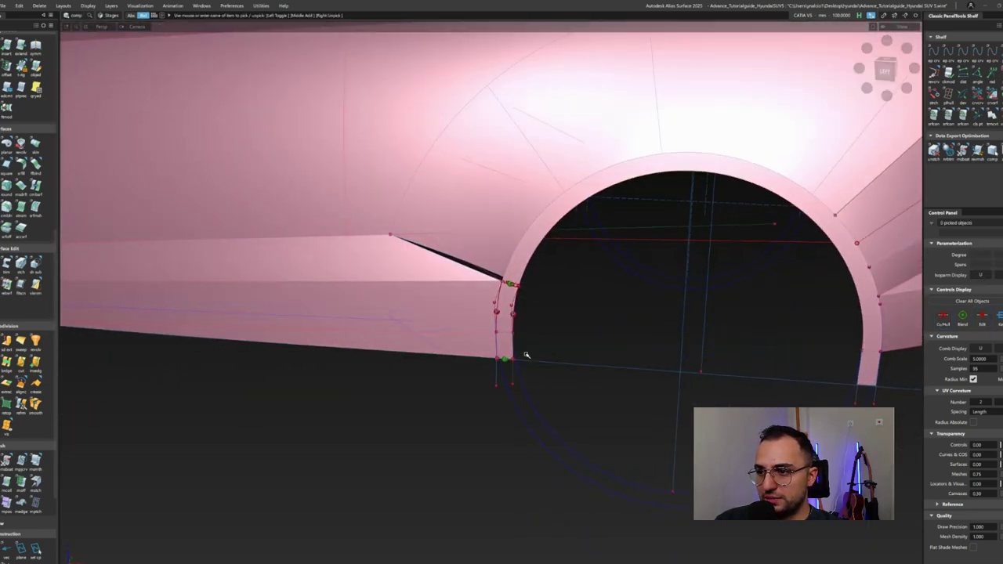
# Extend the lower edge of the body-side surface ahead of the rear wheel arch toward the sill.
pyautogui.keyDown('alt'); pyautogui.keyDown('shift'); pyautogui.moveTo(471, 337); pyautogui.dragTo(489, 261); pyautogui.keyUp('shift'); pyautogui.keyUp('alt')
pyautogui.hotkey('ctrl', 'shift', 'n')
pyautogui.click(518, 203)
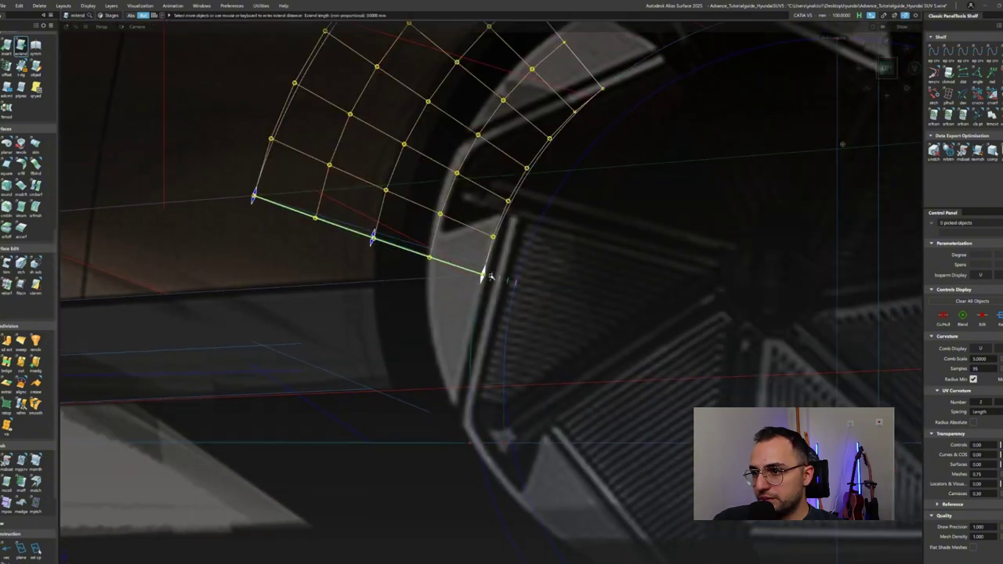
pyautogui.moveTo(486, 266)
pyautogui.keyDown('alt'); pyautogui.keyDown('shift'); pyautogui.mouseDown()
pyautogui.moveTo(530, 208)
pyautogui.moveTo(456, 249)
pyautogui.moveTo(383, 342)
pyautogui.moveTo(292, 409)
pyautogui.moveTo(497, 396)
pyautogui.mouseUp(); pyautogui.keyUp('shift'); pyautogui.keyUp('alt')
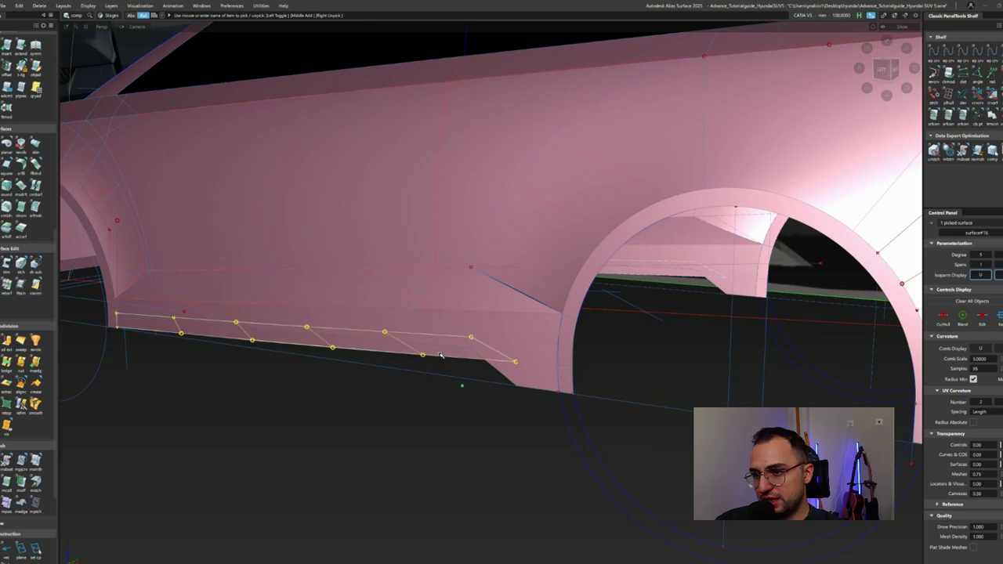
# Align the sill surface's rear edge with G0 continuity and 4 extra CV rows, and try aligning its front edge too.
pyautogui.click(493, 352)
pyautogui.click(507, 369)
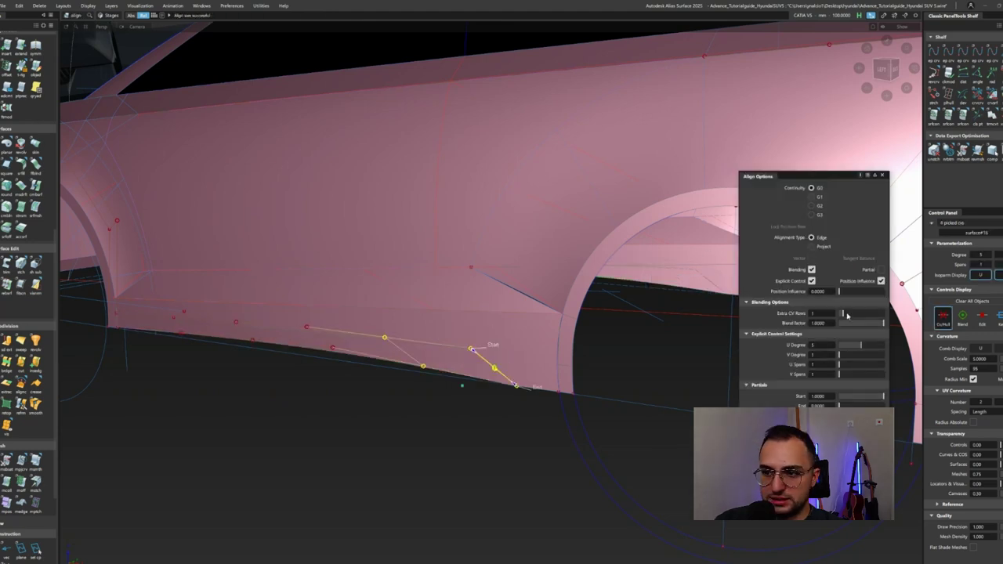
pyautogui.moveTo(846, 315); pyautogui.dragTo(859, 322)
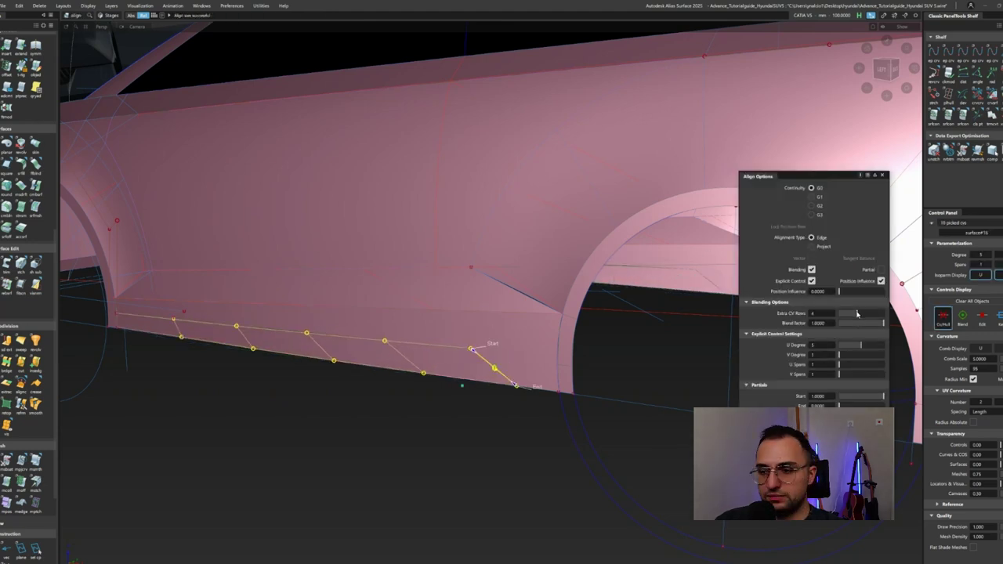
pyautogui.click(336, 346)
pyautogui.click(335, 329)
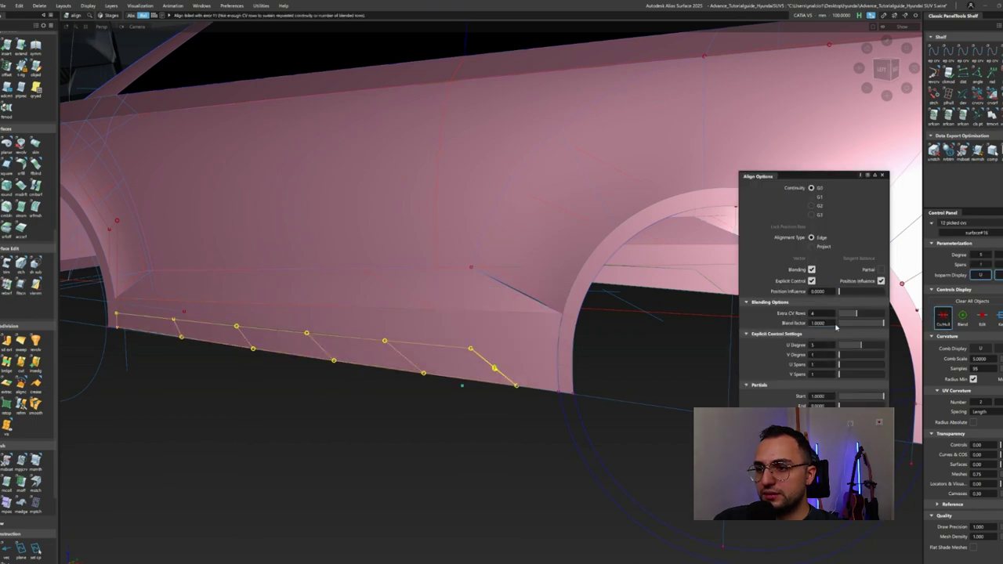
# Realign the sill surface's rear edge with G0 continuity and no extra CV rows, raising the explicit V degree to 4.
pyautogui.click(886, 68)
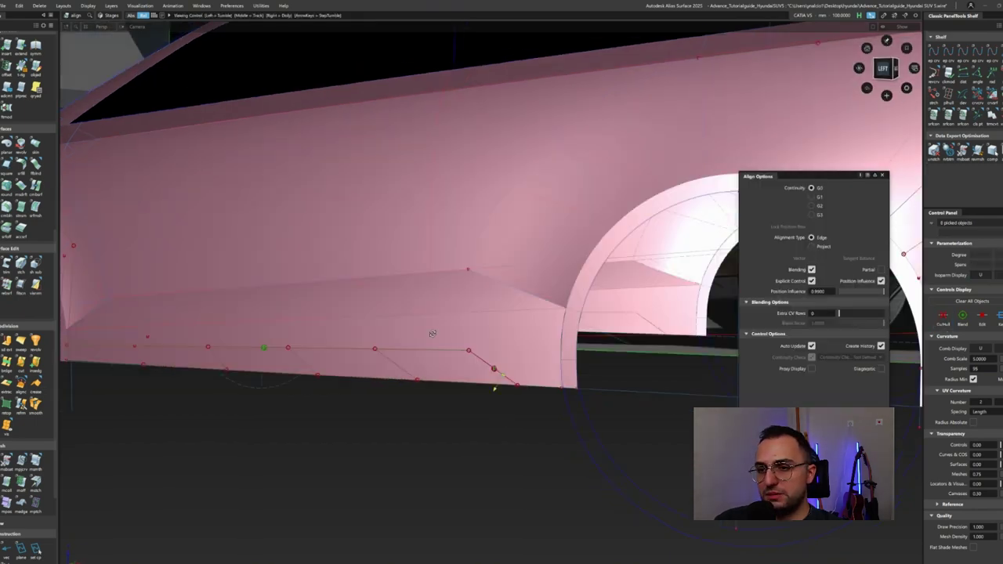
pyautogui.scroll(5, 505, 380)
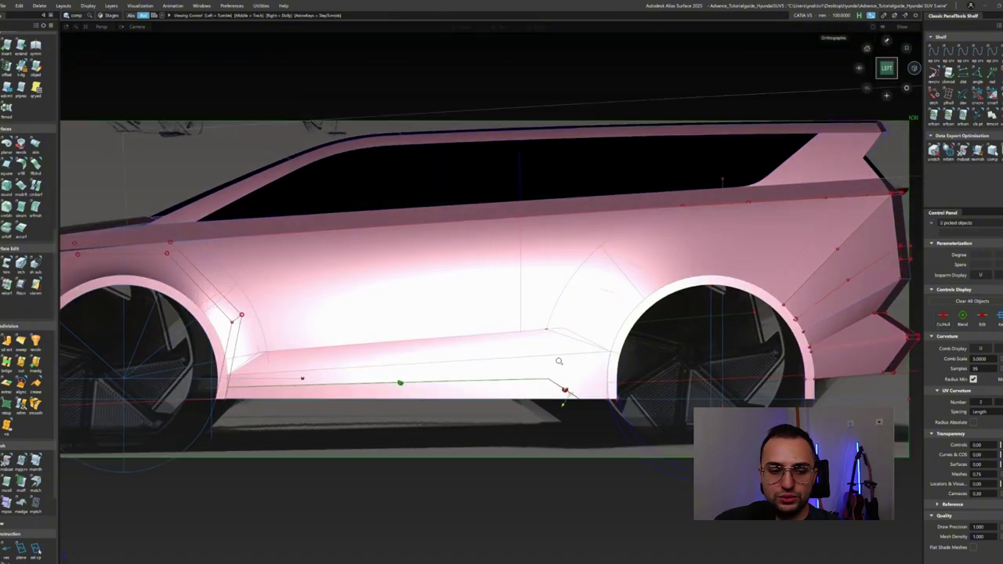
pyautogui.scroll(5, 552, 376)
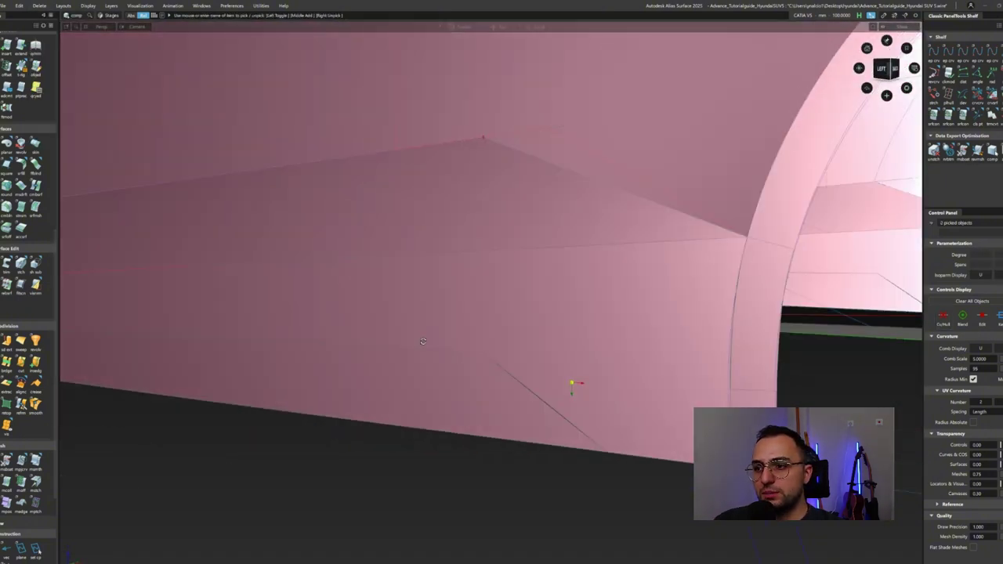
pyautogui.click(524, 445)
pyautogui.click(525, 445)
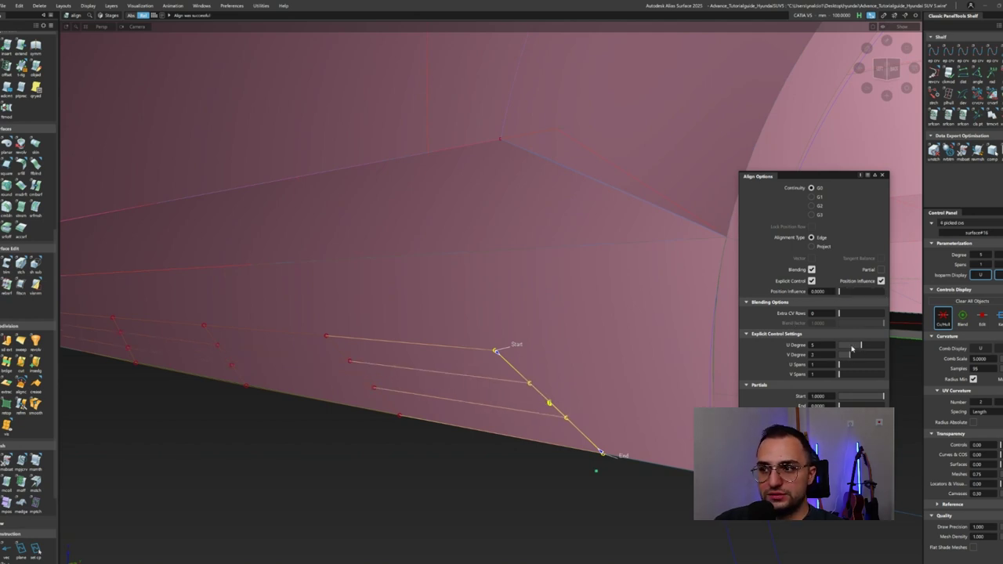
pyautogui.scroll(-3, 549, 368)
pyautogui.moveTo(267, 286); pyautogui.dragTo(540, 391)
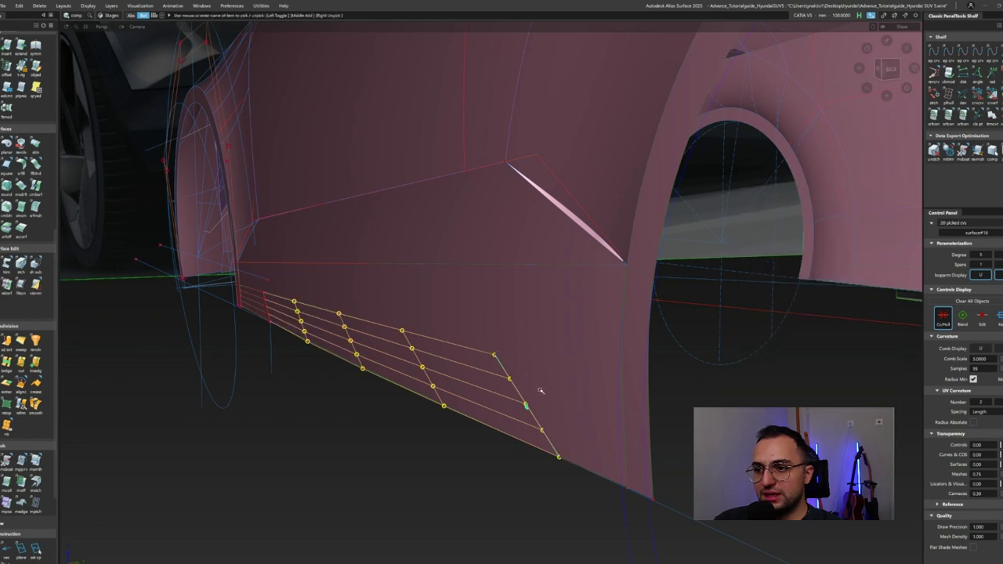
# Align the sill surface's front edge to the front arch foot with G0 continuity and Partial enabled, undoing the first attempt.
pyautogui.scroll(5, 470, 369)
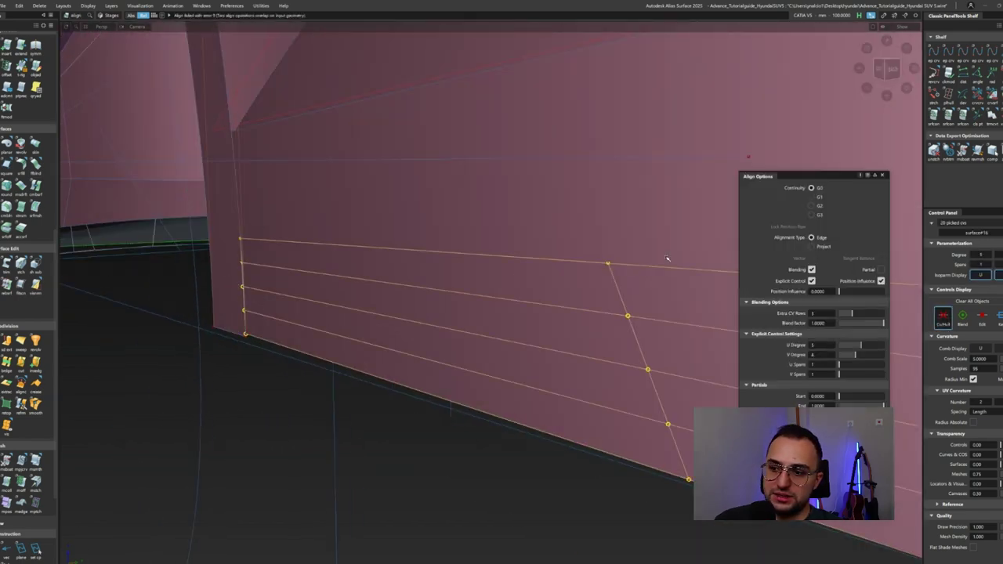
pyautogui.click(844, 314)
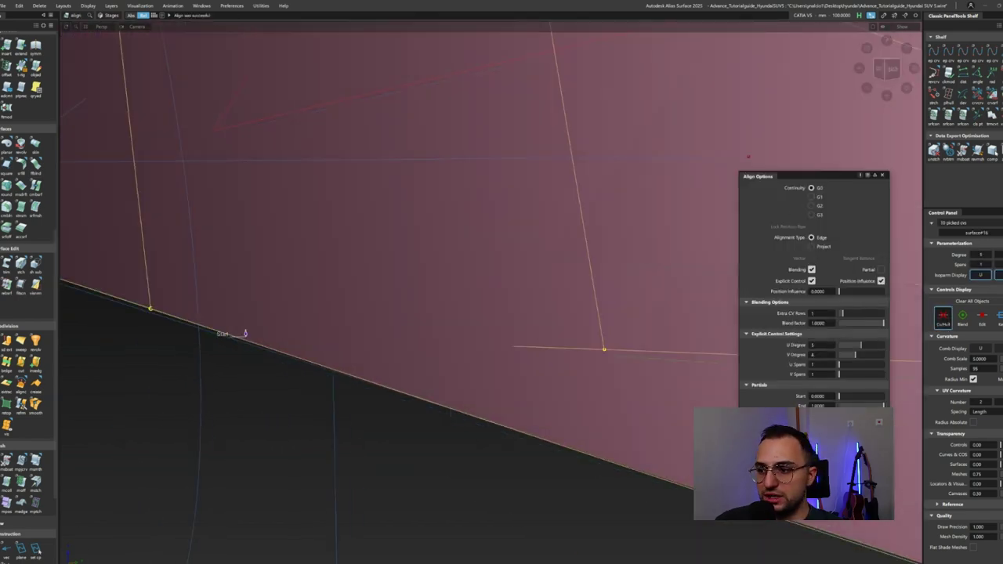
pyautogui.hotkey('ctrl', 'z')
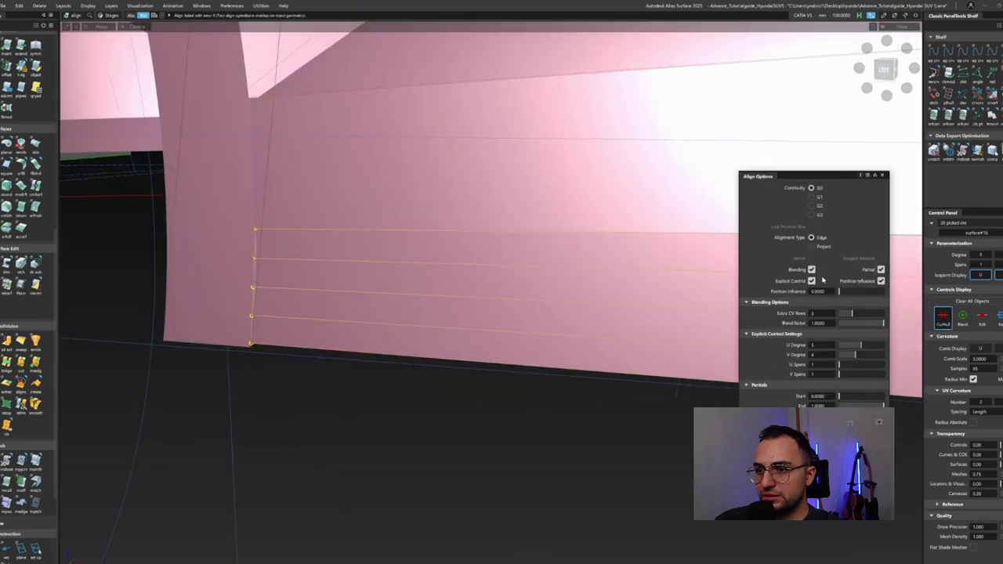
pyautogui.hotkey('ctrl', 'z')
pyautogui.hotkey('ctrl', 'z')
pyautogui.hotkey('ctrl', 'z')
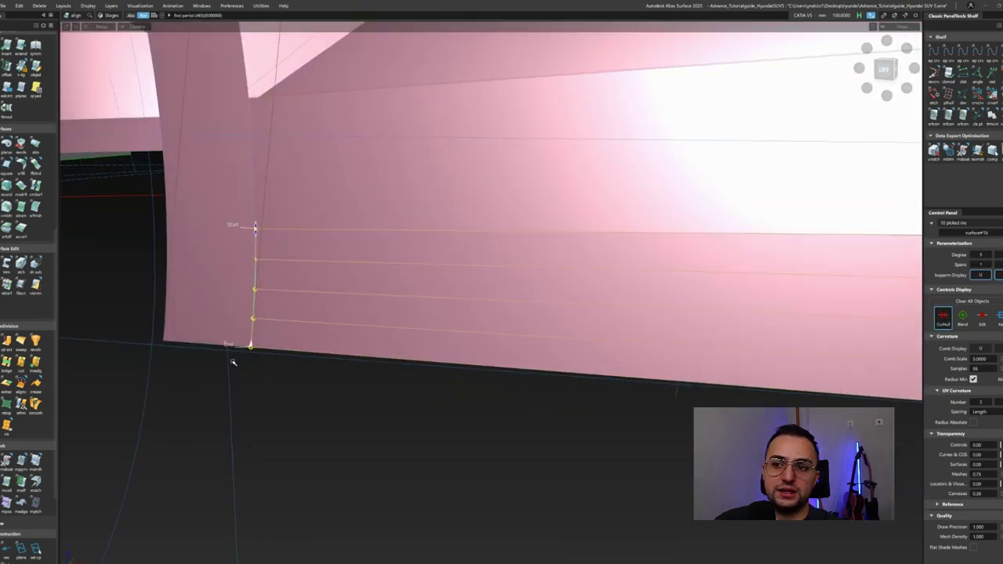
pyautogui.hotkey('ctrl', 'z')
pyautogui.hotkey('ctrl', 'z')
pyautogui.hotkey('ctrl', 'z')
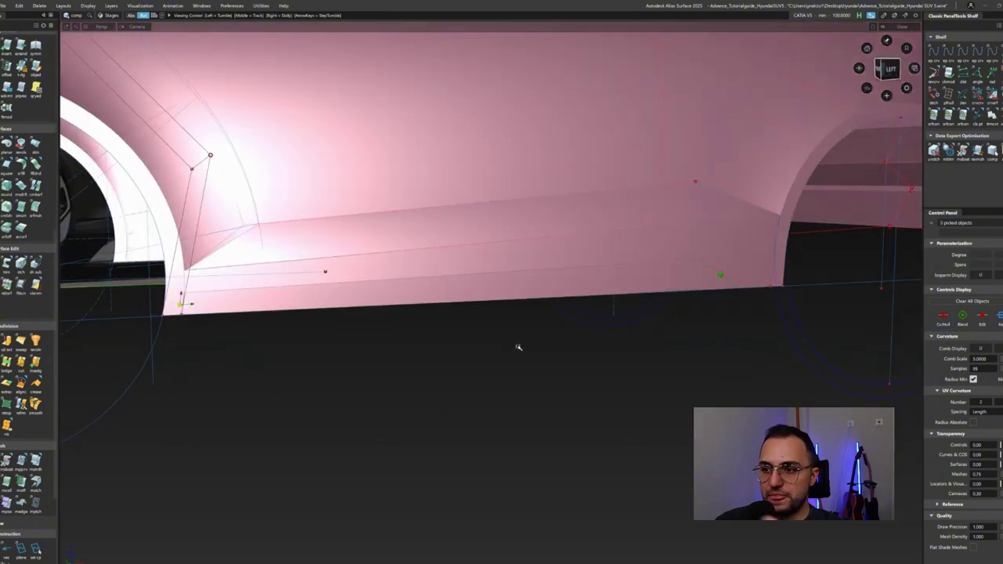
# Check the levelled sill against the reference image in side view and inspect the body side with different surface shading.
pyautogui.hotkey('ctrl', 'z')
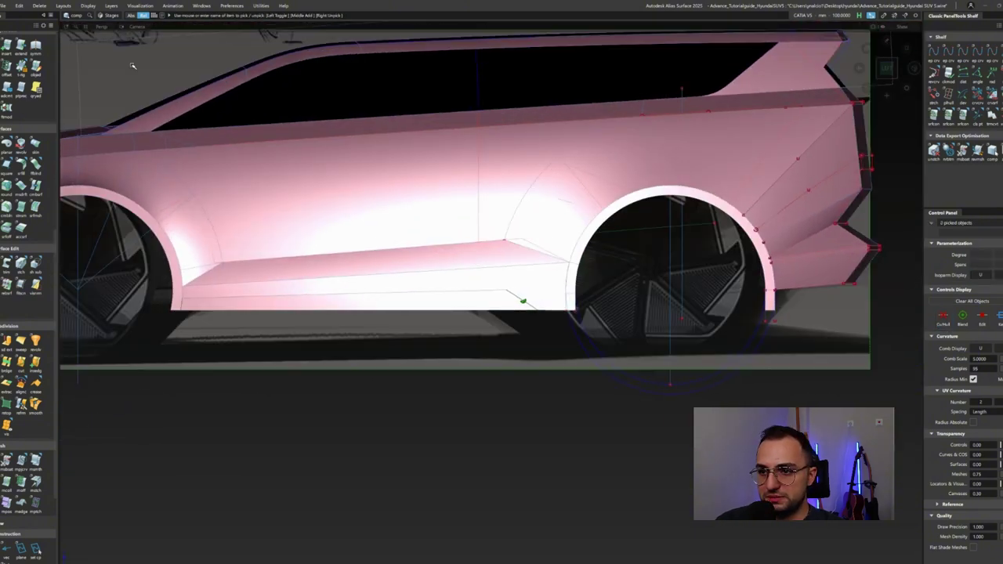
pyautogui.hotkey('ctrl', 'z')
pyautogui.hotkey('ctrl', 'z')
pyautogui.hotkey('ctrl', 'z')
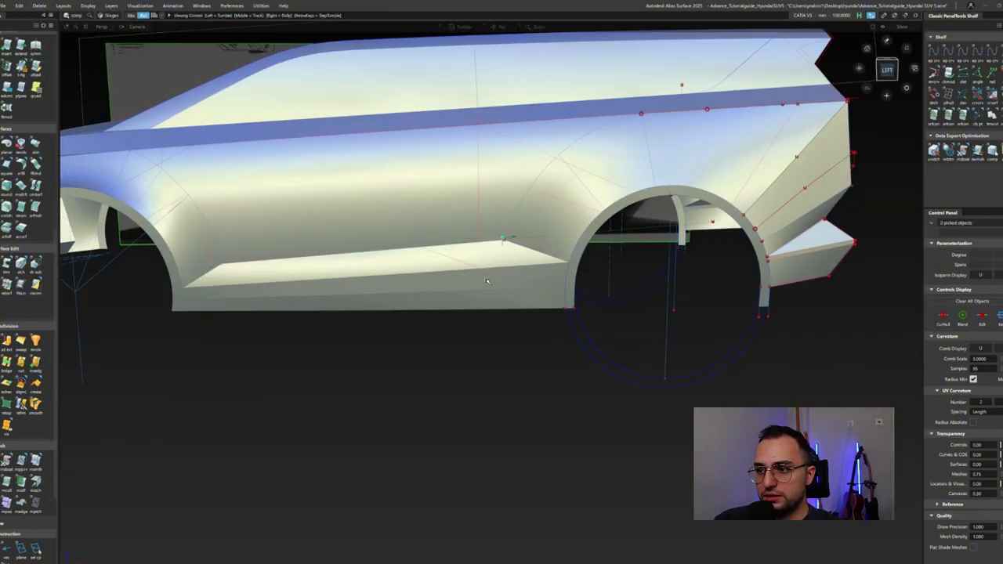
pyautogui.hotkey('ctrl', 'z')
pyautogui.hotkey('ctrl', 'z')
pyautogui.hotkey('ctrl', 'z')
pyautogui.hotkey('ctrl', 'z')
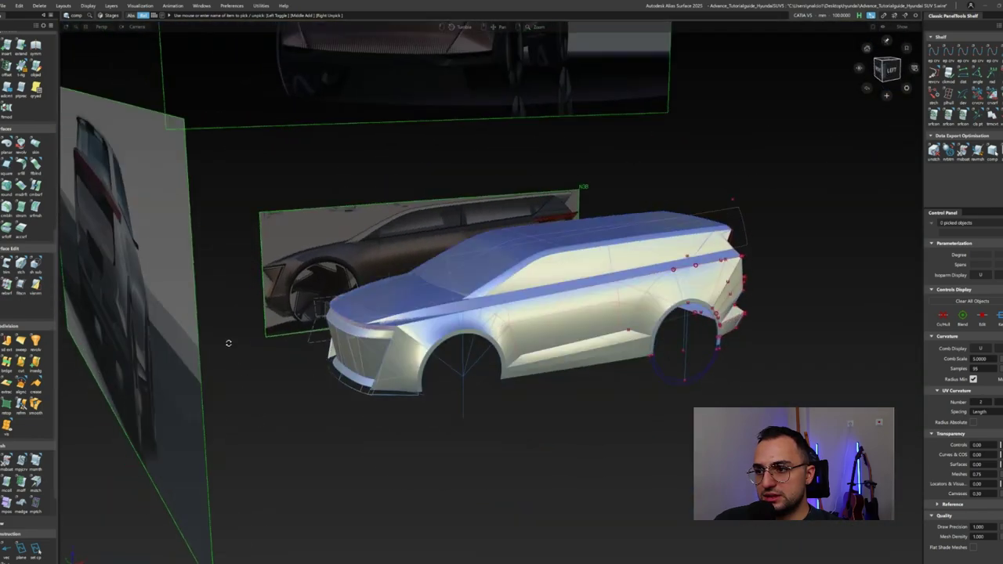
# Pick the leftover construction curves across the body and clear them from the view.
pyautogui.hotkey('ctrl', 'z')
pyautogui.hotkey('ctrl', 'z')
pyautogui.hotkey('ctrl', 'z')
pyautogui.hotkey('ctrl', 'z')
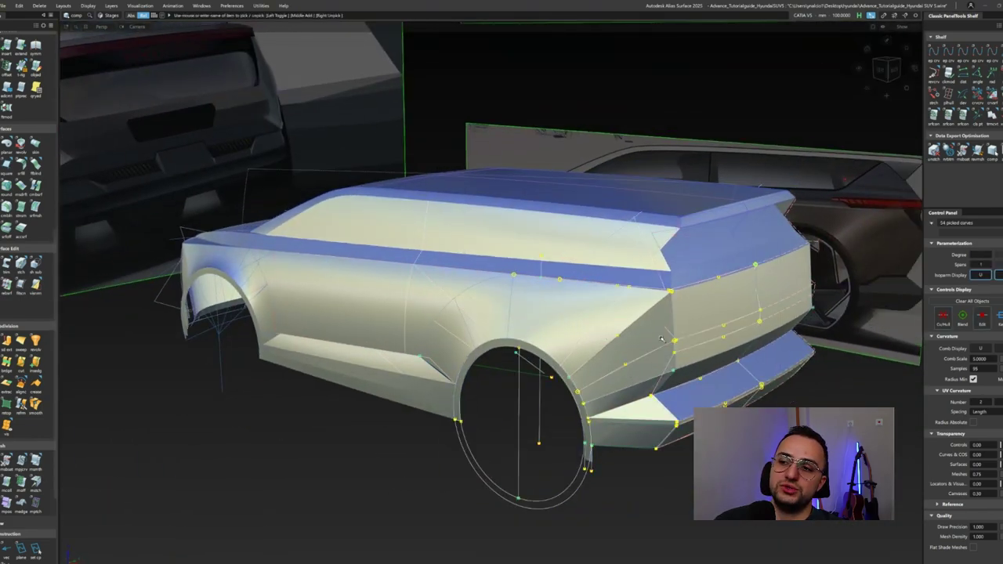
pyautogui.hotkey('ctrl', 'z')
pyautogui.hotkey('ctrl', 'z')
pyautogui.hotkey('ctrl', 'z')
pyautogui.hotkey('ctrl', 'z')
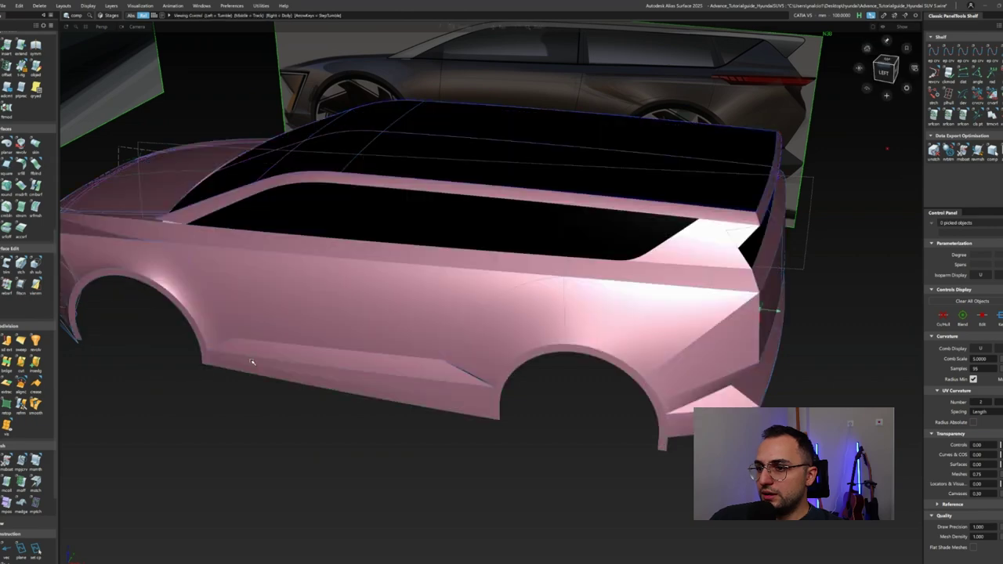
pyautogui.hotkey('ctrl', 'z')
pyautogui.hotkey('ctrl', 'z')
pyautogui.hotkey('ctrl', 'z')
pyautogui.hotkey('ctrl', 'z')
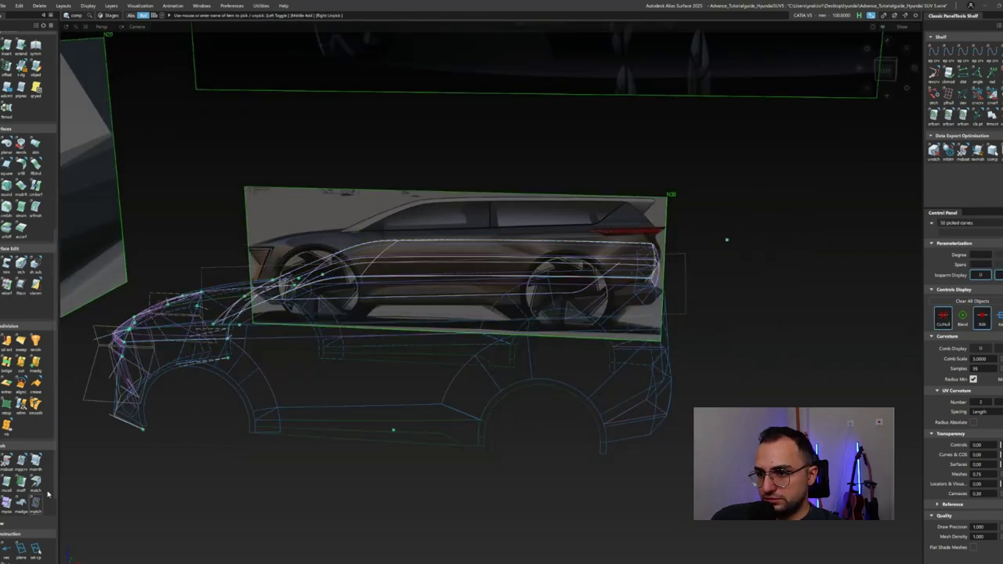
# Extend the rear bumper's lower surface down to the level of the rear wheel arch foot's bottom edge.
pyautogui.keyDown('alt'); pyautogui.keyDown('shift'); pyautogui.moveTo(460, 445); pyautogui.dragTo(627, 338); pyautogui.keyUp('shift'); pyautogui.keyUp('alt')
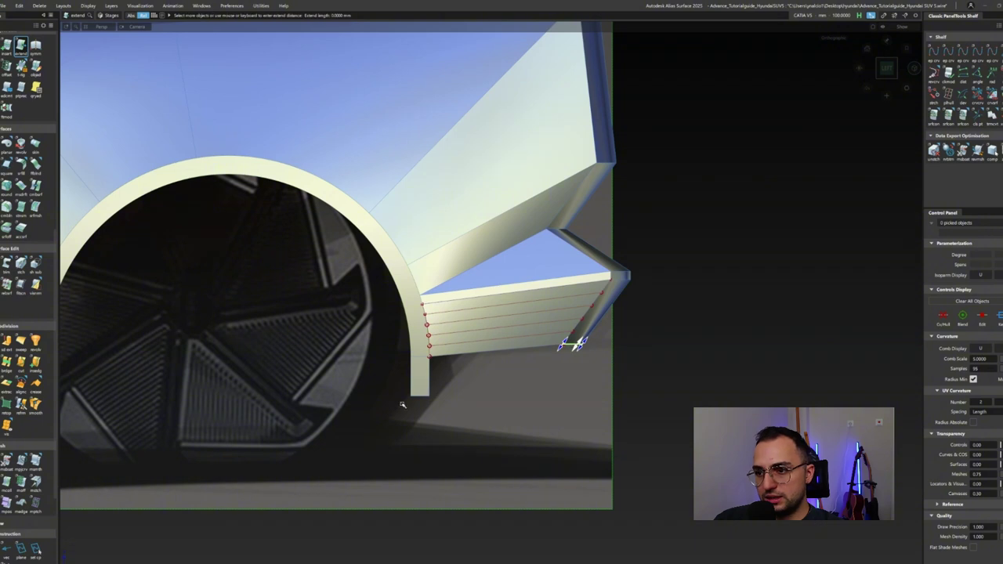
pyautogui.click(563, 389)
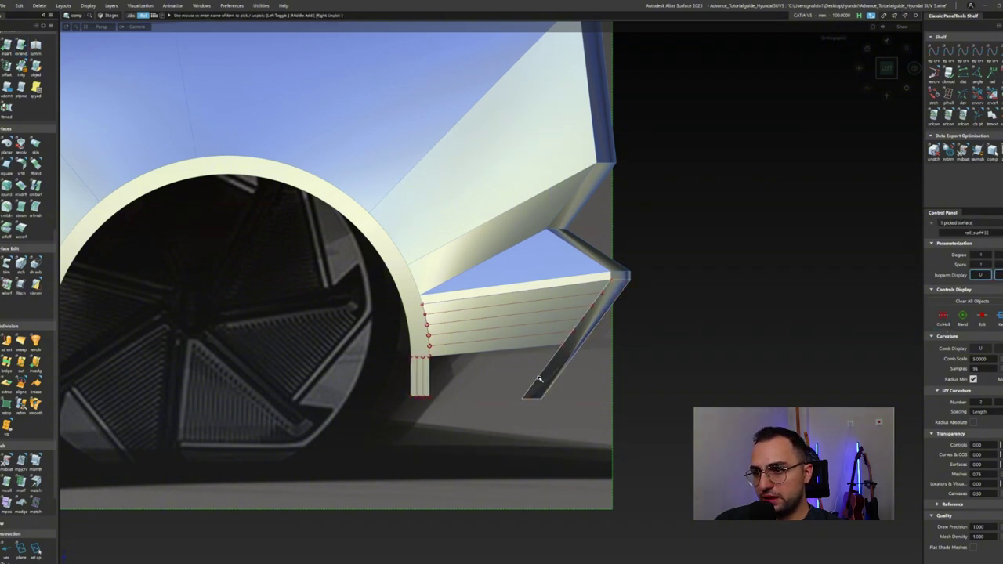
pyautogui.moveTo(482, 383); pyautogui.dragTo(615, 443)
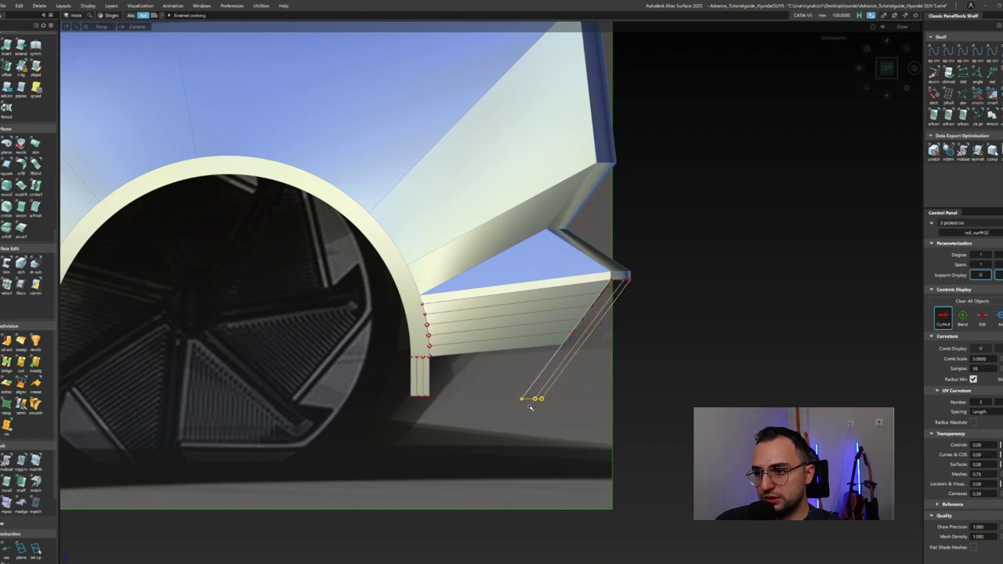
pyautogui.moveTo(530, 407); pyautogui.dragTo(444, 391)
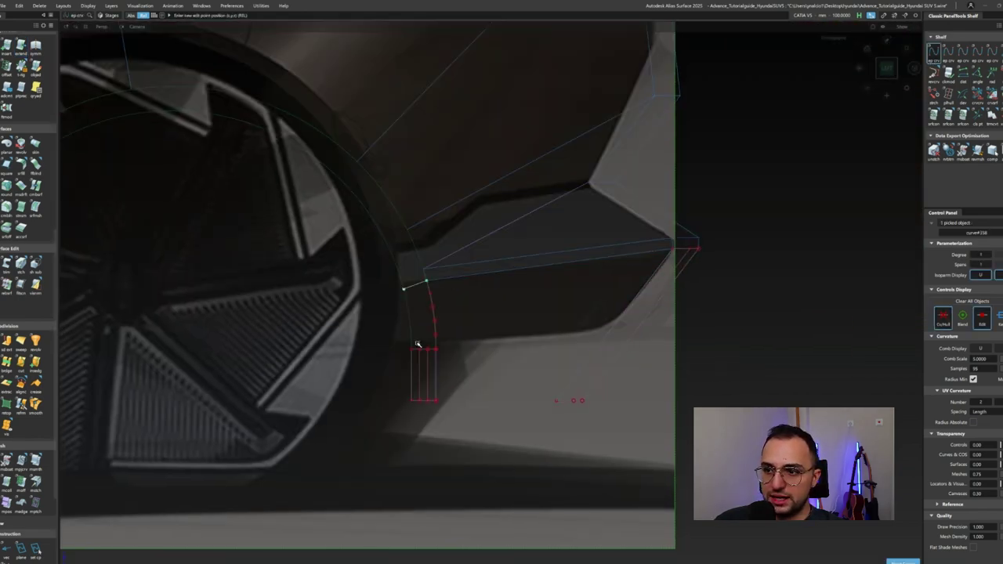
# Untrim the rear wheel arch surface and duplicate the side edges of the old foot behind the wheel as curves.
pyautogui.keyDown('ctrl'); pyautogui.keyDown('shift'); pyautogui.moveTo(419, 268); pyautogui.dragTo(418, 287, button='right'); pyautogui.keyUp('shift'); pyautogui.keyUp('ctrl')
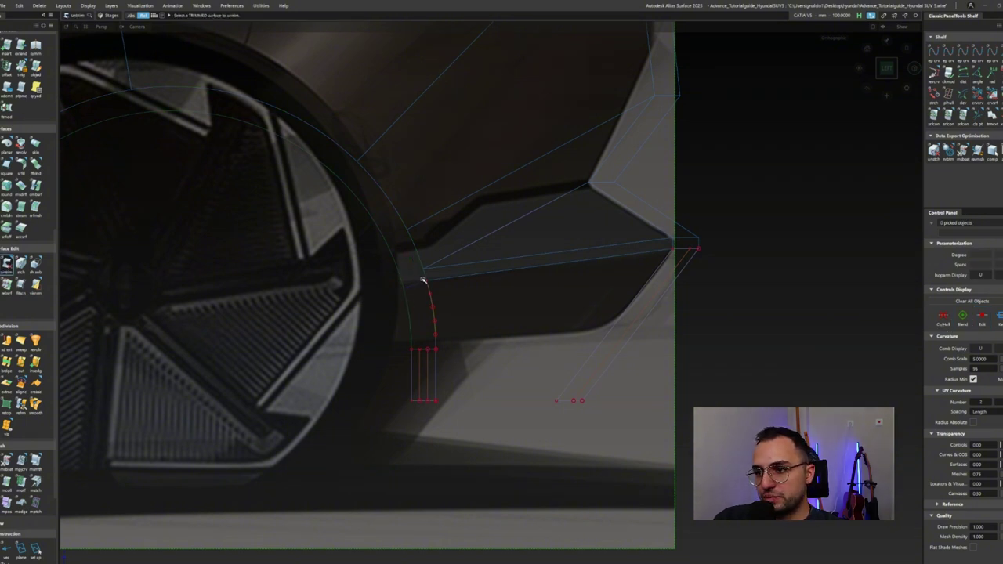
pyautogui.click(411, 358)
pyautogui.click(436, 370)
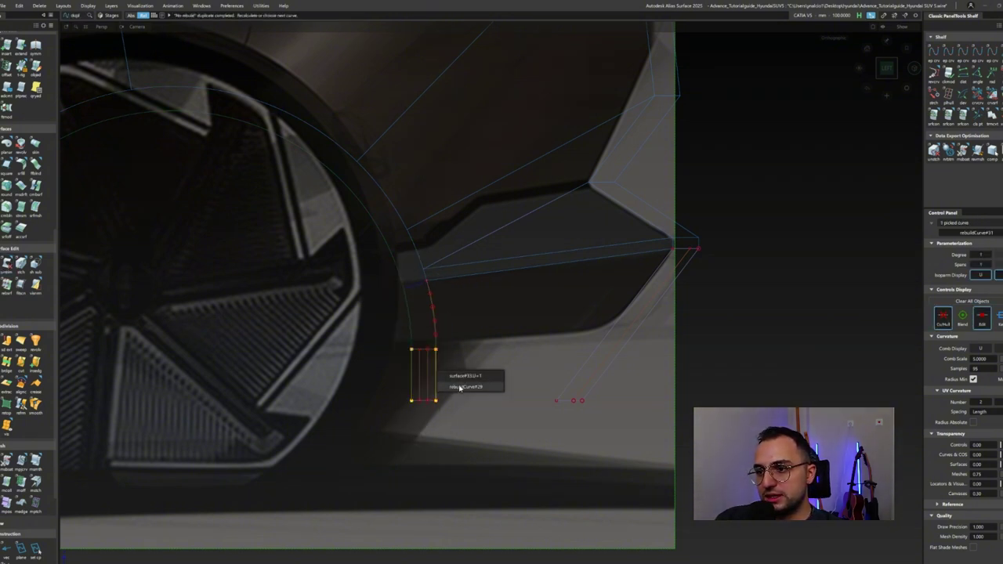
pyautogui.click(461, 387)
# Trim the rear wheel arch surface at the short curve crossing it and remove the old foot surface beneath.
pyautogui.scroll(-3, 314, 298)
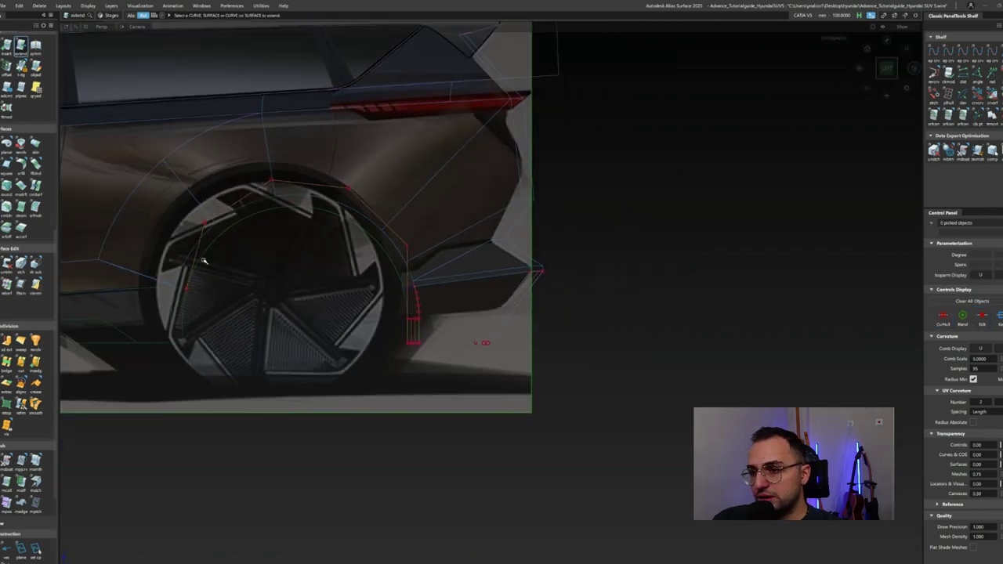
pyautogui.scroll(4, 403, 287)
pyautogui.press('t')
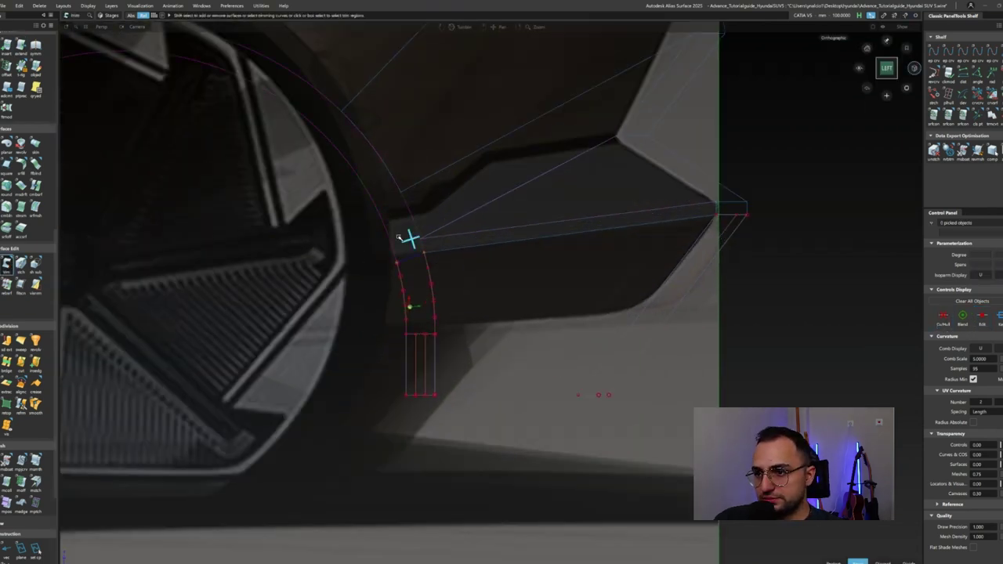
pyautogui.click(444, 368)
pyautogui.click(450, 378)
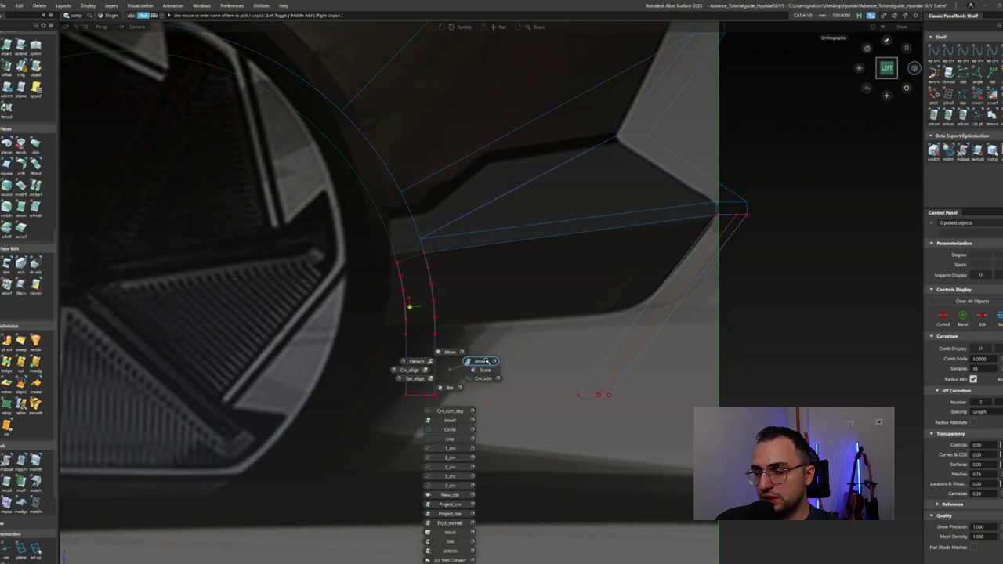
# Fit a single curve along each side of the foot behind the rear wheel through its duplicated edge segments.
pyautogui.click(434, 331)
pyautogui.press('f')
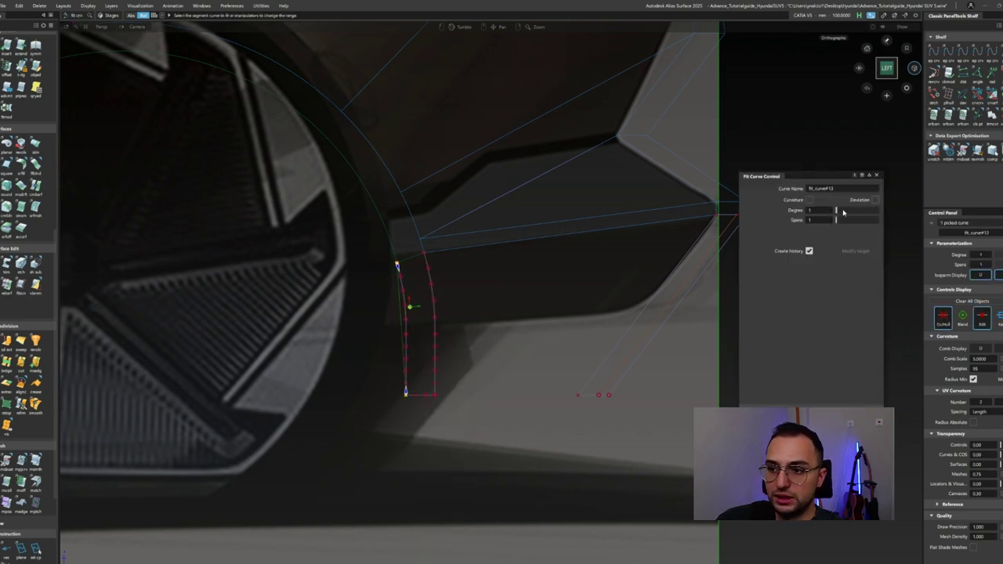
pyautogui.click(447, 311)
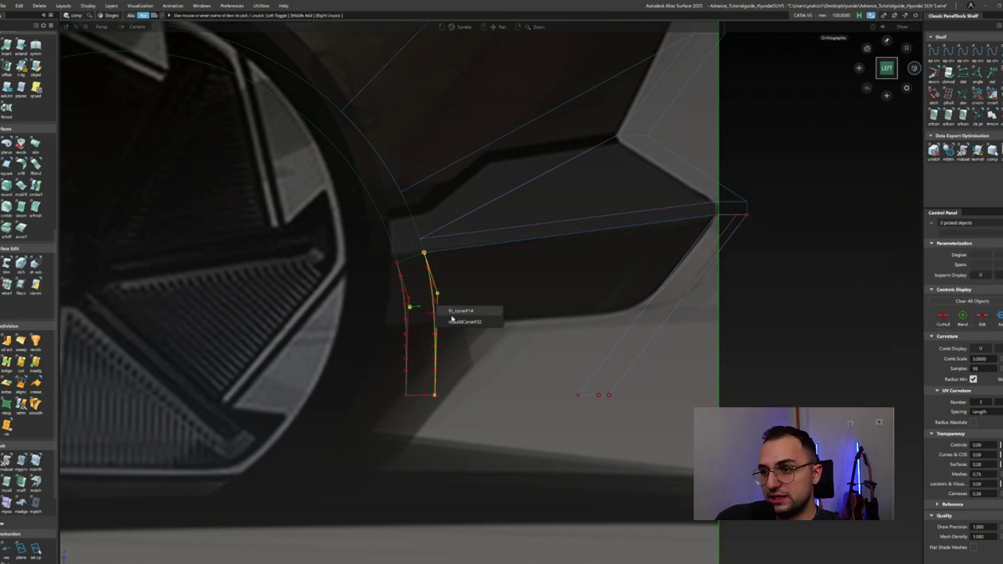
# Build a degree 5 Square surface from the rear foot's four boundaries and align its upper edge to the arch with G2 continuity.
pyautogui.click(406, 317)
pyautogui.click(406, 317)
pyautogui.click(416, 329)
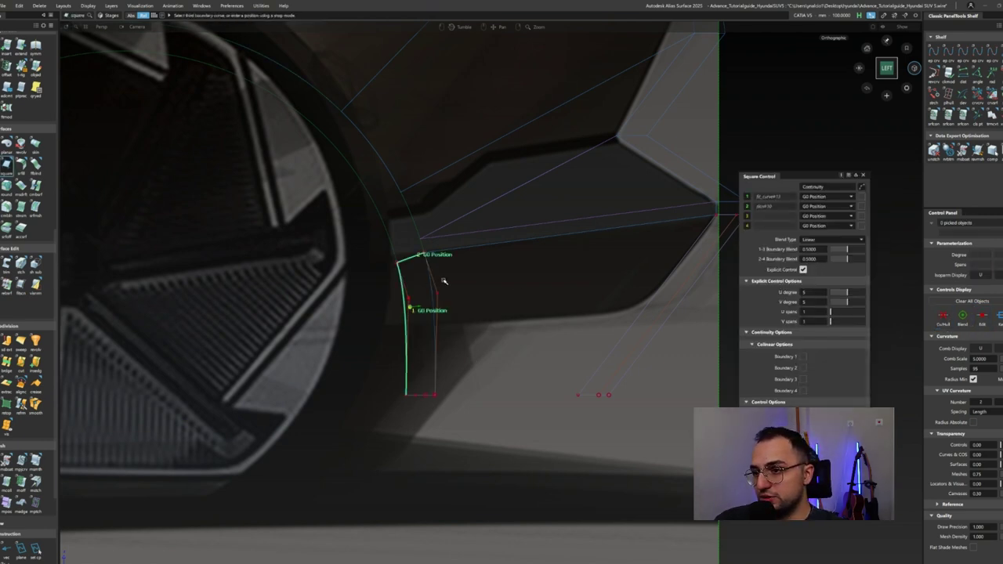
pyautogui.click(814, 206)
pyautogui.click(819, 226)
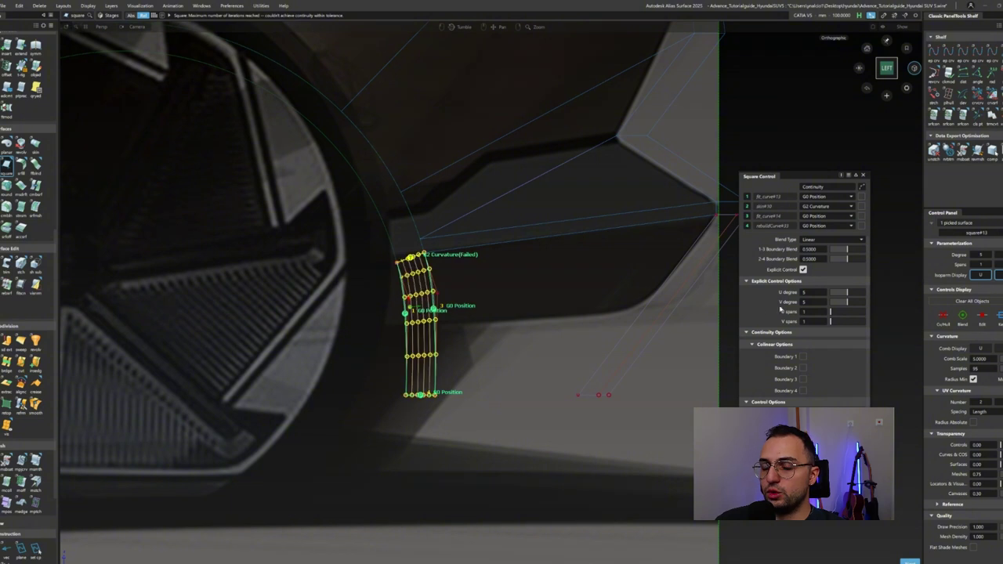
pyautogui.click(414, 257)
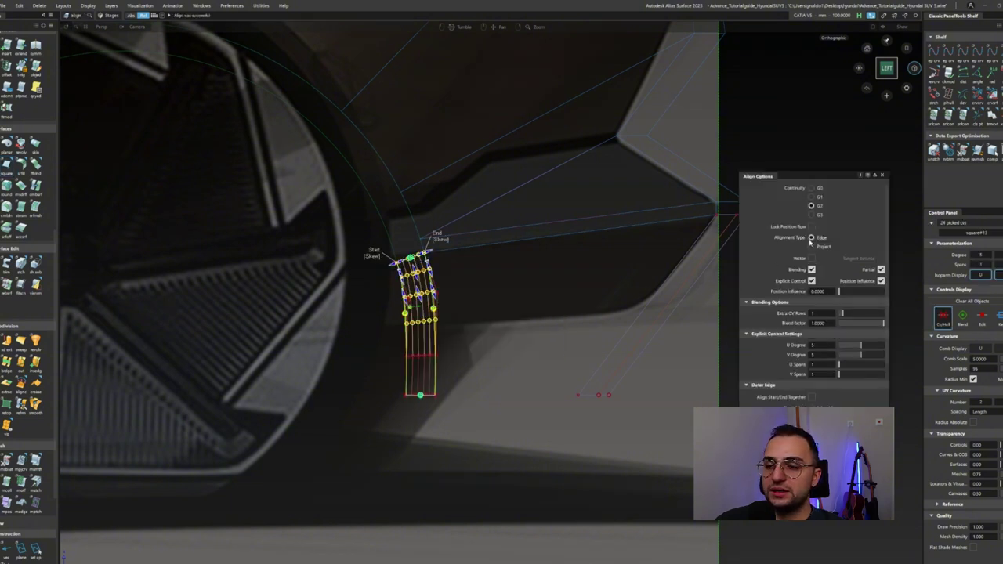
pyautogui.press('Escape')
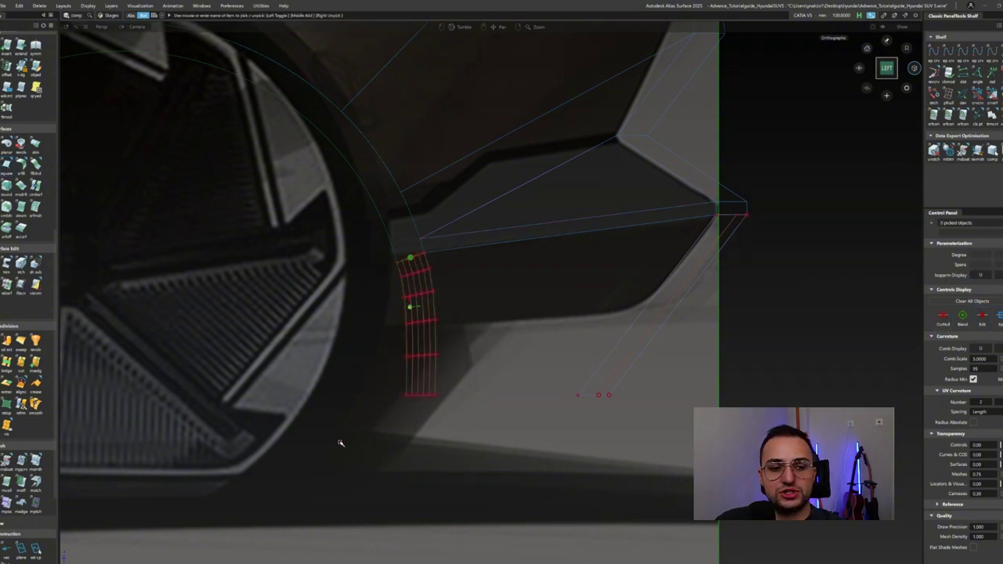
# Close the rear bumper's lower side behind the wheel with a bottom edge curve and a degree 5 Square surface using G0 Position boundaries.
pyautogui.keyDown('alt'); pyautogui.keyDown('shift'); pyautogui.moveTo(437, 350); pyautogui.dragTo(517, 371); pyautogui.keyUp('shift'); pyautogui.keyUp('alt')
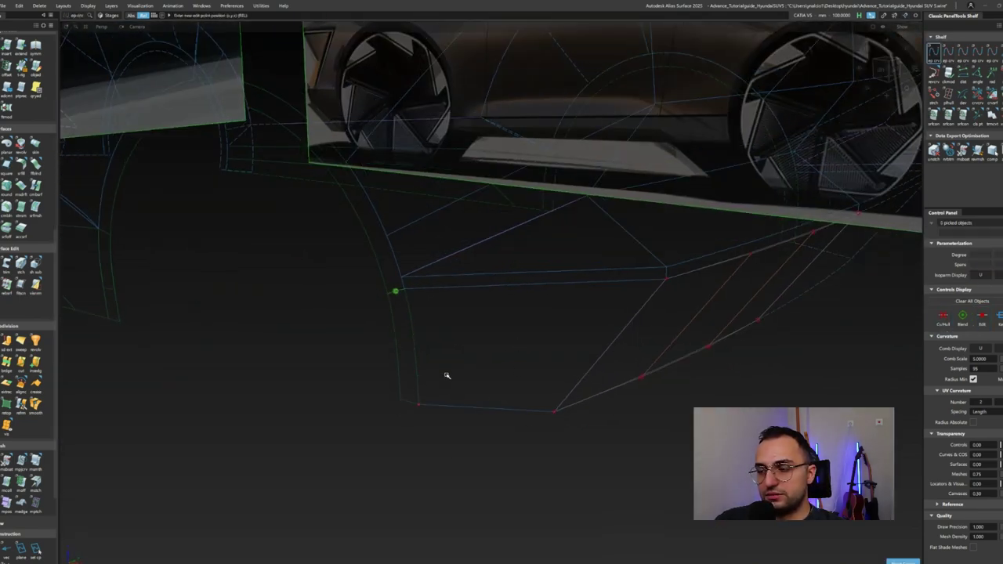
pyautogui.click(417, 376)
pyautogui.click(605, 354)
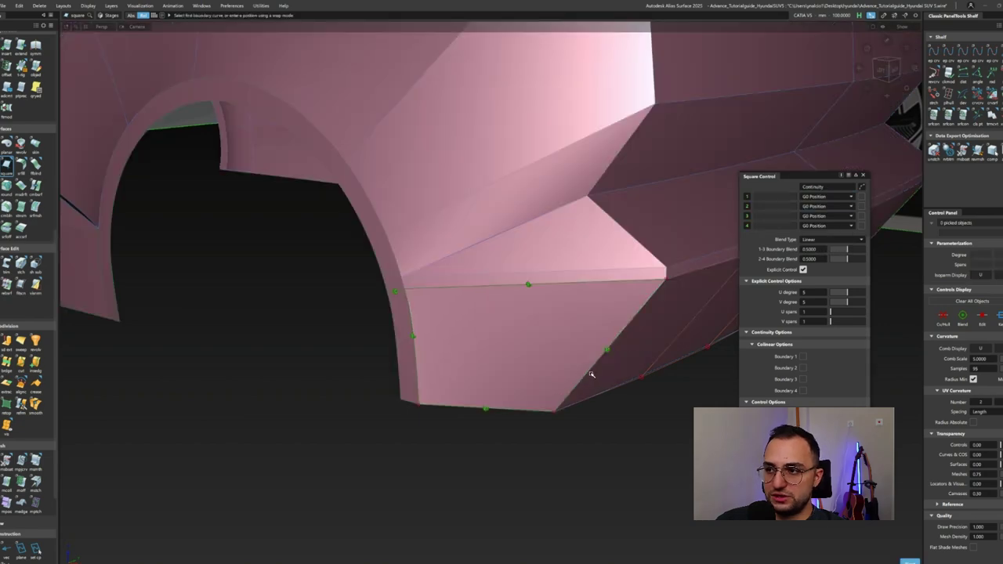
pyautogui.keyDown('alt'); pyautogui.keyDown('shift'); pyautogui.moveTo(594, 369); pyautogui.dragTo(615, 327); pyautogui.keyUp('shift'); pyautogui.keyUp('alt')
pyautogui.hotkey('ctrl', 'z')
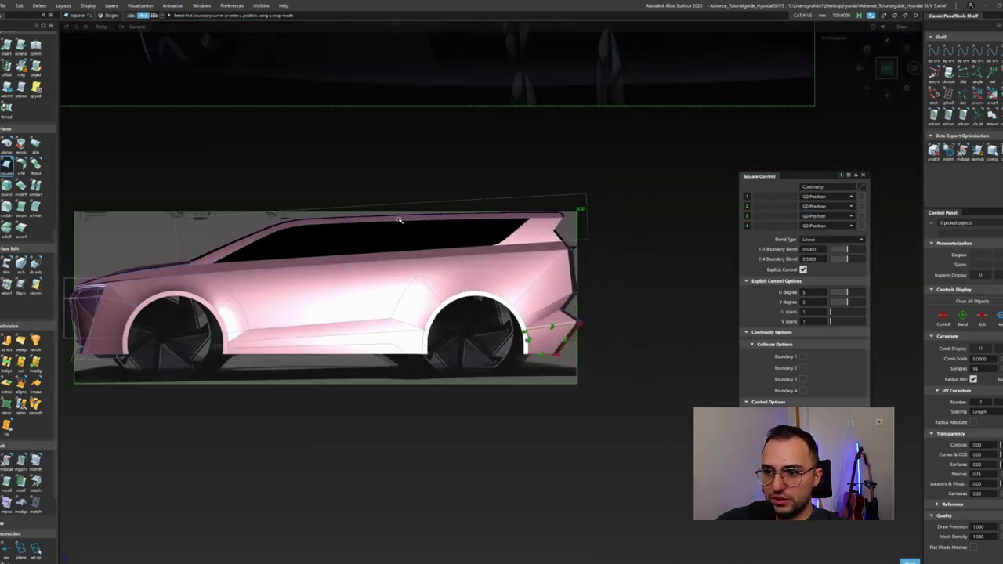
pyautogui.moveTo(324, 289)
pyautogui.keyDown('alt'); pyautogui.keyDown('shift'); pyautogui.mouseDown()
pyautogui.moveTo(501, 298)
pyautogui.moveTo(494, 345)
pyautogui.moveTo(466, 312)
pyautogui.moveTo(447, 310)
pyautogui.moveTo(454, 329)
pyautogui.moveTo(468, 302)
pyautogui.moveTo(458, 275)
pyautogui.moveTo(533, 264)
pyautogui.moveTo(420, 287)
pyautogui.moveTo(295, 269)
pyautogui.moveTo(352, 282)
pyautogui.moveTo(577, 271)
pyautogui.moveTo(498, 286)
pyautogui.moveTo(455, 336)
pyautogui.moveTo(343, 316)
pyautogui.moveTo(95, 319)
pyautogui.moveTo(416, 340)
pyautogui.moveTo(544, 434)
pyautogui.moveTo(132, 376)
pyautogui.moveTo(406, 339)
pyautogui.moveTo(410, 363)
pyautogui.mouseUp(); pyautogui.keyUp('shift'); pyautogui.keyUp('alt')
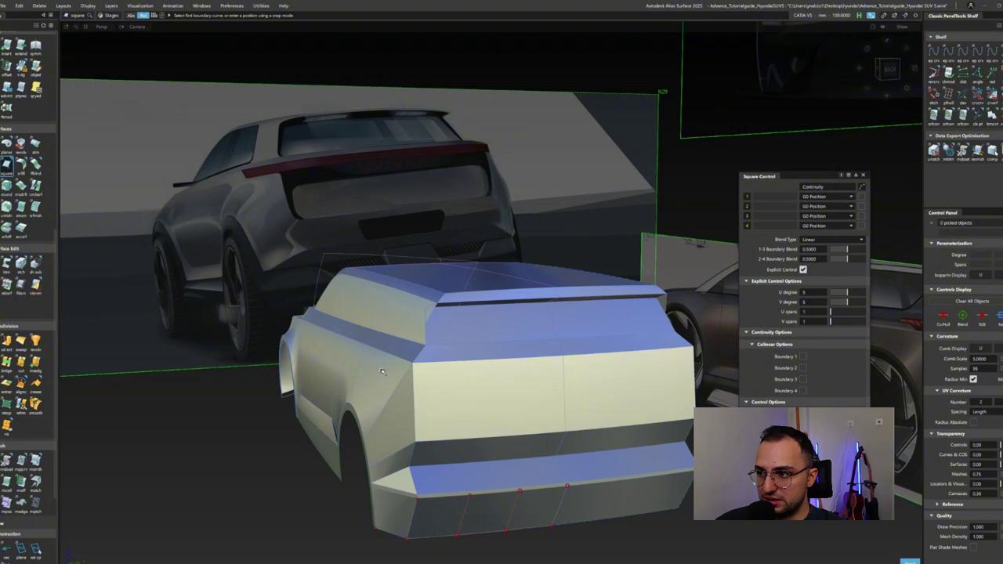
pyautogui.press('Escape')
# Fillet the corner between the rear bumper's upper side facet and its rear ledge with G2 curvature and a chordal length of 150.
pyautogui.keyDown('alt'); pyautogui.keyDown('shift'); pyautogui.moveTo(509, 546); pyautogui.dragTo(408, 402); pyautogui.keyUp('shift'); pyautogui.keyUp('alt')
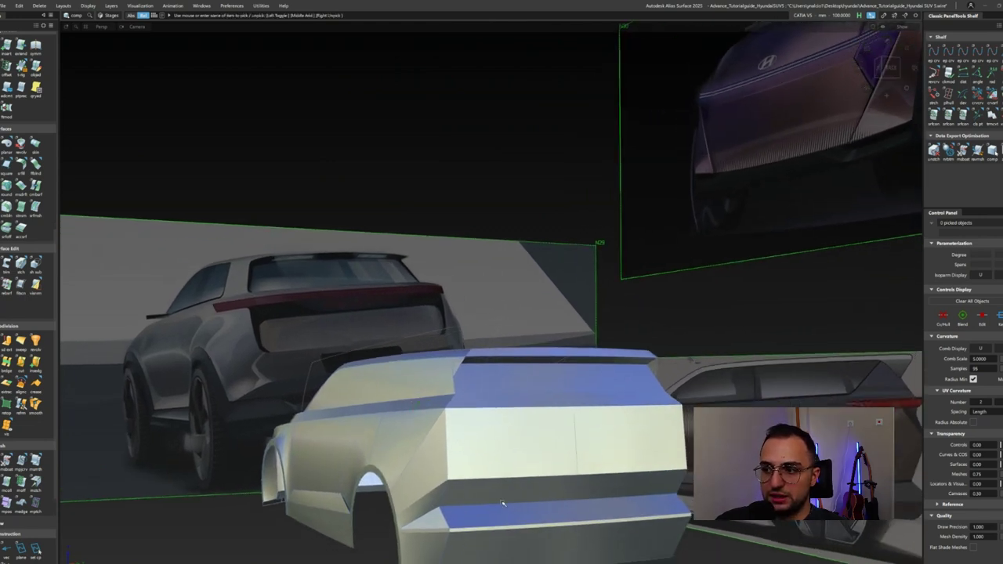
pyautogui.click(431, 521)
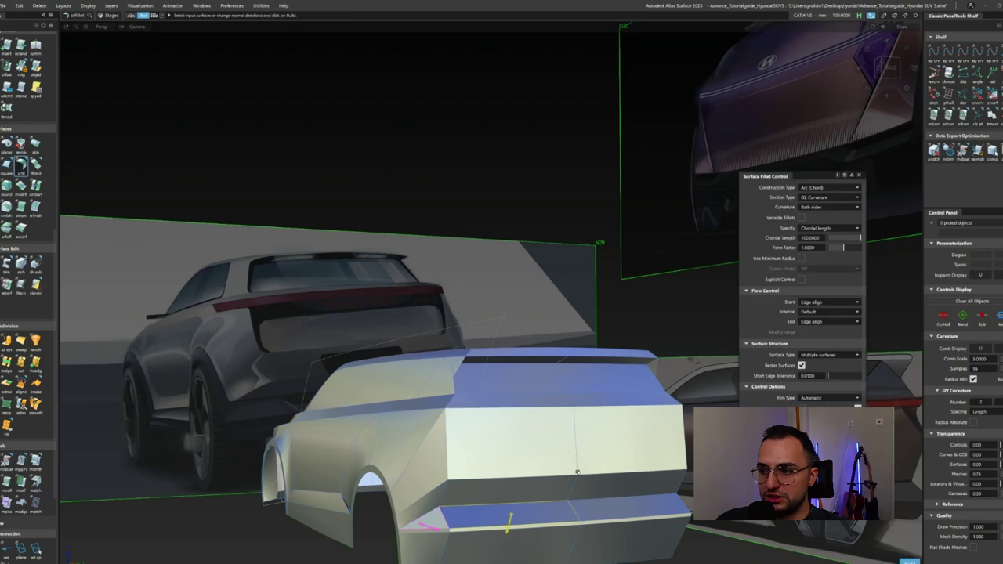
pyautogui.keyDown('alt'); pyautogui.keyDown('shift'); pyautogui.moveTo(430, 520); pyautogui.dragTo(836, 232); pyautogui.keyUp('shift'); pyautogui.keyUp('alt')
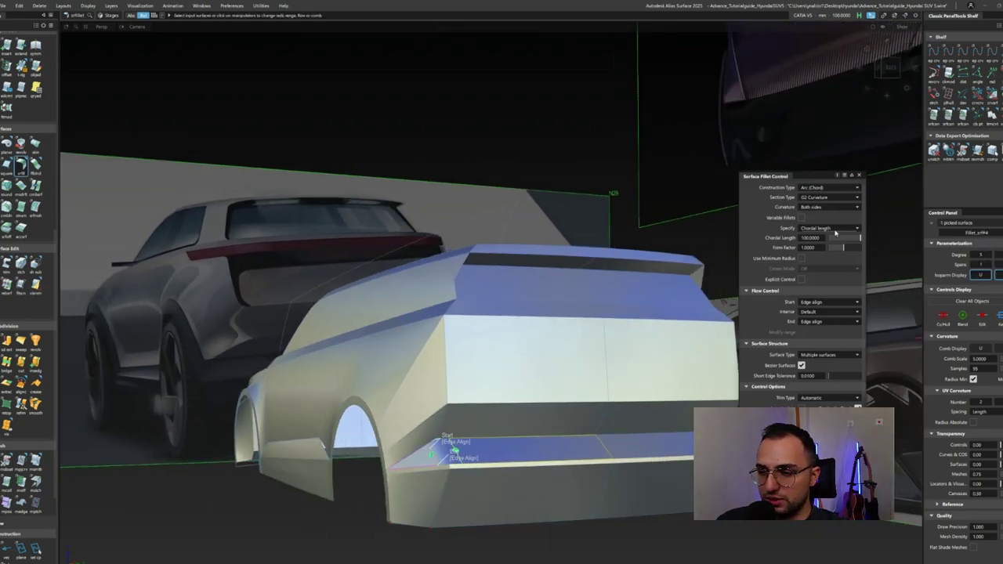
pyautogui.write('150')
pyautogui.press('Return')
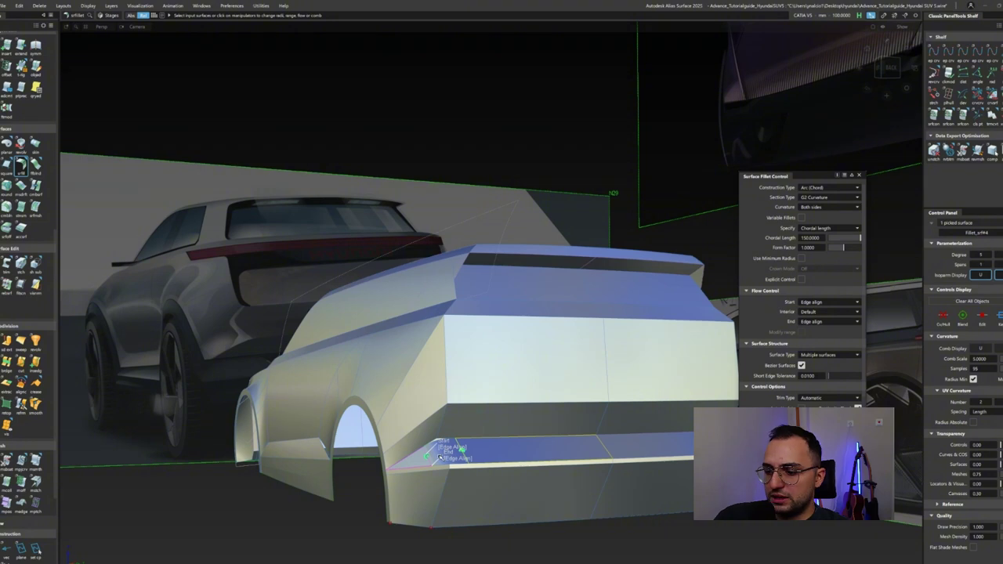
pyautogui.keyDown('alt'); pyautogui.keyDown('shift'); pyautogui.moveTo(441, 456); pyautogui.dragTo(470, 392); pyautogui.keyUp('shift'); pyautogui.keyUp('alt')
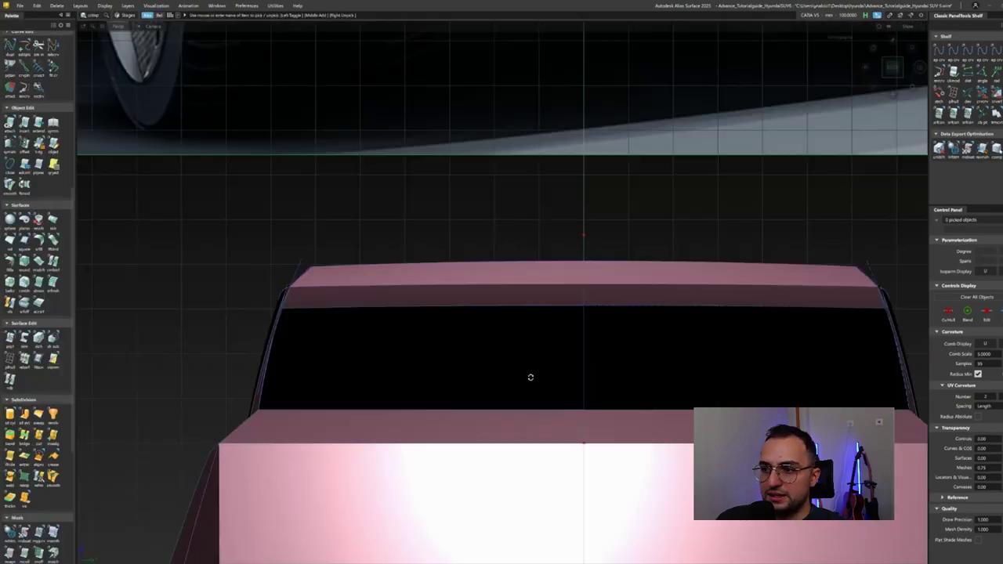
# Inspect the shaded body and wheels from the side, front and rear three-quarter views.
pyautogui.moveTo(409, 376)
pyautogui.keyDown('alt'); pyautogui.keyDown('shift'); pyautogui.mouseDown()
pyautogui.moveTo(302, 358)
pyautogui.moveTo(443, 381)
pyautogui.moveTo(336, 313)
pyautogui.moveTo(562, 412)
pyautogui.moveTo(545, 353)
pyautogui.moveTo(560, 304)
pyautogui.moveTo(595, 336)
pyautogui.moveTo(649, 345)
pyautogui.moveTo(537, 341)
pyautogui.mouseUp(); pyautogui.keyUp('shift'); pyautogui.keyUp('alt')
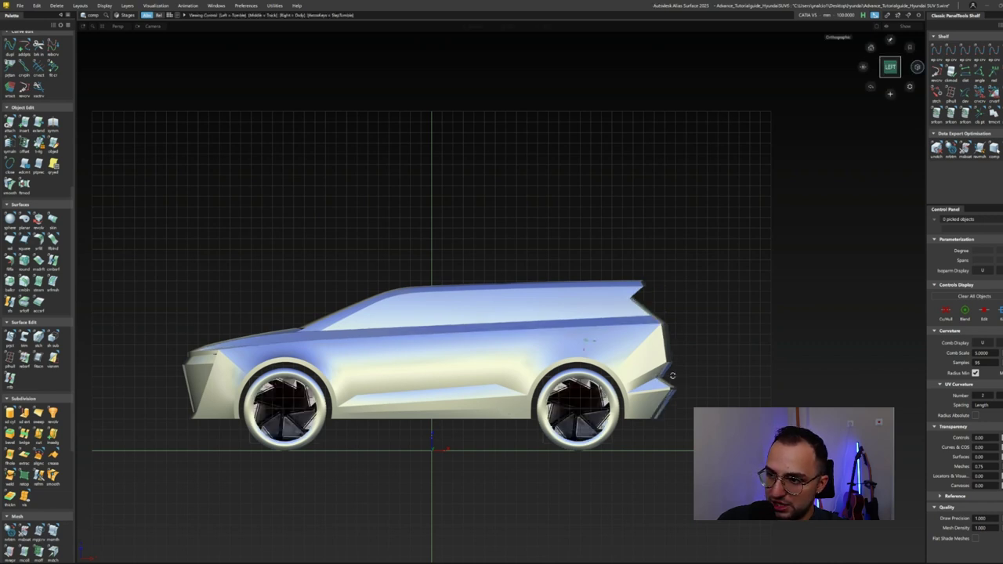
pyautogui.keyDown('alt'); pyautogui.keyDown('shift'); pyautogui.moveTo(439, 376); pyautogui.dragTo(289, 321); pyautogui.keyUp('shift'); pyautogui.keyUp('alt')
pyautogui.keyDown('alt'); pyautogui.keyDown('shift'); pyautogui.moveTo(380, 373); pyautogui.dragTo(814, 354); pyautogui.keyUp('shift'); pyautogui.keyUp('alt')
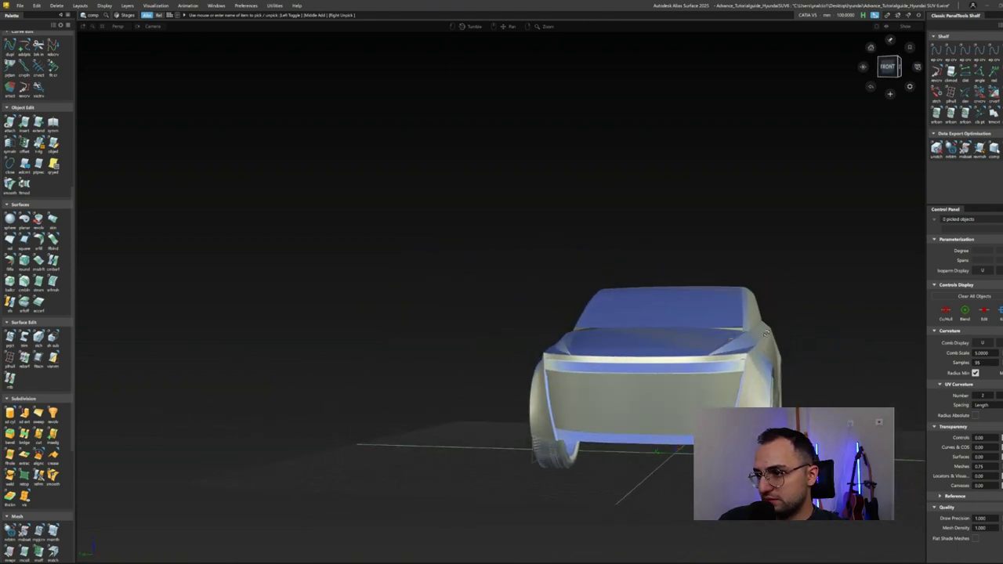
pyautogui.keyDown('alt'); pyautogui.keyDown('shift'); pyautogui.moveTo(706, 345); pyautogui.dragTo(665, 298); pyautogui.keyUp('shift'); pyautogui.keyUp('alt')
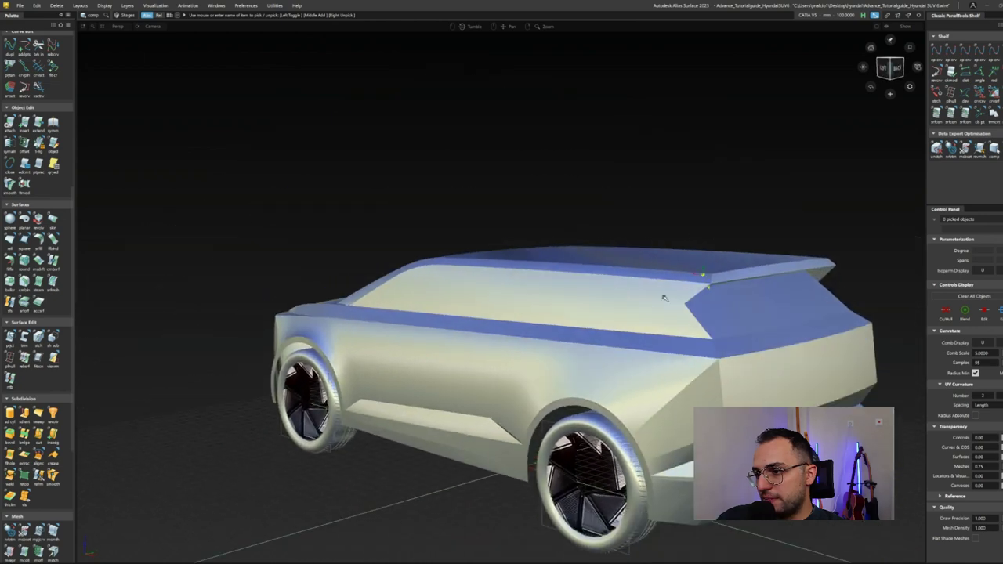
pyautogui.keyDown('alt'); pyautogui.keyDown('shift'); pyautogui.moveTo(688, 335); pyautogui.dragTo(609, 360); pyautogui.keyUp('shift'); pyautogui.keyUp('alt')
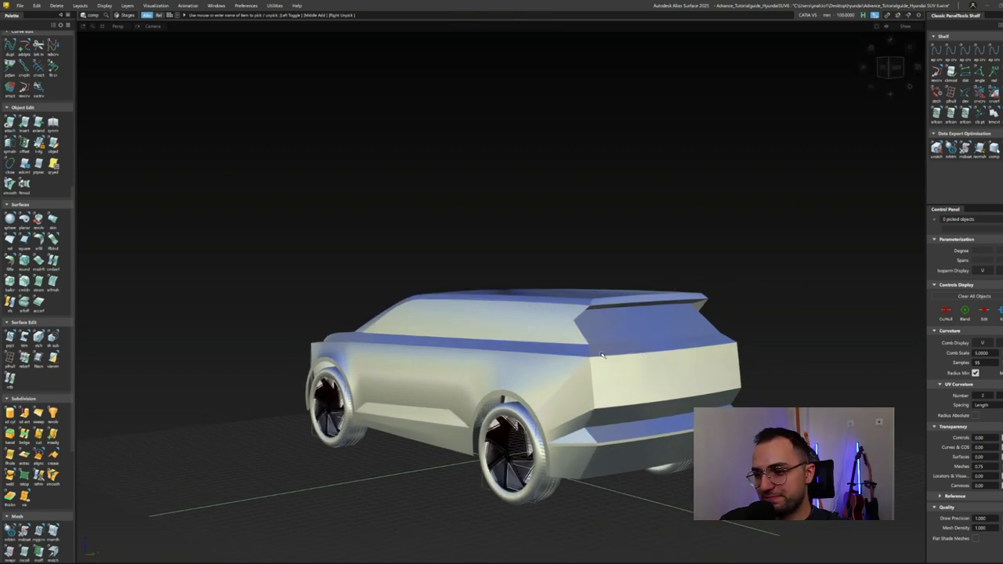
pyautogui.keyDown('alt'); pyautogui.keyDown('shift'); pyautogui.moveTo(540, 364); pyautogui.dragTo(298, 349); pyautogui.keyUp('shift'); pyautogui.keyUp('alt')
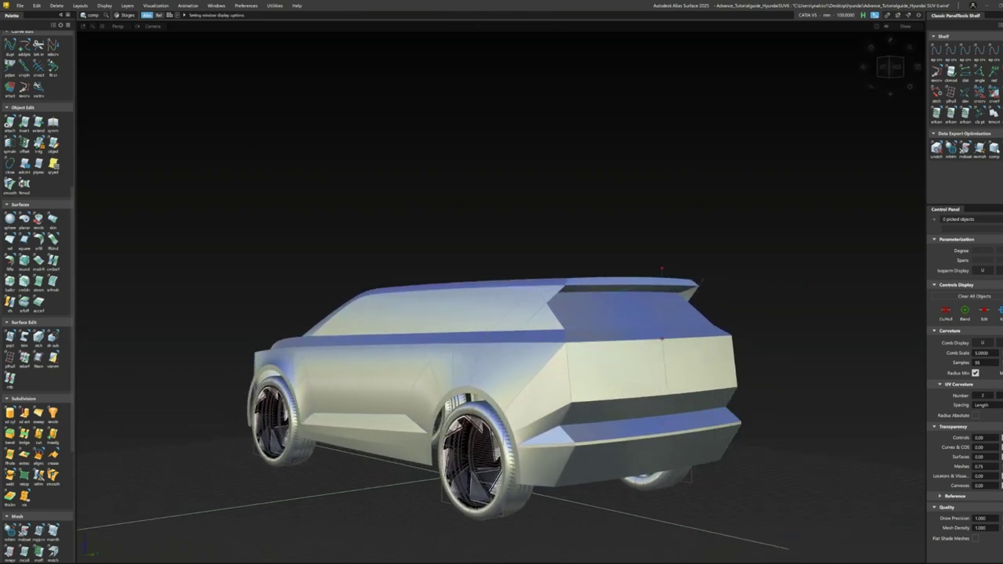